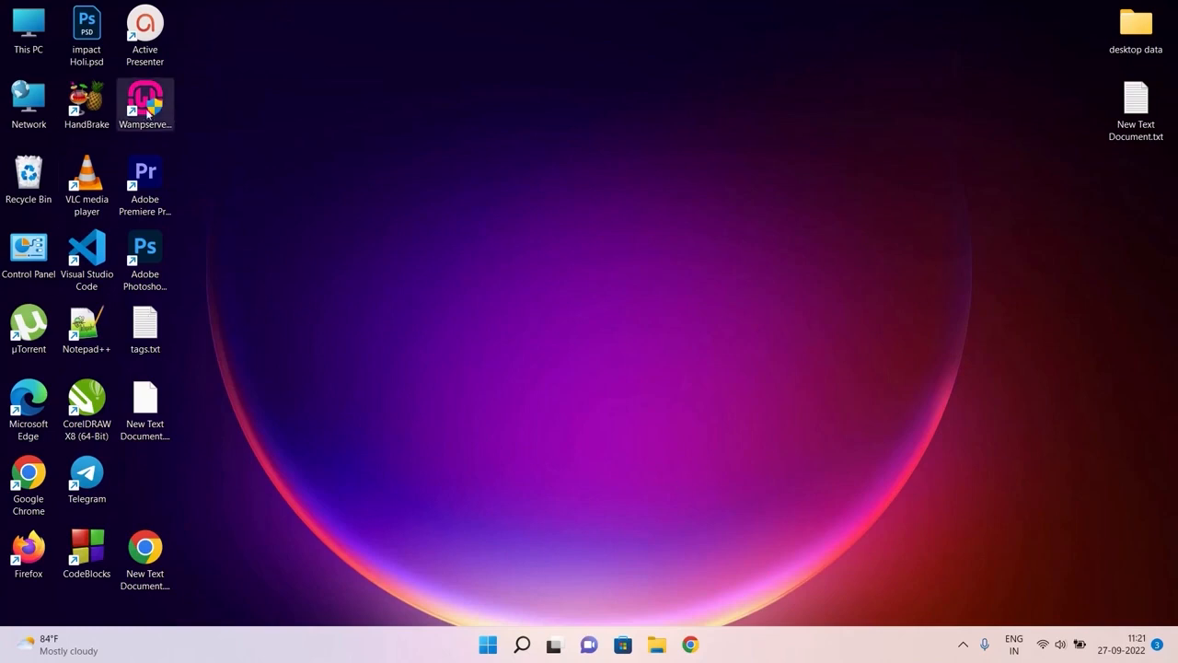
Launch Wampserver64 from its desktop shortcut so Chrome opens on a New Tab page
double_click(145, 104)
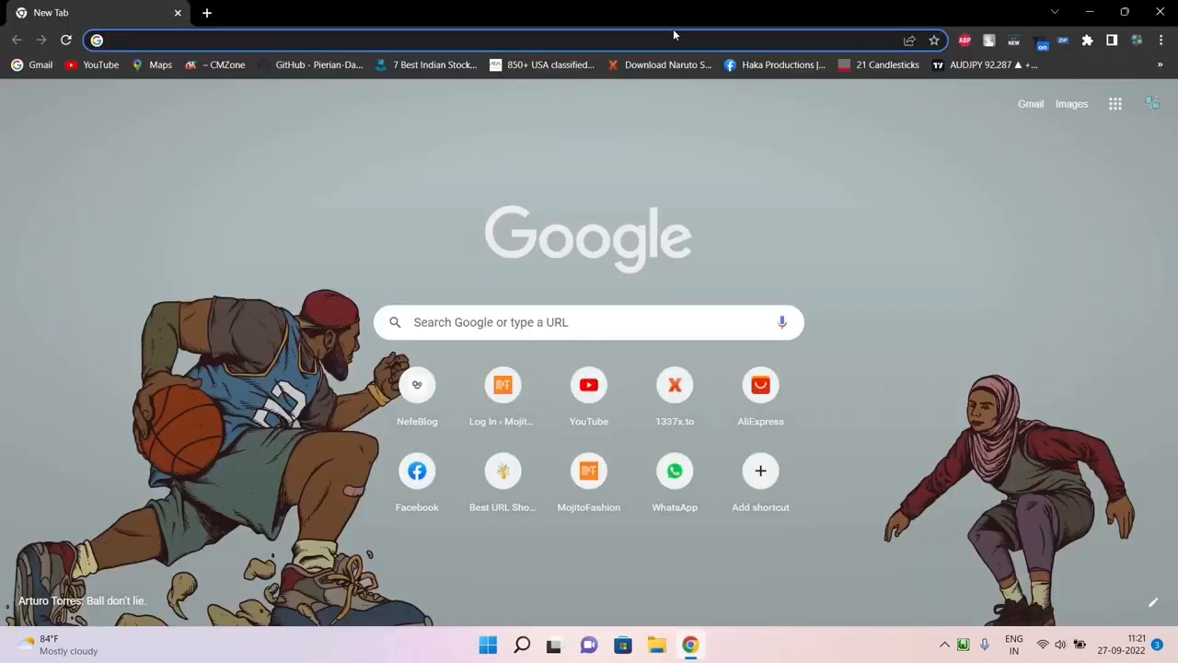
Load localhost and open the nefeblog project under Your Projects
click(673, 37)
text(localhost)
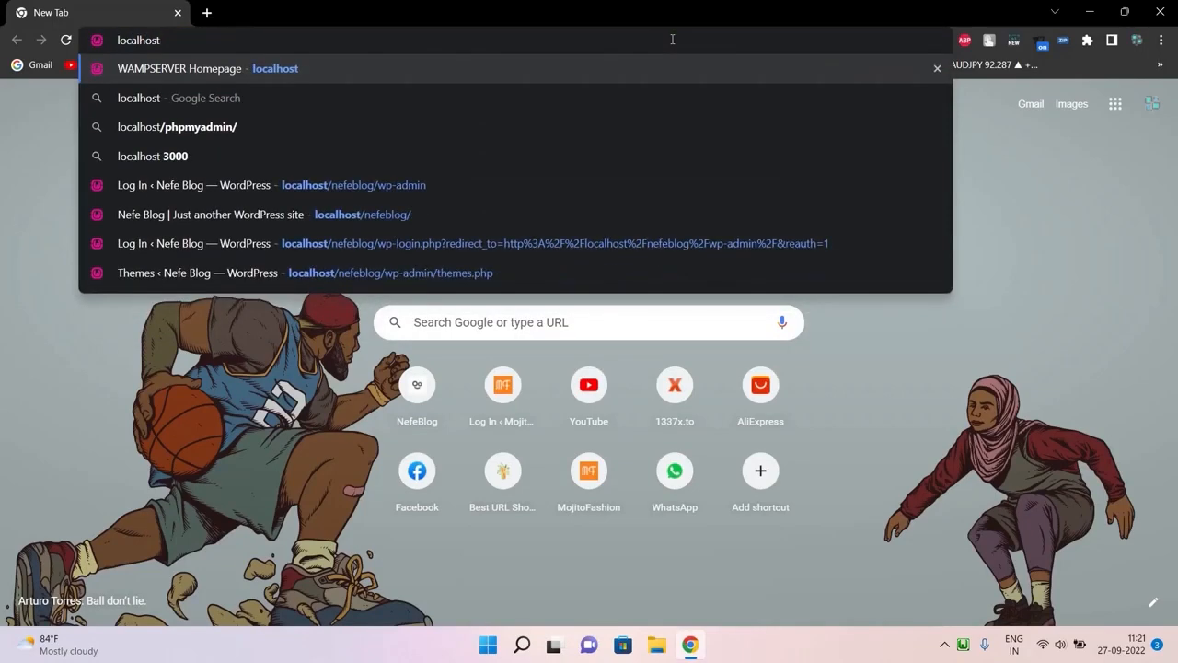
key(Return)
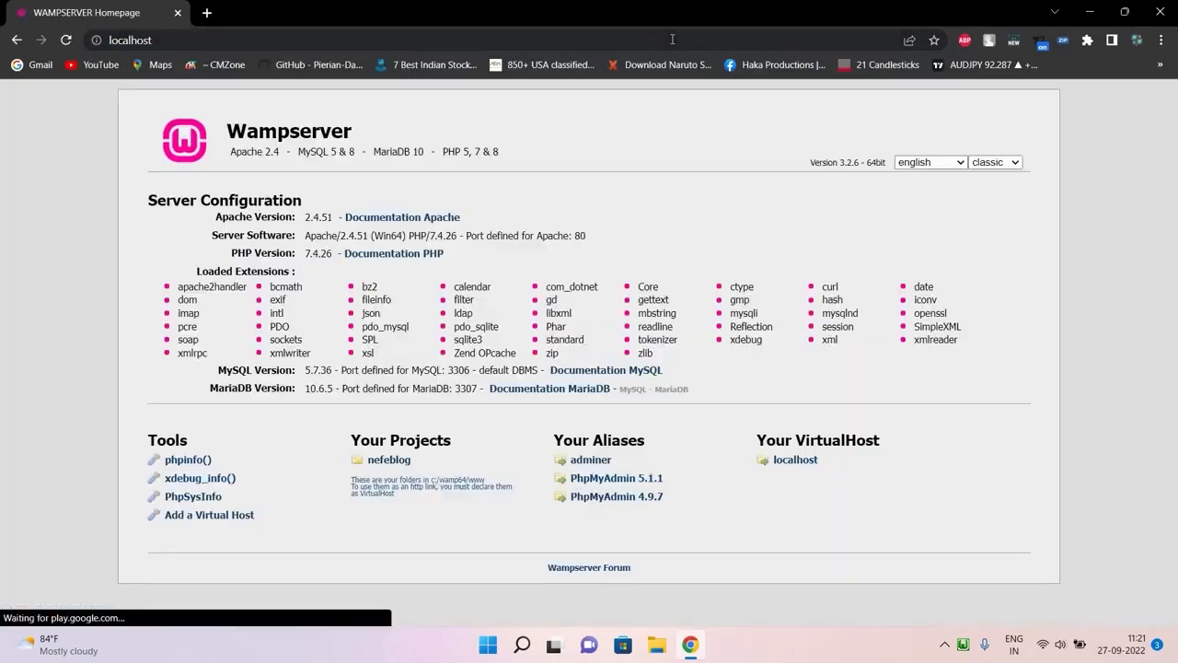
click(383, 467)
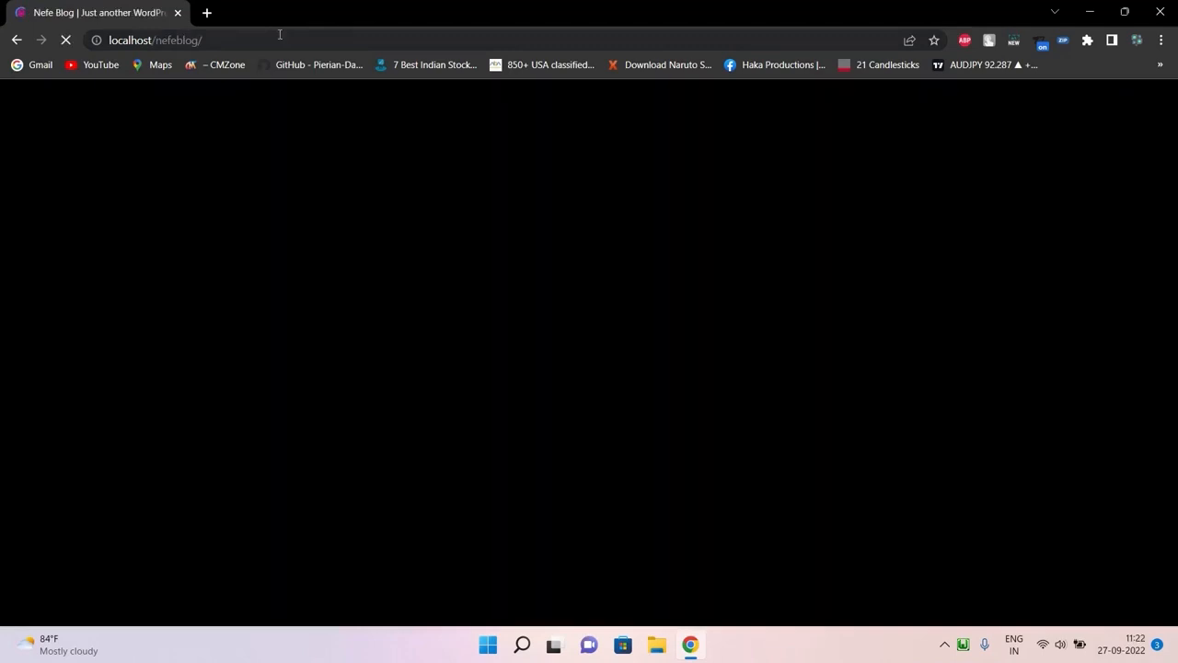
click(279, 35)
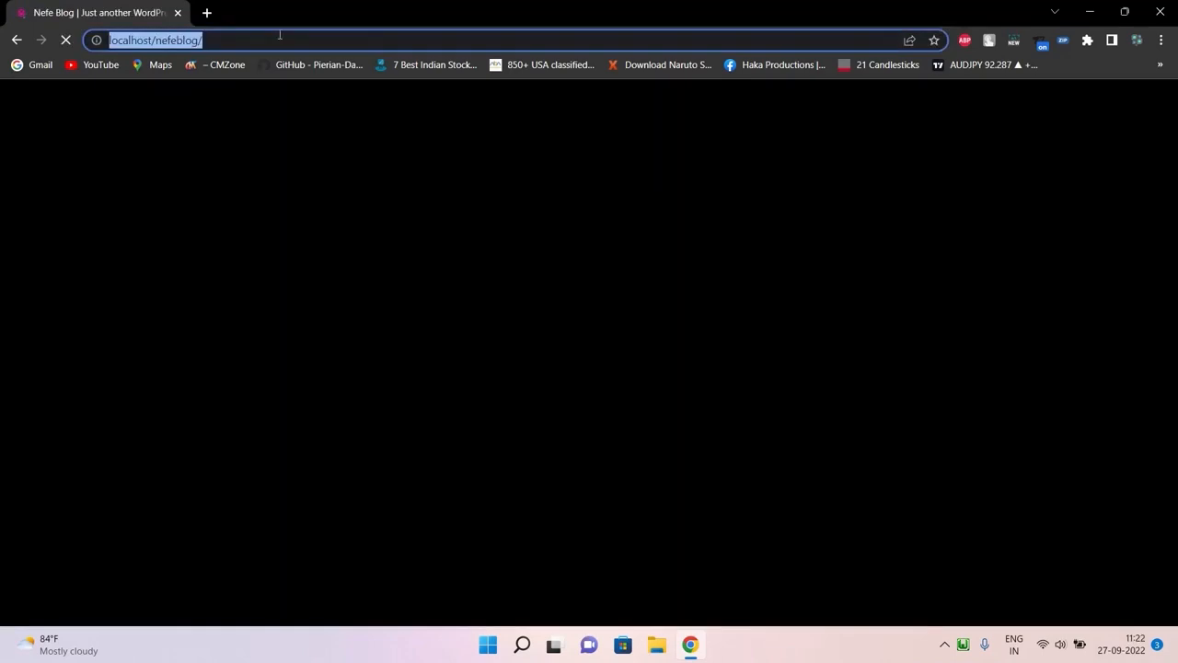
click(279, 34)
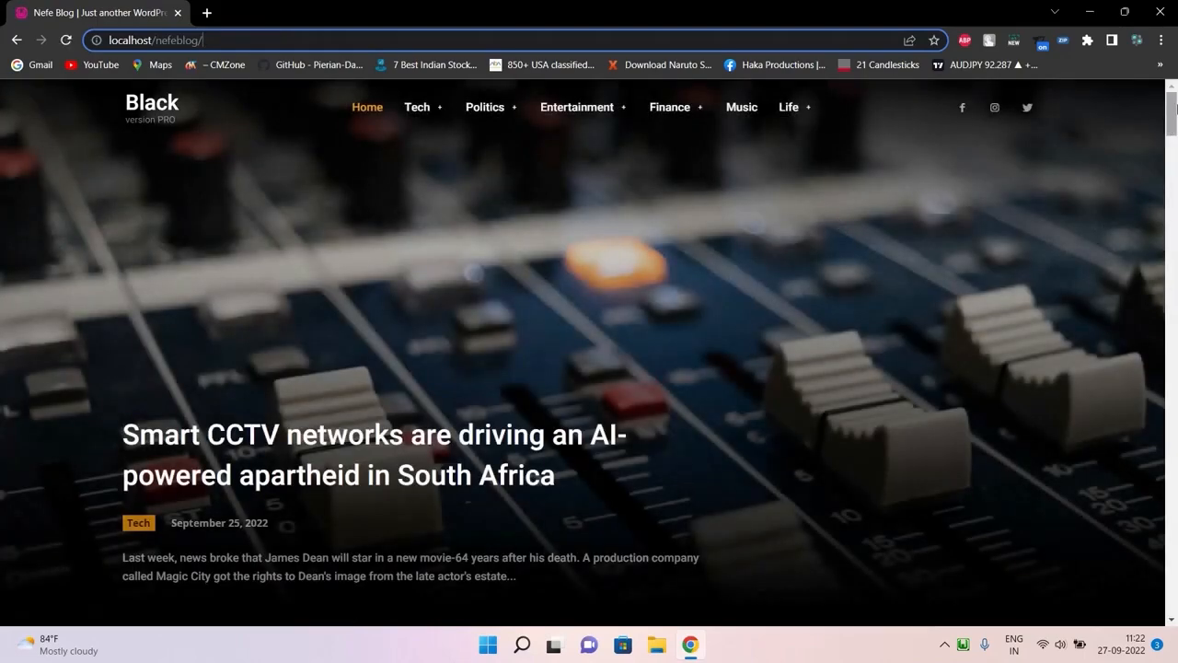
drag(1169, 129, 1175, 78)
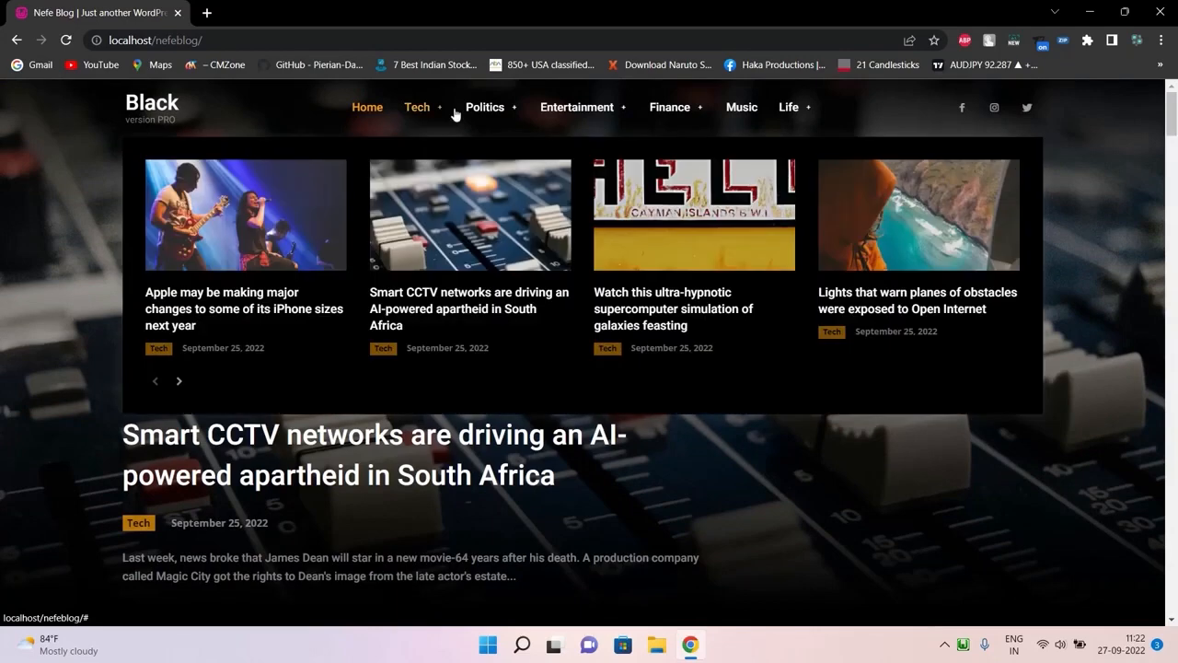
mouse_move(704, 119)
mouse_move(778, 111)
mouse_move(579, 107)
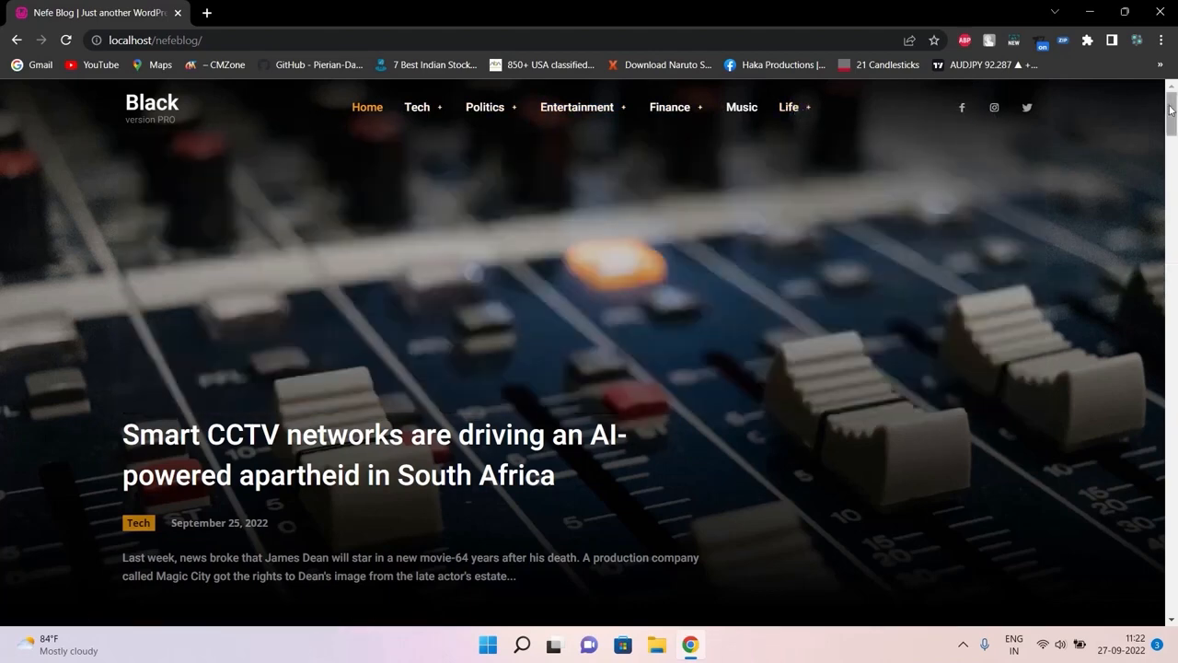
scroll(1171, 111, down, 2)
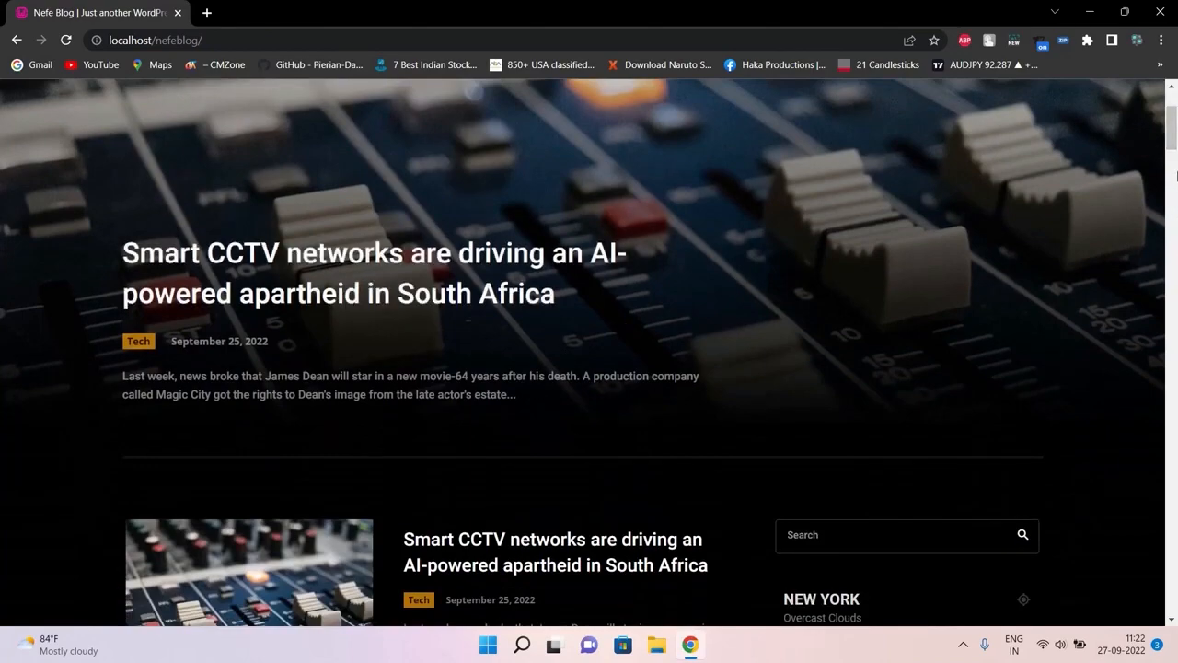
scroll(1165, 185, down, 4)
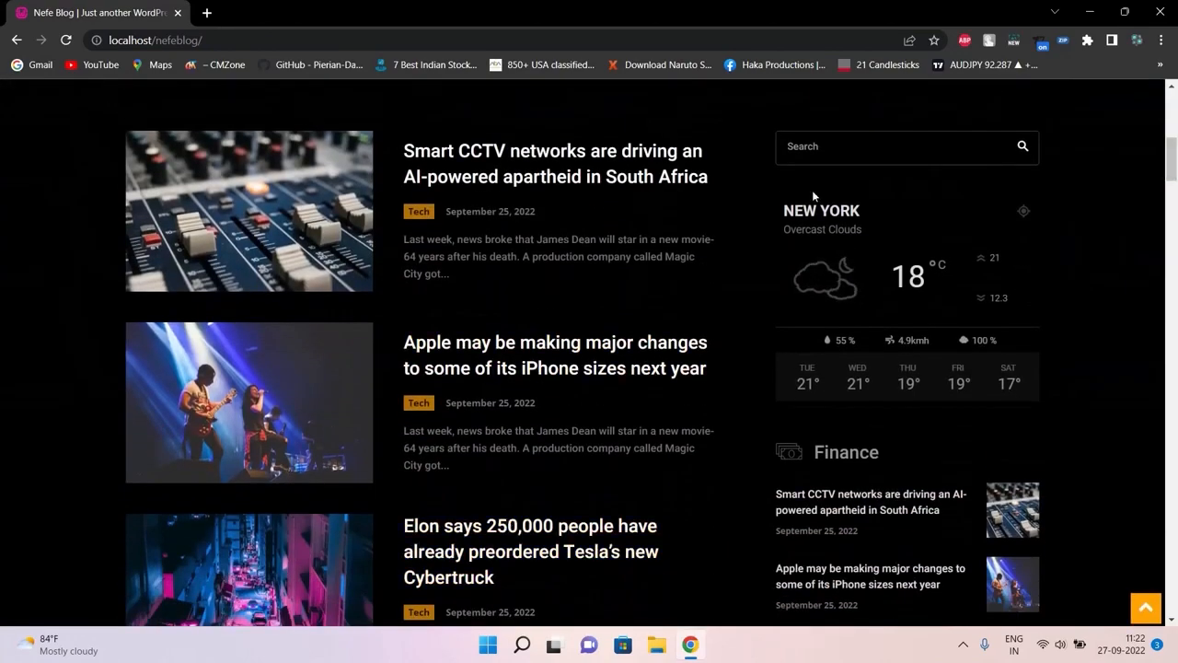
scroll(1167, 238, down, 8)
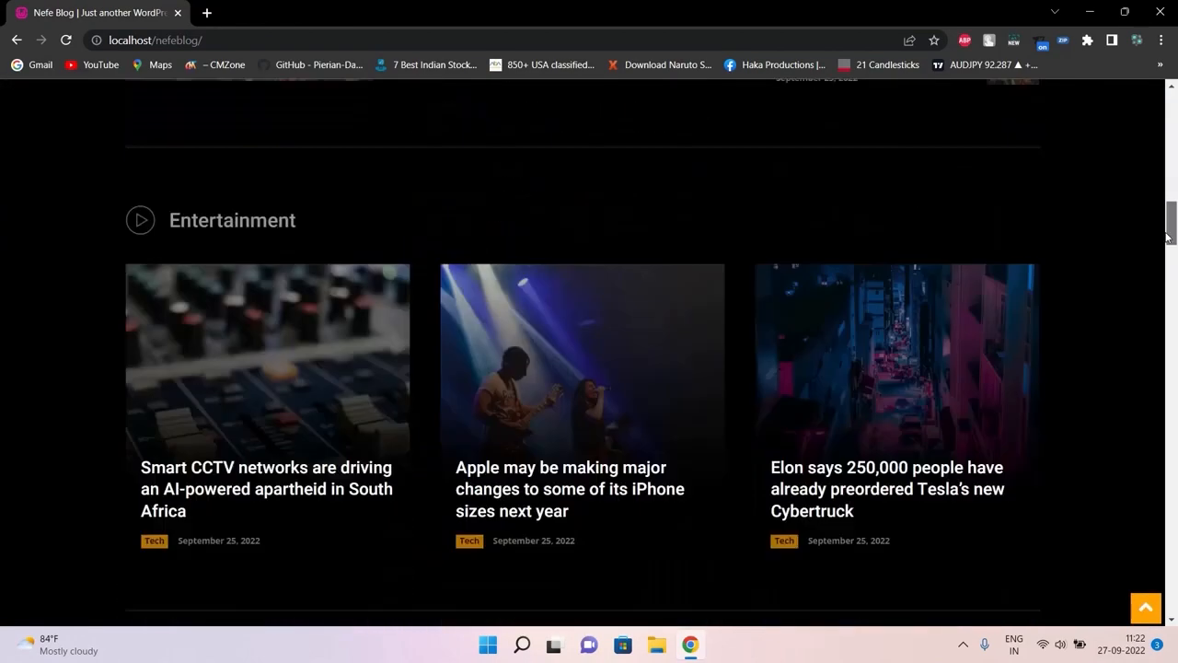
drag(1167, 237, 1171, 594)
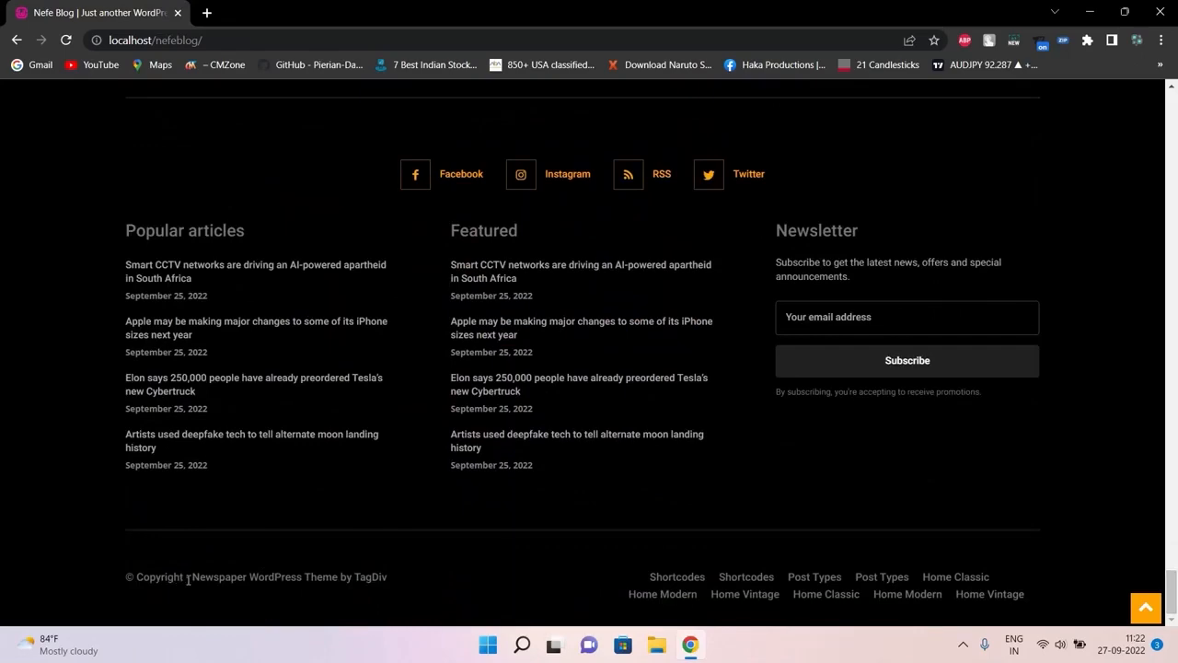
drag(188, 578, 375, 568)
triple_click(376, 568)
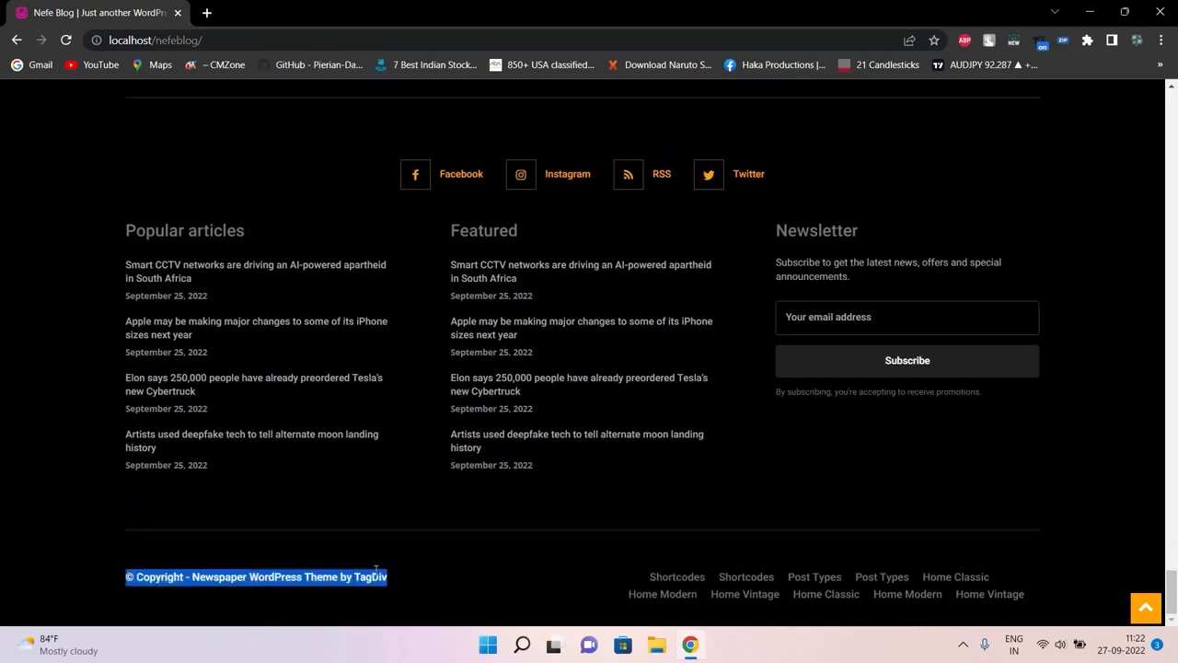
click(1157, 242)
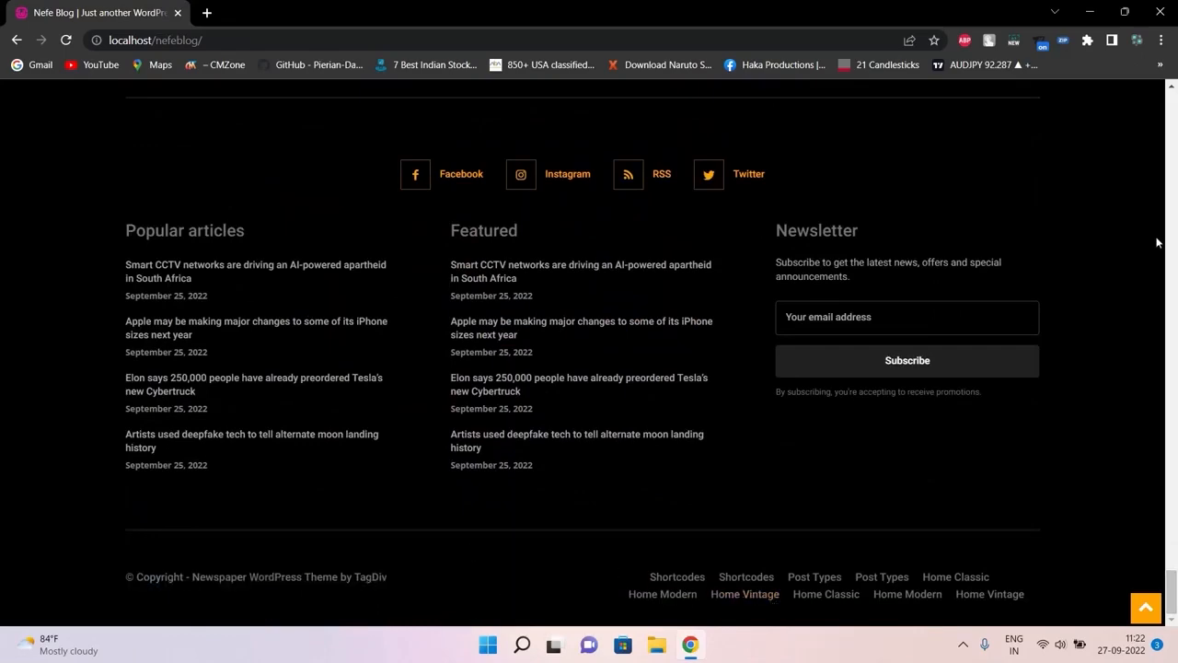
scroll(1157, 243, up, 15)
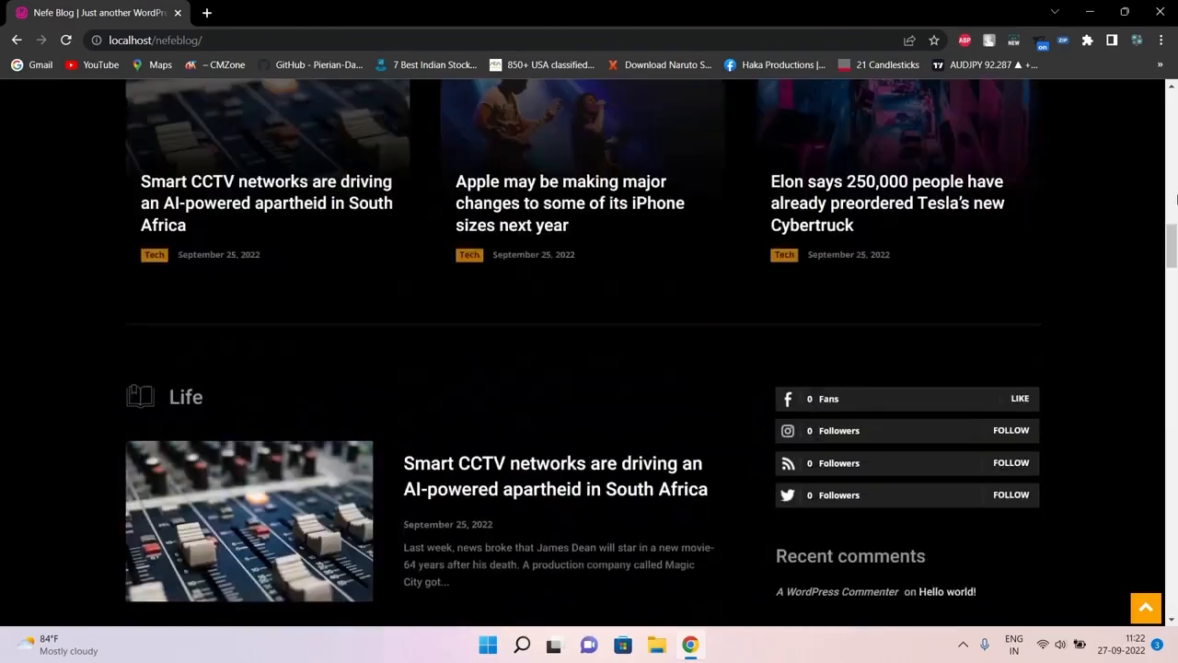
scroll(1175, 198, up, 10)
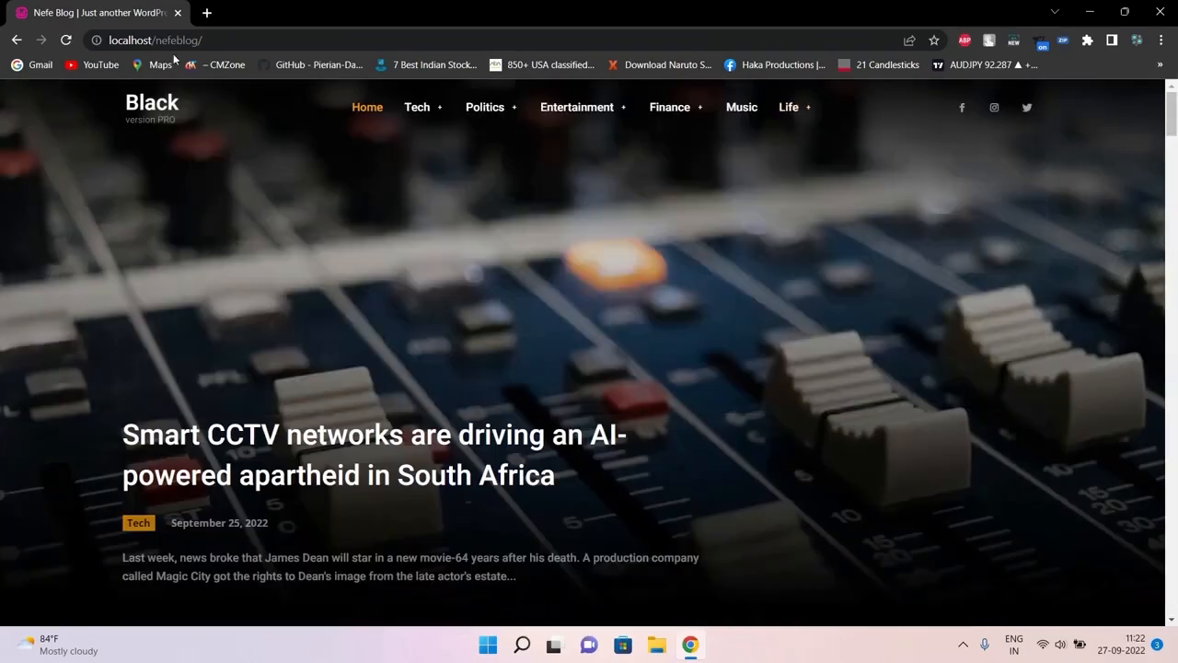
Append wp-admin to the site address and load the login page
click(240, 36)
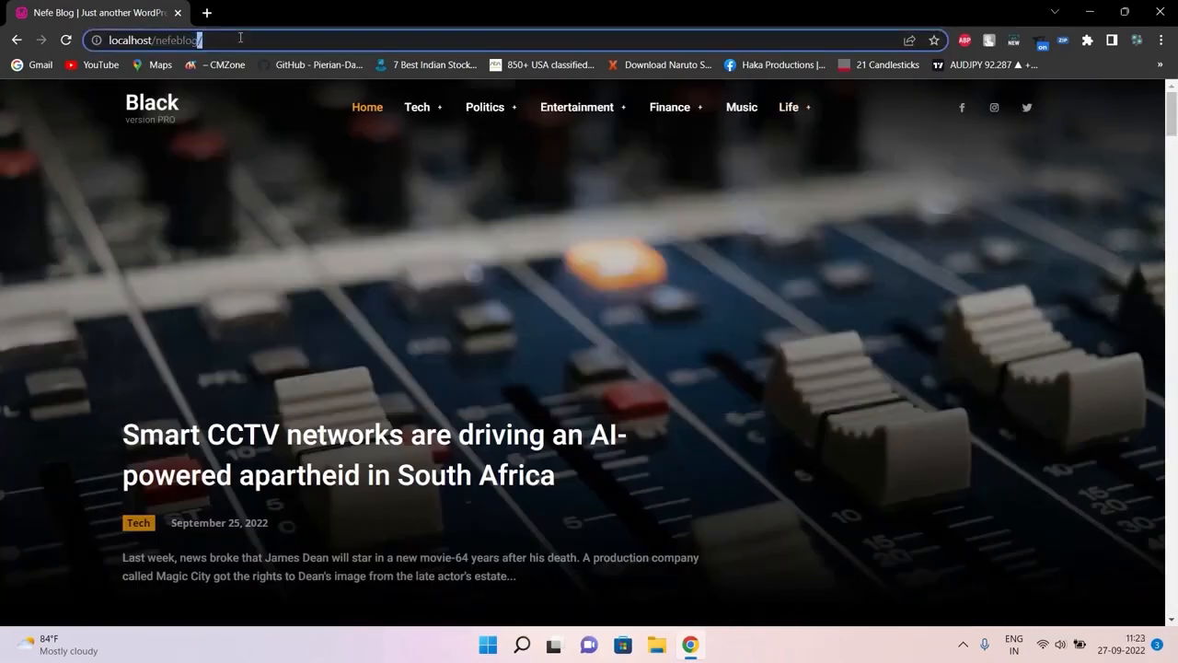
click(241, 38)
text(wp-adin)
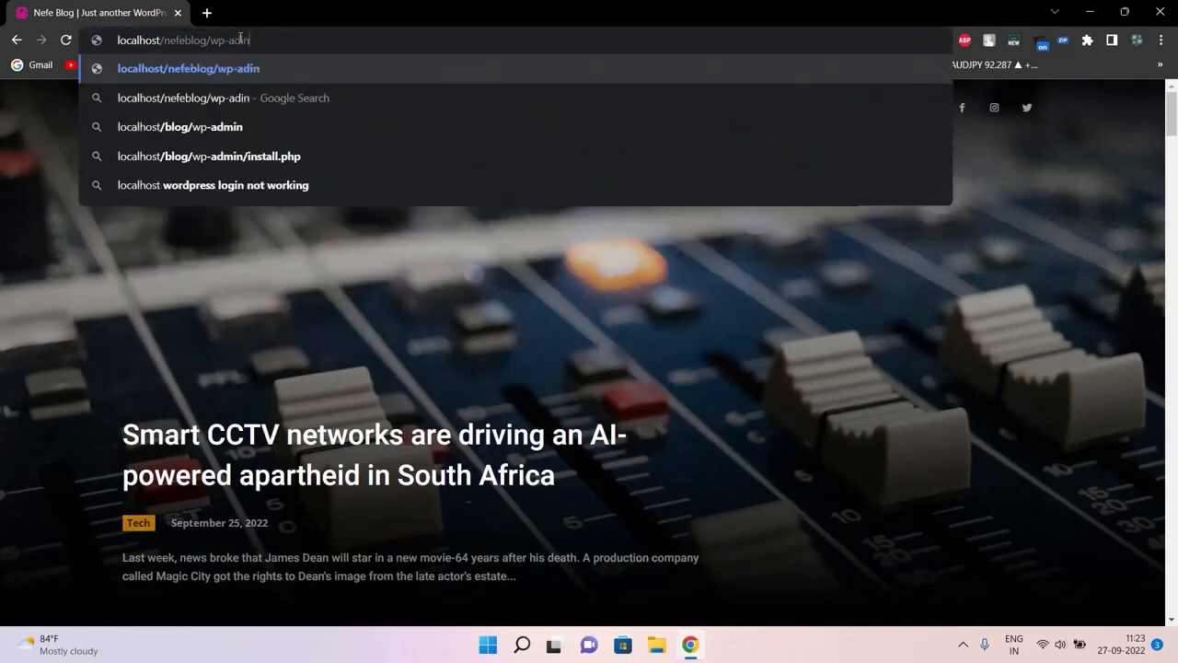
key(Left)
text(m)
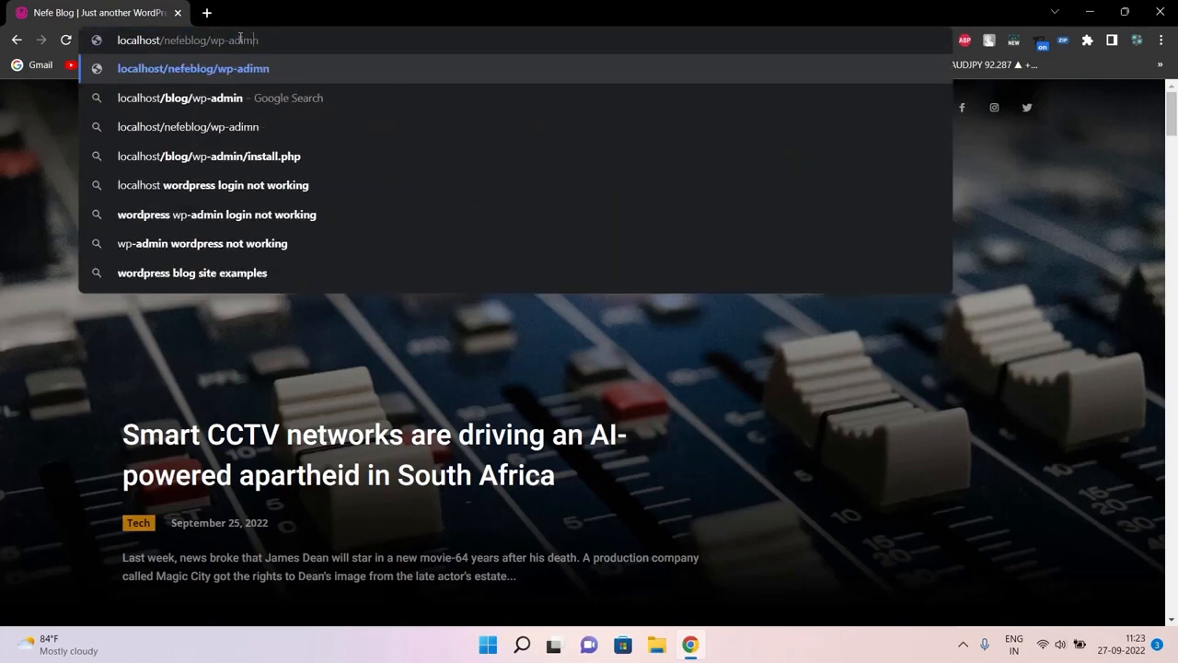
key(BackSpace)
text(m)
key(Return)
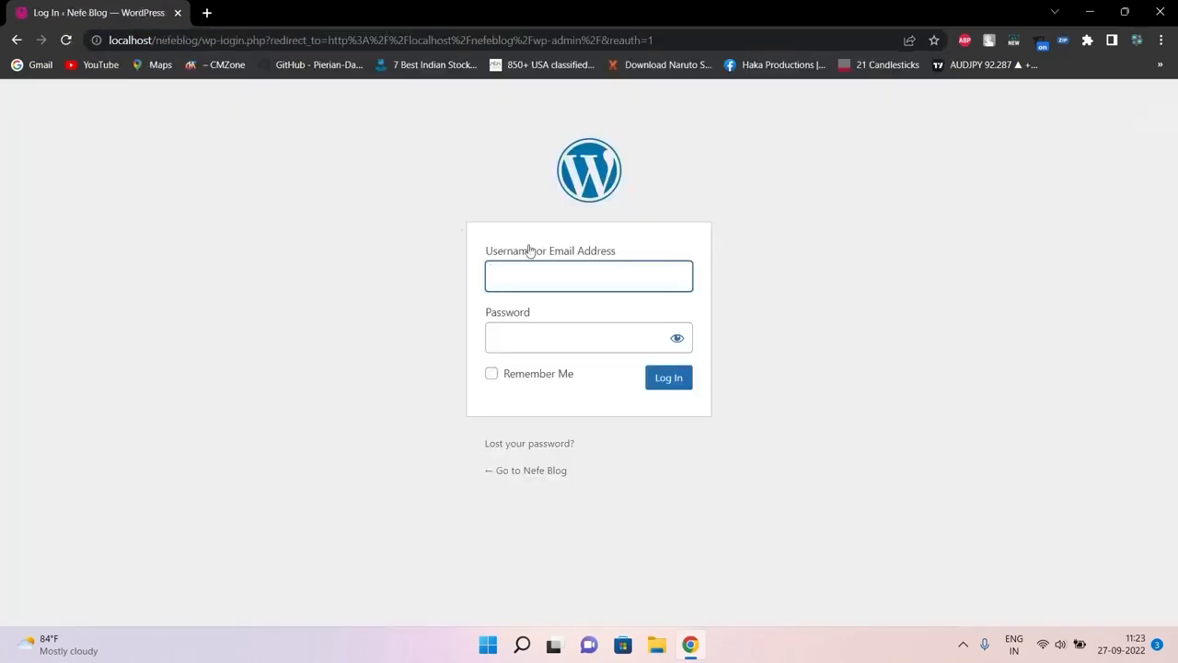
Log in with the admin username and the account password
text(admin)
key(Tab)
text(***)
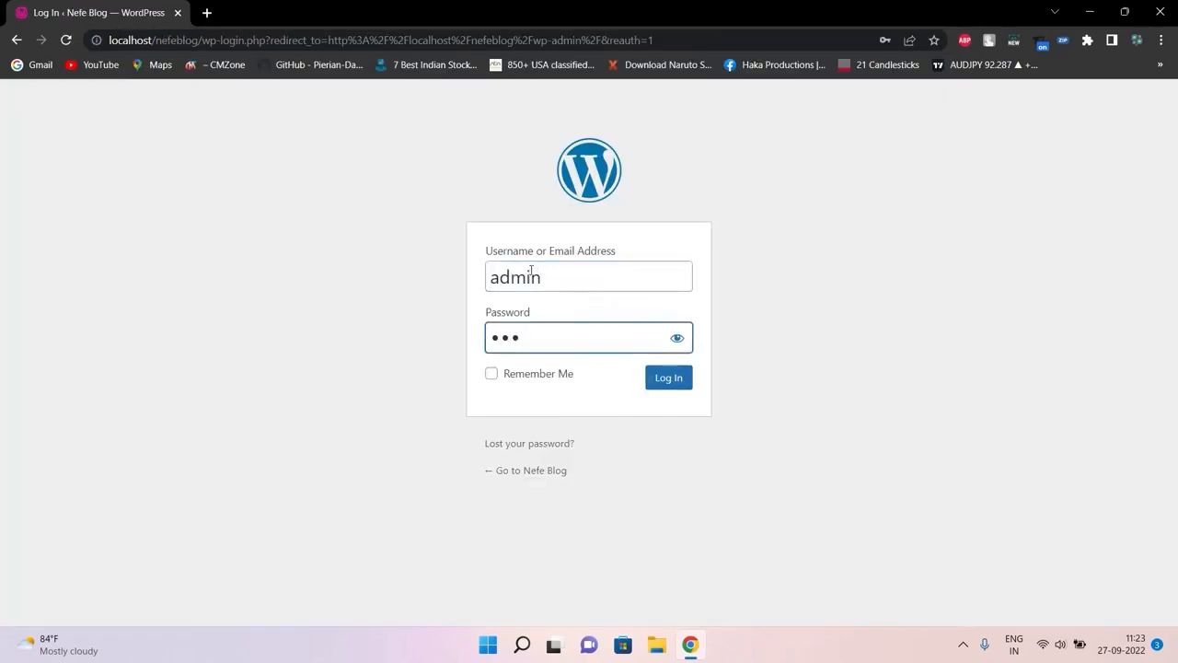
key(BackSpace)
text(******)
key(Return)
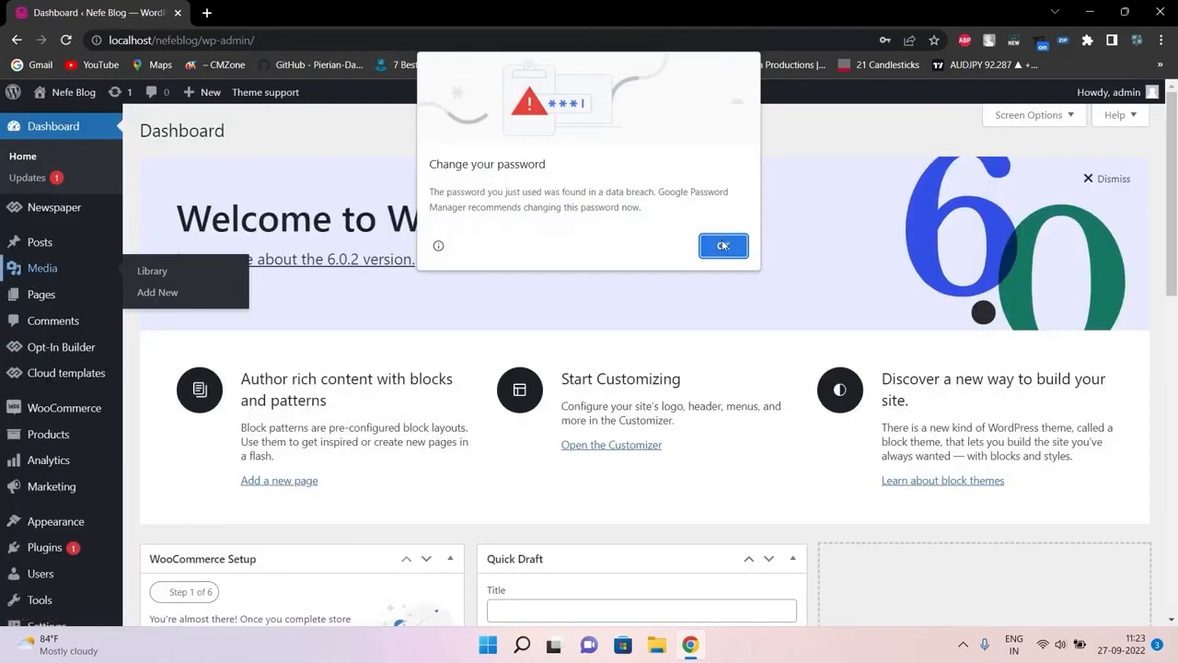
Dismiss the breach and save-password prompts, then open Settings > General in a new tab
click(725, 243)
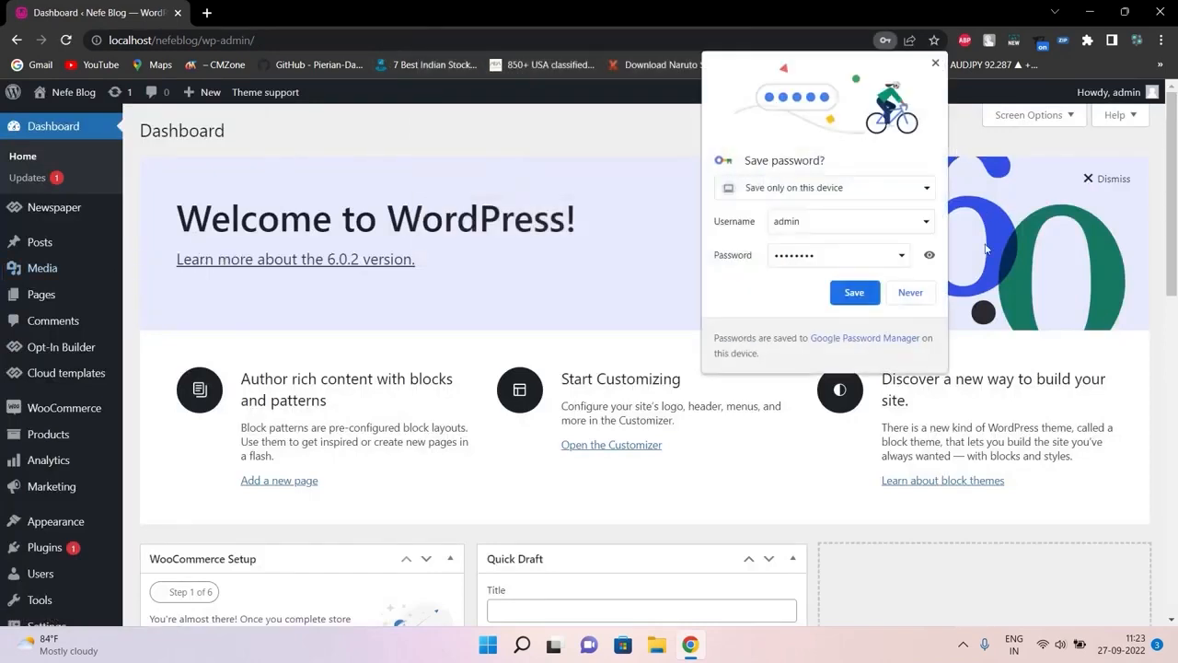
click(910, 292)
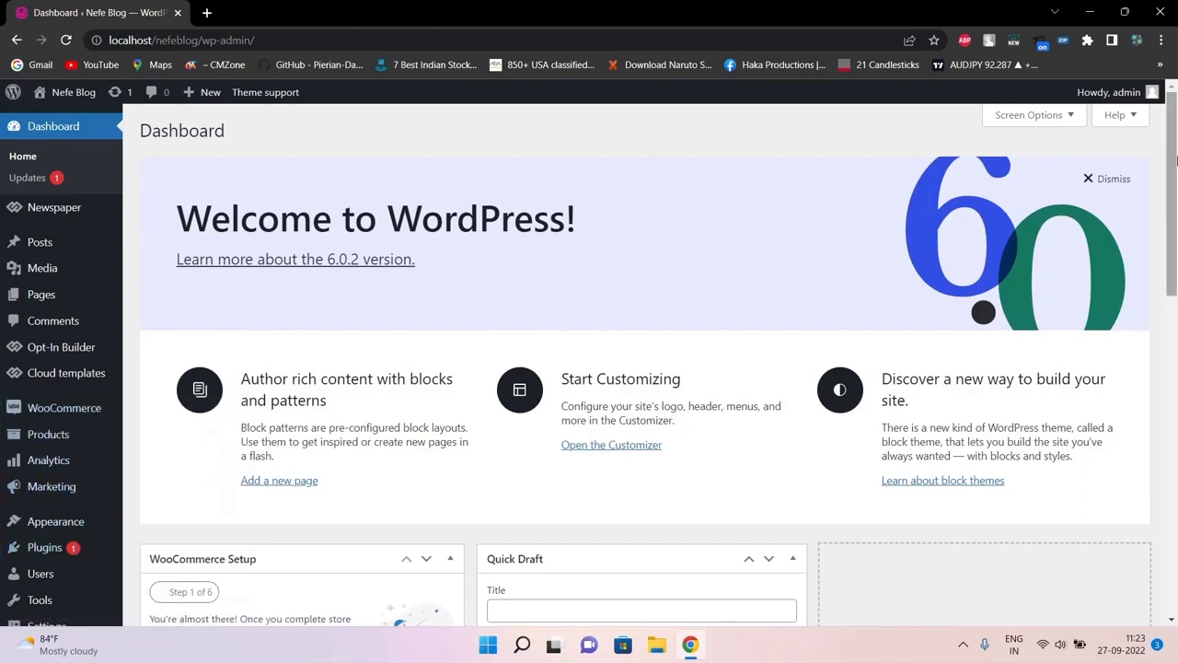
scroll(1177, 161, down, 3)
mouse_move(87, 586)
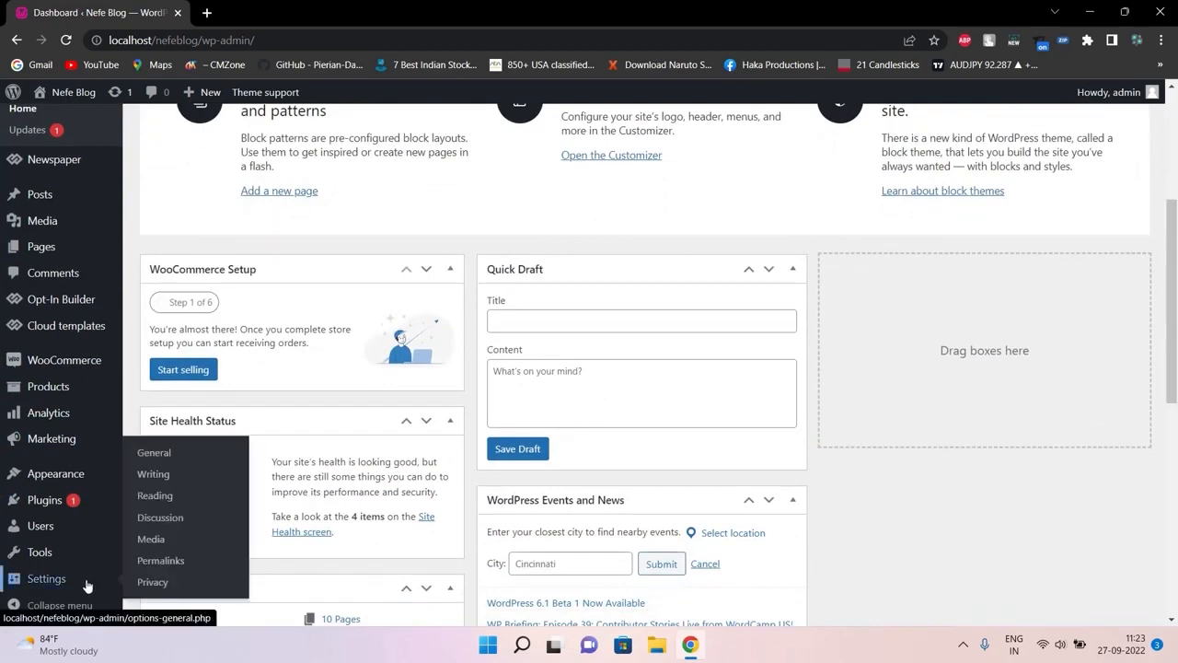
middle_click(174, 460)
click(338, 9)
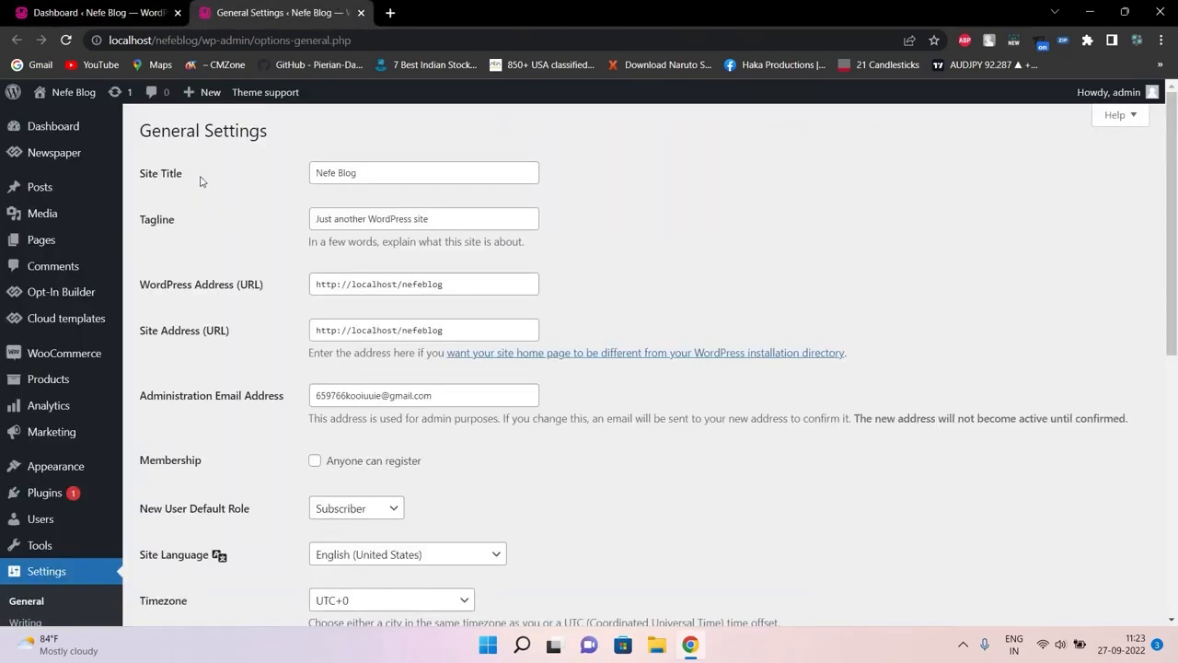
click(181, 175)
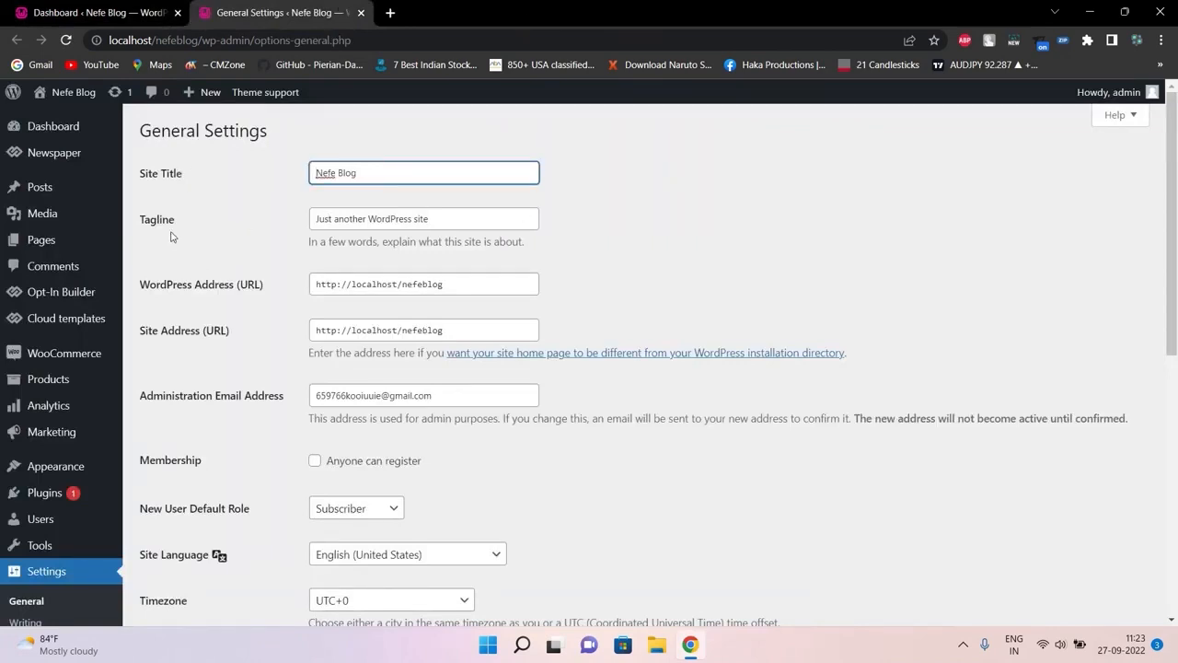
double_click(167, 219)
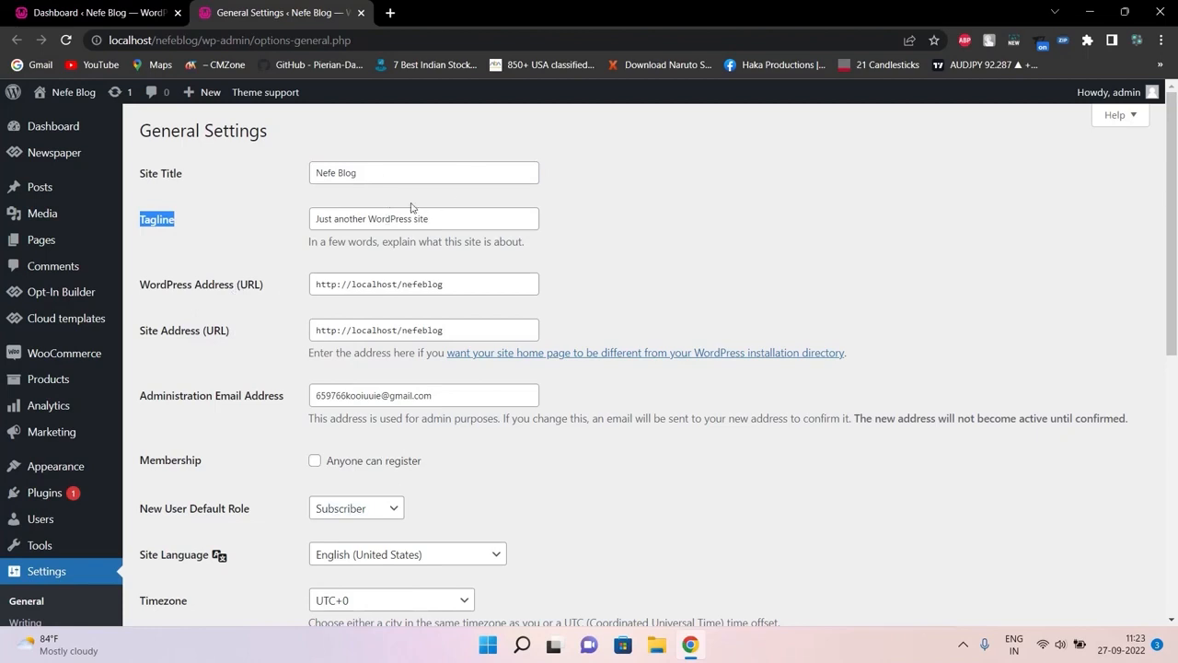
double_click(384, 180)
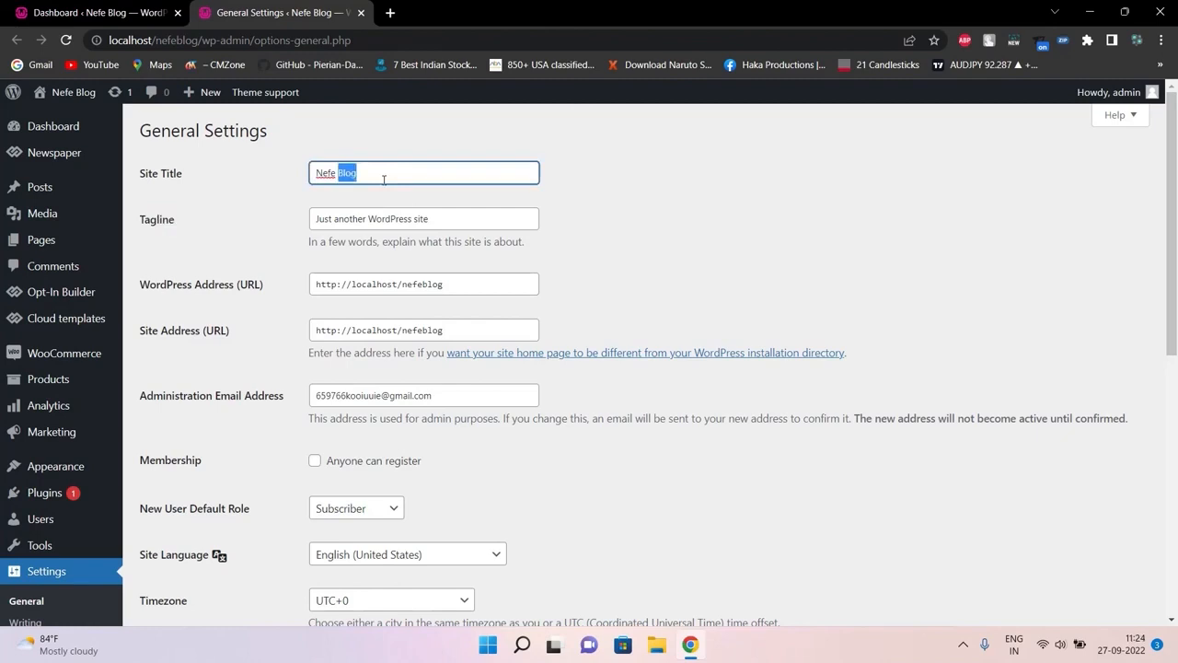
double_click(421, 218)
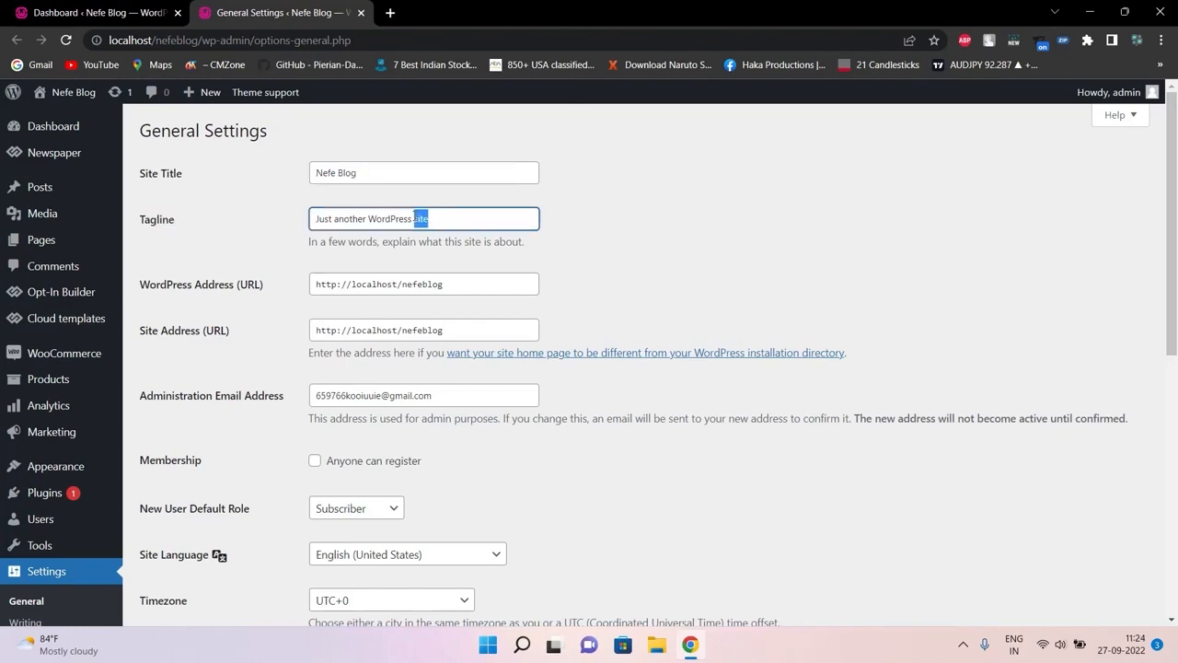
double_click(377, 219)
click(365, 218)
key(ctrl+a)
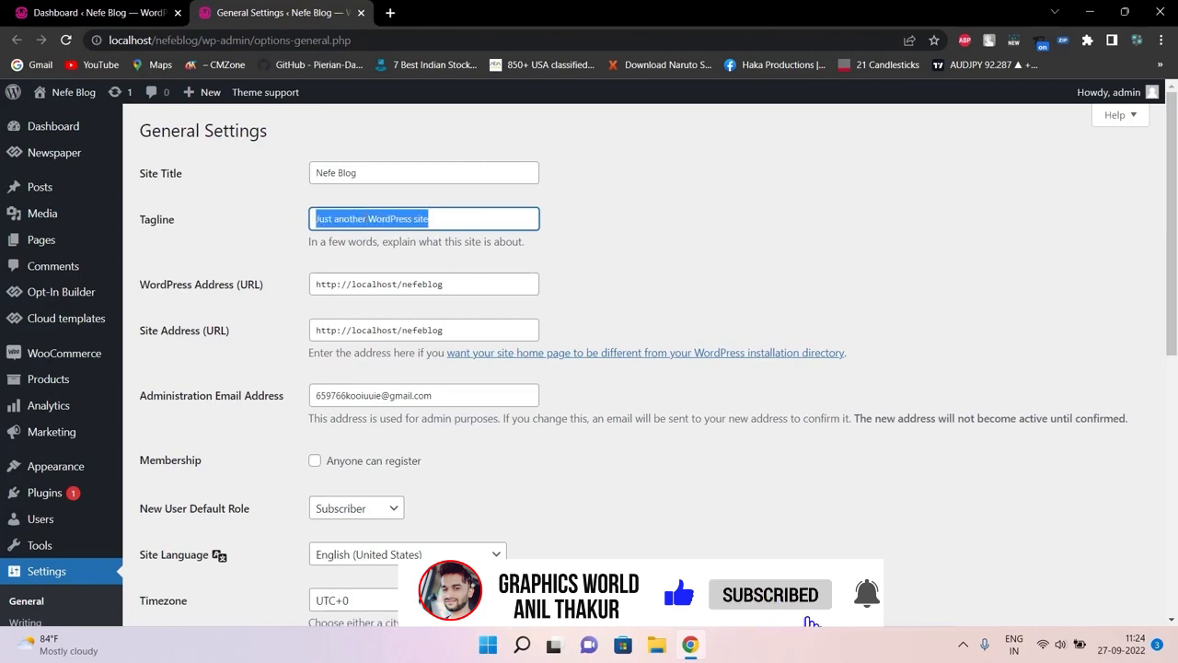
double_click(350, 174)
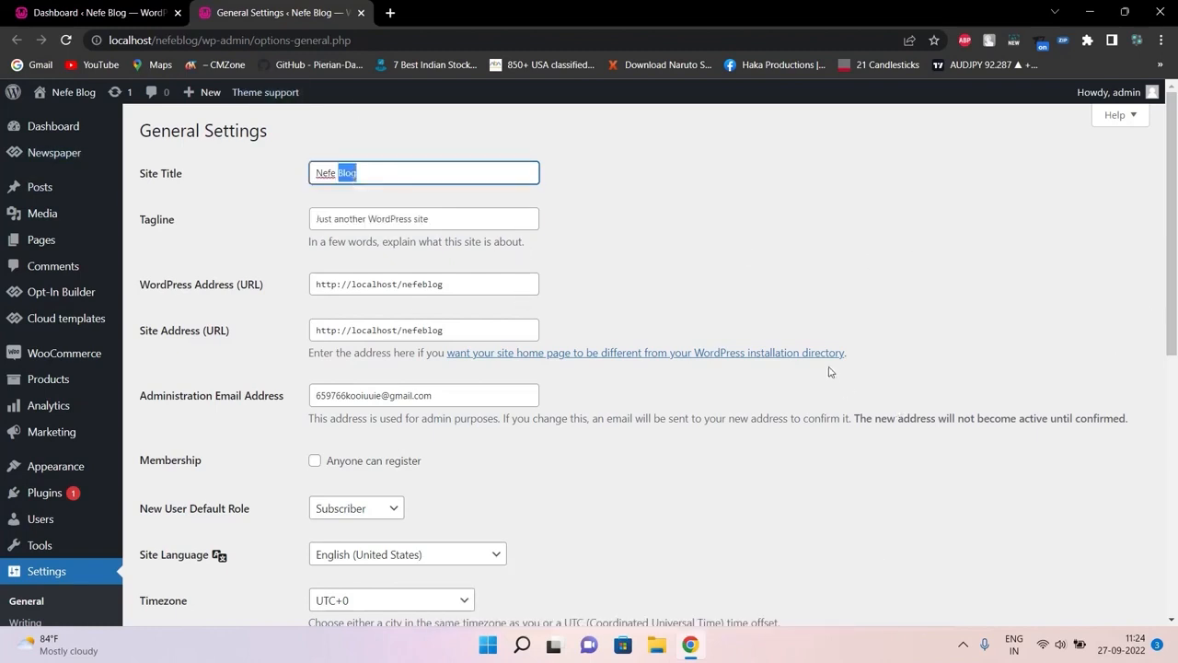
double_click(359, 386)
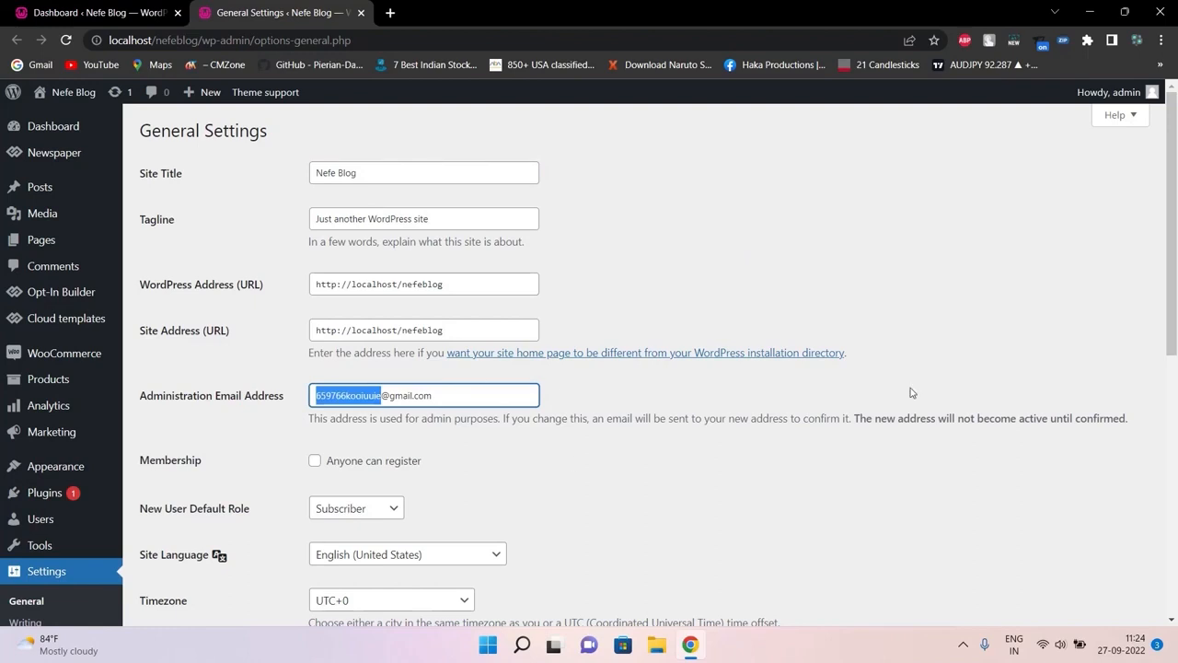
drag(1173, 152, 1176, 198)
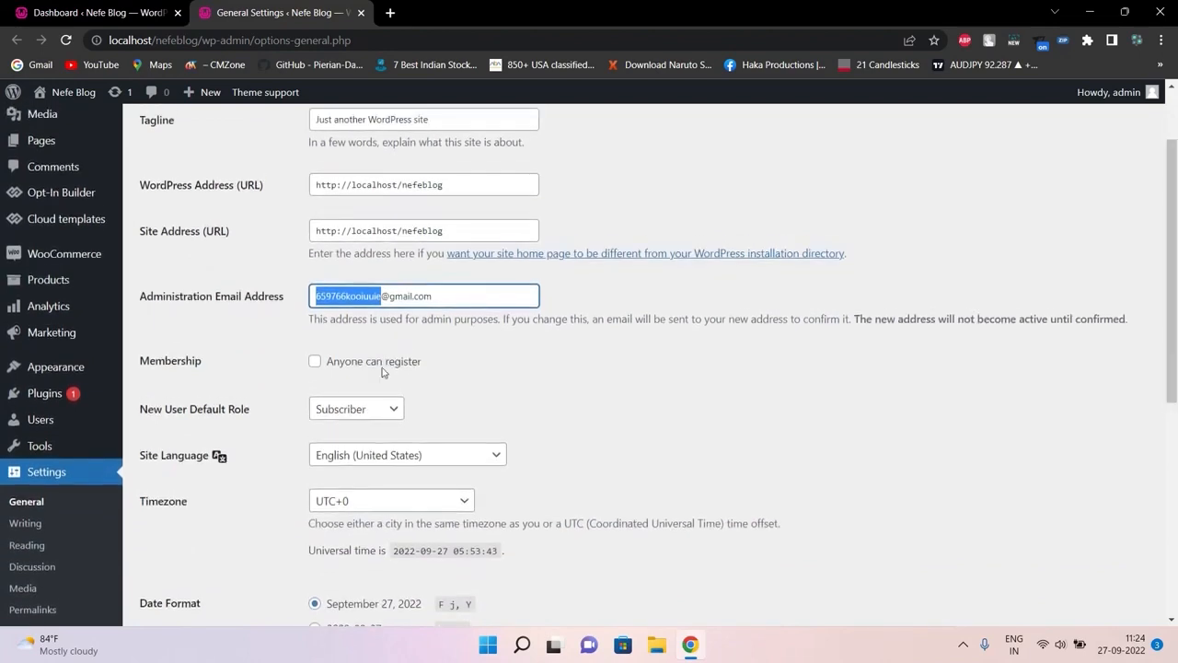
double_click(194, 364)
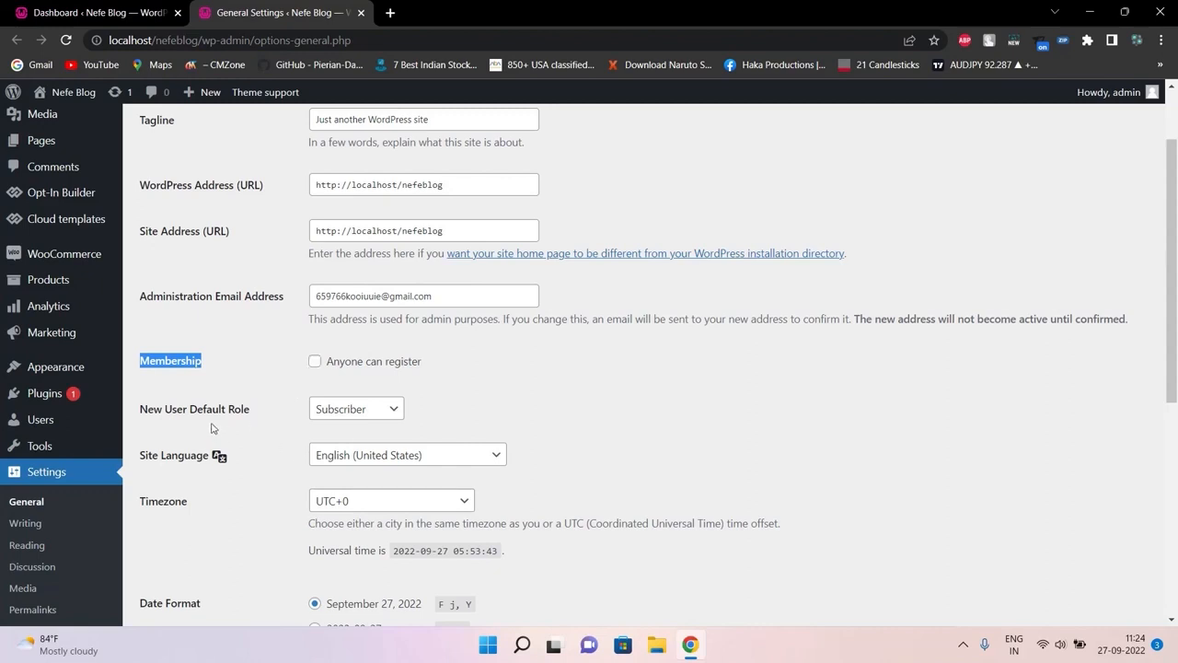
click(391, 419)
click(392, 419)
click(392, 419)
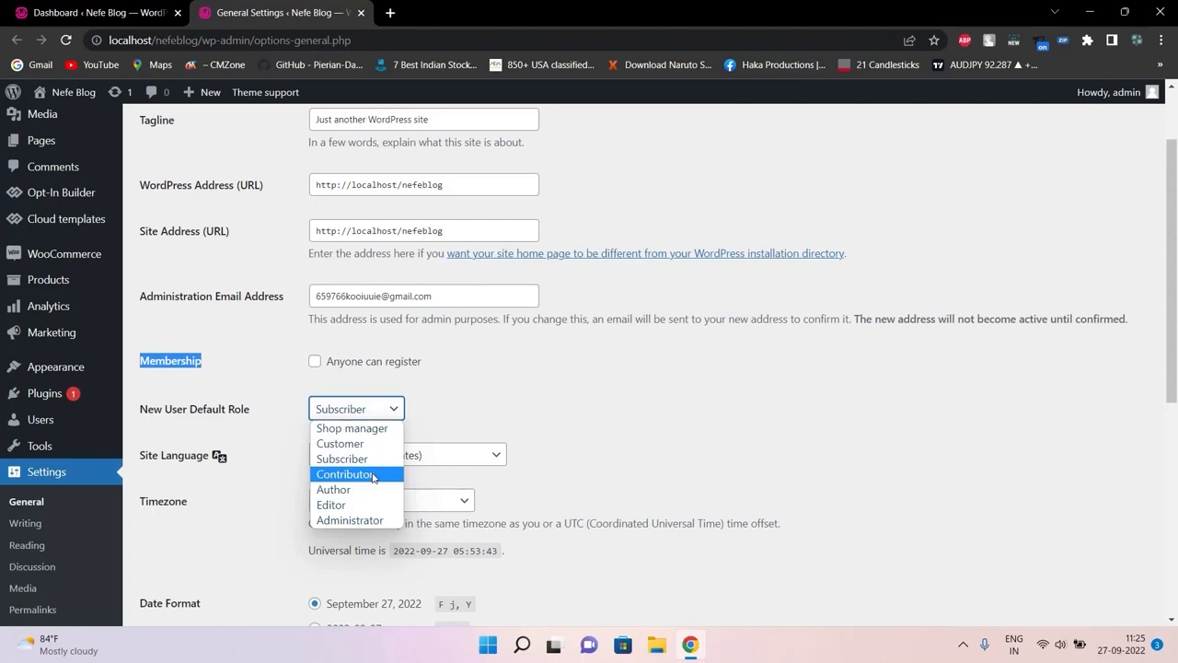
click(552, 414)
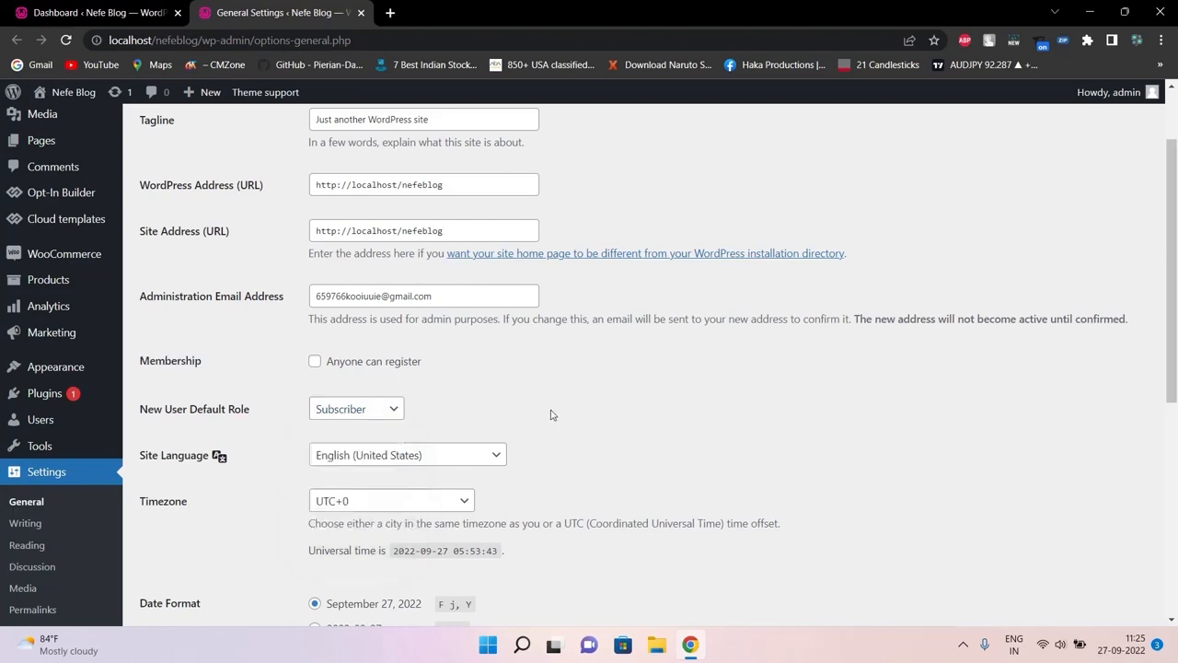
Go from General Settings to the Settings > Permalinks page
drag(1171, 250, 1138, 472)
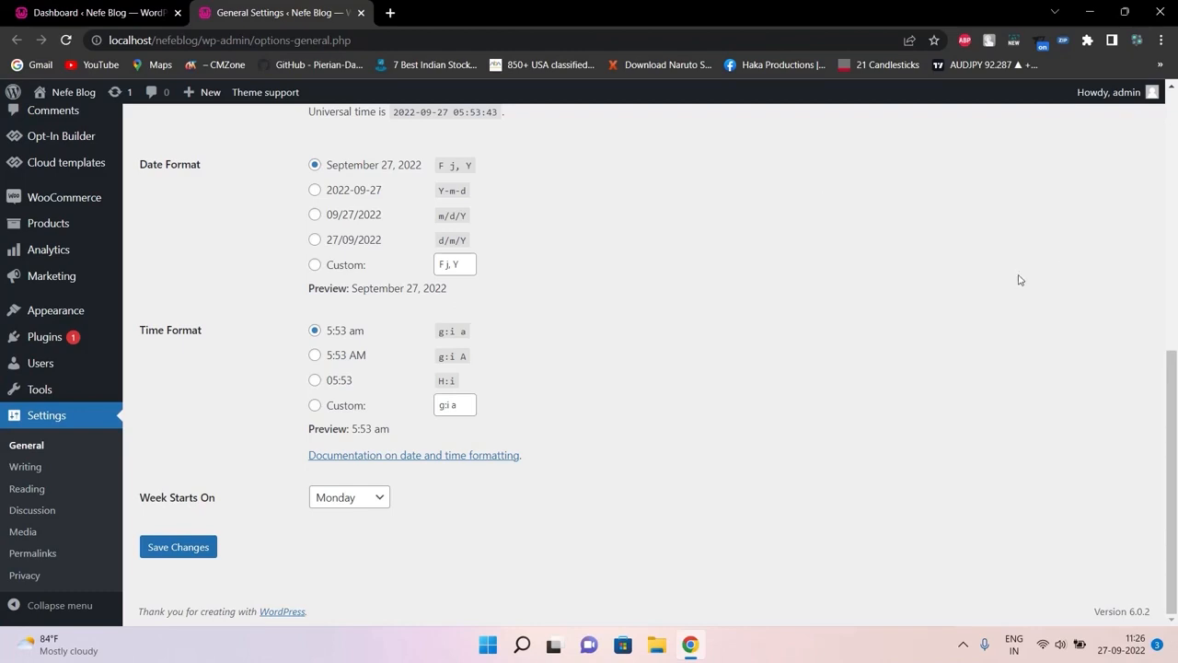
drag(1172, 465, 1175, 288)
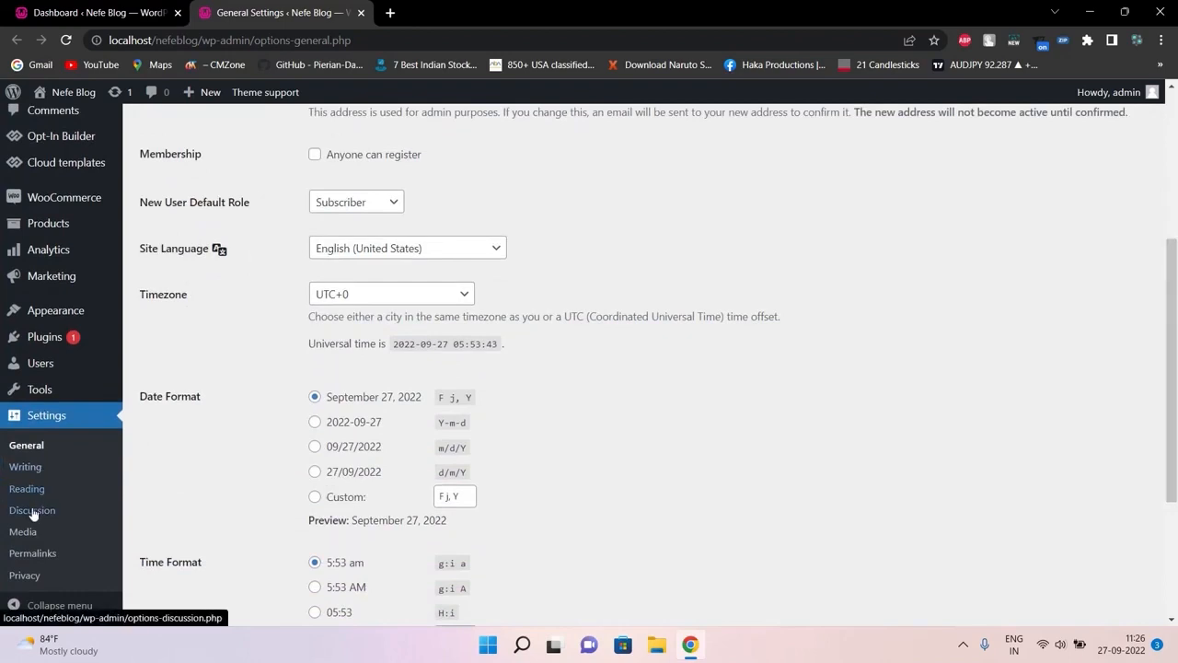
click(29, 572)
click(39, 558)
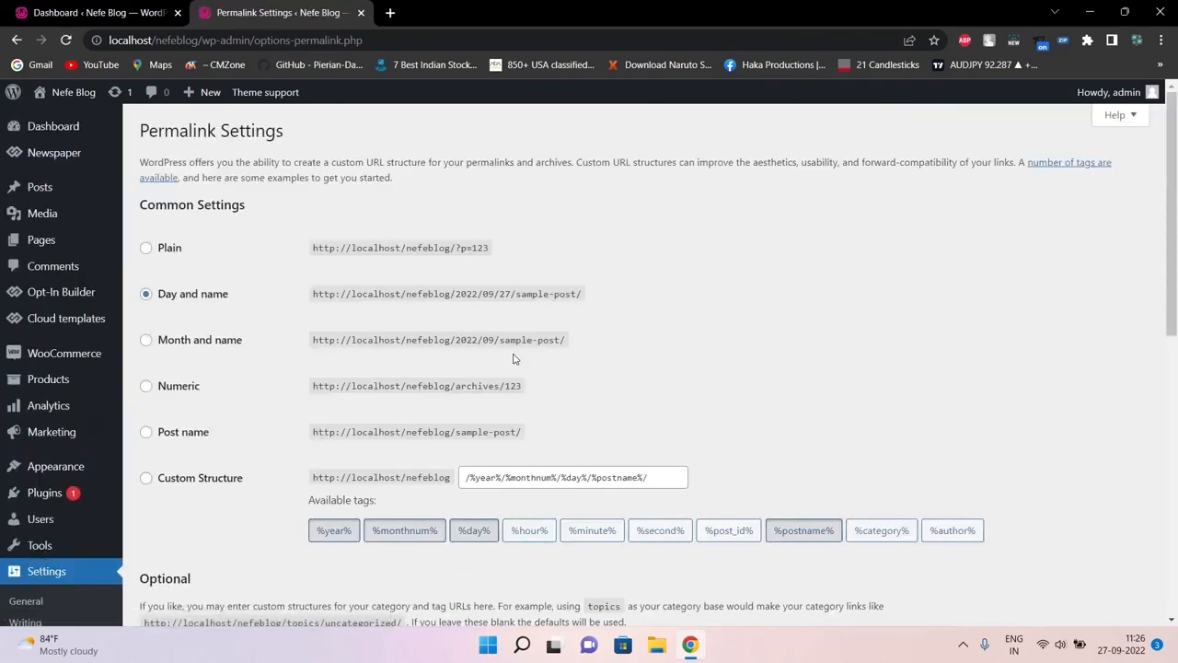
Check the Dashboard tab, then open the live Nefe Blog site in a new tab
click(129, 6)
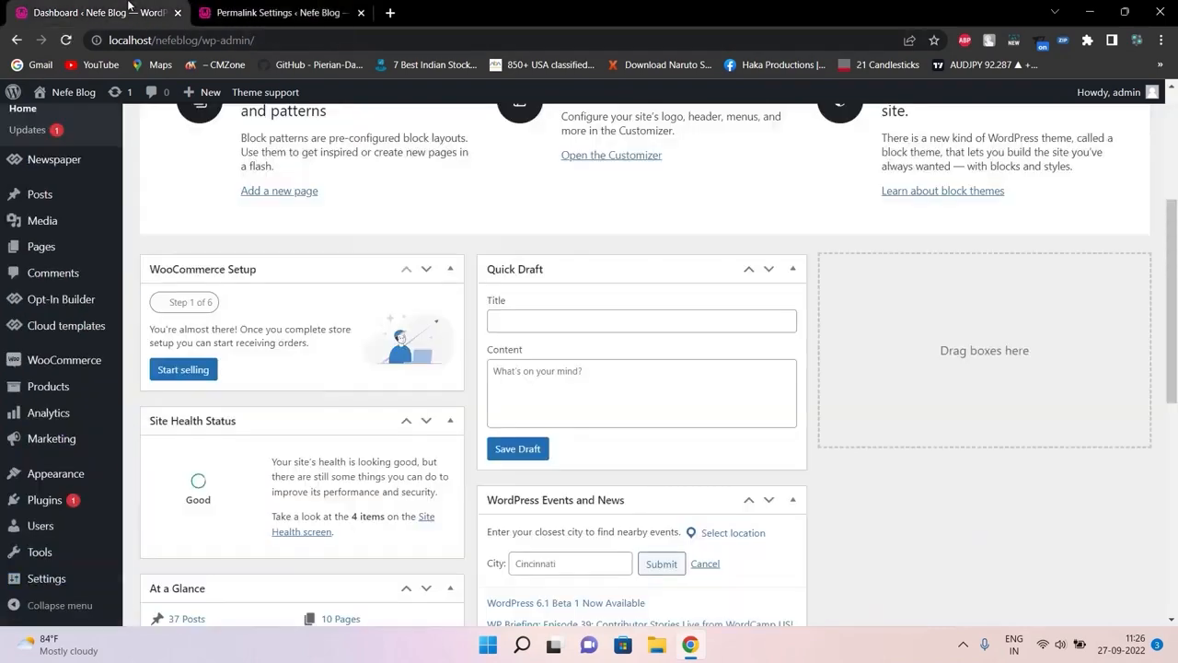
click(267, 12)
mouse_move(74, 92)
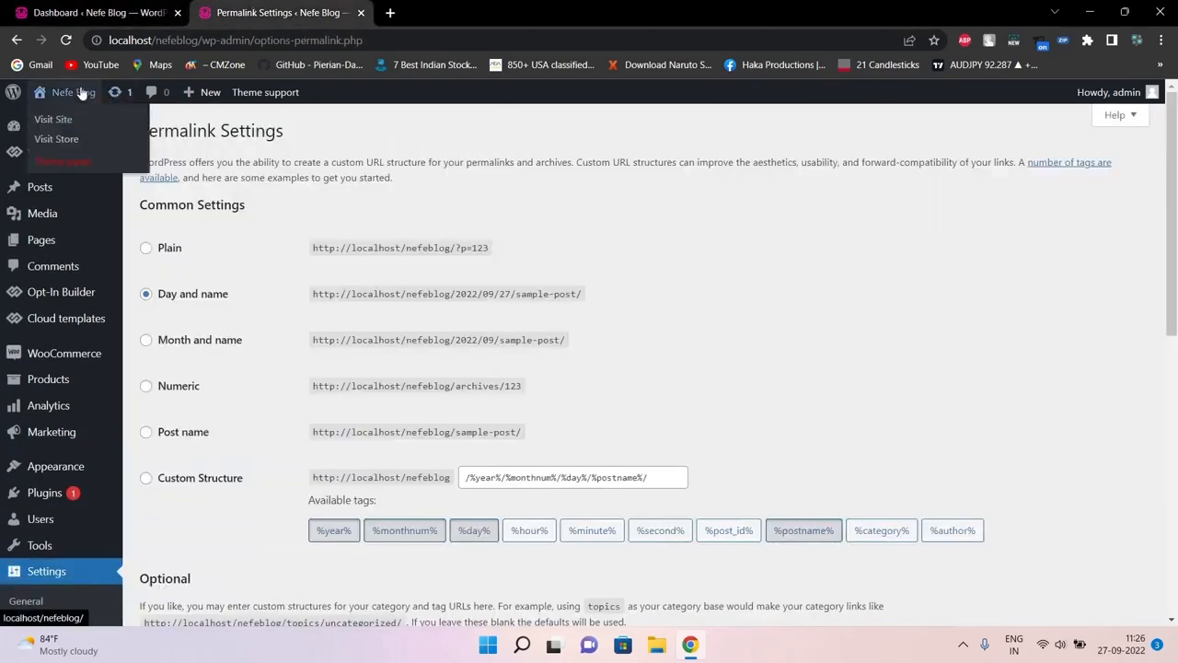
middle_click(79, 118)
Browse the Nefe Blog homepage and open the Apple iPhone-sizes post in a new tab
click(423, 12)
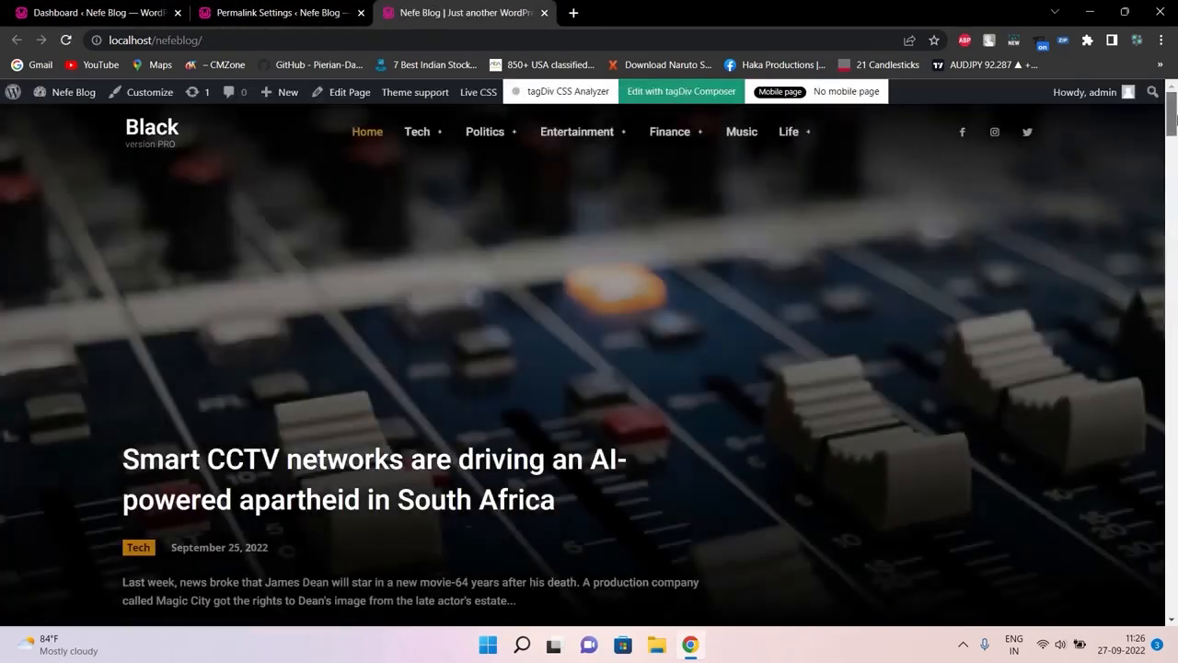
scroll(1175, 140, down, 10)
scroll(1171, 170, up, 1)
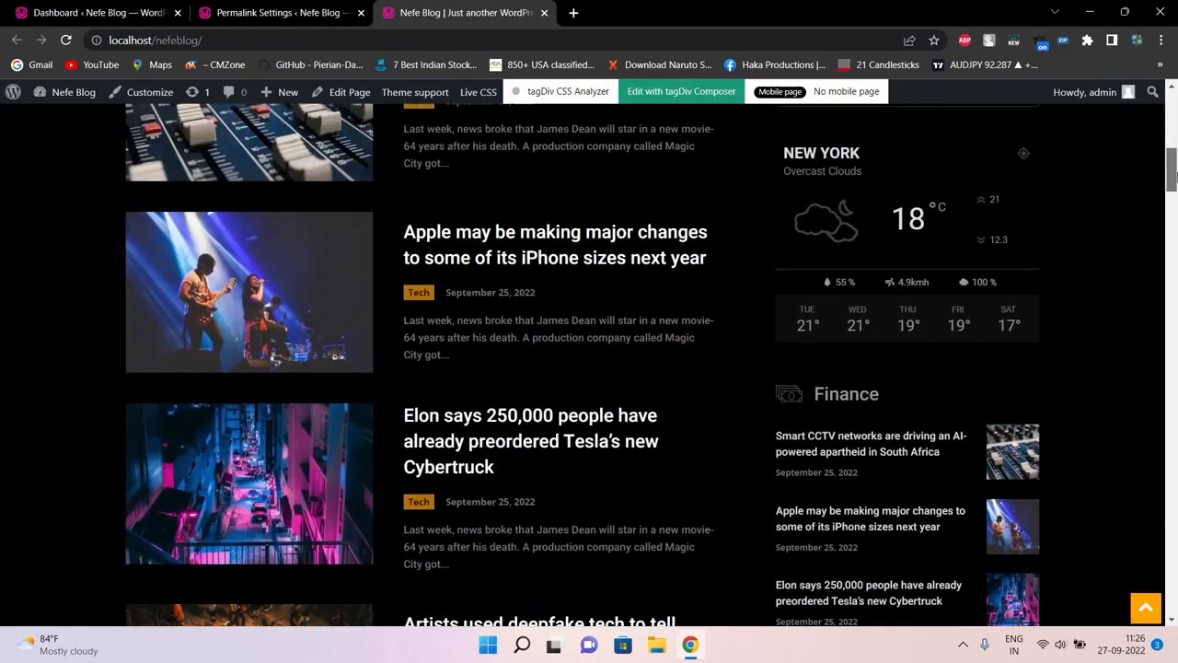
middle_click(483, 251)
click(641, 11)
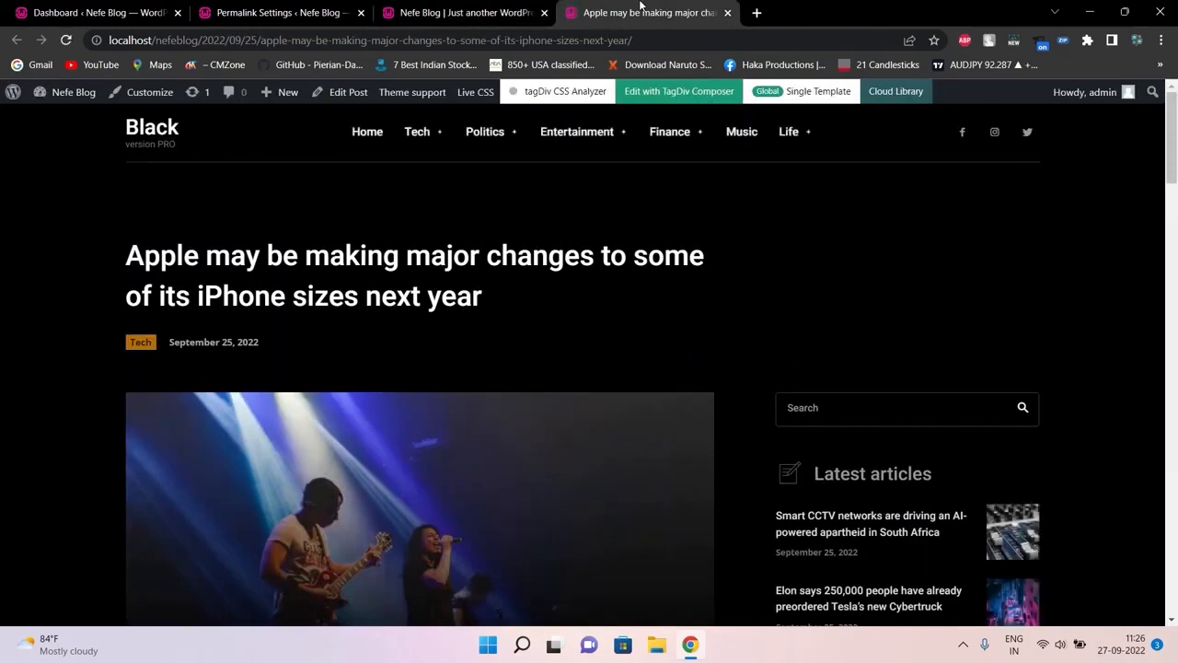
Compare the post's 2022/09/25 date-based address with Permalink Settings, selecting the date
click(465, 12)
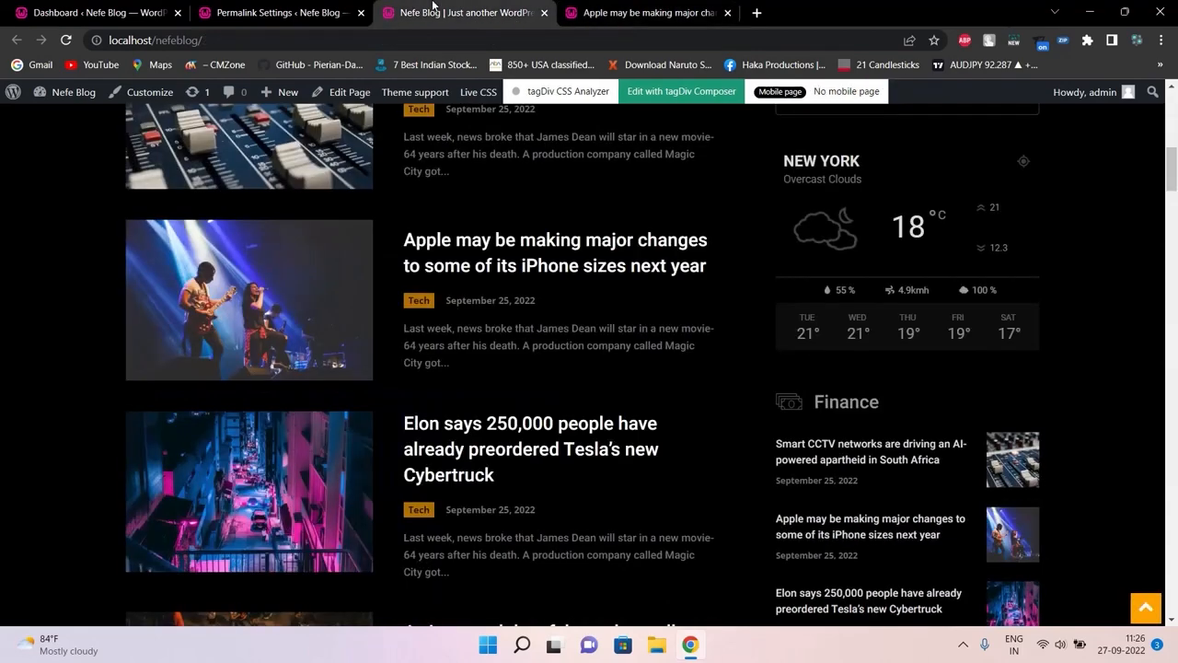
click(304, 12)
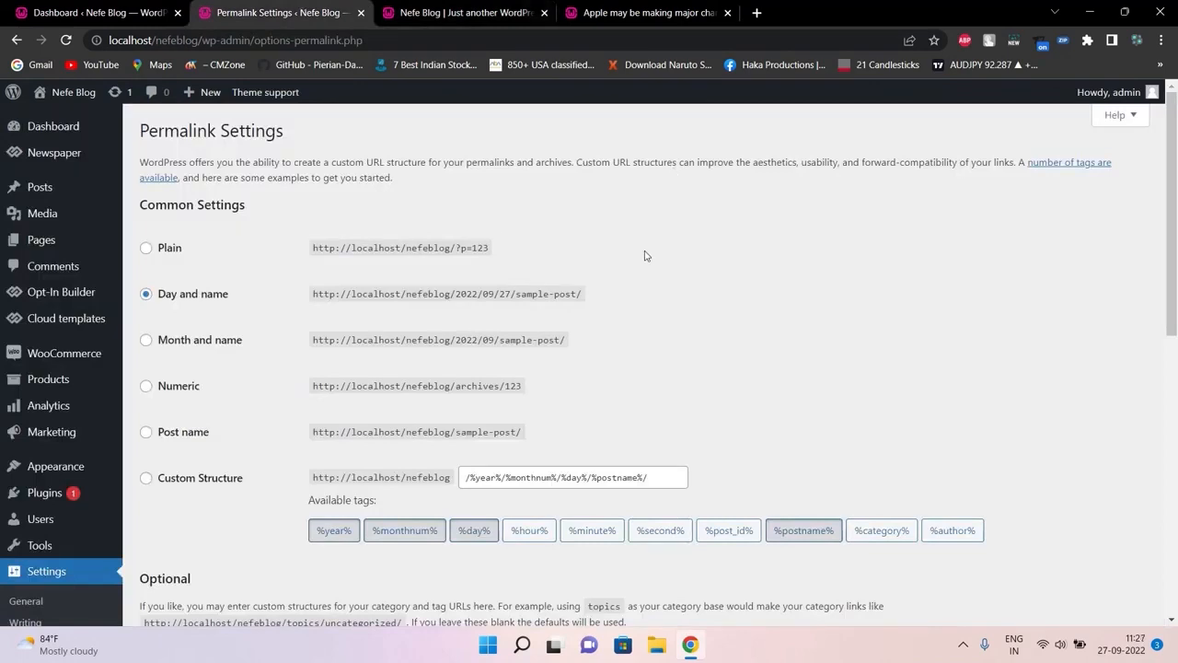
click(652, 6)
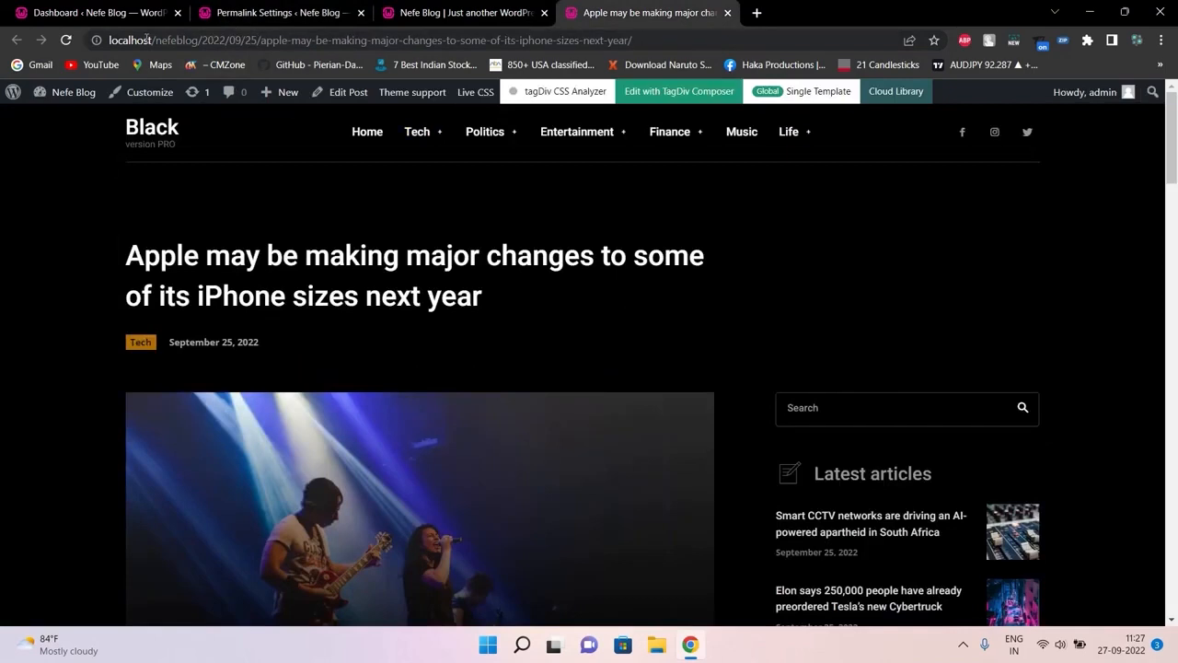
drag(160, 40, 260, 41)
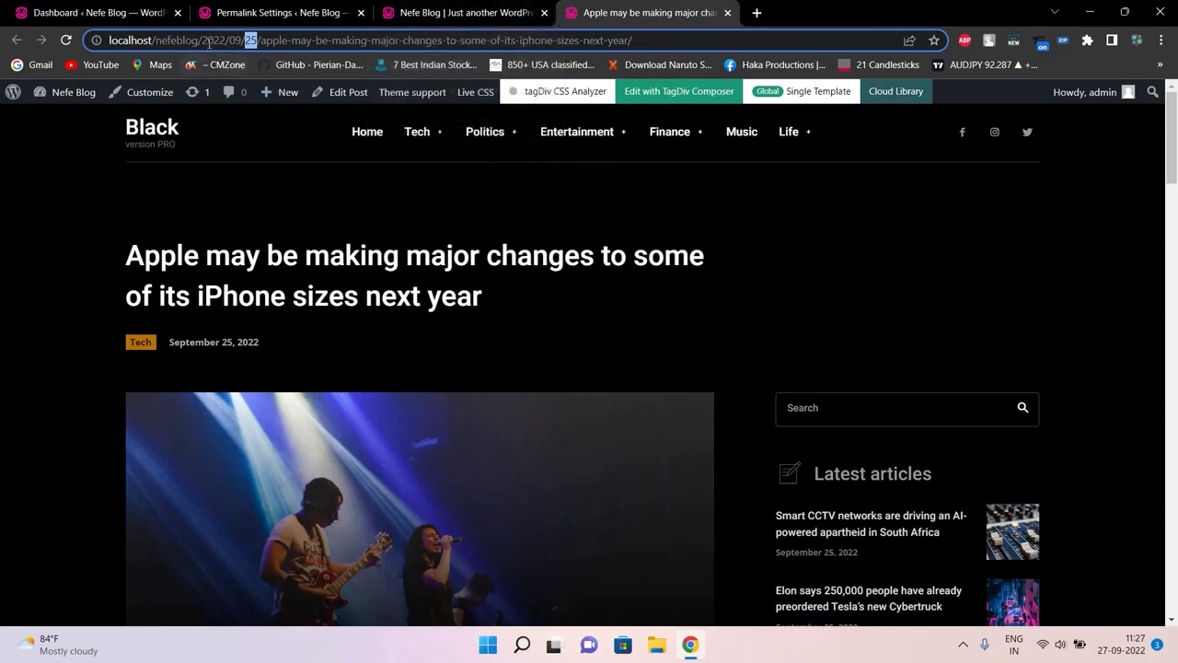
Delete the date from the article's address and load the shortened URL
drag(204, 39, 259, 39)
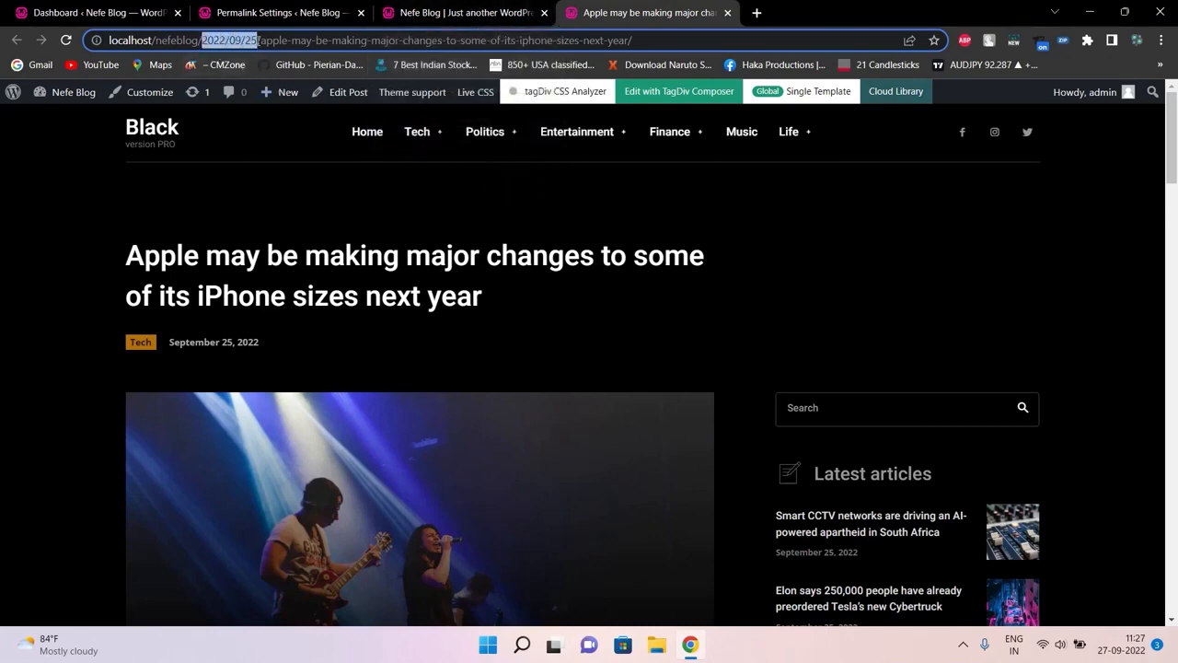
key(BackSpace)
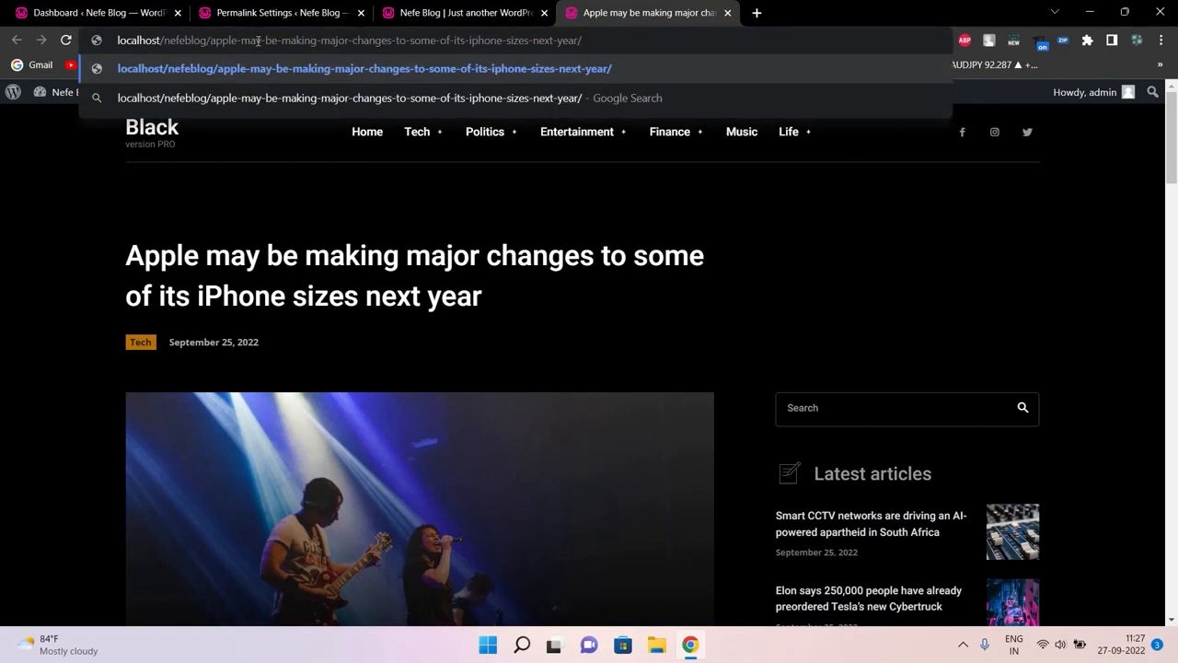
mouse_move(410, 146)
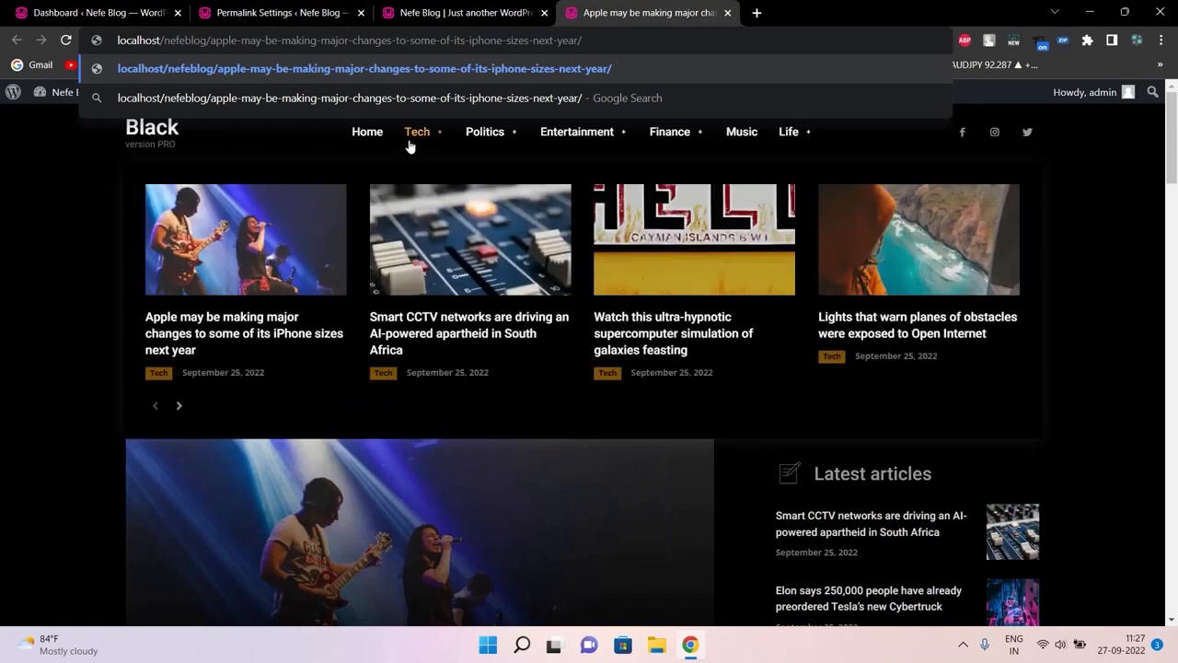
key(Return)
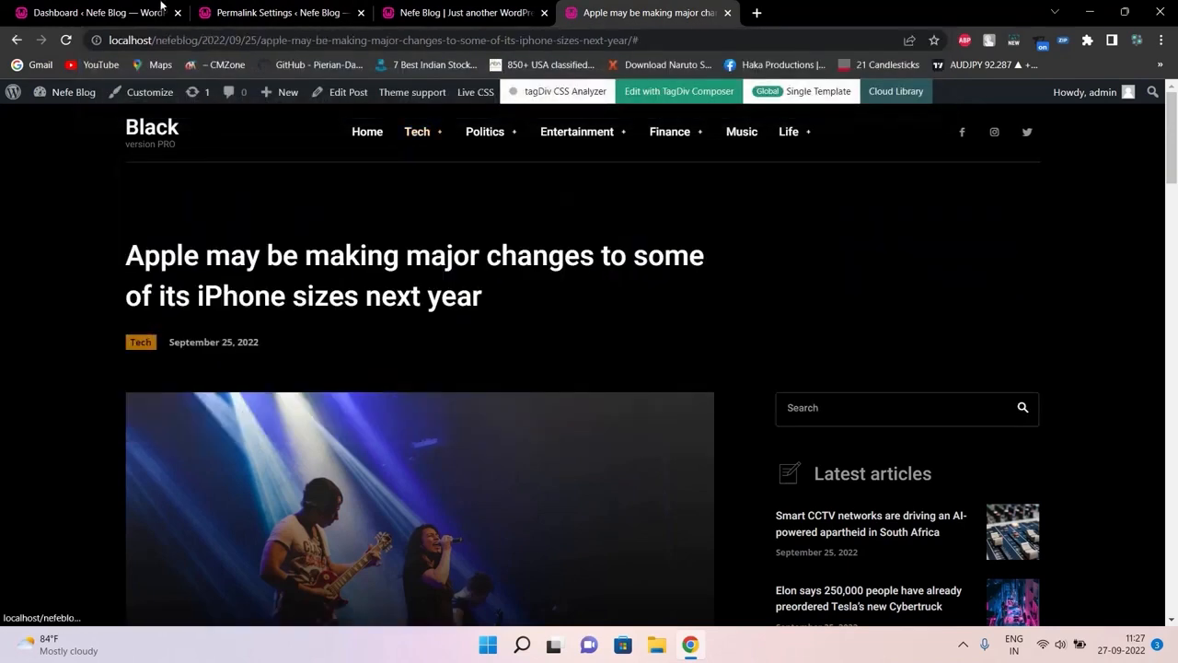
Replace the address's date with 'tech', then return to Permalink Settings
drag(204, 39, 260, 34)
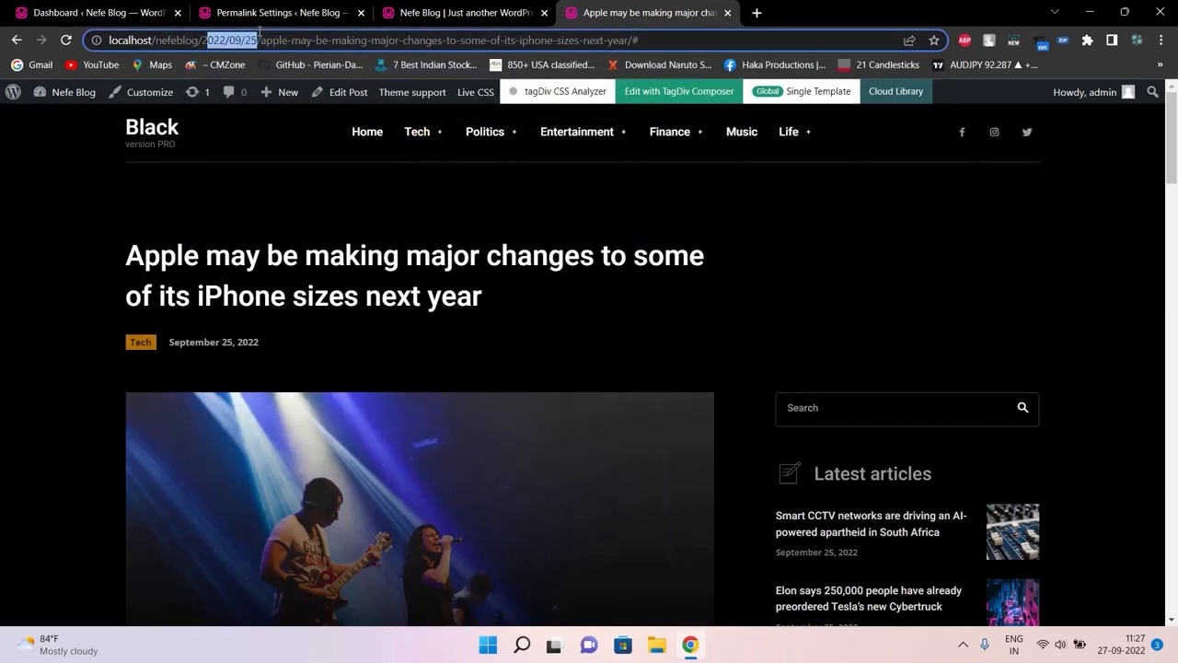
text(tec)
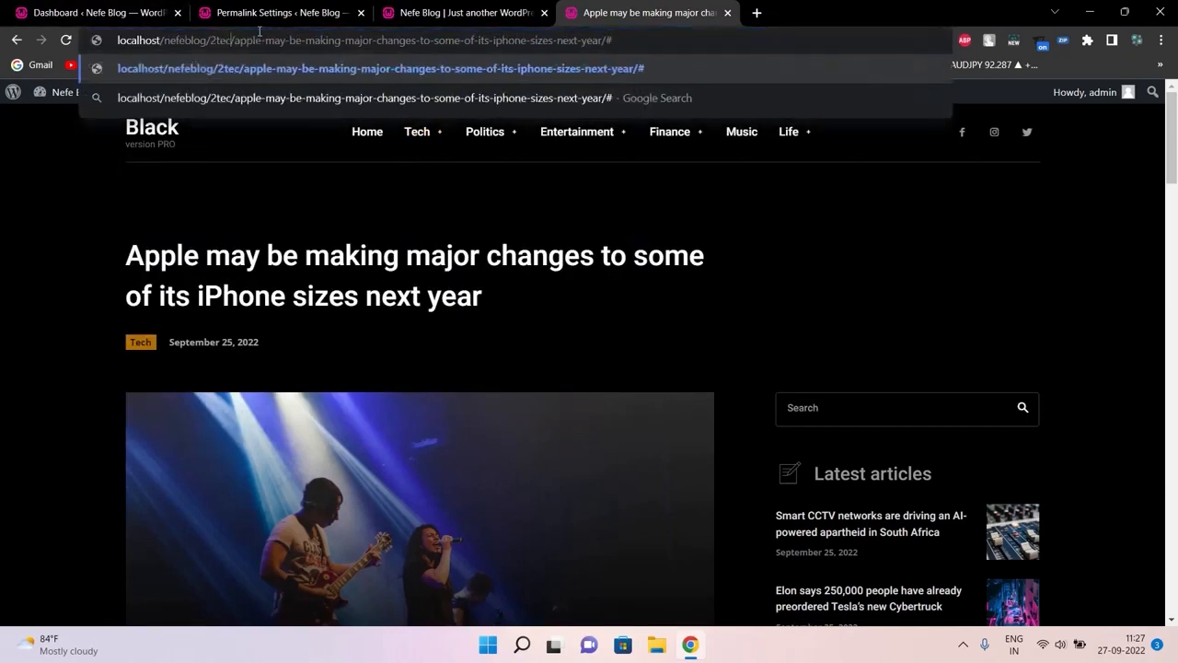
text(h)
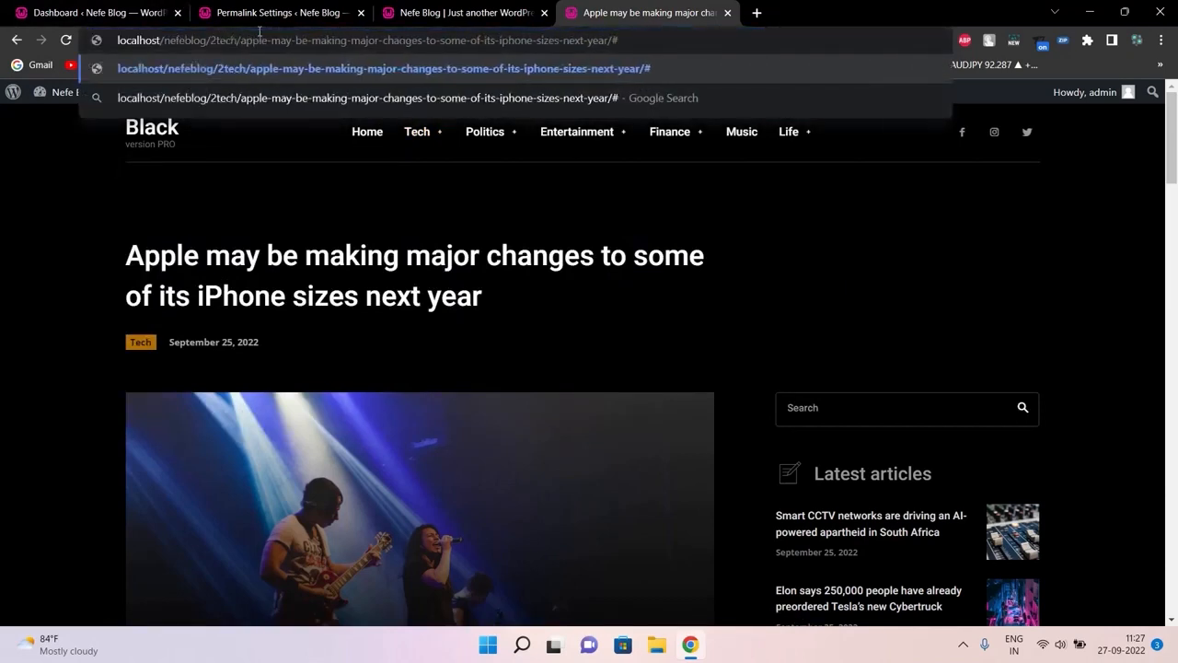
key(BackSpace)
key(BackSpace)
key(BackSpace)
key(BackSpace)
key(BackSpace)
text(te)
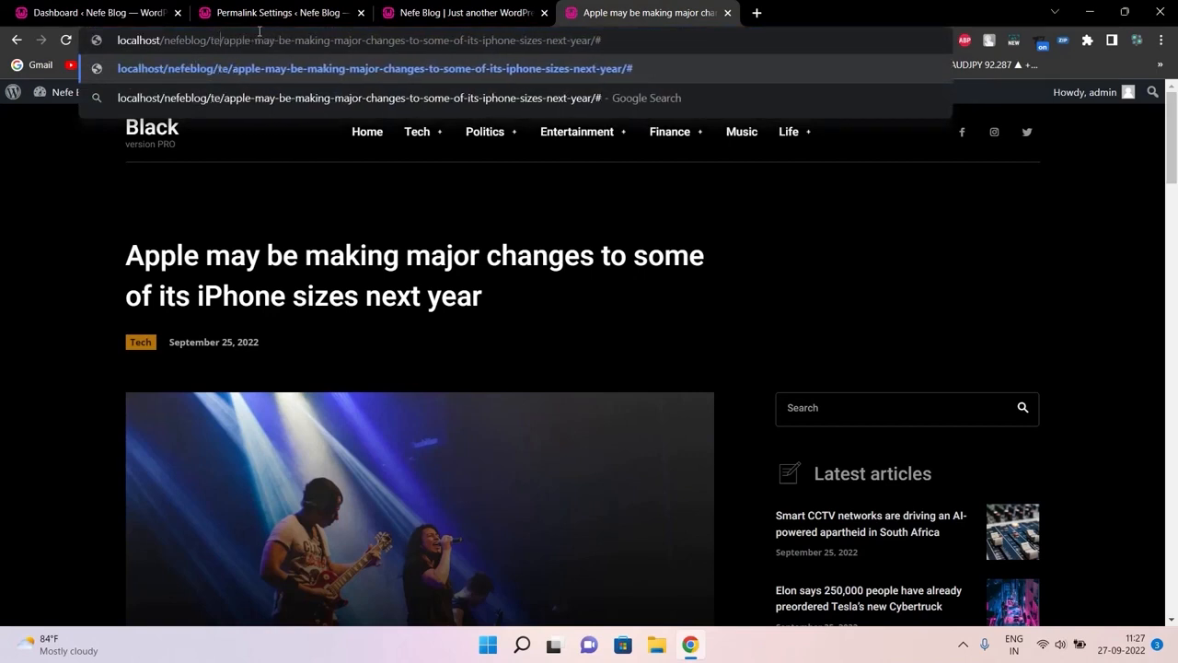
text(ch)
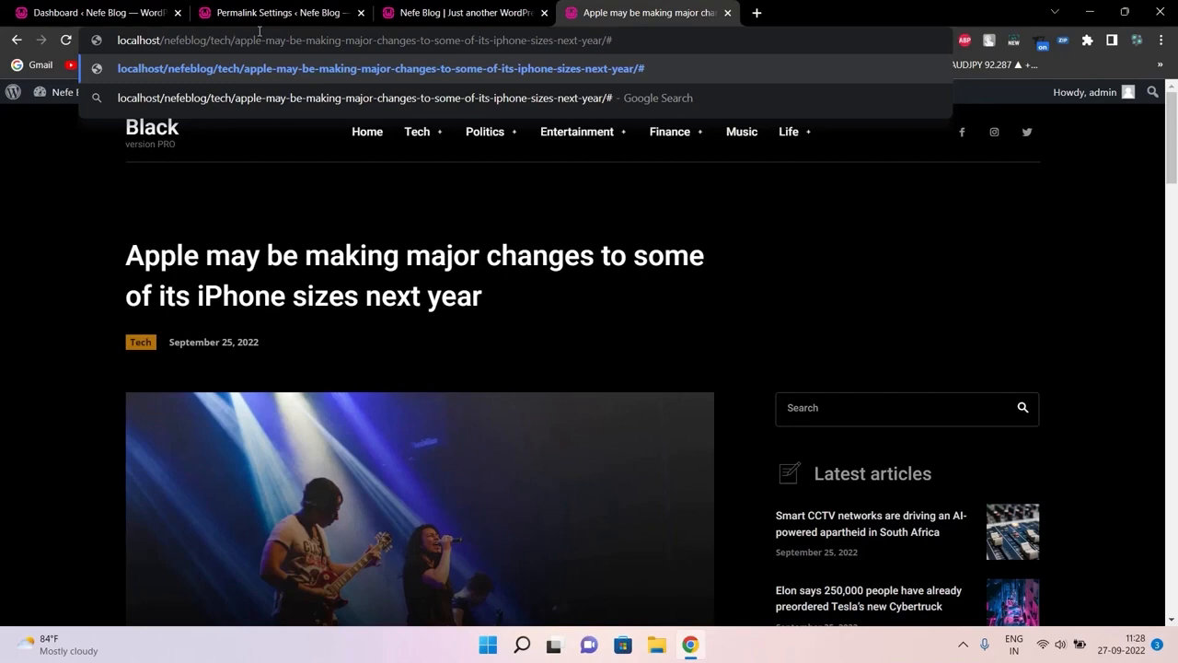
click(257, 9)
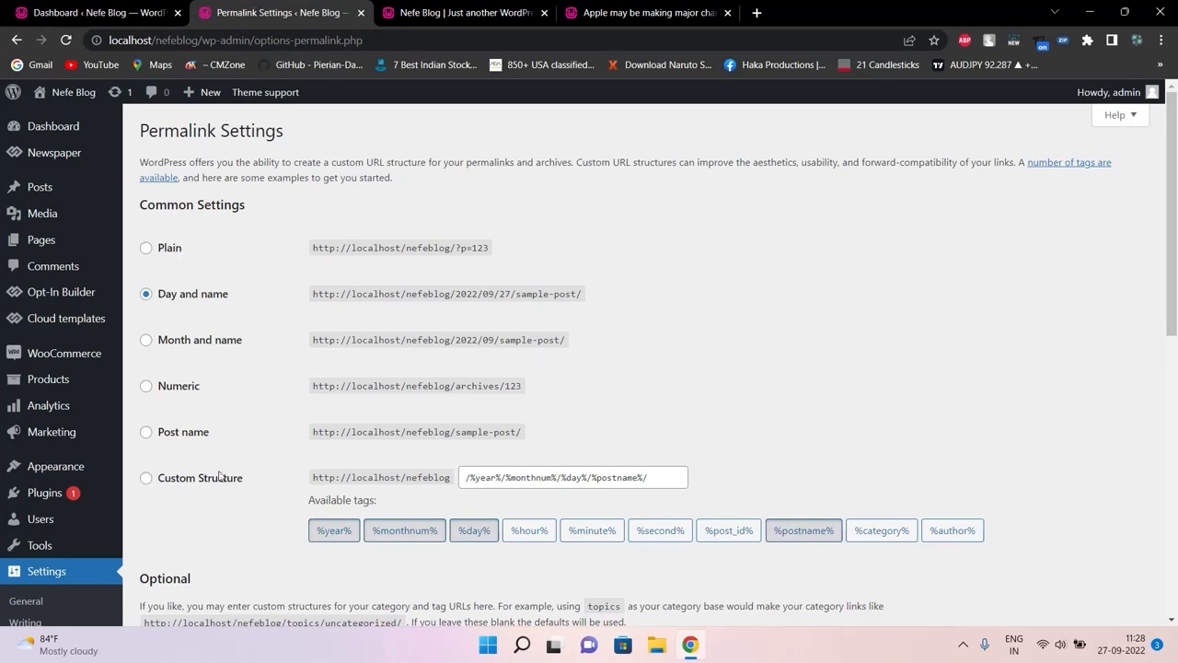
Choose the Post name structure, review the example shop URL, and save the changes
click(148, 436)
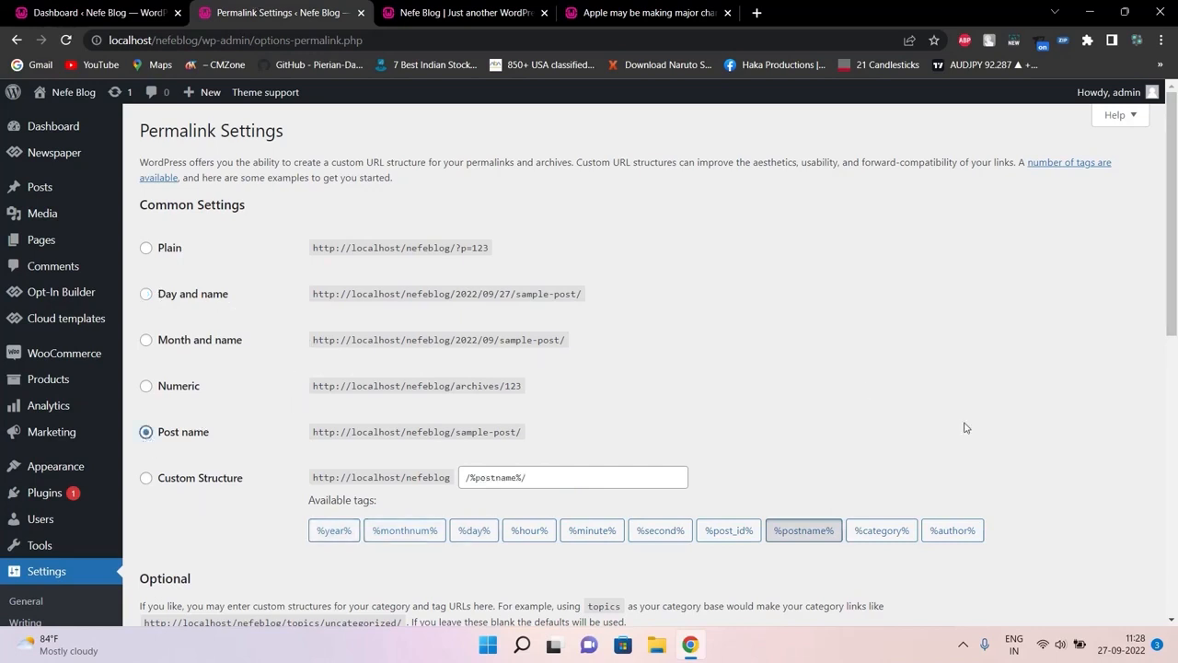
drag(1173, 247, 1176, 455)
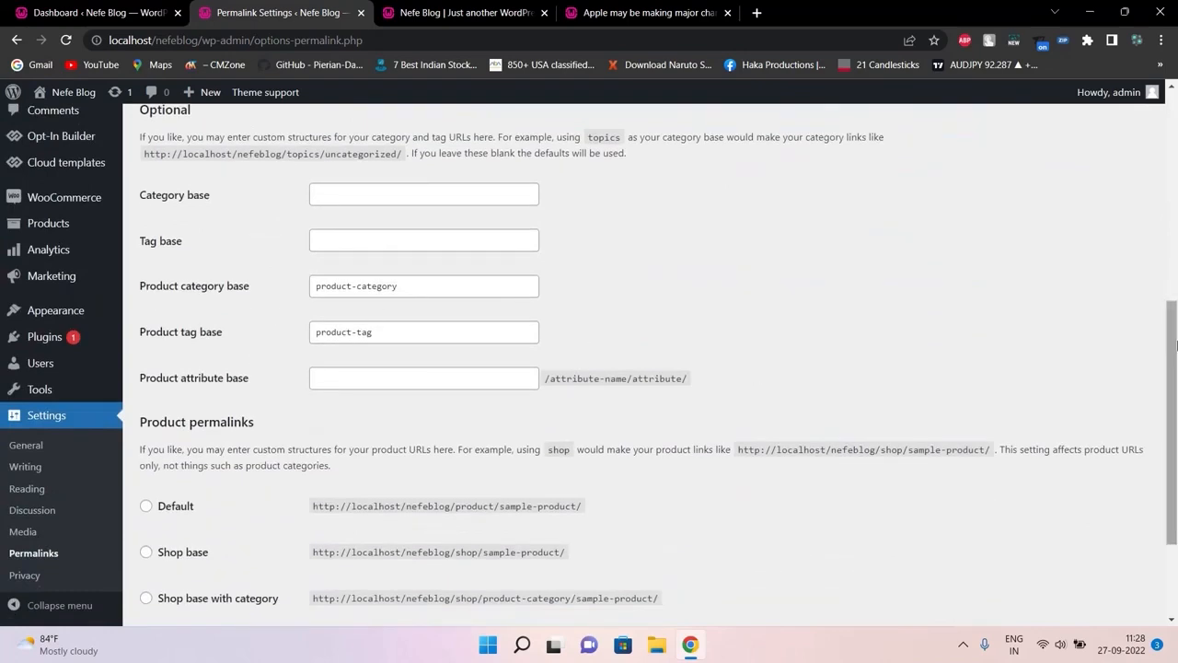
drag(1175, 347, 1175, 426)
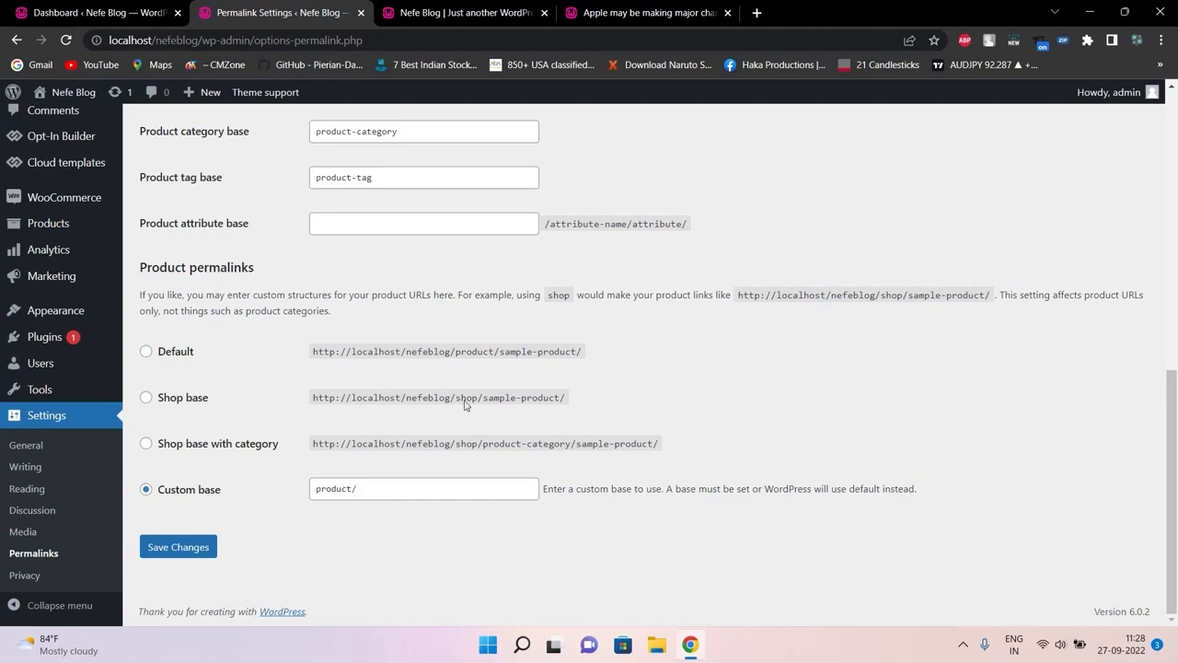
double_click(429, 444)
double_click(467, 445)
double_click(553, 445)
click(608, 446)
double_click(608, 446)
click(172, 550)
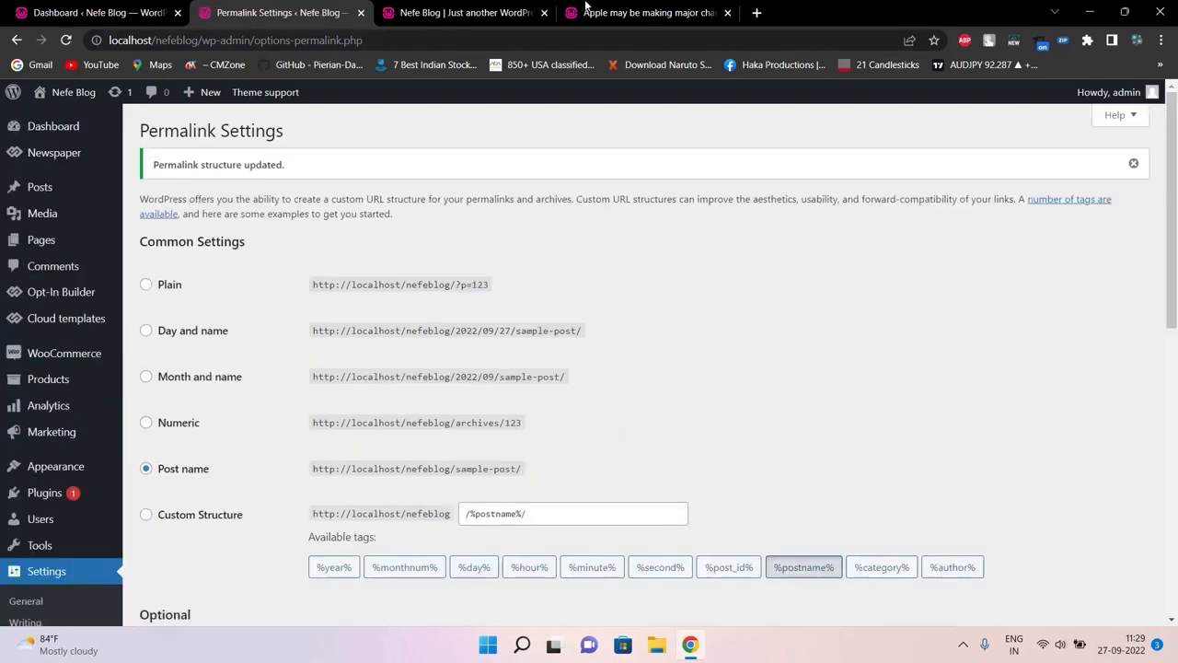
click(497, 12)
Reload the homepage, reopen the Apple article in a new tab, and close the not-found tab
ctrl+click(524, 242)
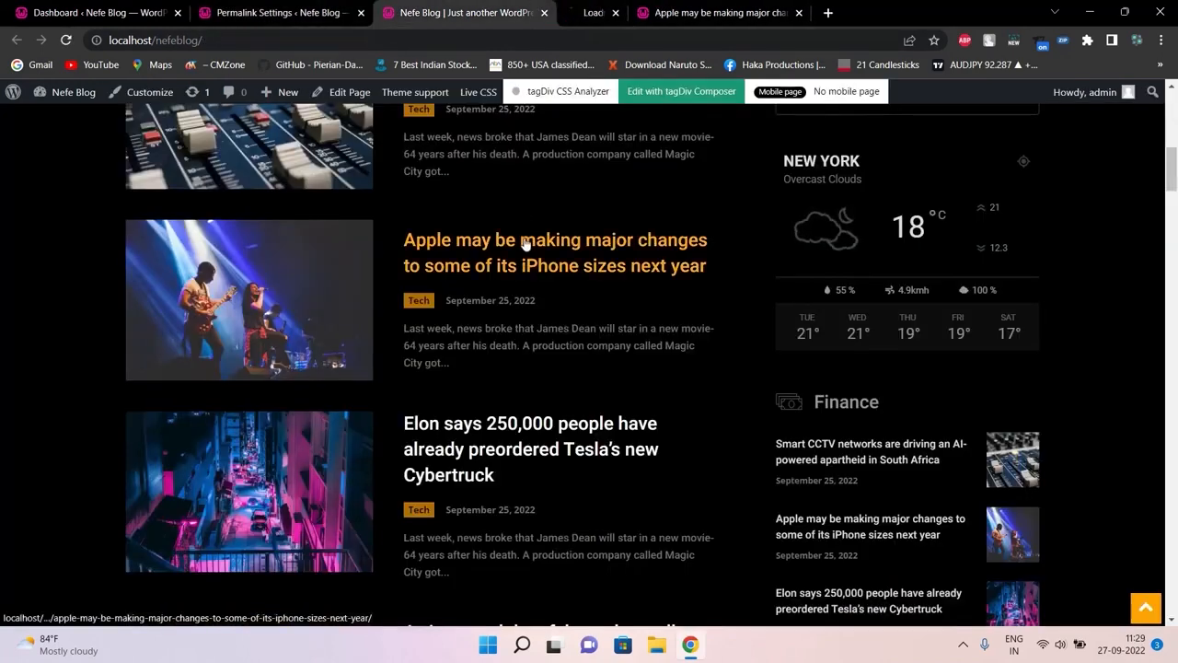
click(851, 12)
click(642, 9)
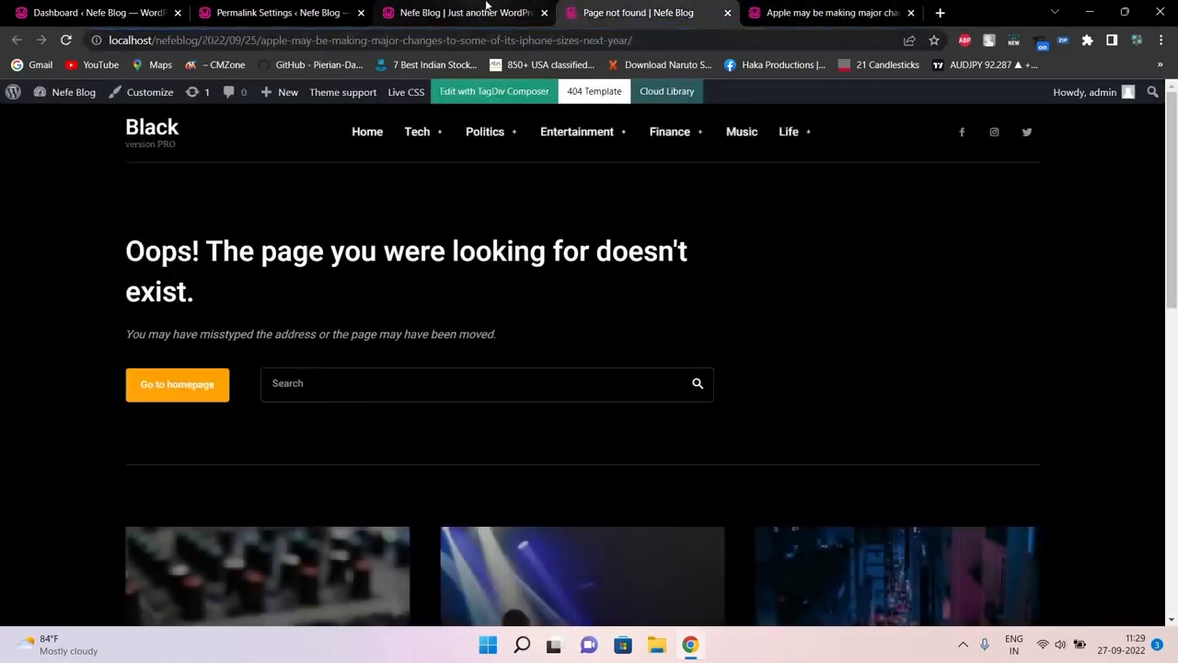
click(486, 11)
click(483, 40)
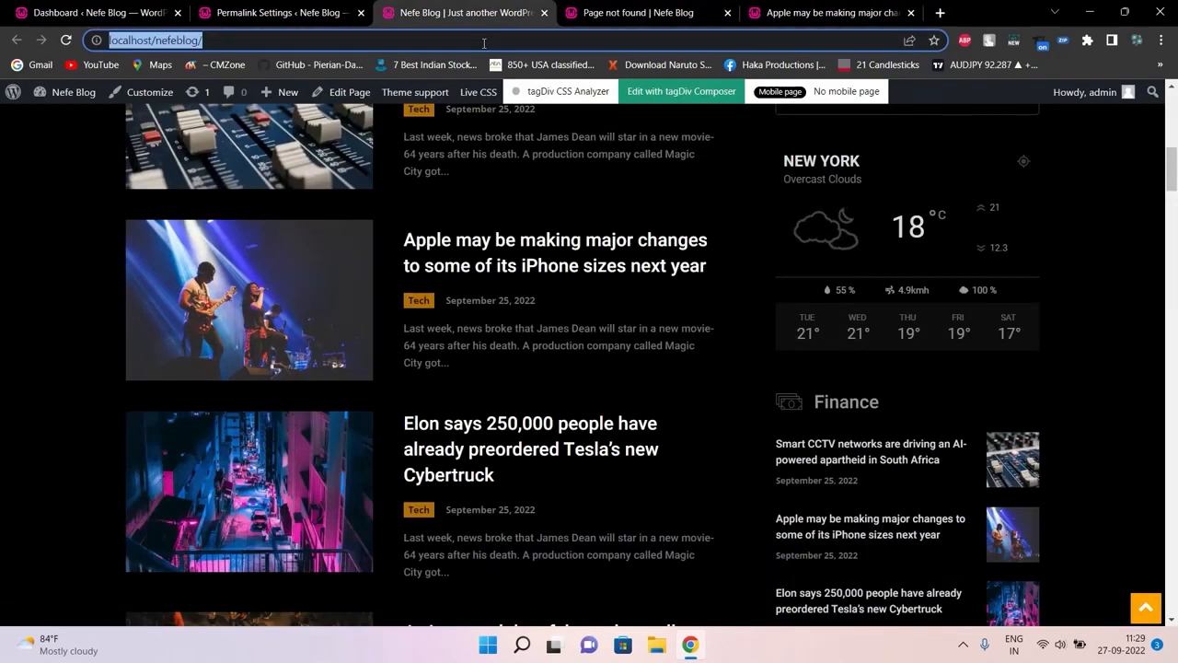
key(Return)
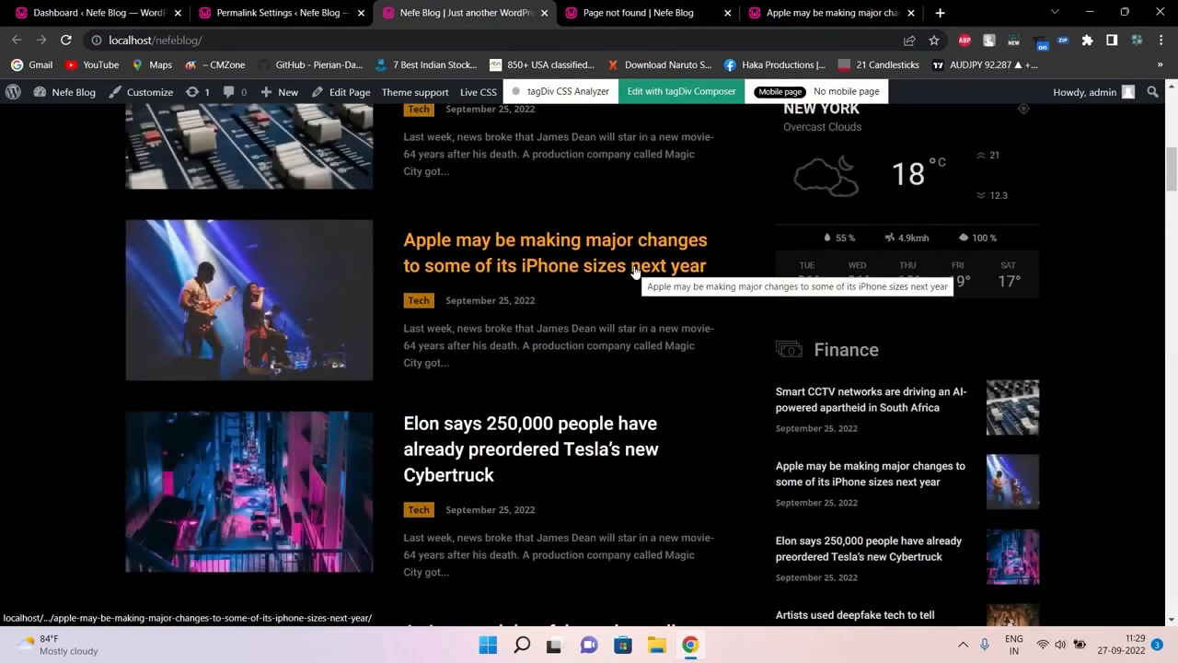
middle_click(578, 251)
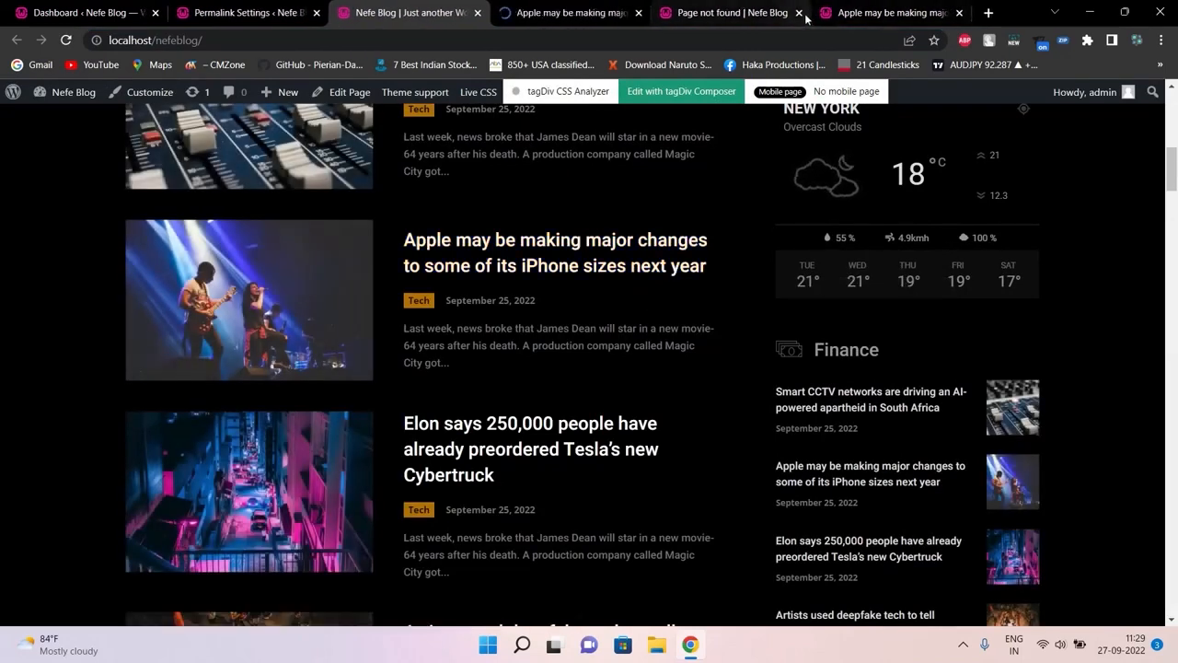
click(800, 13)
click(579, 11)
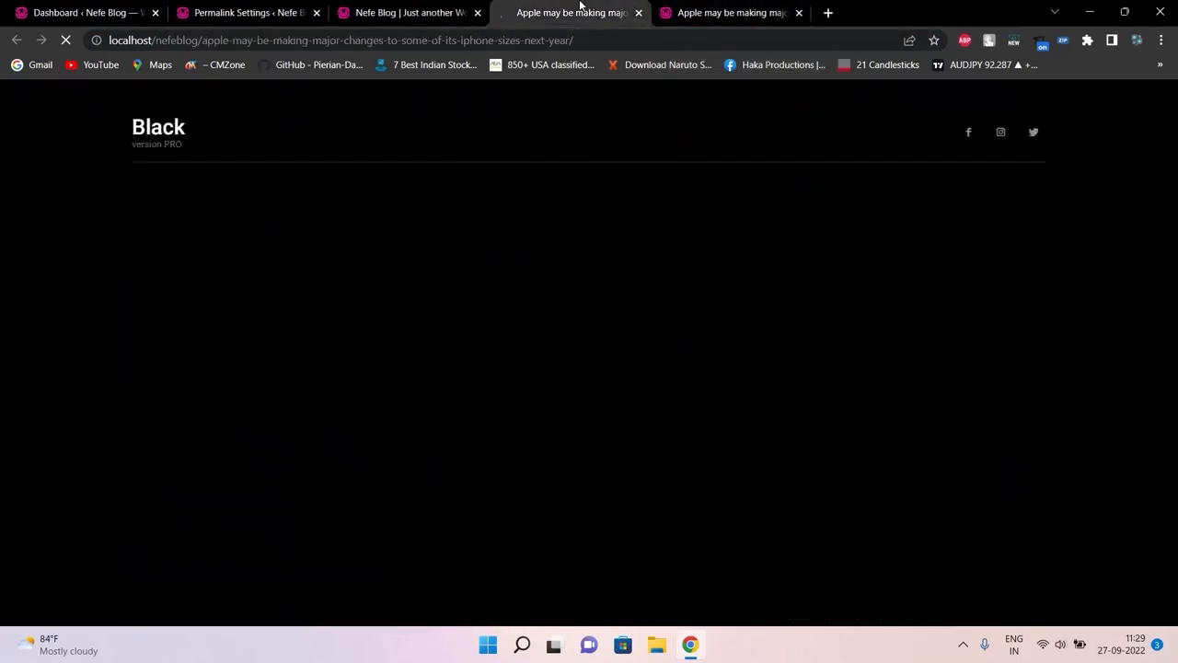
Compare the new post-name address with the old 'tech' one, close the old tab
double_click(177, 40)
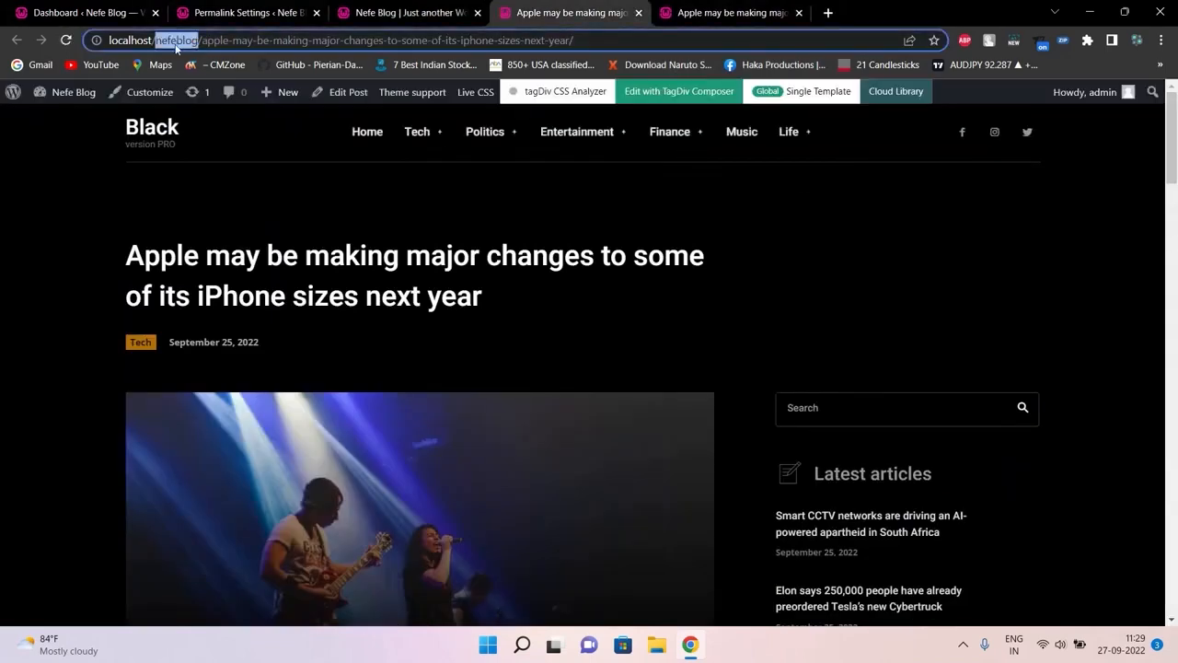
drag(202, 41, 538, 41)
click(757, 10)
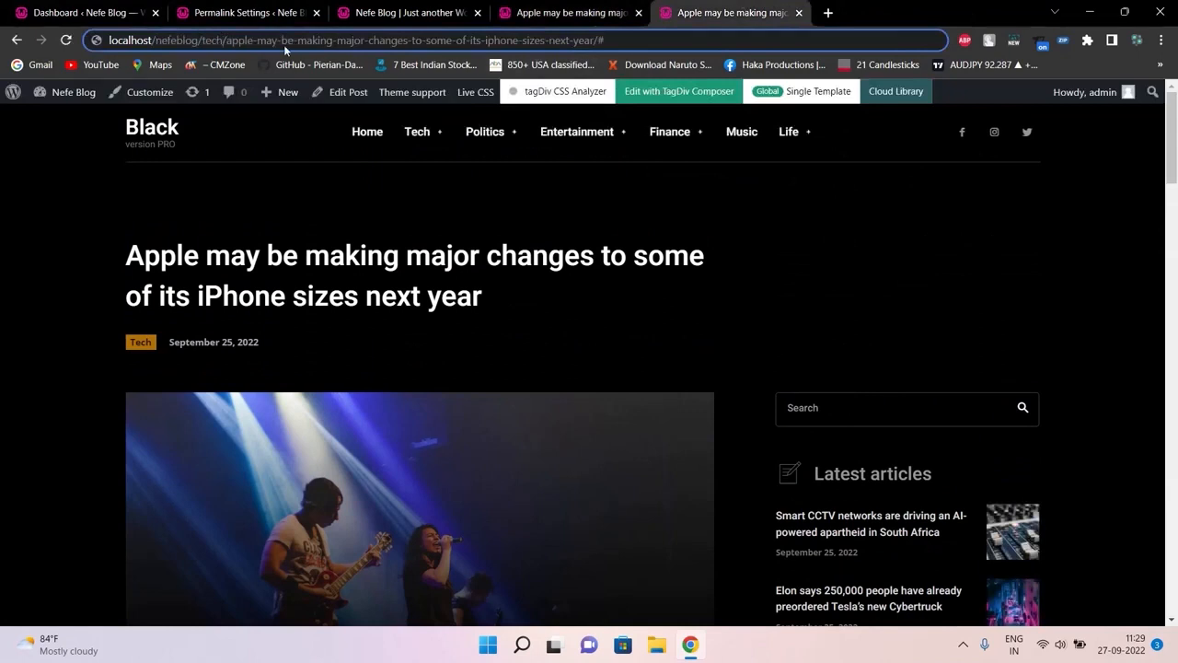
double_click(219, 40)
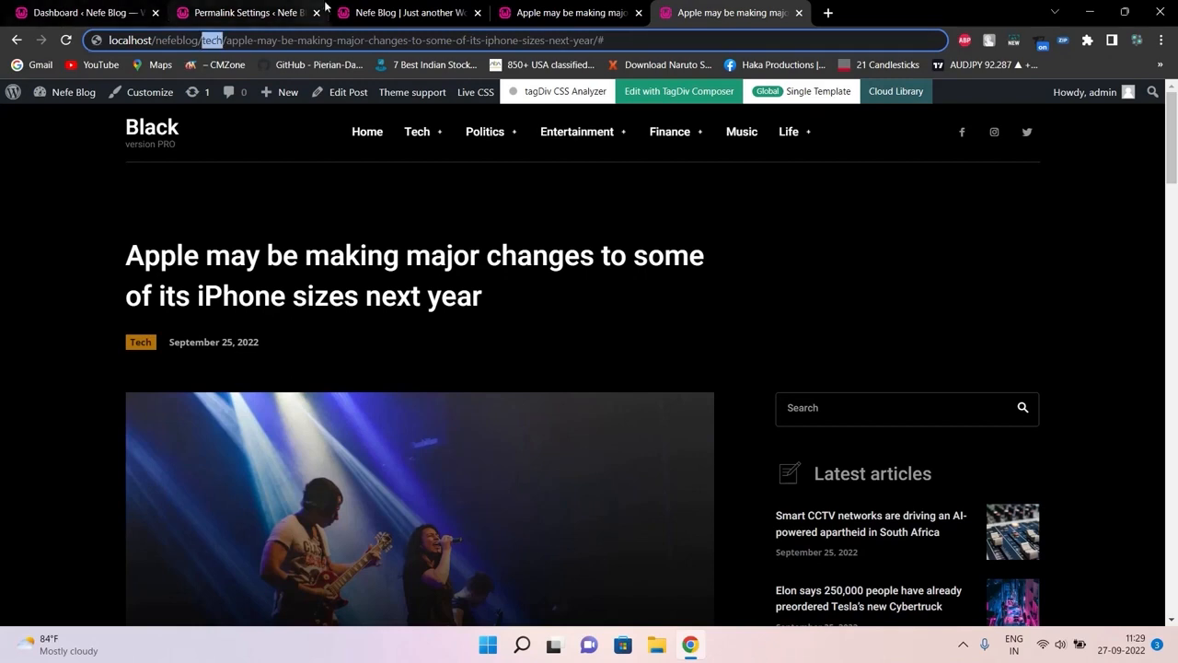
click(546, 12)
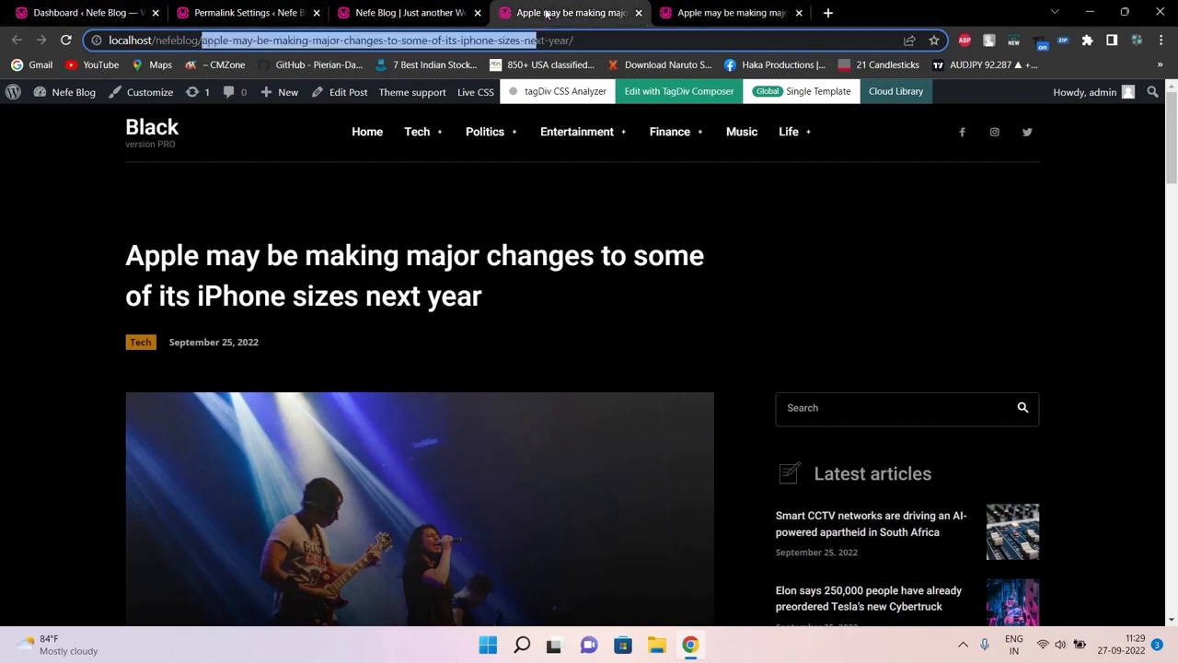
click(714, 11)
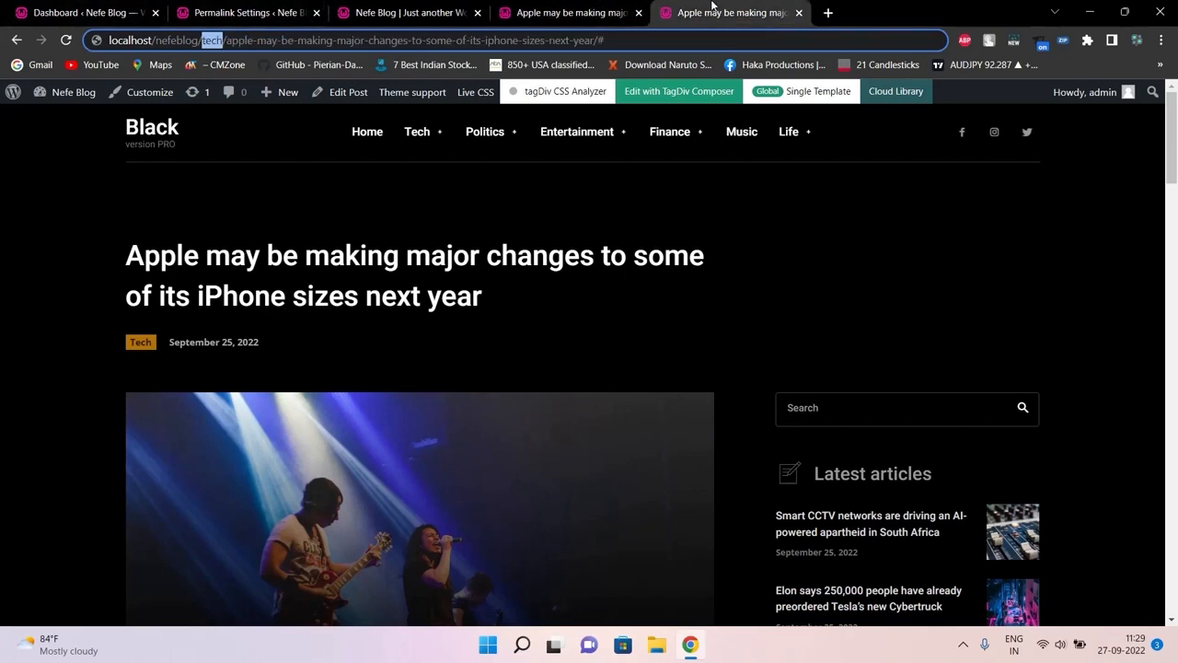
click(799, 13)
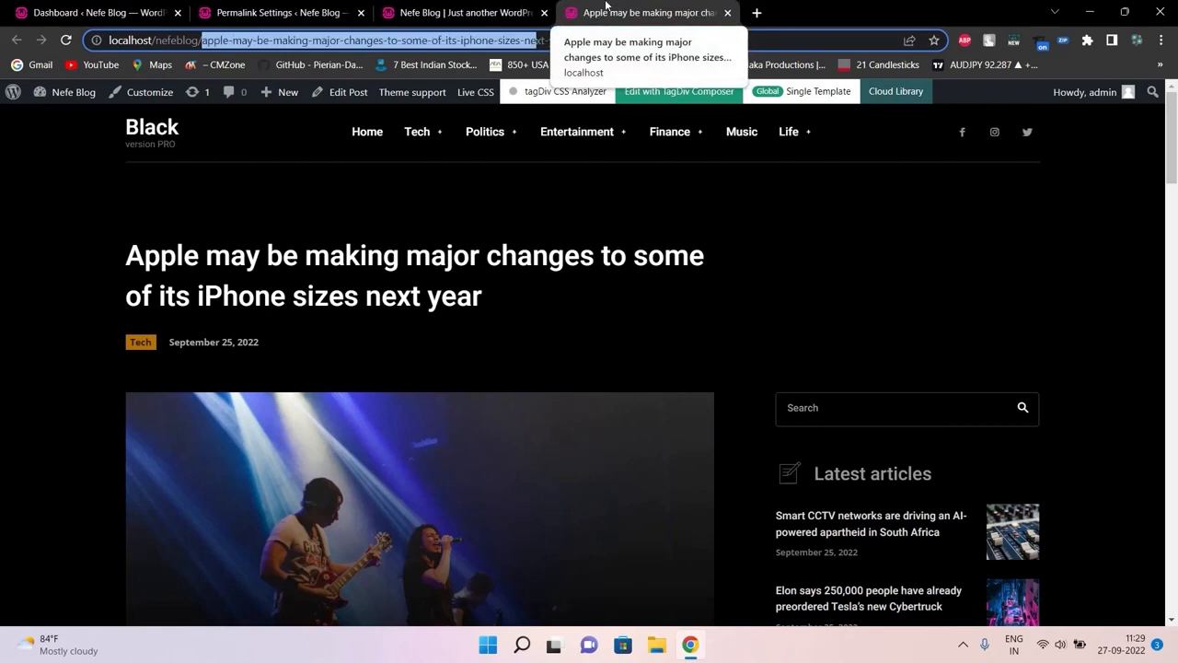
click(266, 9)
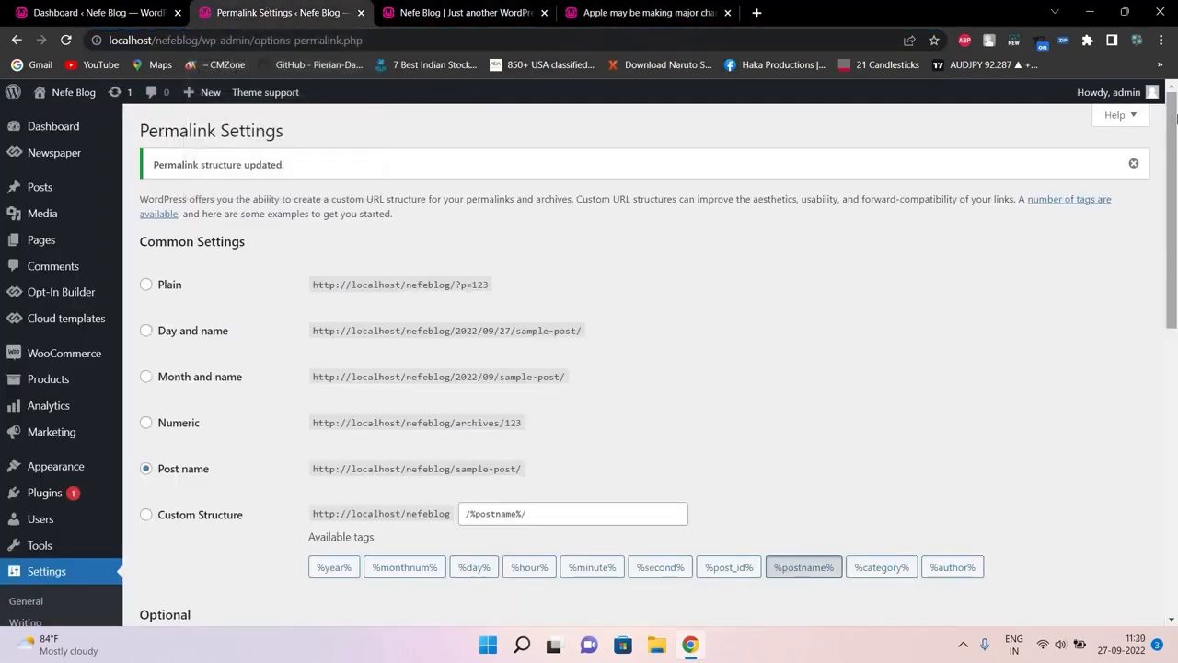
drag(1176, 120, 1175, 505)
drag(1175, 565, 1175, 109)
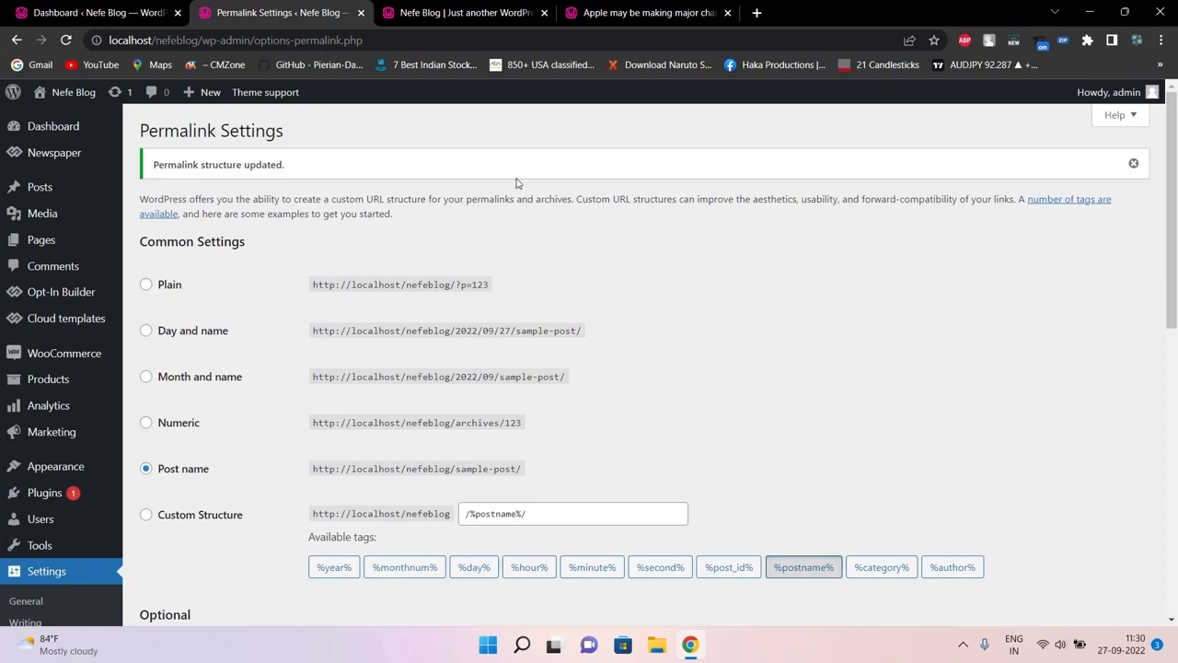
mouse_move(70, 160)
scroll(1176, 228, down, 2)
drag(1176, 229, 1176, 366)
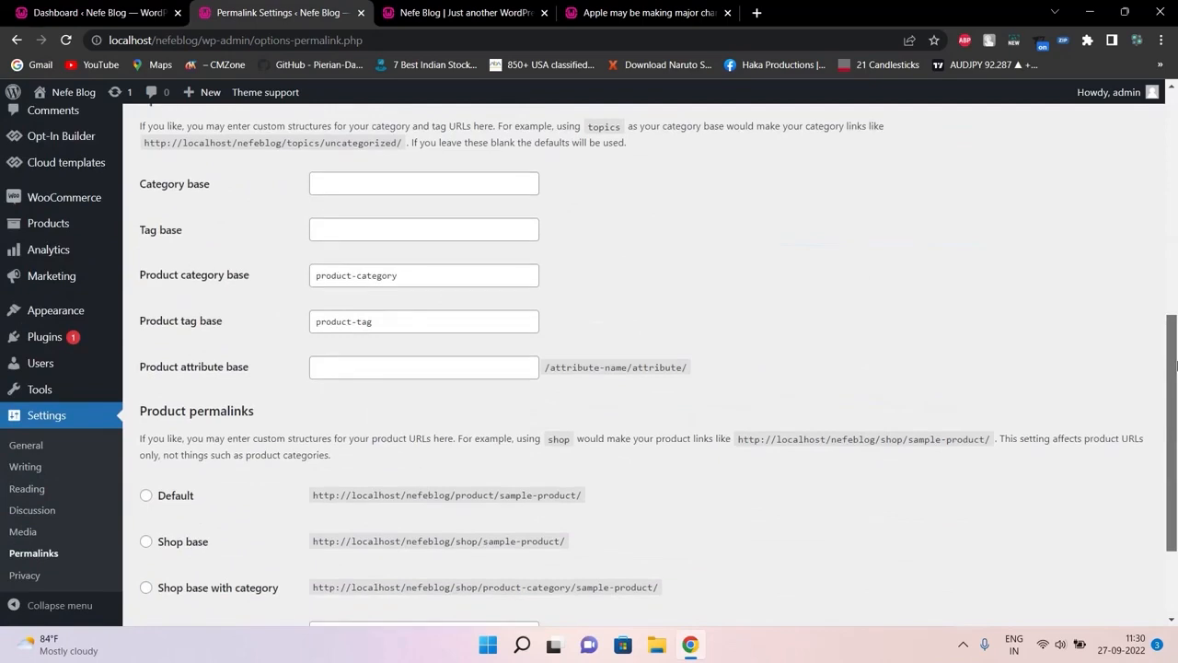
click(1174, 119)
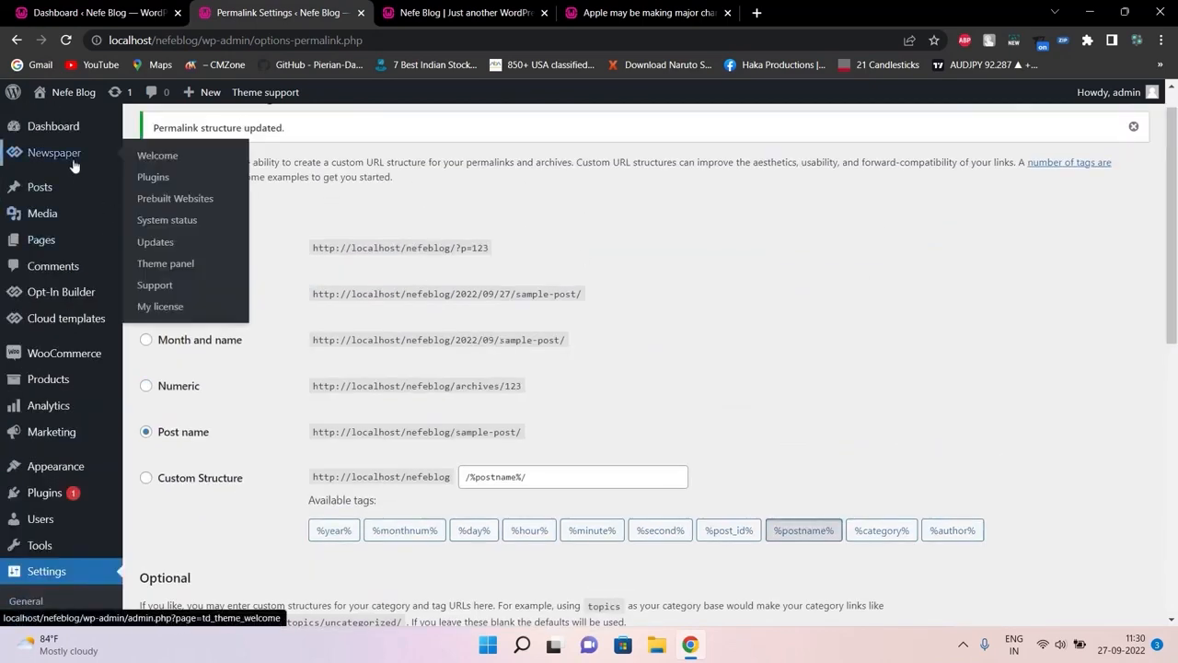
Open Newspaper's Welcome page and highlight the version 11.5.1 registration line
click(140, 154)
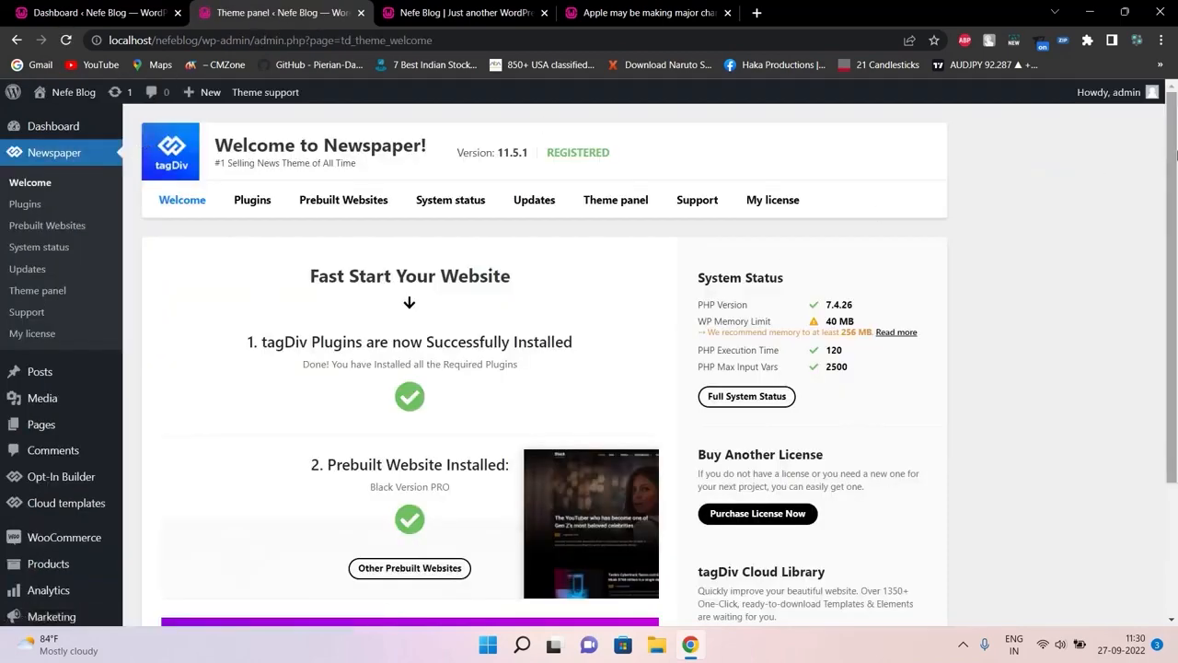
scroll(1158, 172, down, 3)
scroll(1158, 172, up, 2)
scroll(1158, 172, up, 1)
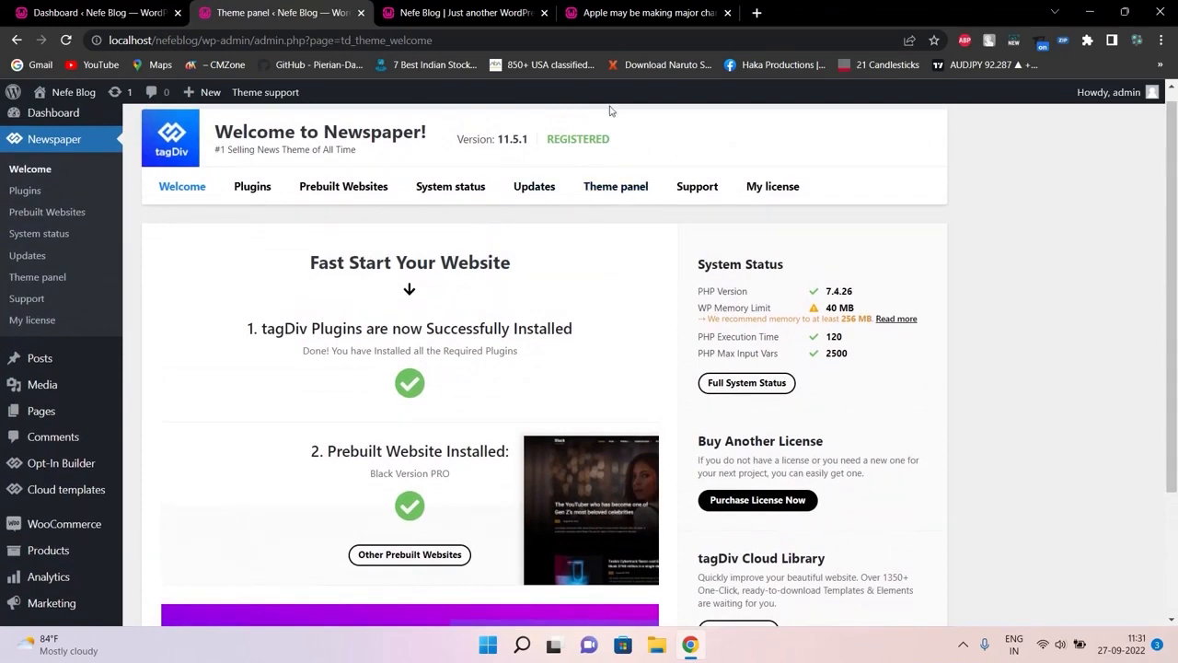
triple_click(511, 139)
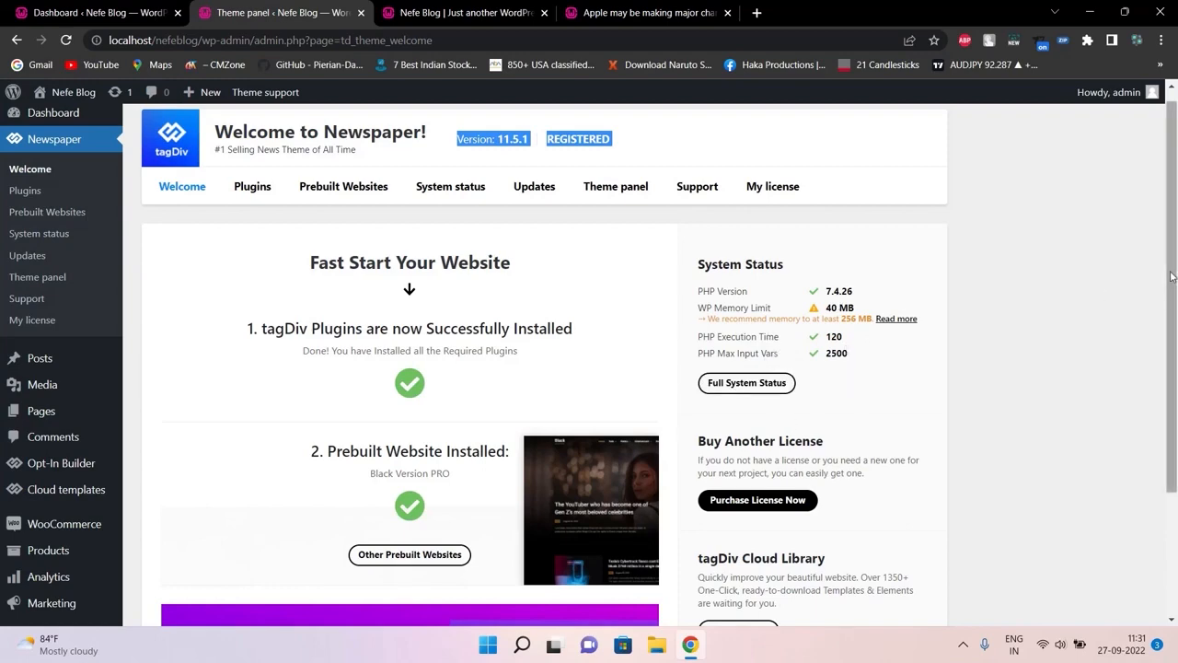
drag(1172, 276, 1174, 246)
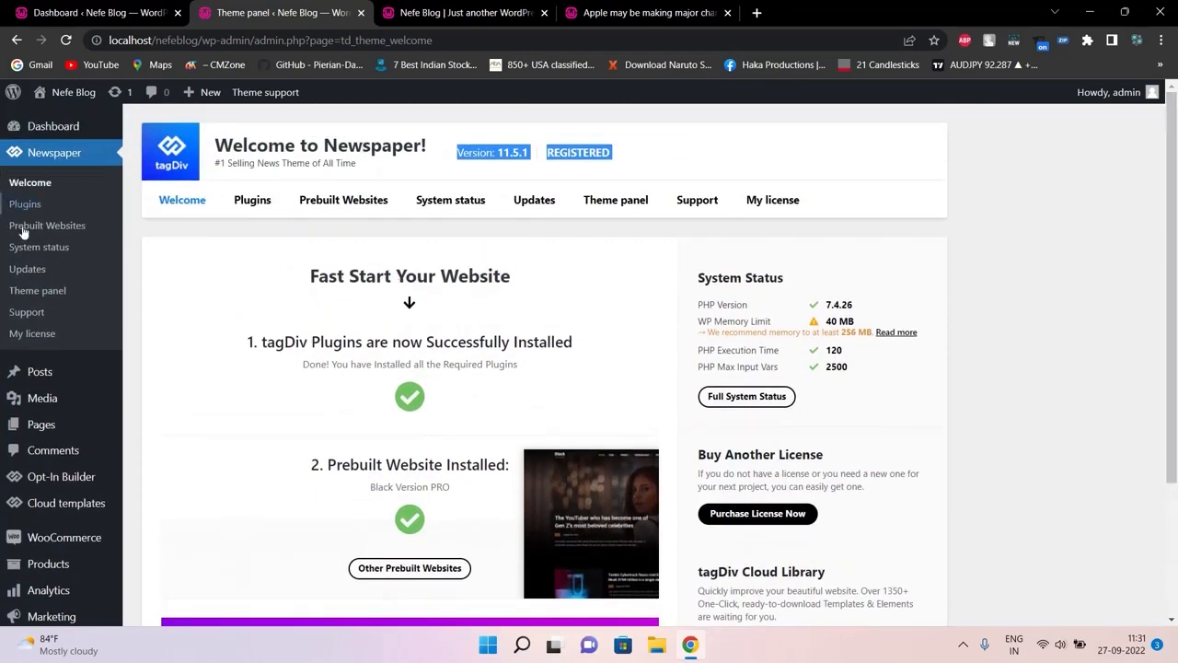
Browse the Newspaper theme's premium plugins list and prebuilt websites page
click(259, 208)
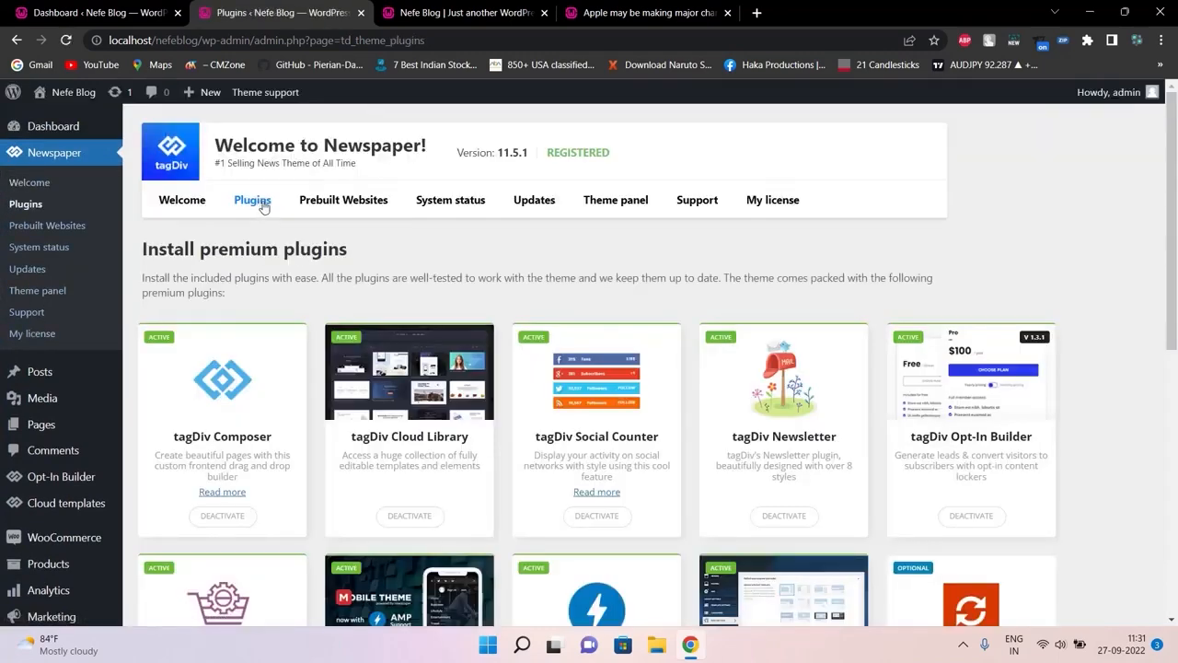
scroll(1155, 291, down, 2)
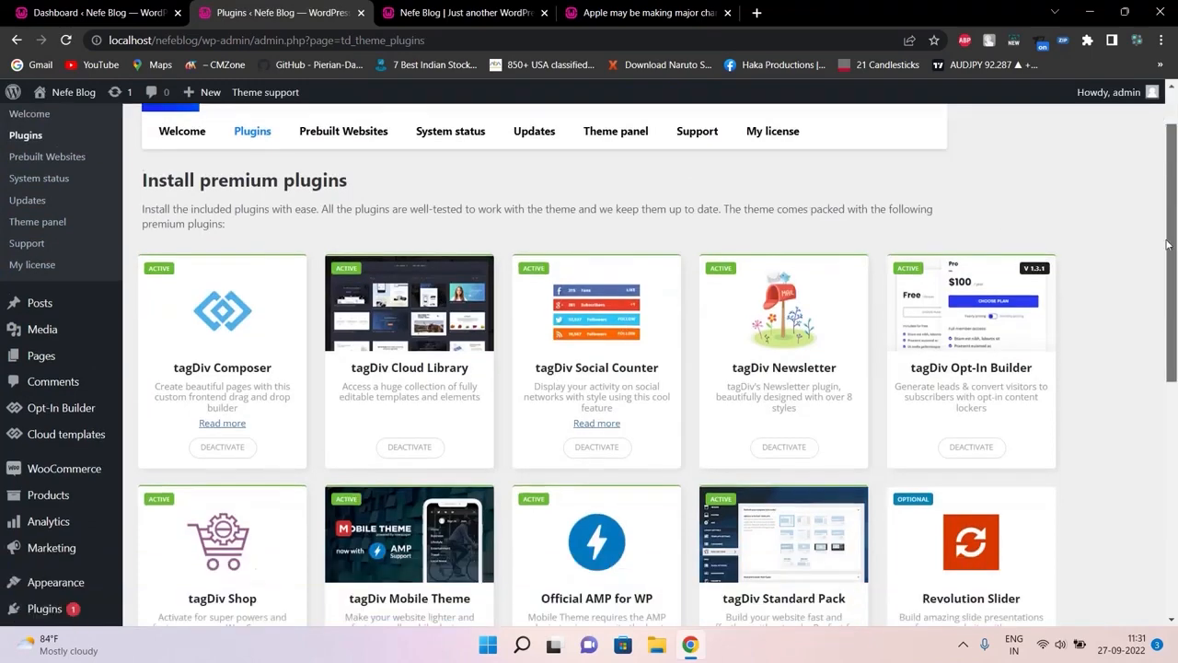
scroll(1156, 291, down, 1)
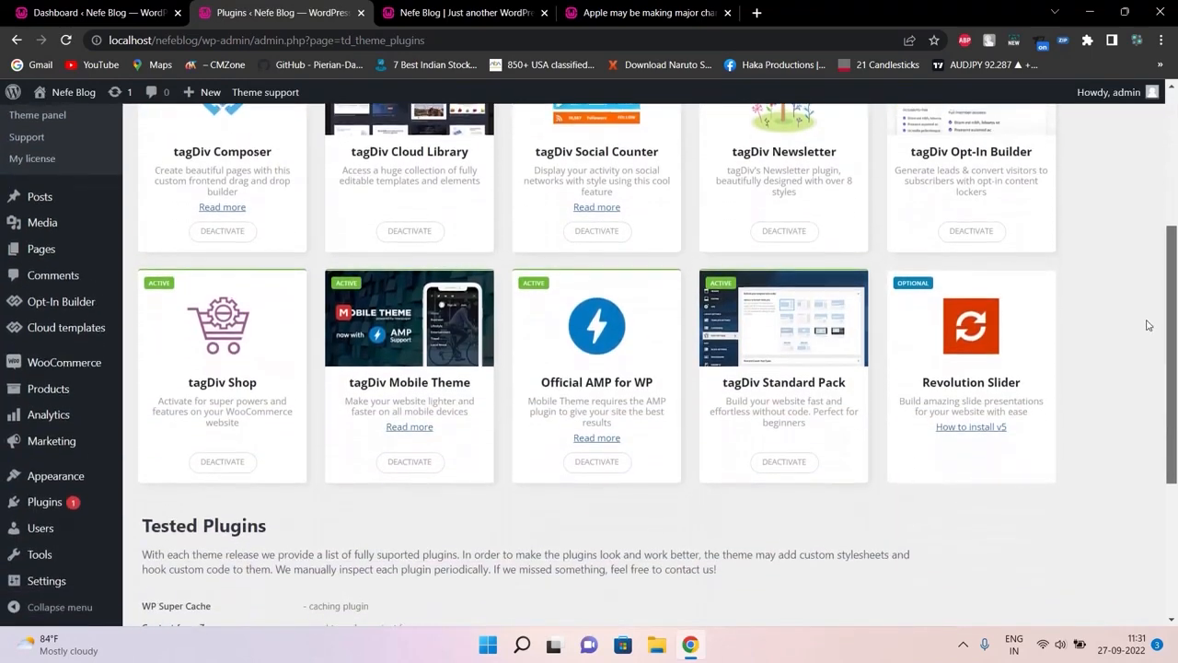
scroll(1157, 277, up, 1)
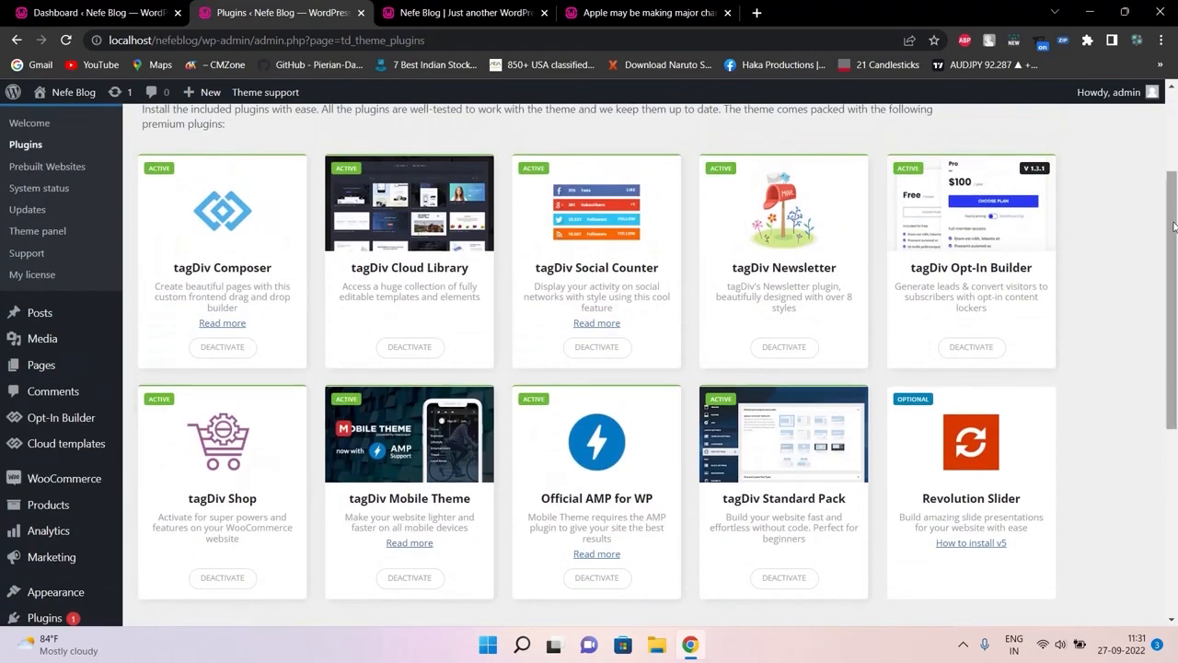
drag(1176, 225, 1175, 154)
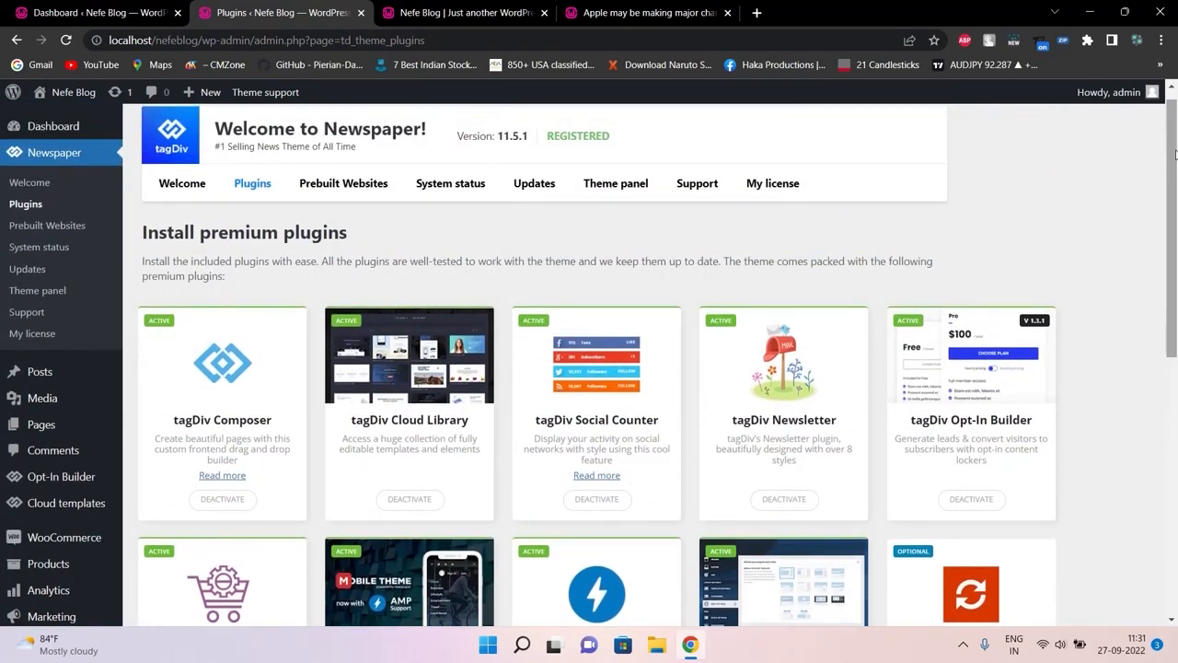
click(366, 188)
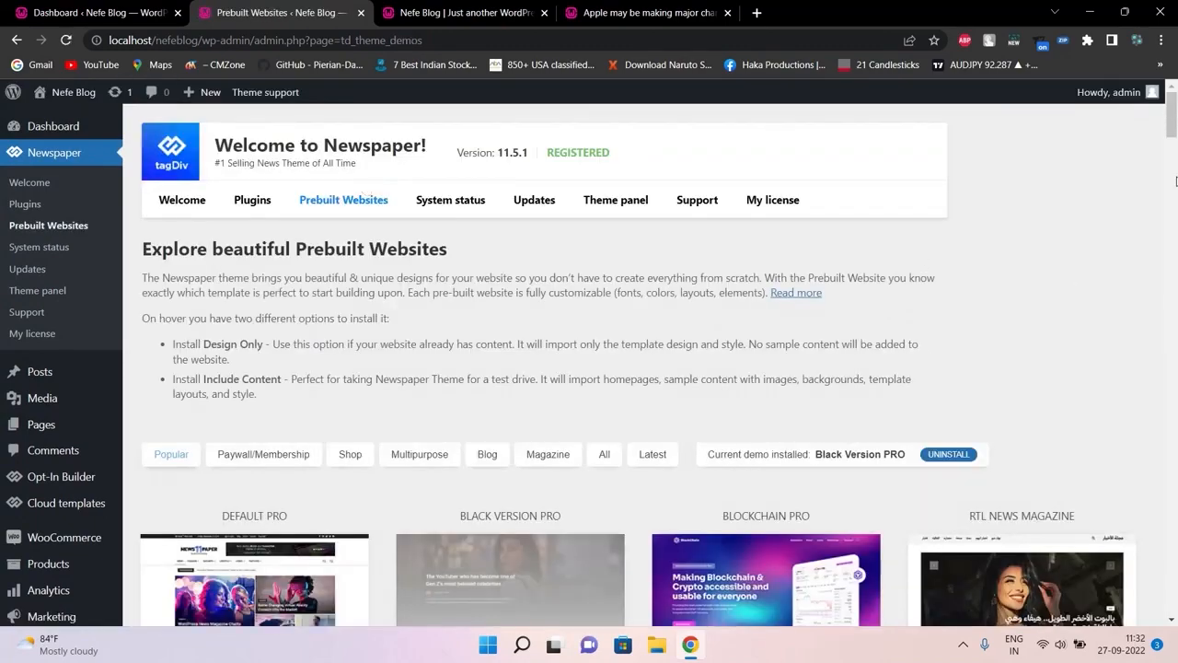
scroll(1176, 182, down, 10)
scroll(1177, 162, up, 8)
scroll(1175, 154, up, 2)
Check the System status and Updates pages, then bring up the Theme panel's Header section
click(442, 208)
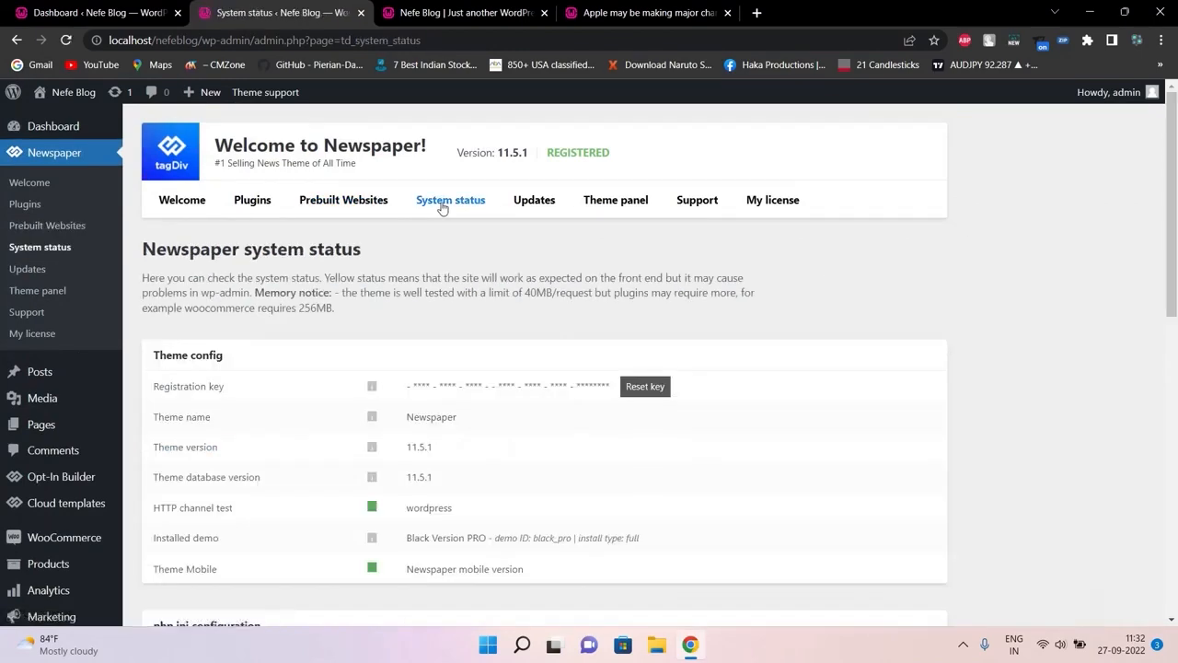
drag(1176, 151, 1174, 202)
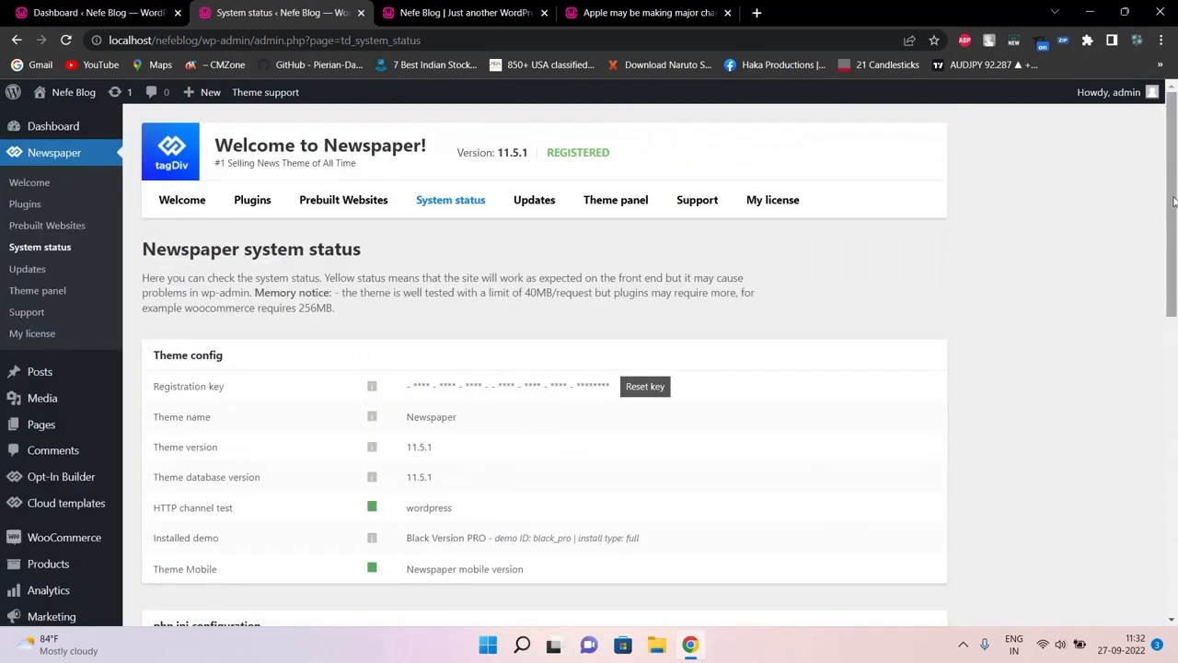
click(537, 200)
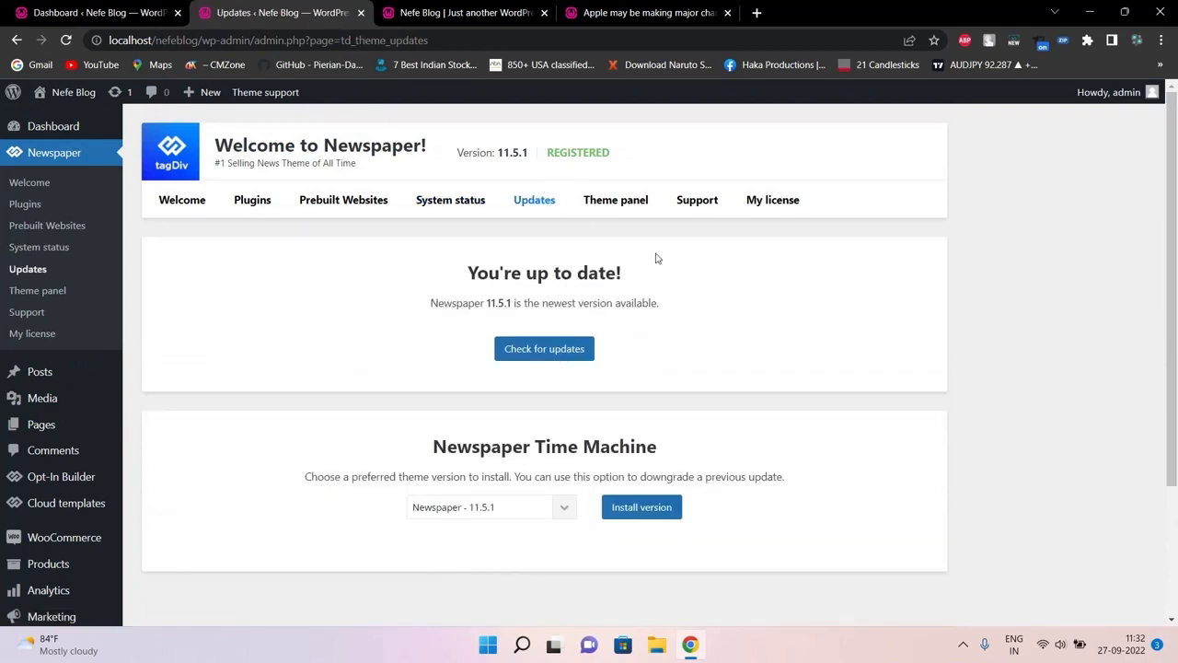
click(618, 200)
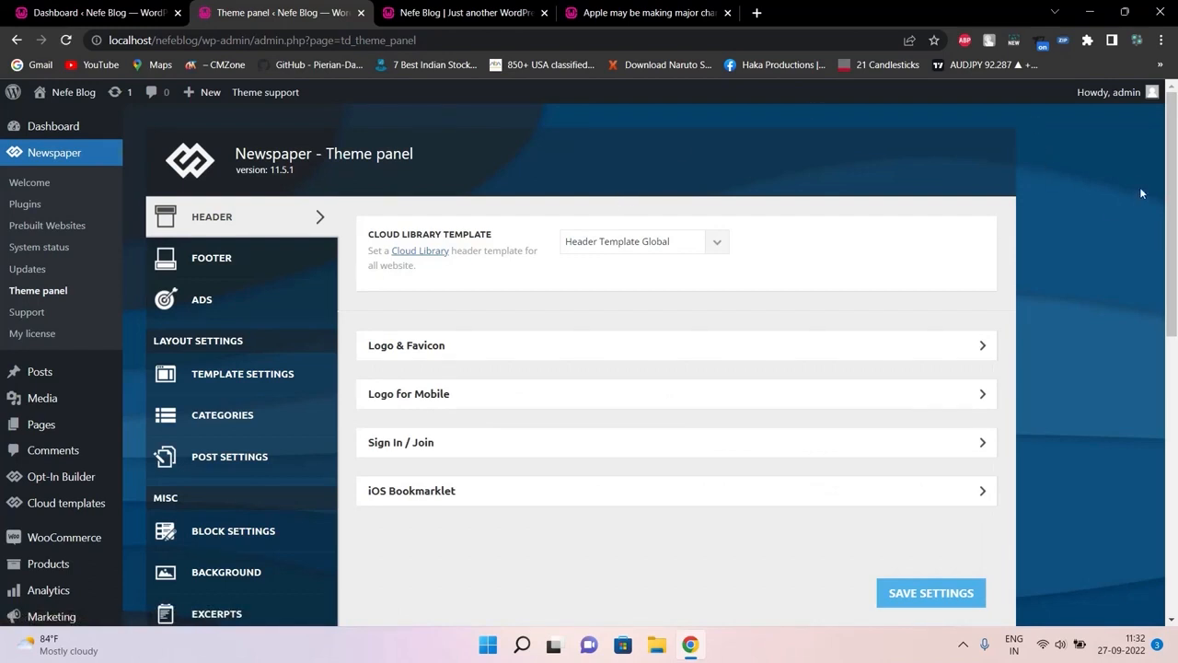
Look over the blog's front page and come back to the theme panel
scroll(1160, 202, down, 1)
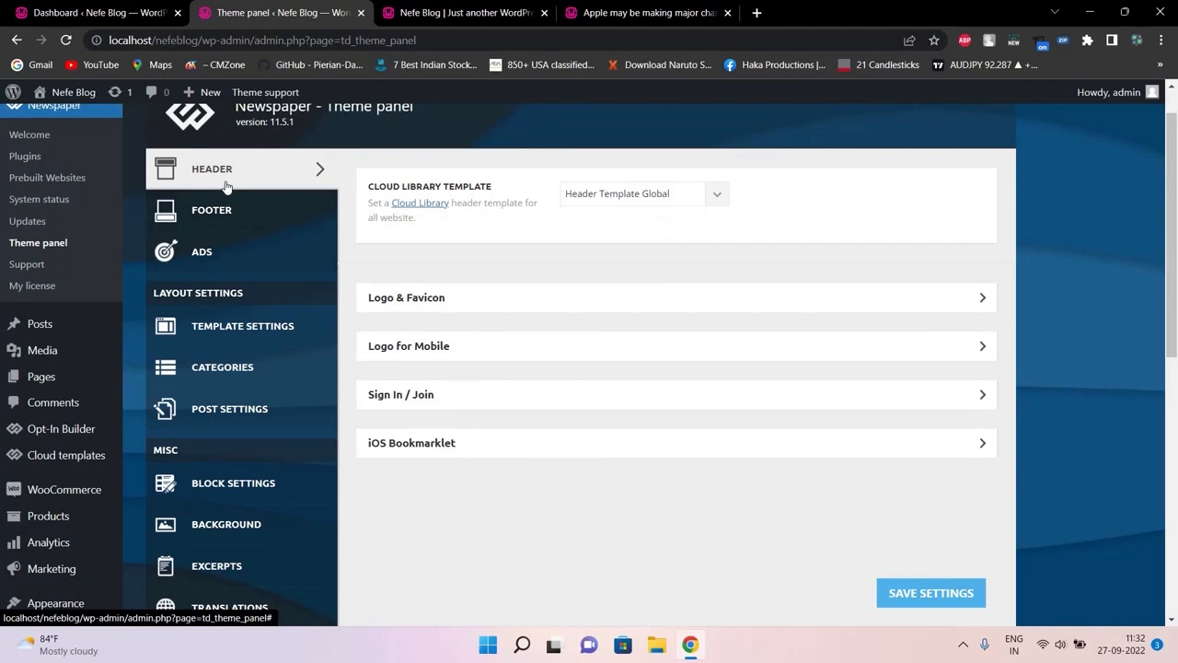
click(452, 12)
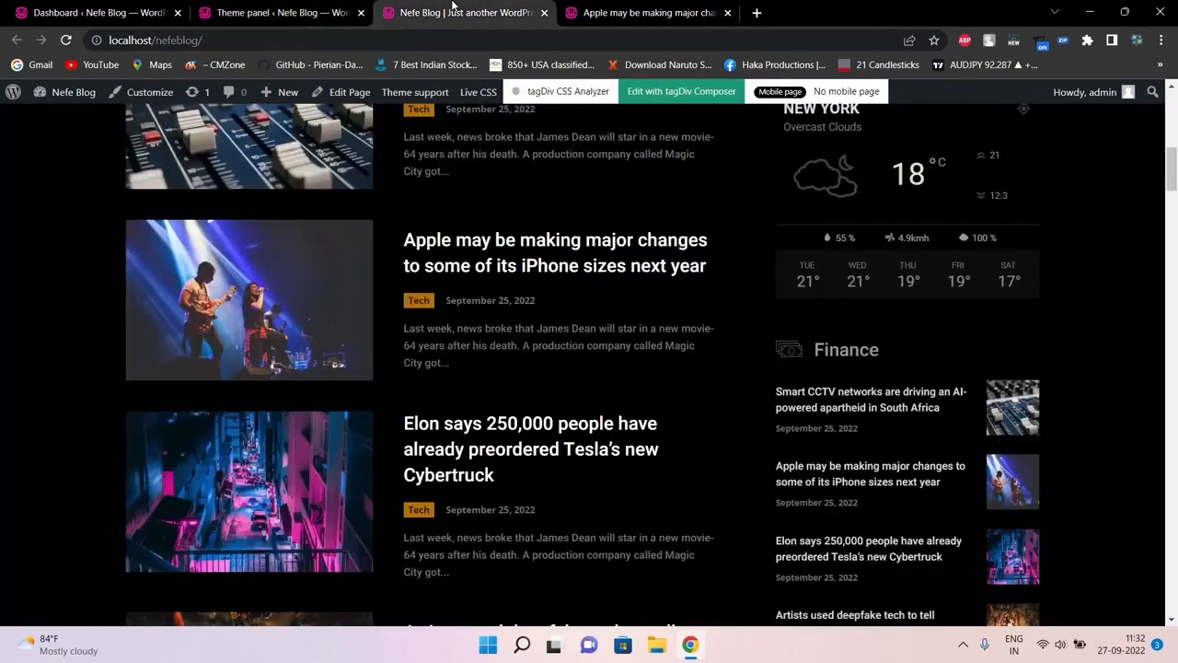
click(1170, 138)
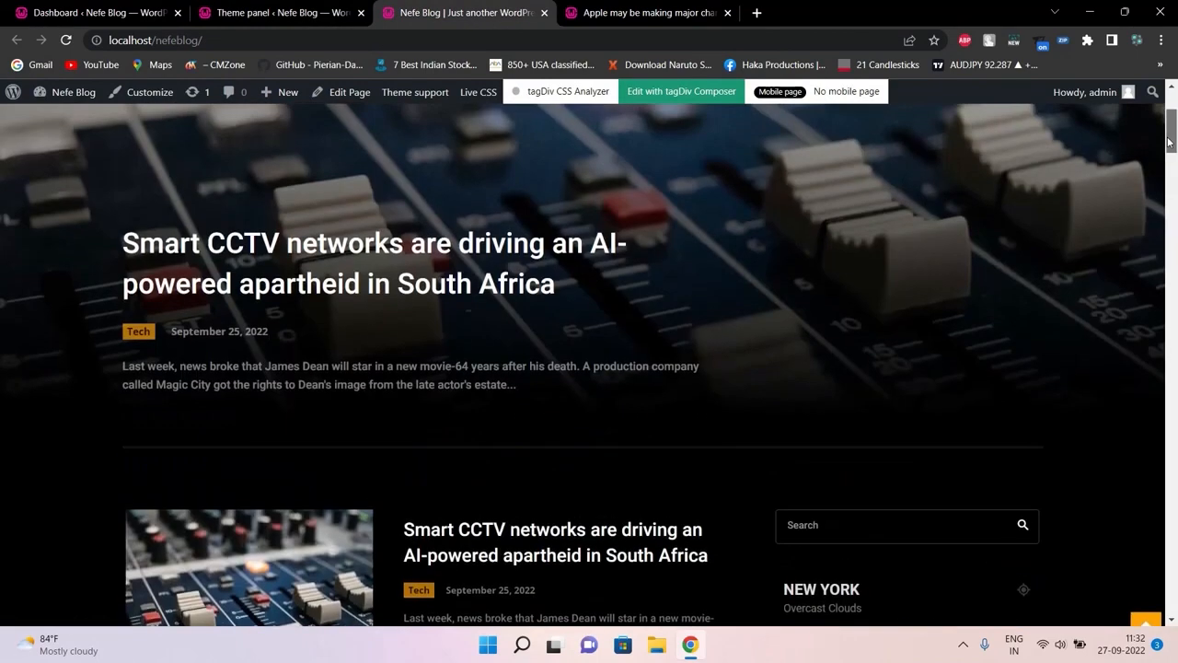
click(1172, 97)
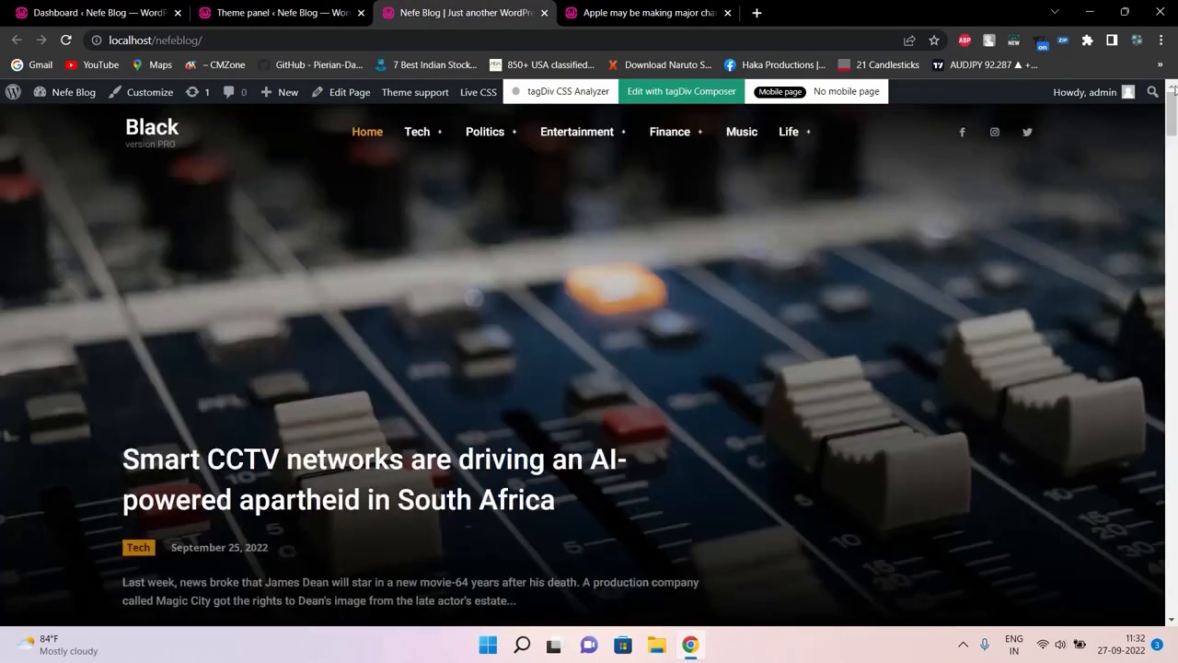
click(309, 6)
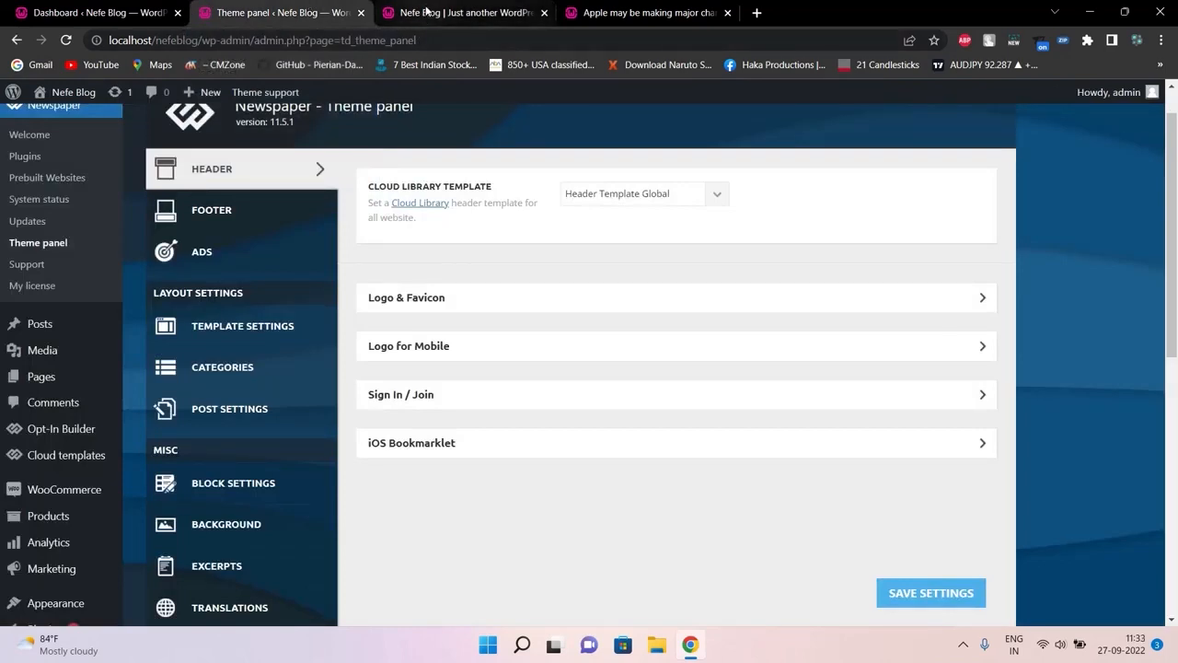
click(426, 12)
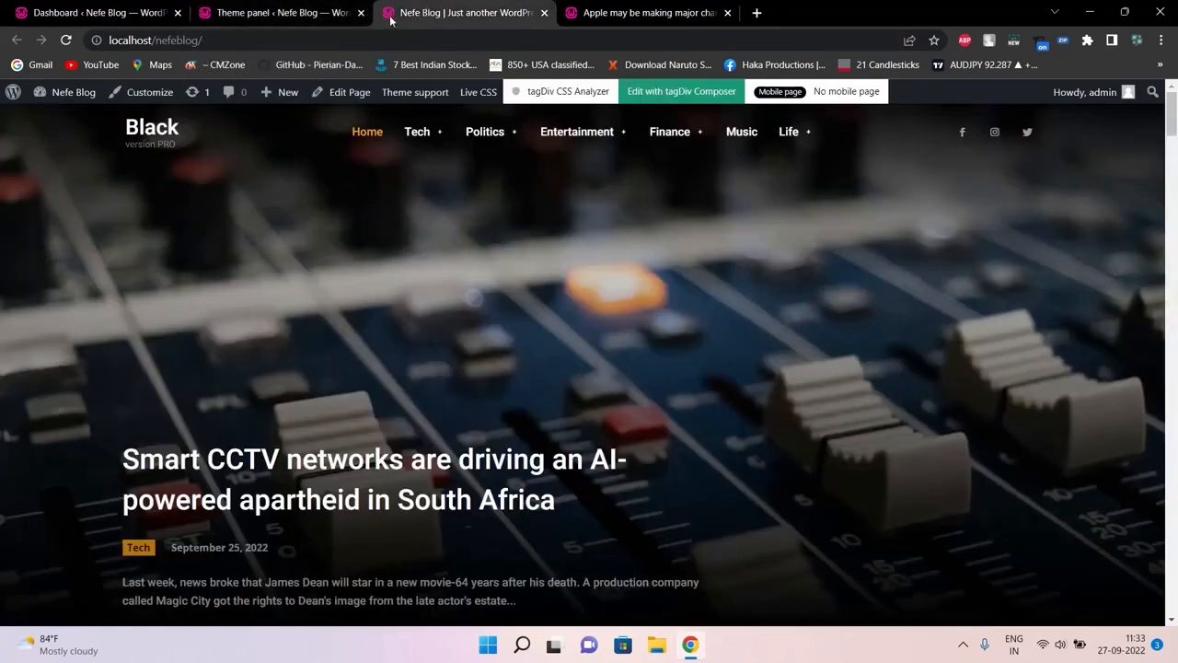
Load Facebook in a new browser tab, then expand the Logo & Favicon settings
click(756, 13)
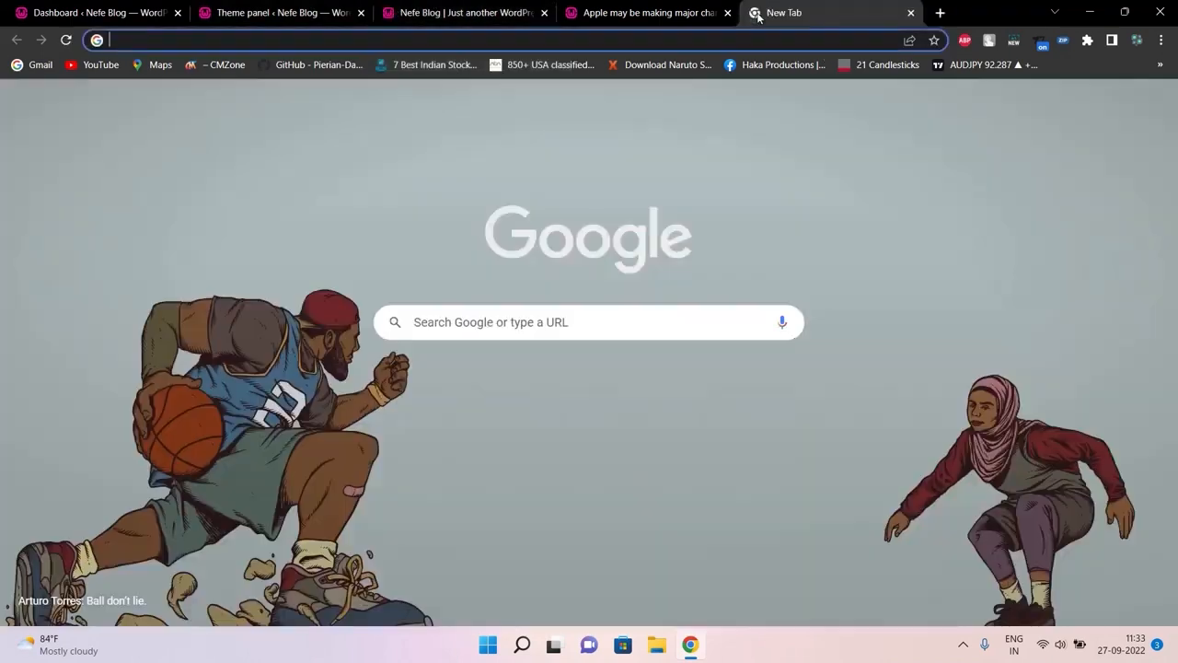
text(facebook)
key(Return)
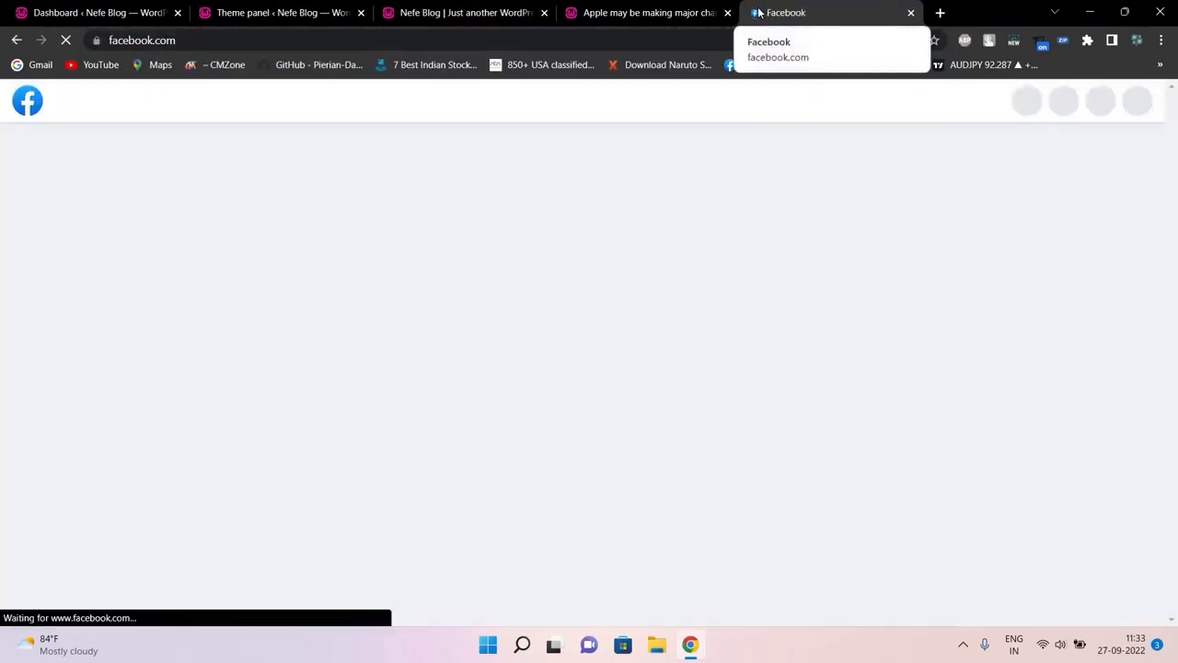
click(278, 11)
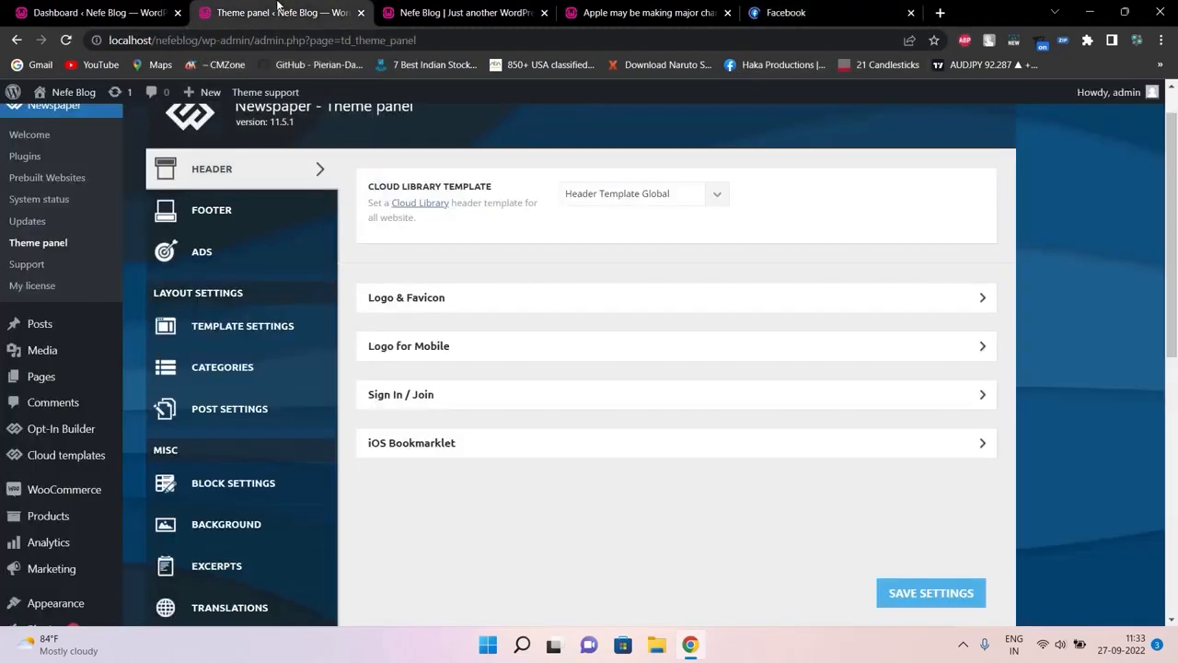
click(532, 299)
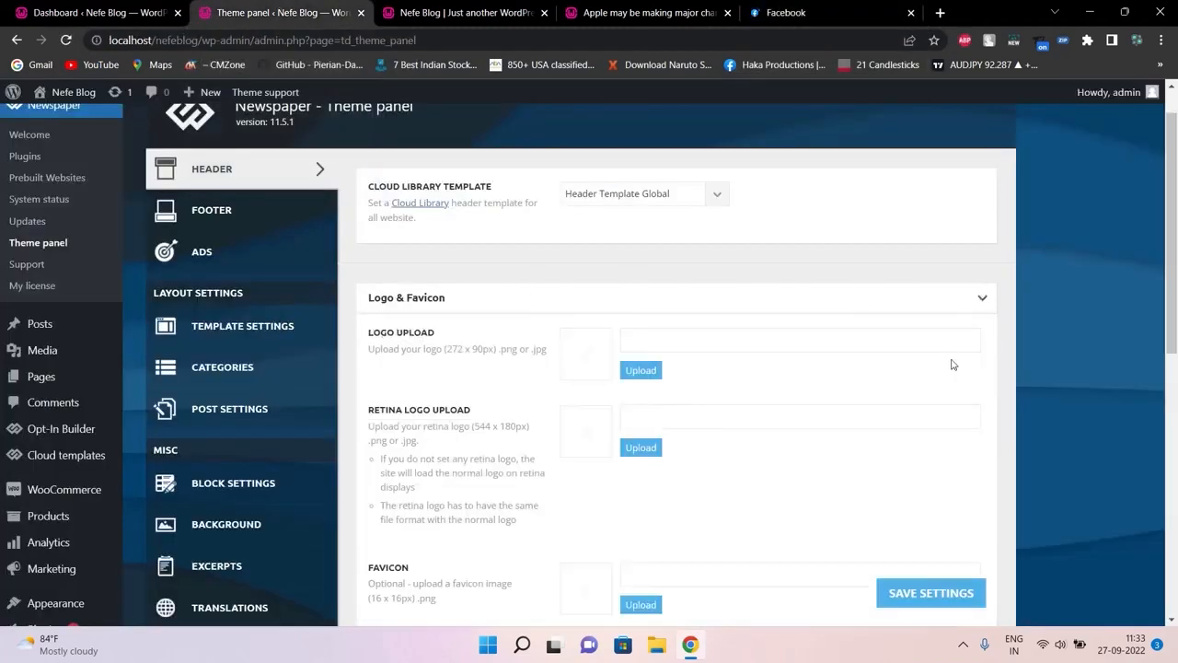
drag(1176, 164, 1176, 235)
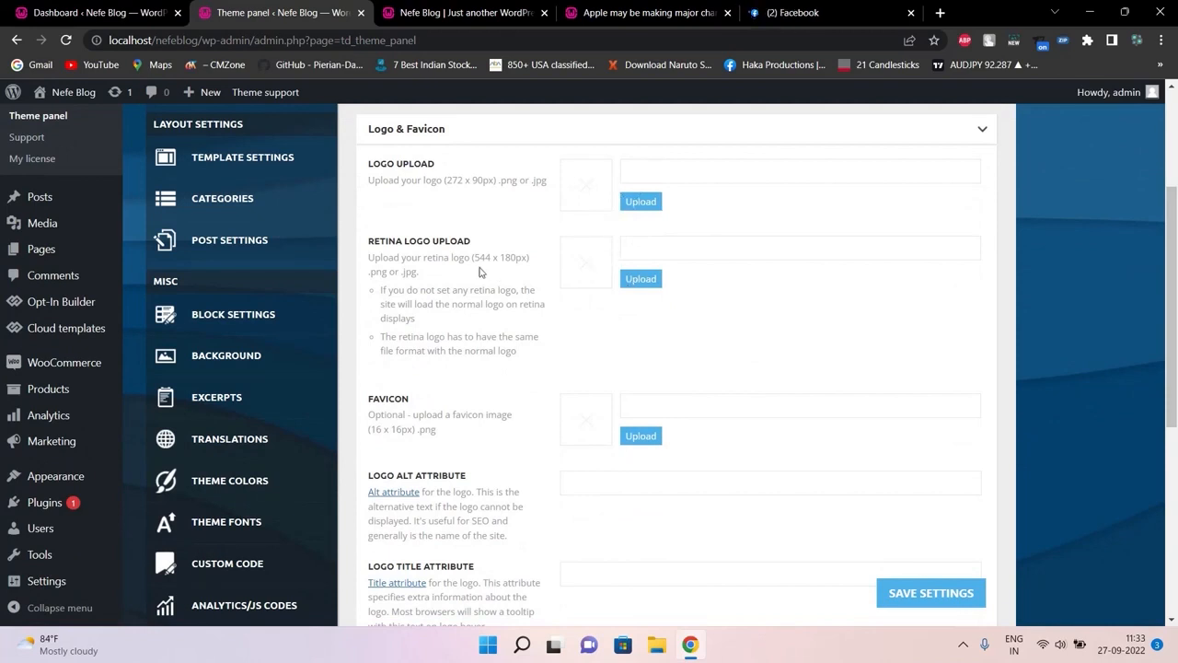
double_click(455, 180)
triple_click(470, 183)
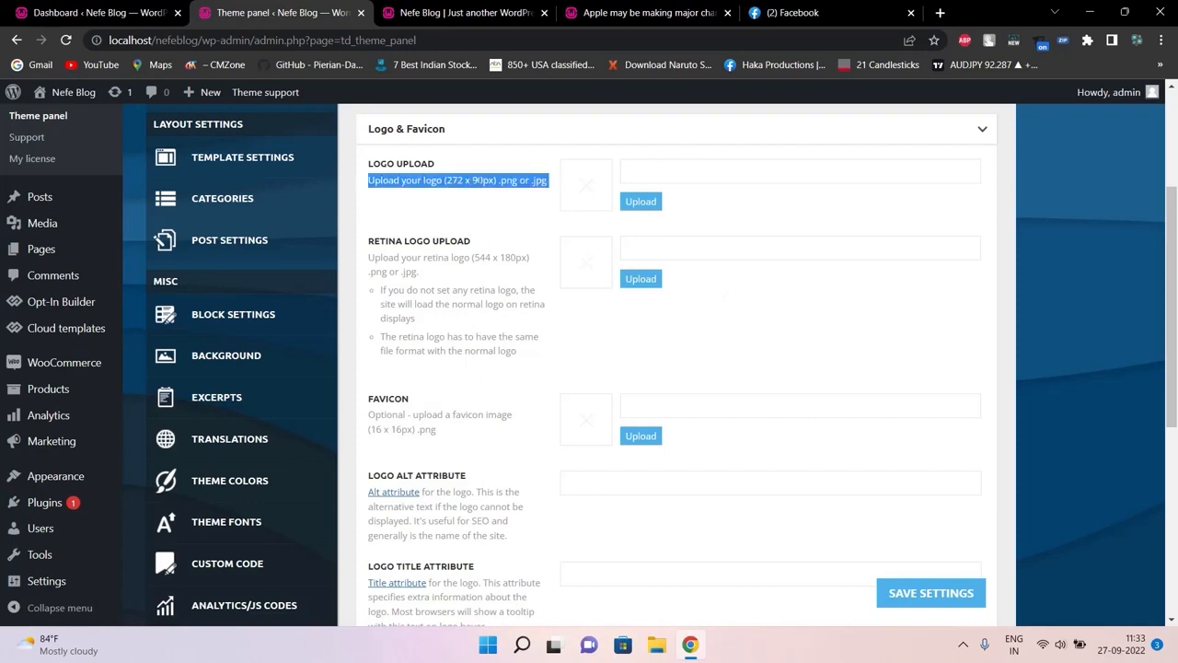
click(498, 257)
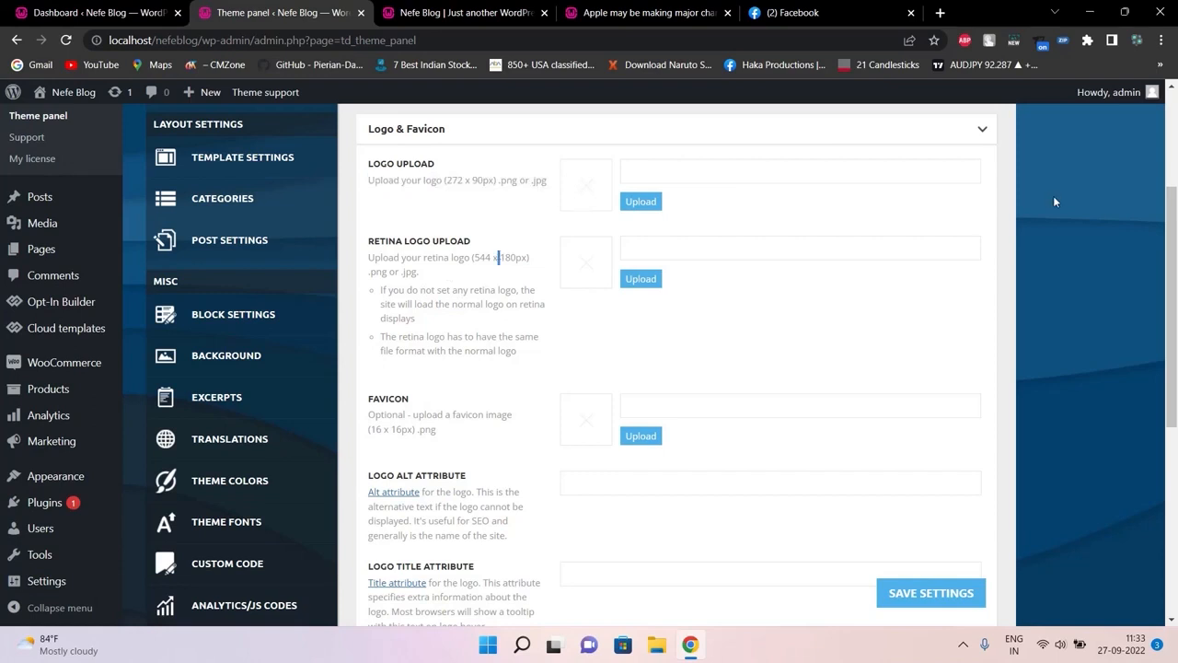
drag(1175, 210, 1175, 259)
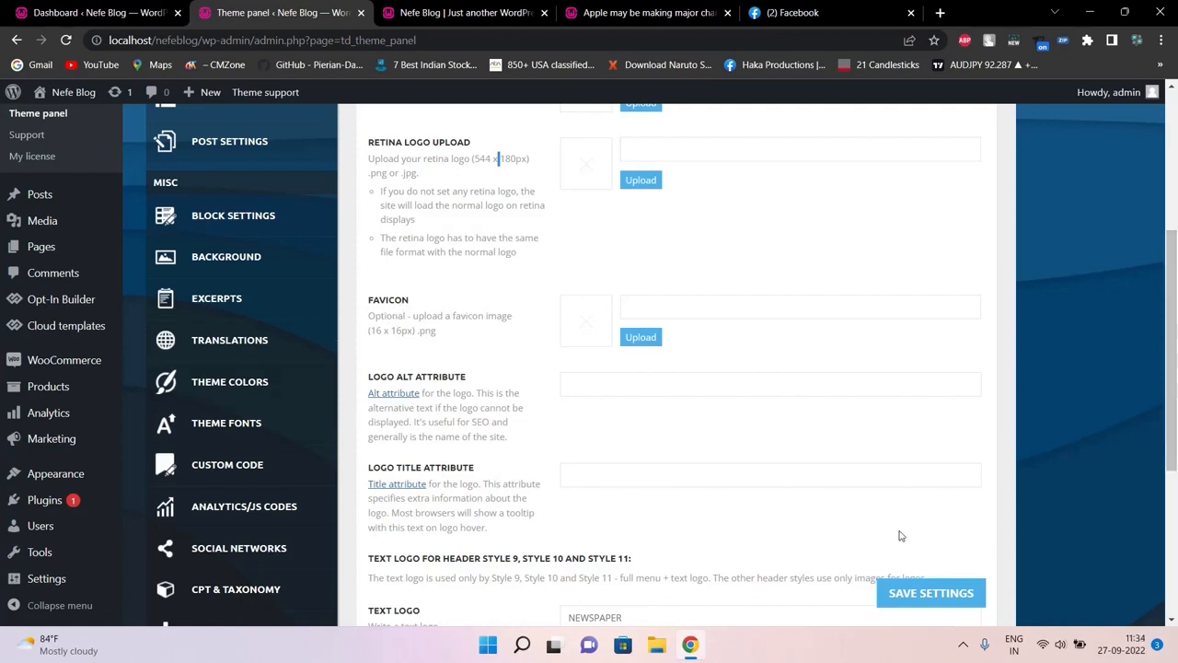
Enter 'nefeblog' as the Logo Alt Attribute
scroll(711, 501, down, 2)
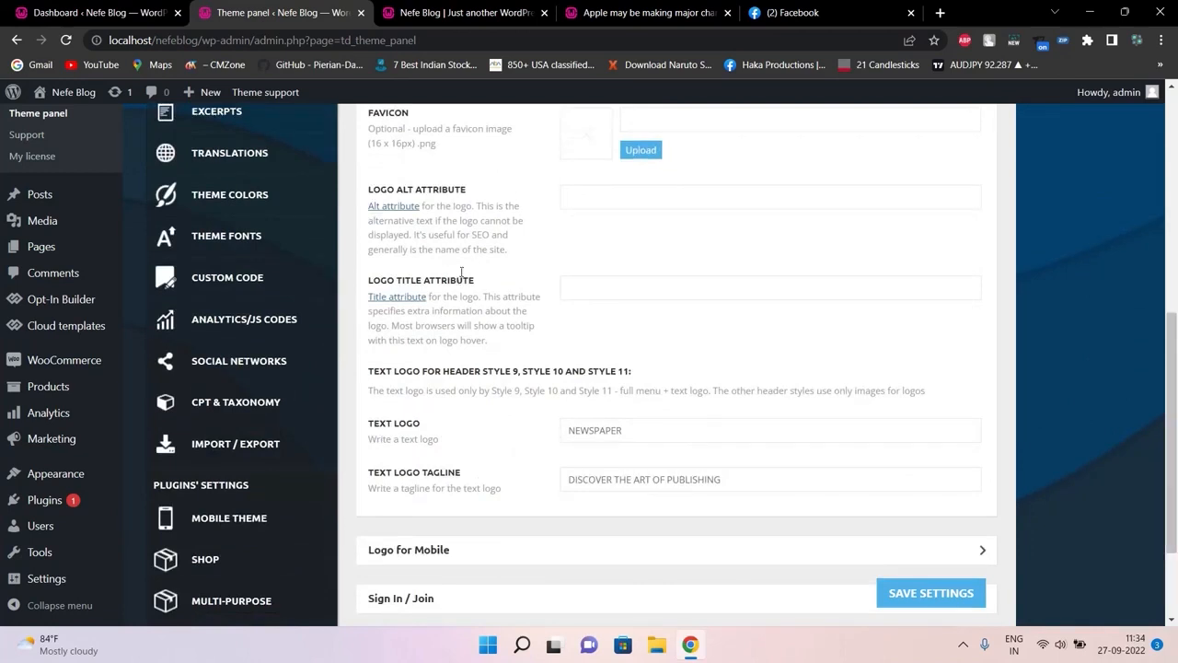
click(596, 196)
text(nefeblog)
click(617, 192)
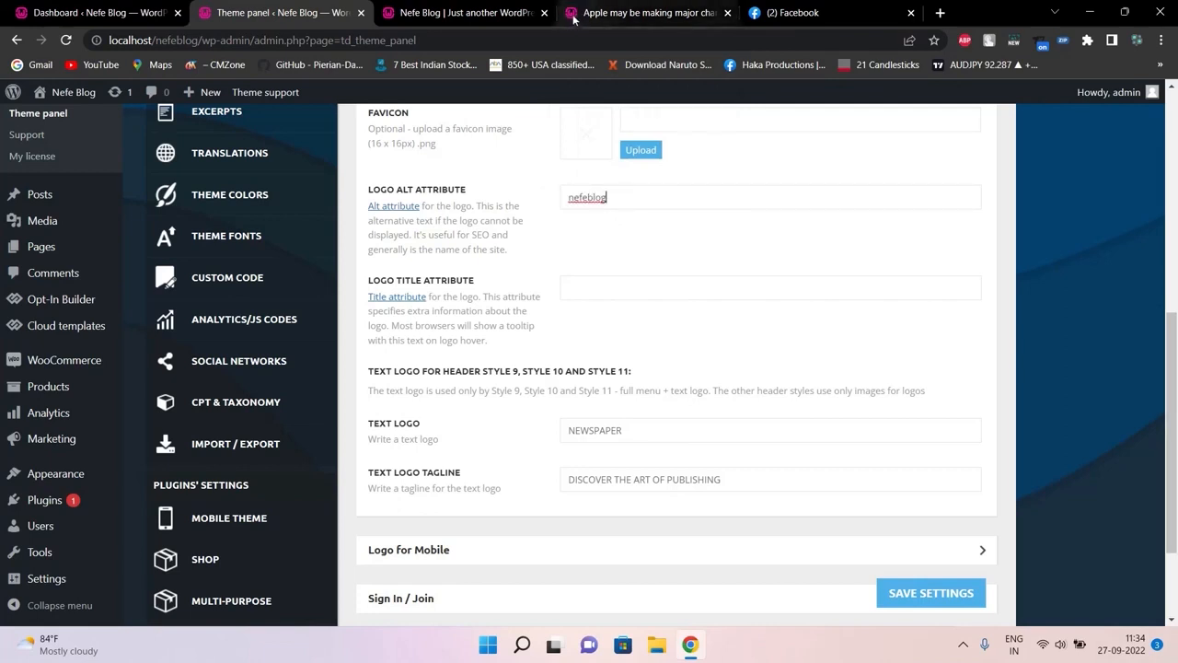
double_click(594, 193)
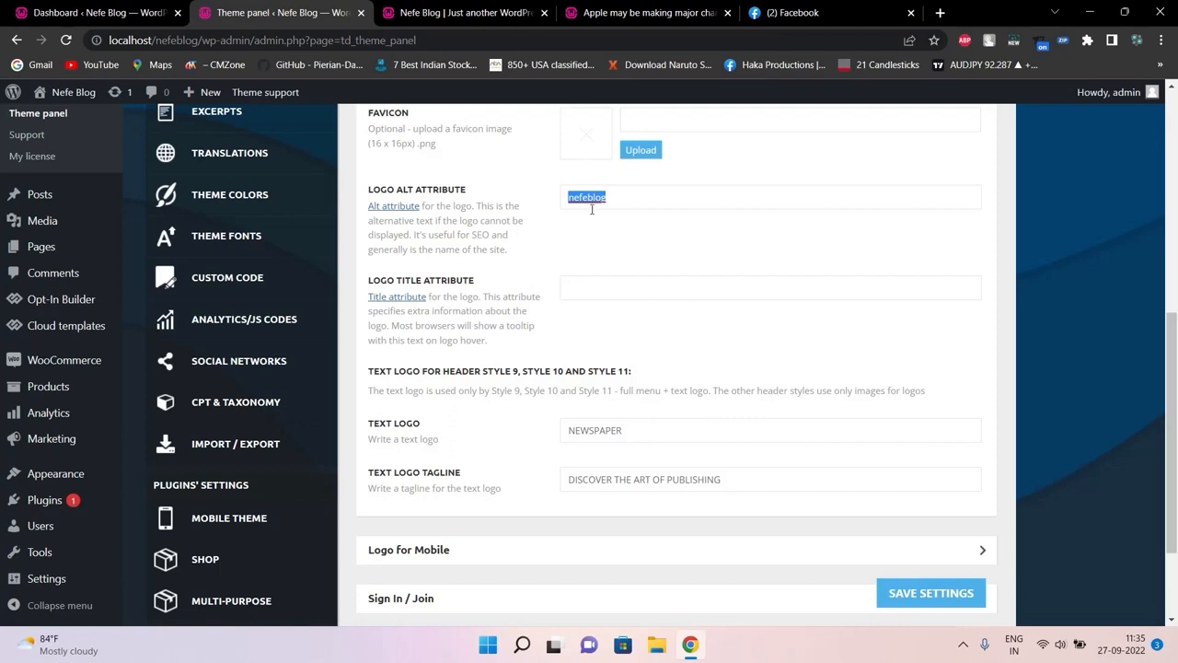
Copy 'nefeblog' into the Logo Title Attribute field
click(602, 286)
double_click(587, 191)
key(ctrl+c)
click(586, 291)
key(ctrl+v)
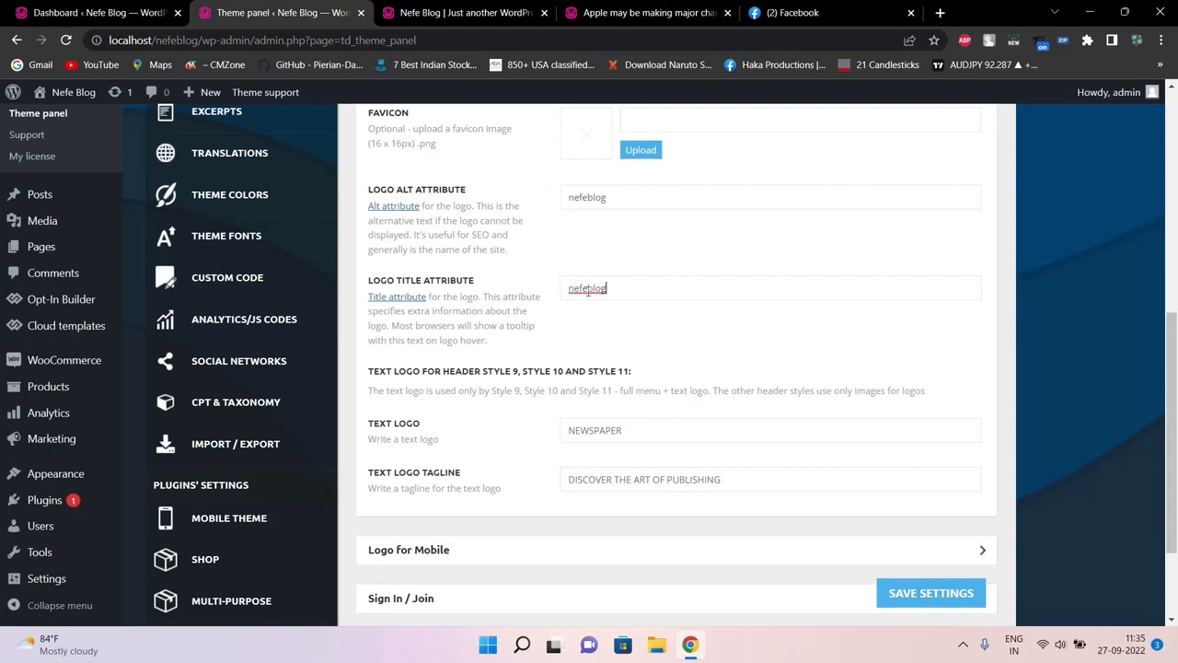
Clear 'nefeblog' from both the logo title and alt attribute fields
double_click(590, 291)
key(BackSpace)
double_click(594, 197)
key(BackSpace)
Look at the Text Logo and Tagline fields, then expand Logo for Mobile
click(610, 433)
scroll(1176, 390, down, 1)
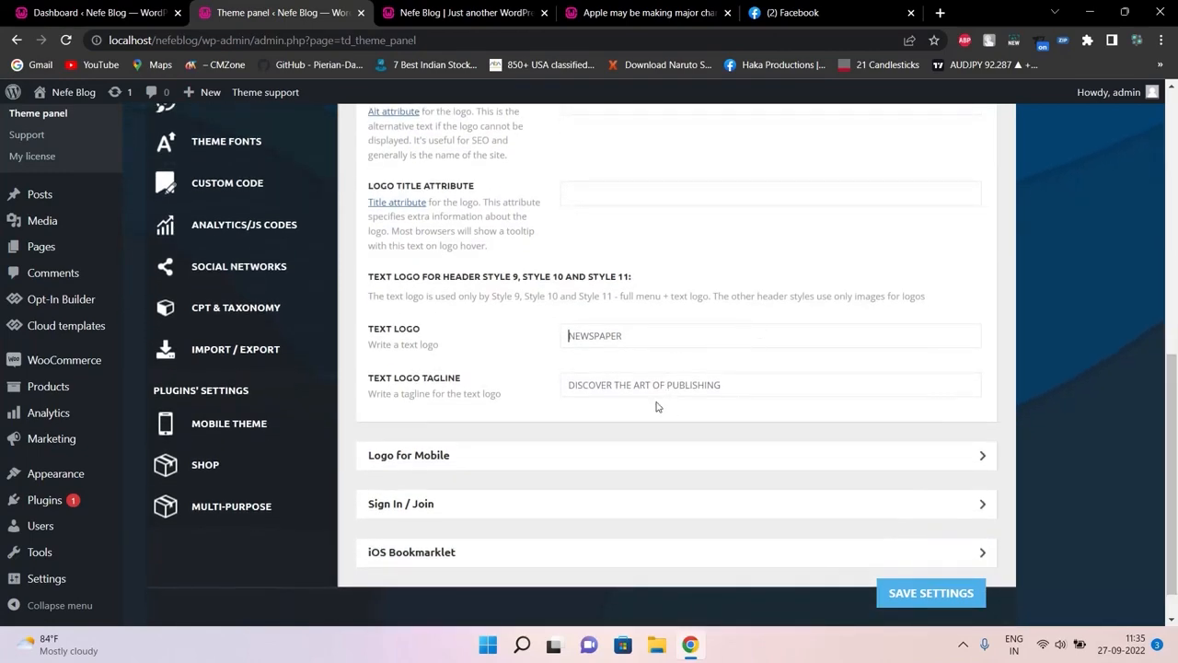
click(654, 391)
scroll(1173, 461, down, 1)
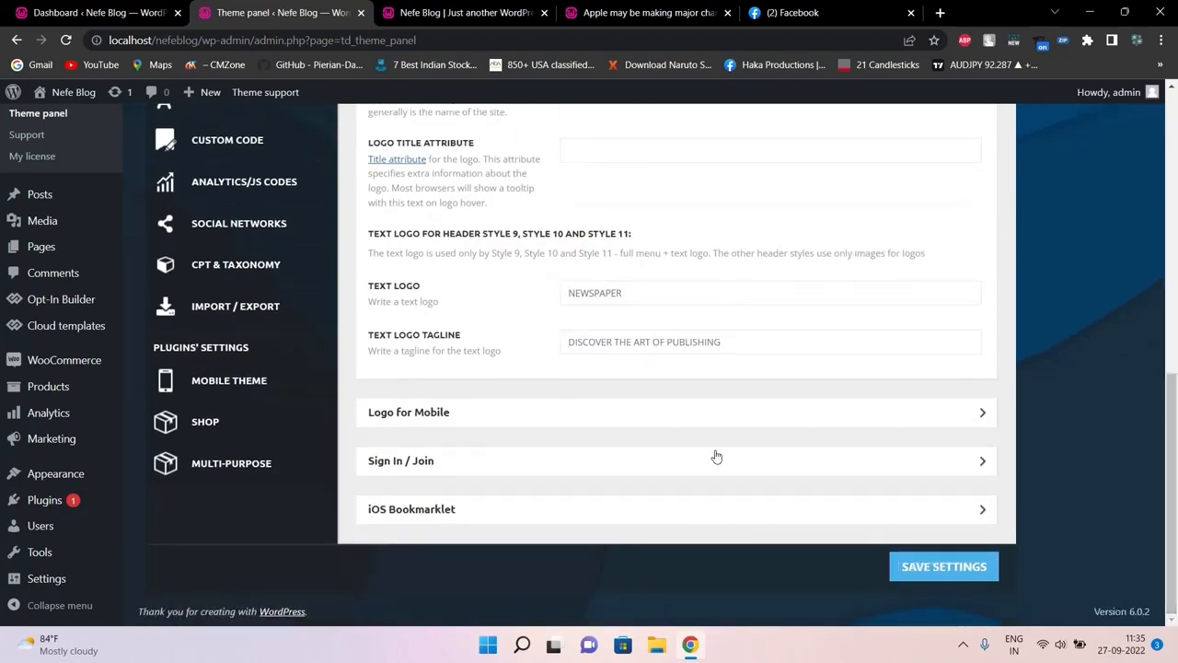
click(830, 406)
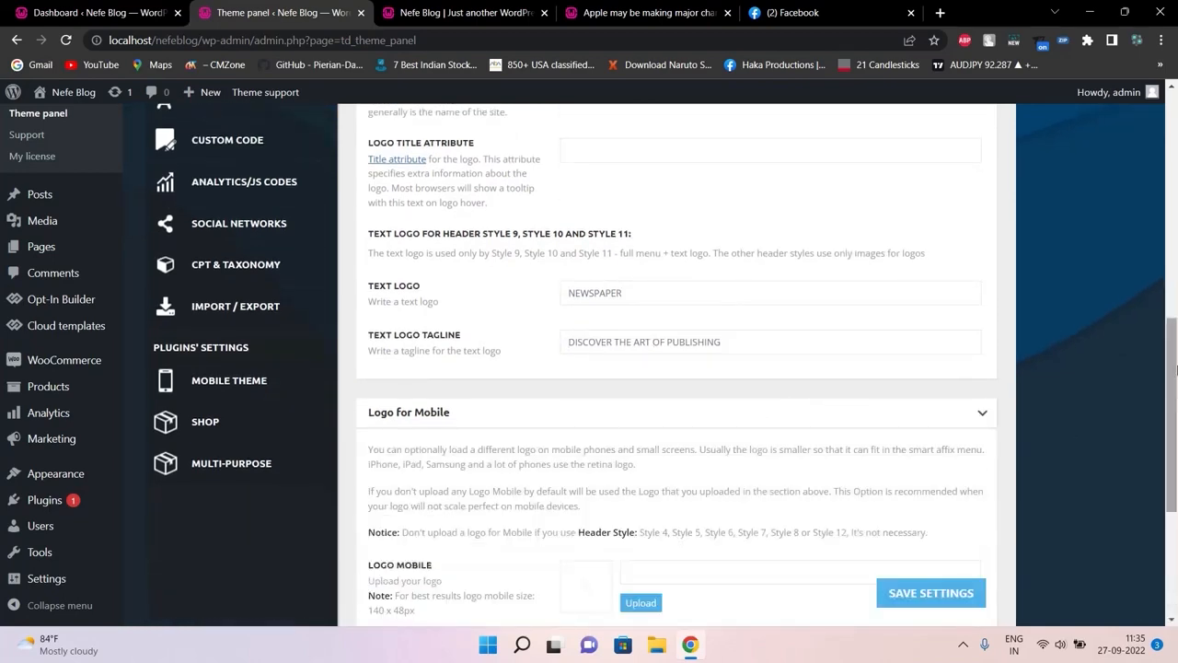
Expand Sign In / Join to show the sign-in, reCAPTCHA and key settings
scroll(1177, 368, down, 3)
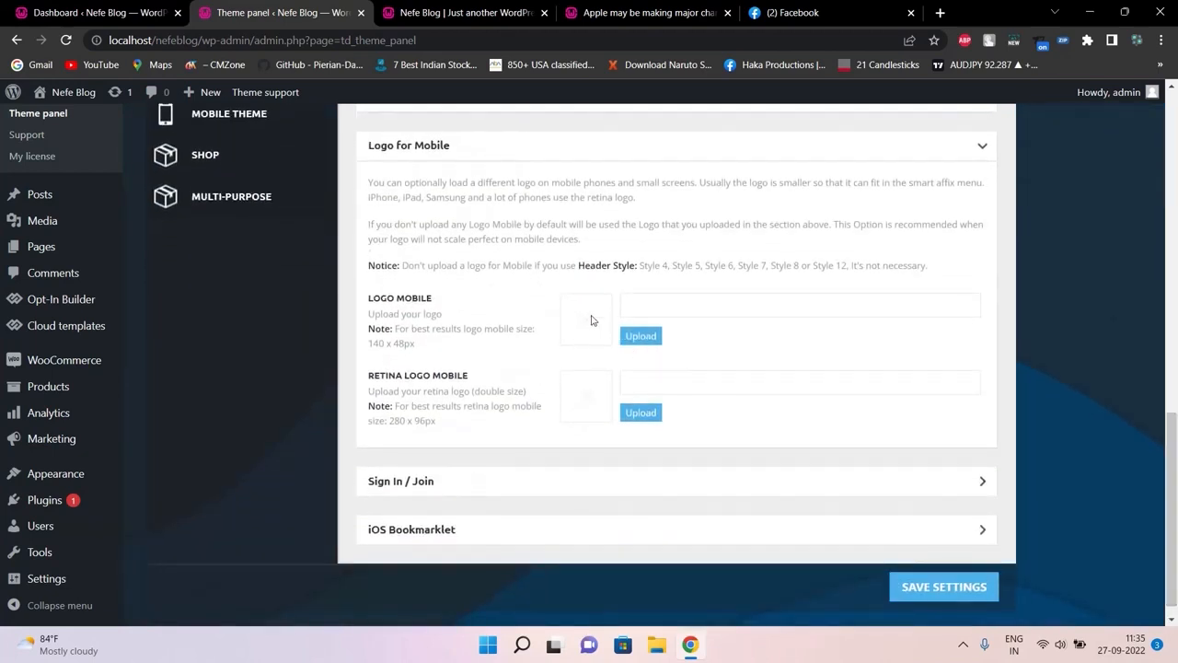
click(616, 472)
scroll(1176, 470, down, 3)
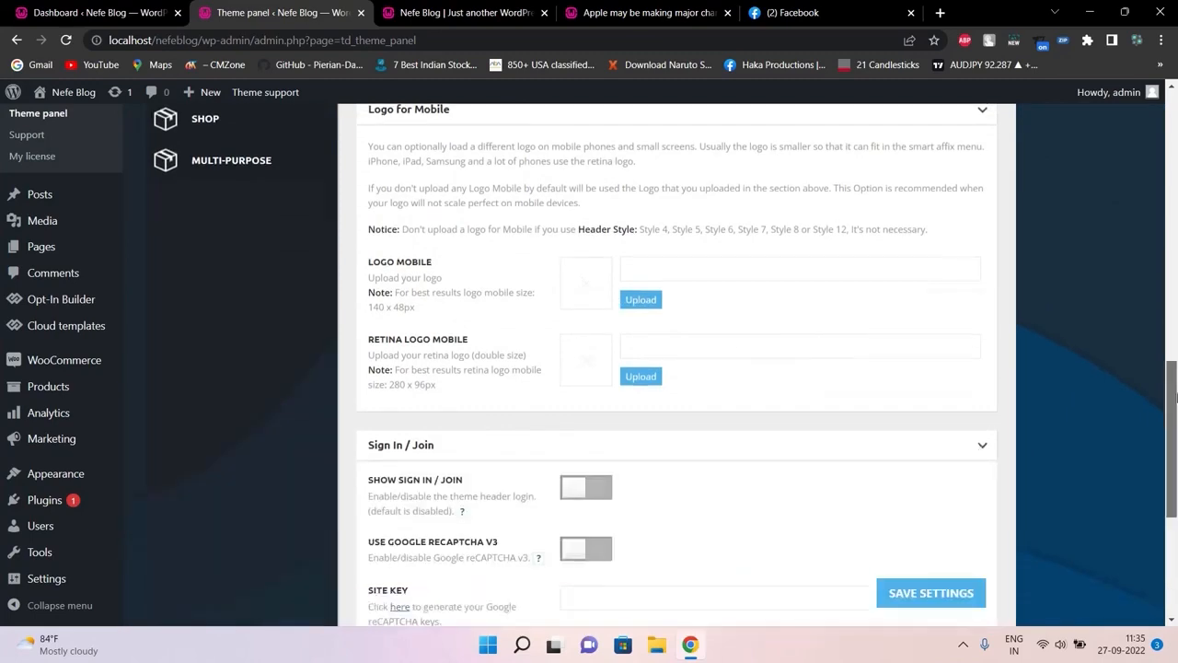
Reload the iPhone sizes article tab and return to the theme panel
click(644, 12)
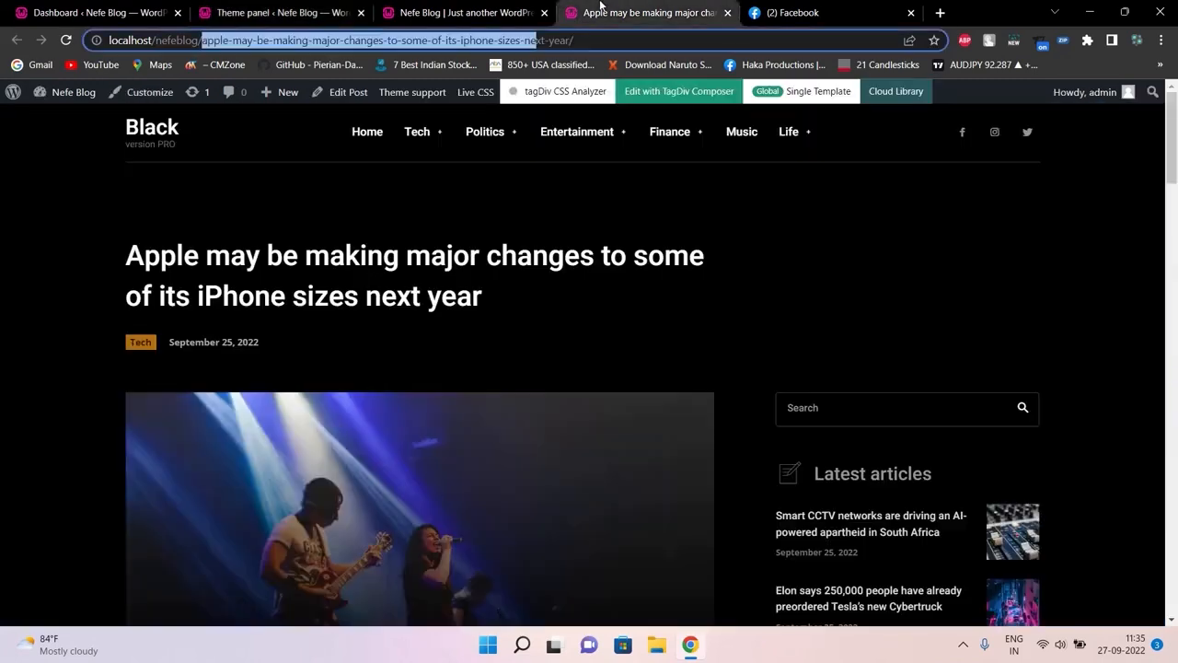
click(724, 35)
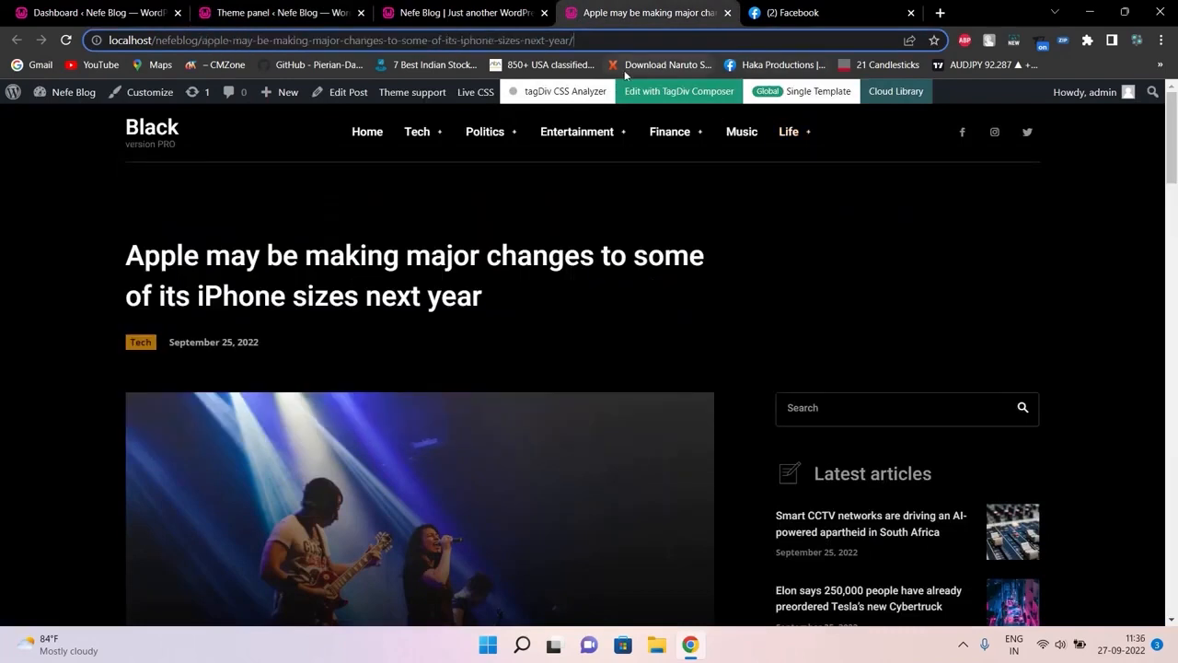
key(Return)
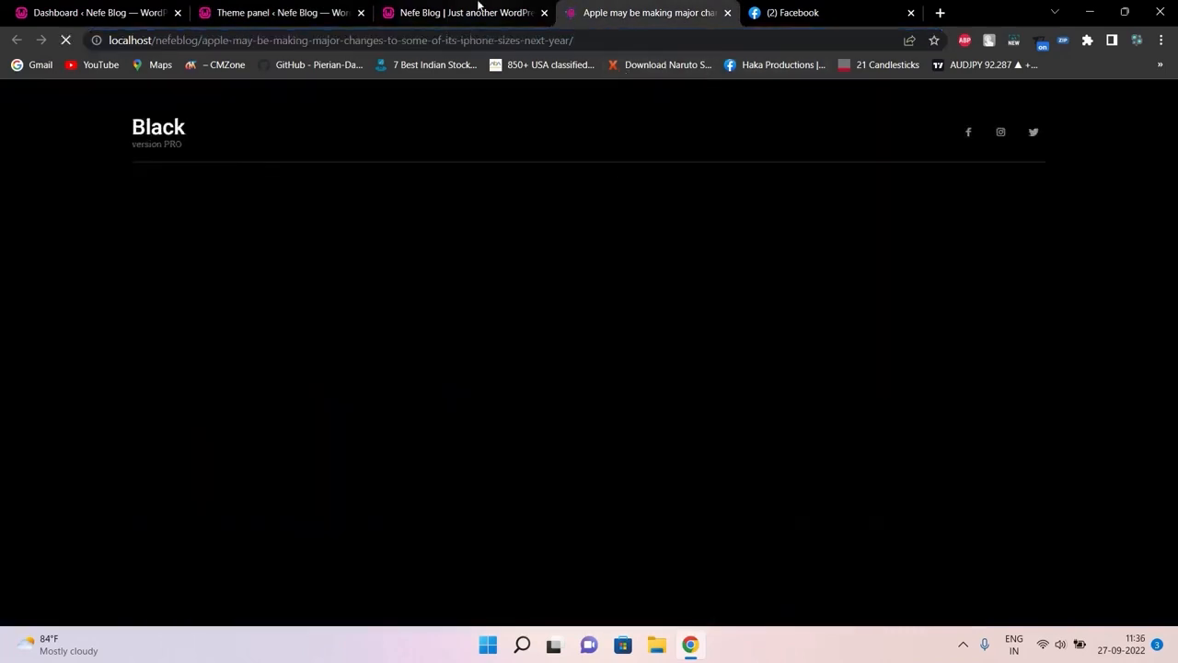
click(465, 12)
click(324, 7)
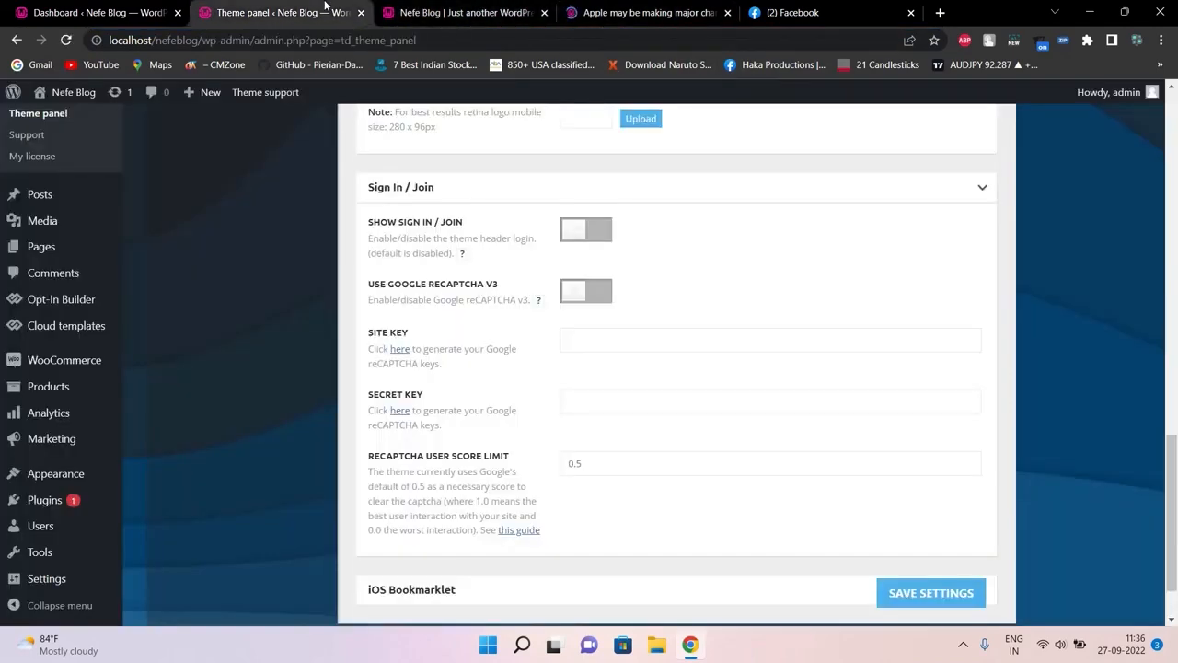
Enable Show Sign In / Join, save settings, and reload the iPhone sizes article to check it
click(606, 235)
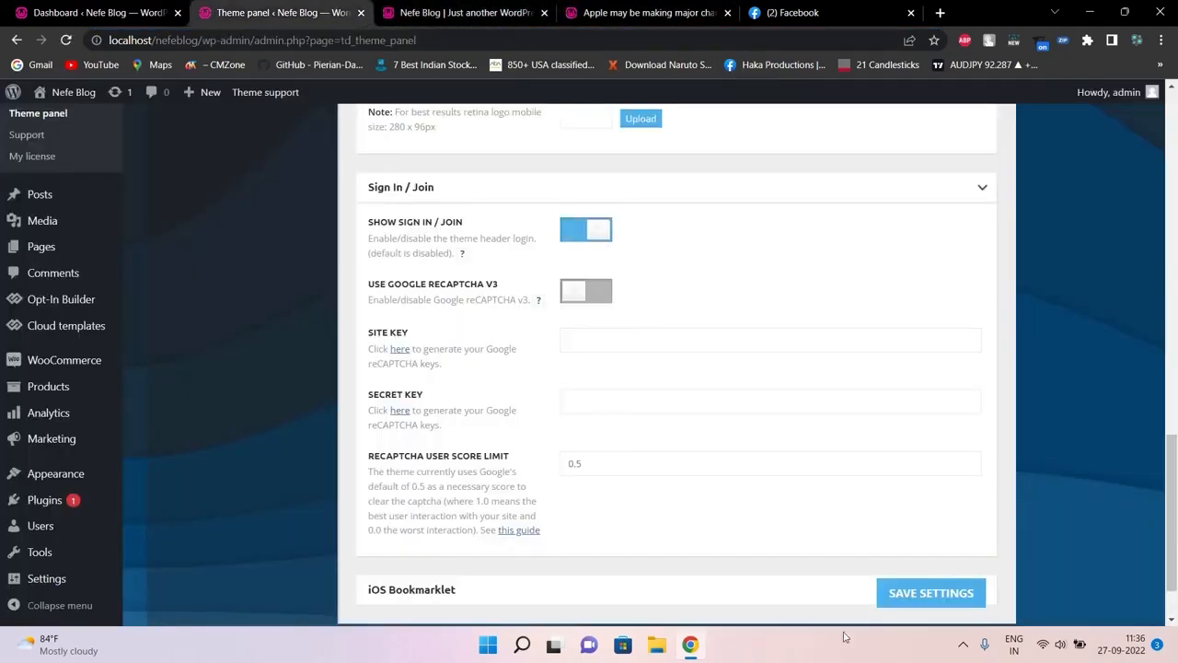
click(925, 594)
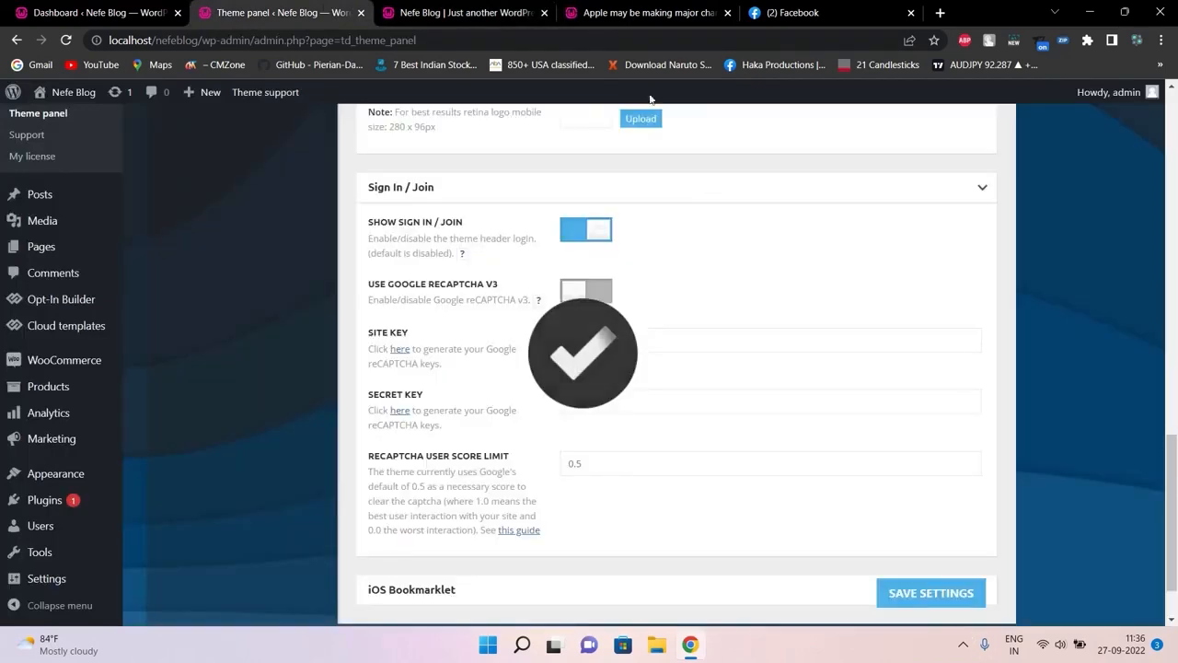
click(649, 12)
click(662, 40)
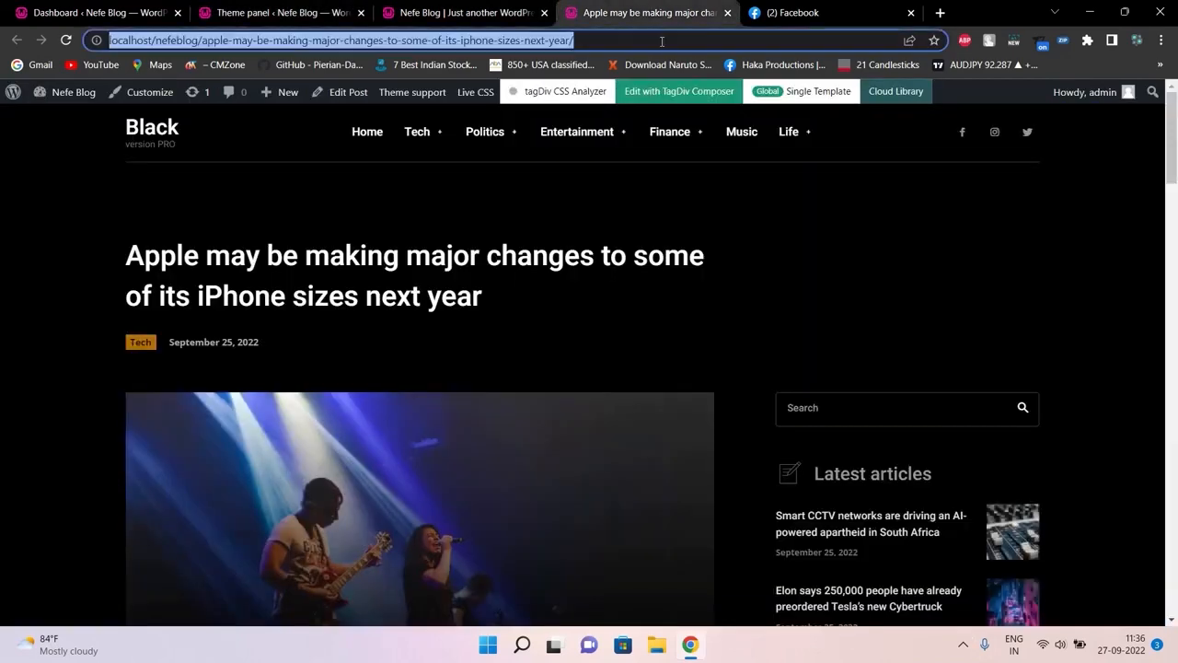
key(Return)
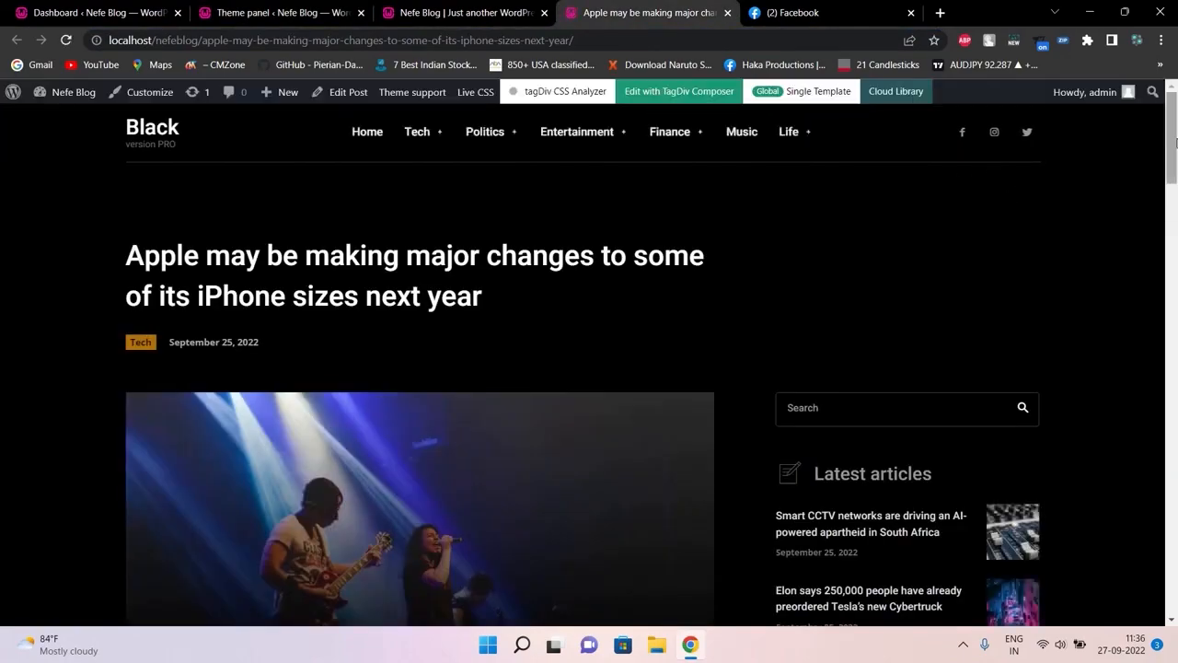
drag(1168, 138, 1167, 101)
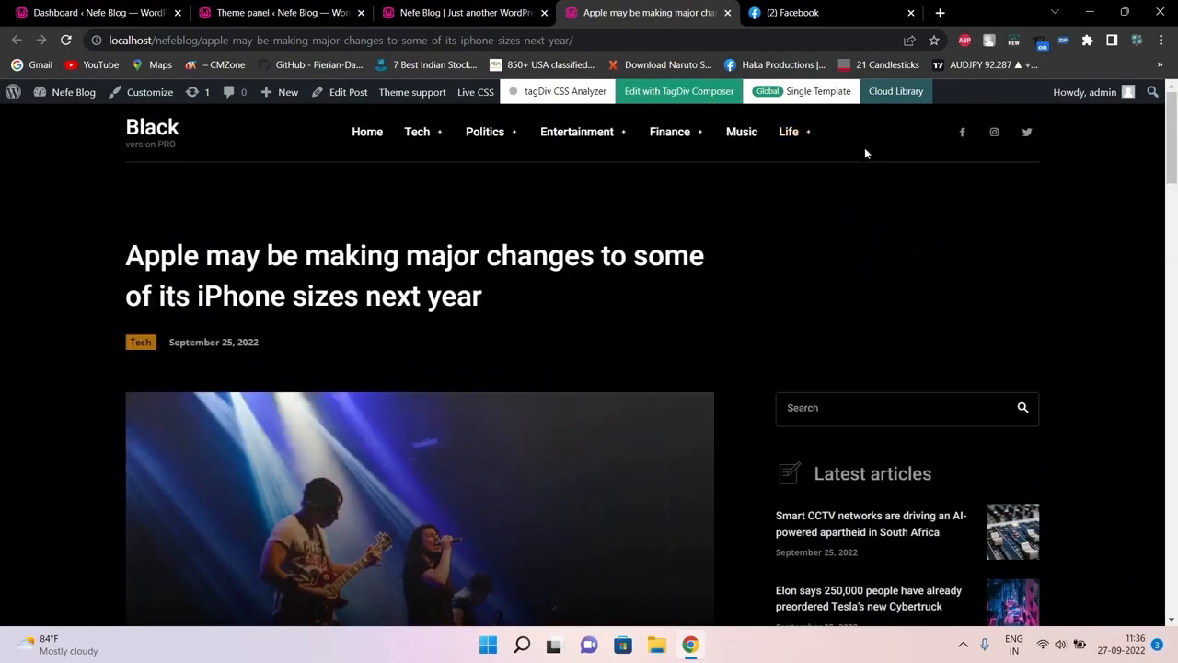
mouse_move(1166, 124)
mouse_down()
mouse_move(1162, 267)
mouse_move(1165, 110)
mouse_up()
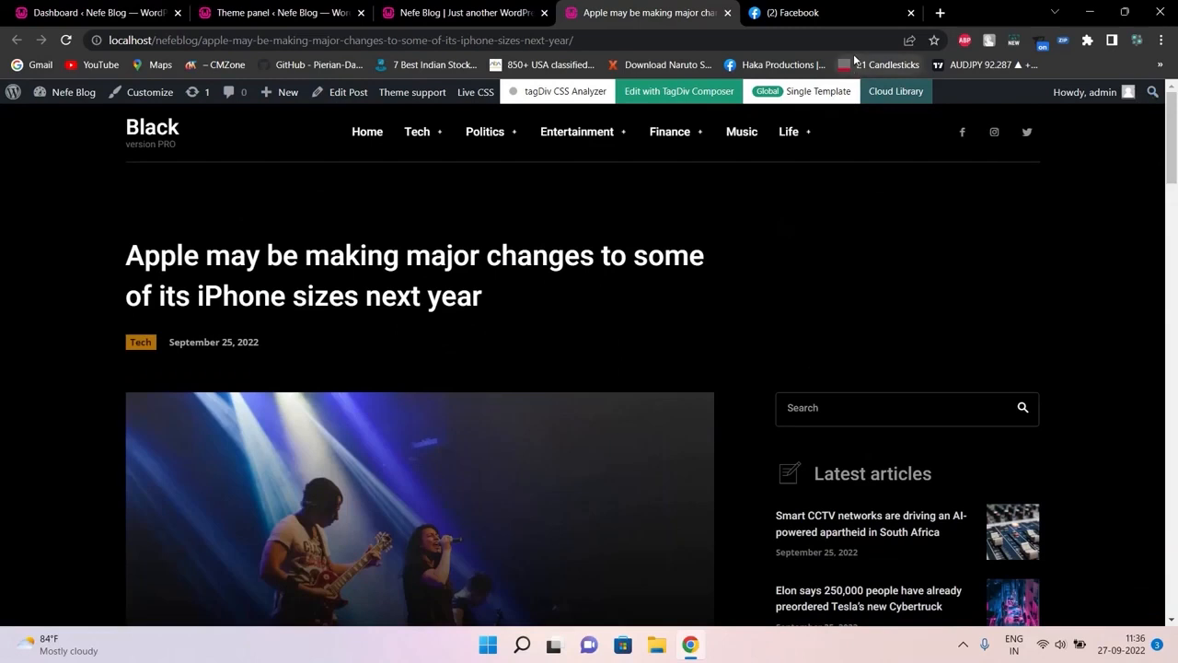
click(848, 37)
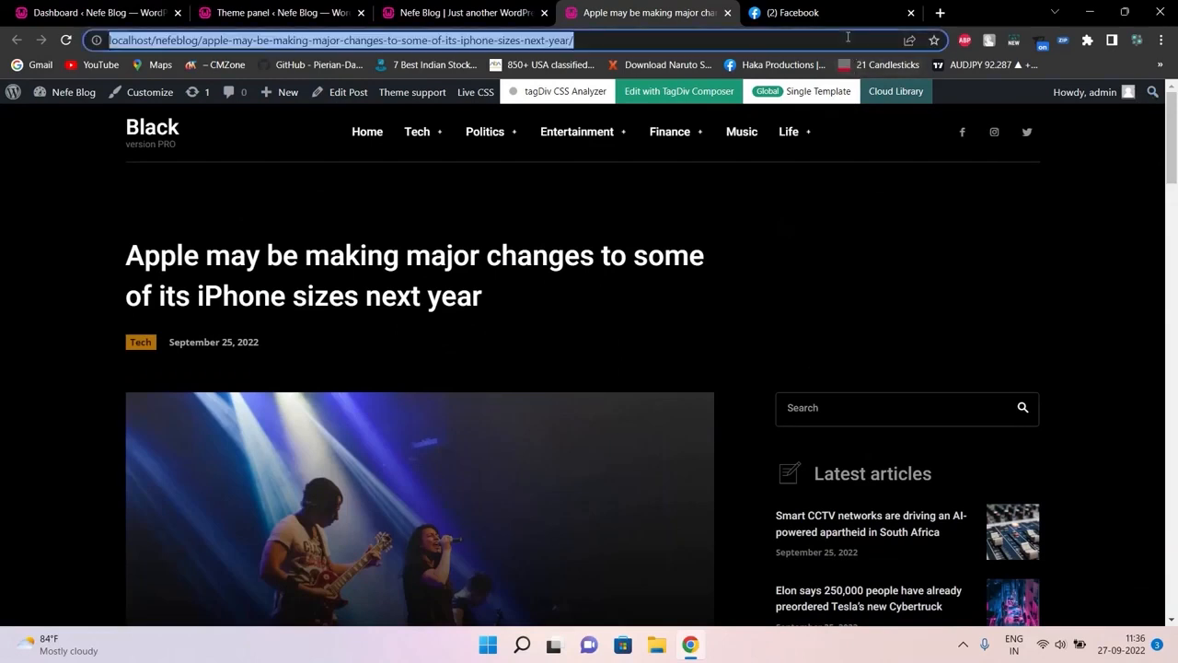
Open an incognito window and load the pasted article address there
click(1161, 39)
click(1046, 101)
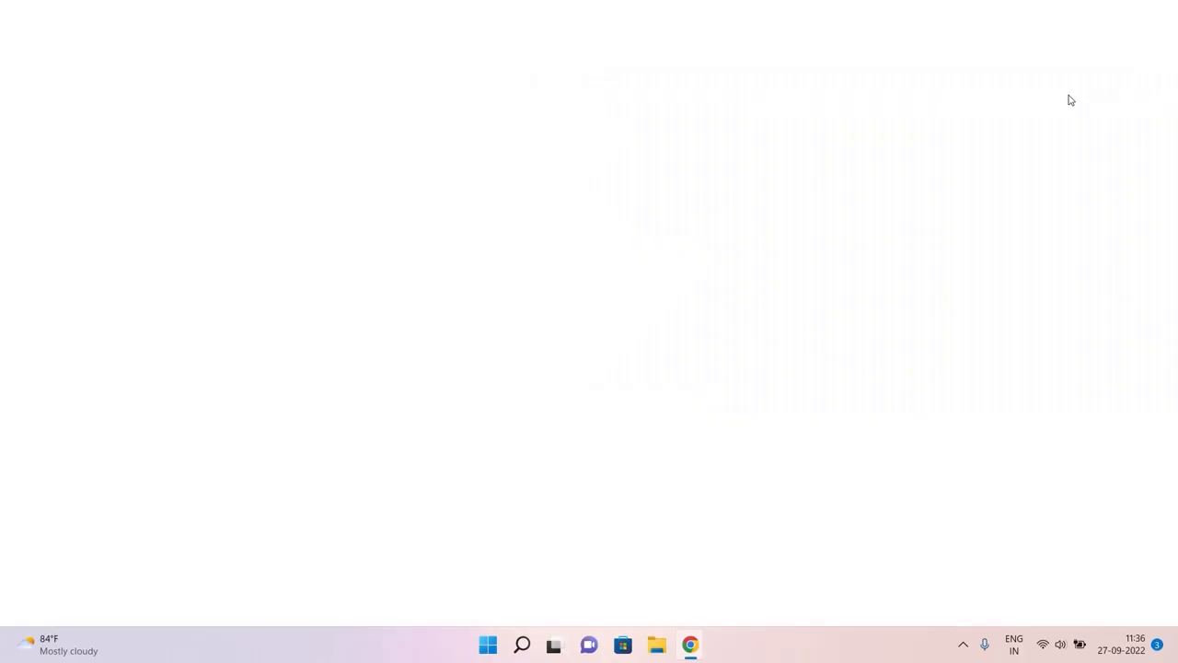
key(ctrl+v)
key(Return)
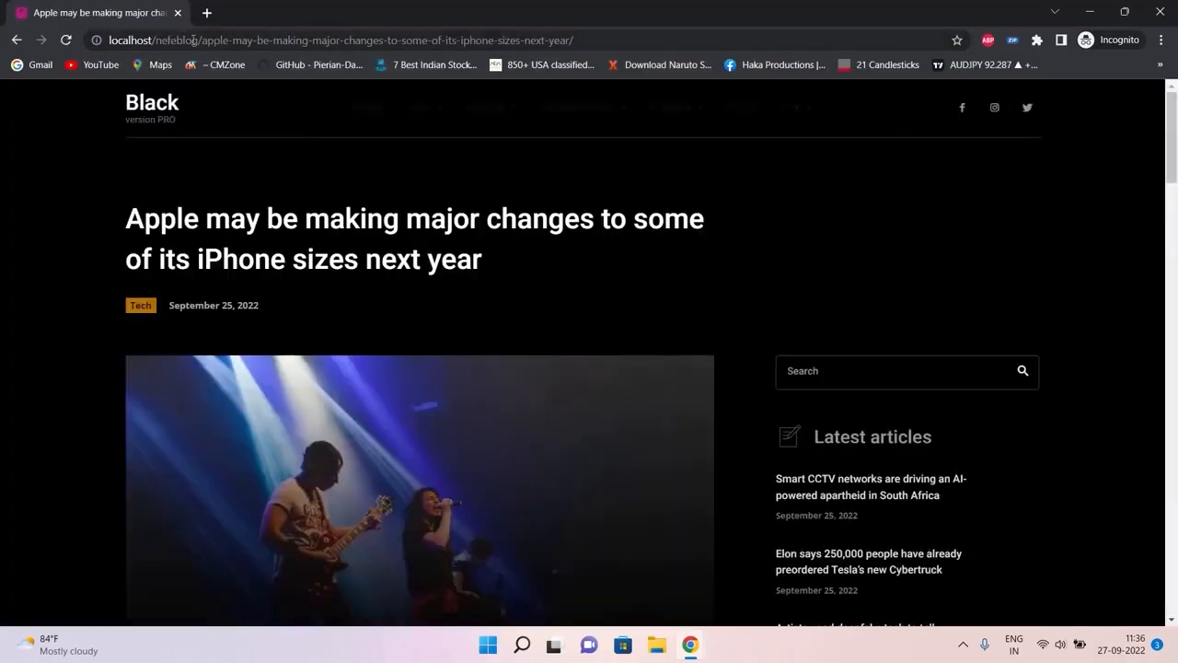
Load localhost/nefeblog/ logged out, open the Smart CCTV networks article, then minimize the window
drag(170, 41, 637, 71)
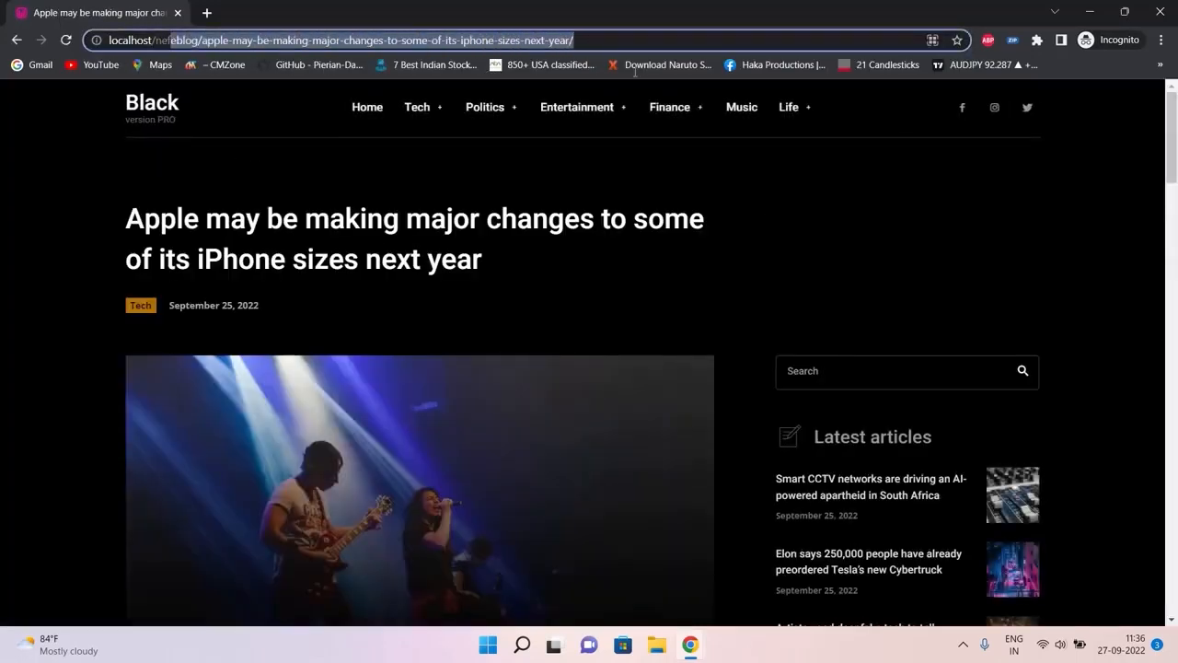
key(BackSpace)
key(Return)
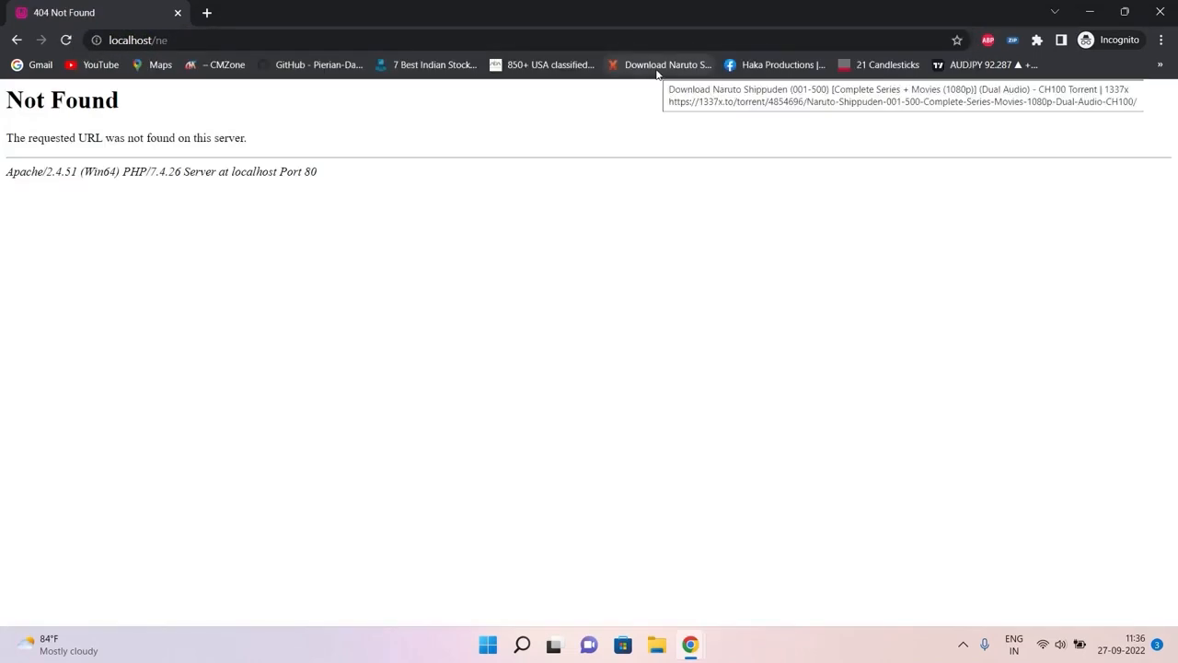
click(226, 42)
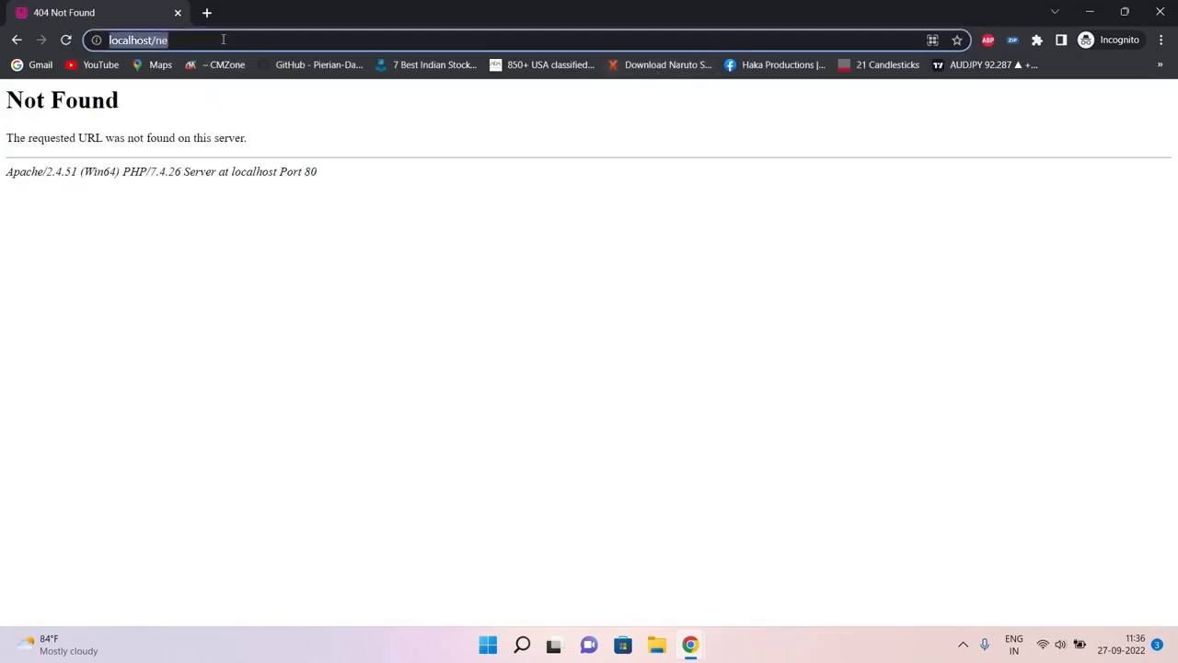
click(226, 42)
text(febl)
key(Return)
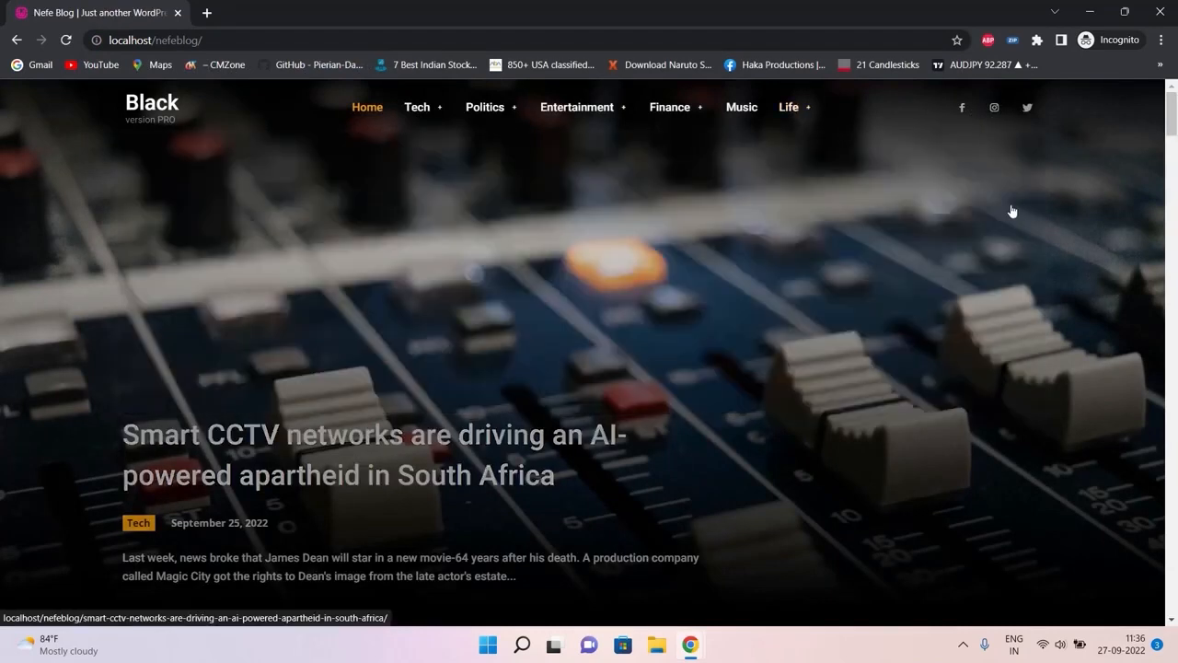
click(1039, 234)
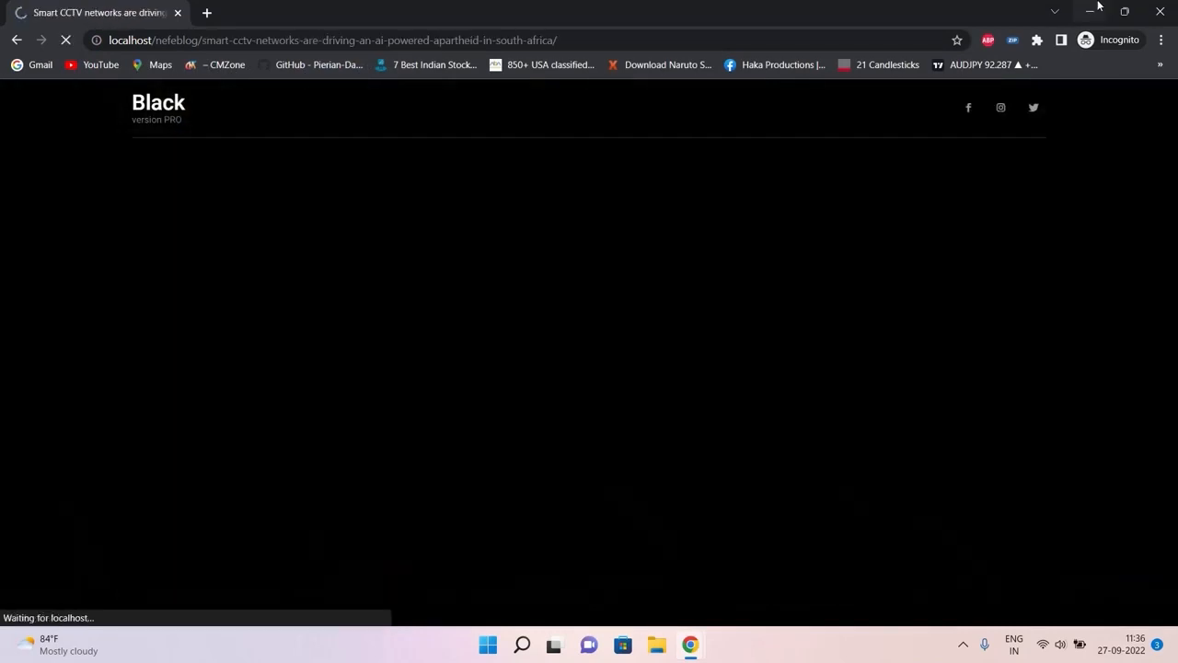
click(1092, 9)
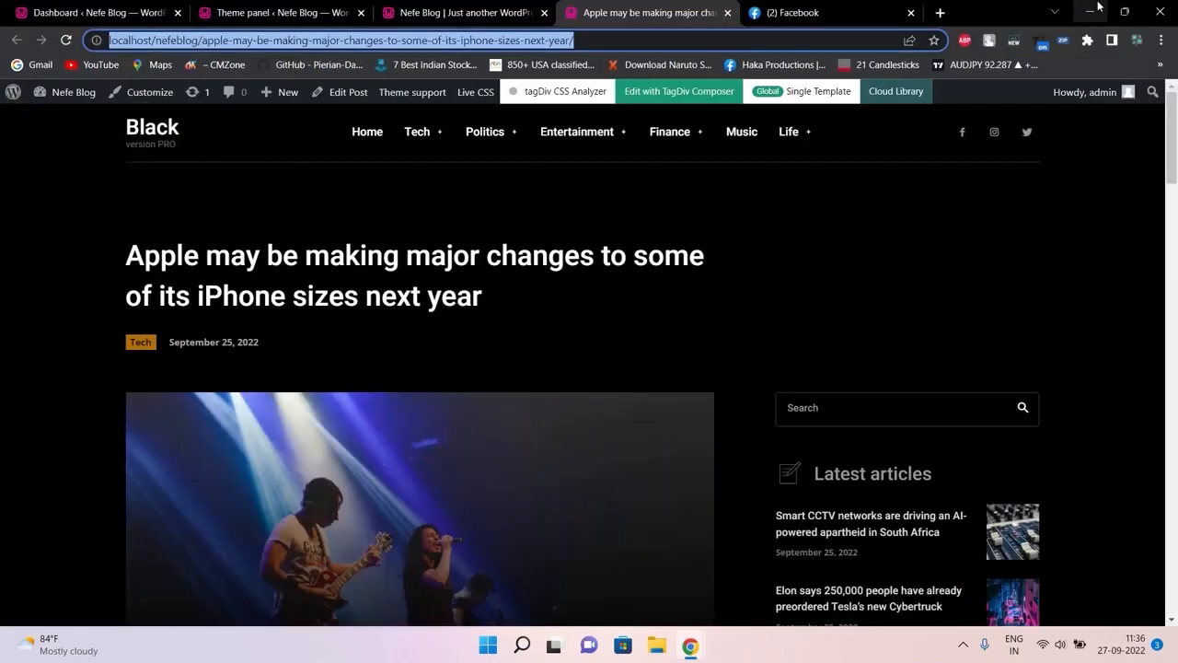
Save the Newspaper Theme panel settings again with Sign In / Join enabled
click(516, 9)
click(276, 12)
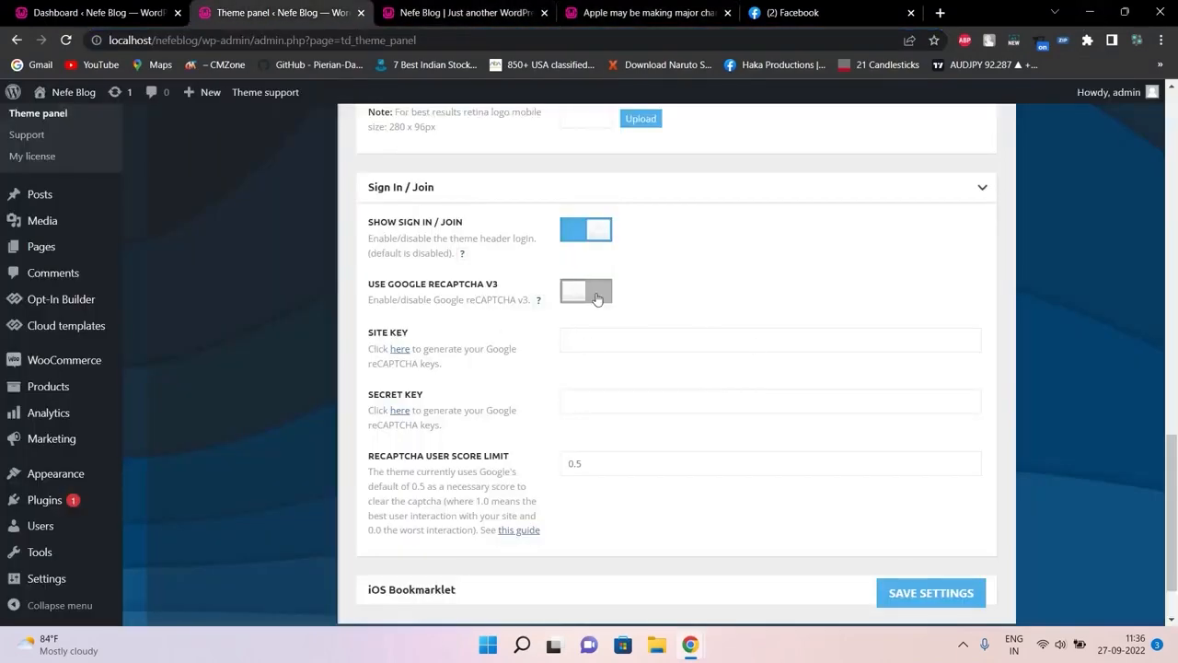
click(1174, 175)
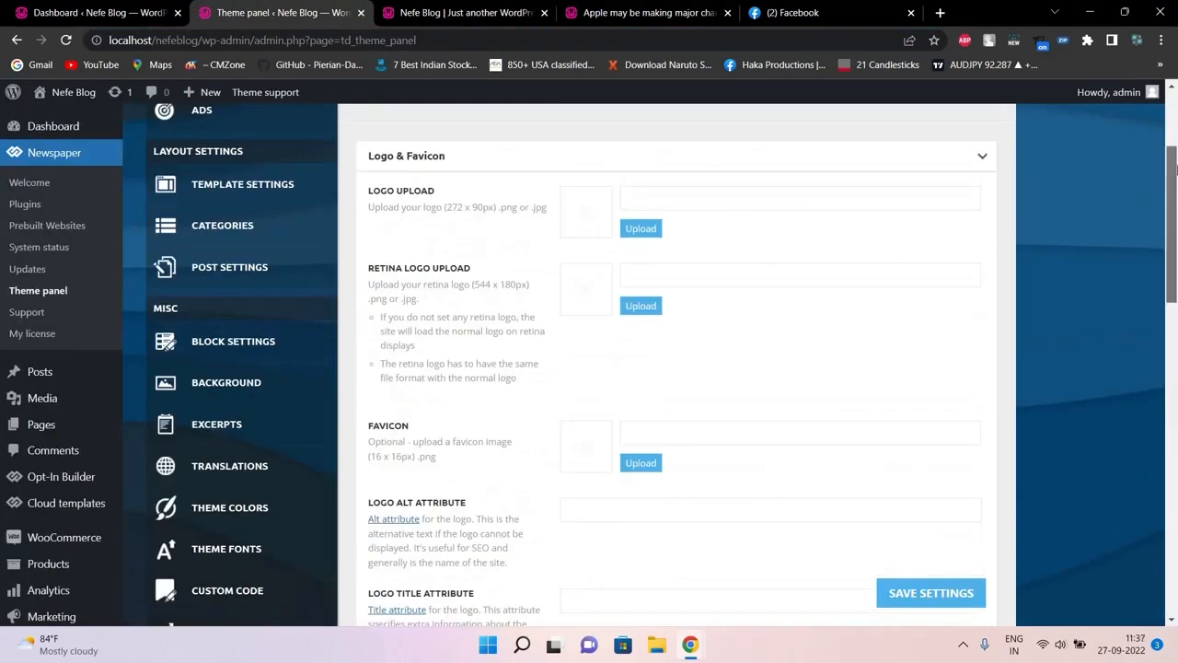
drag(1176, 168, 1176, 539)
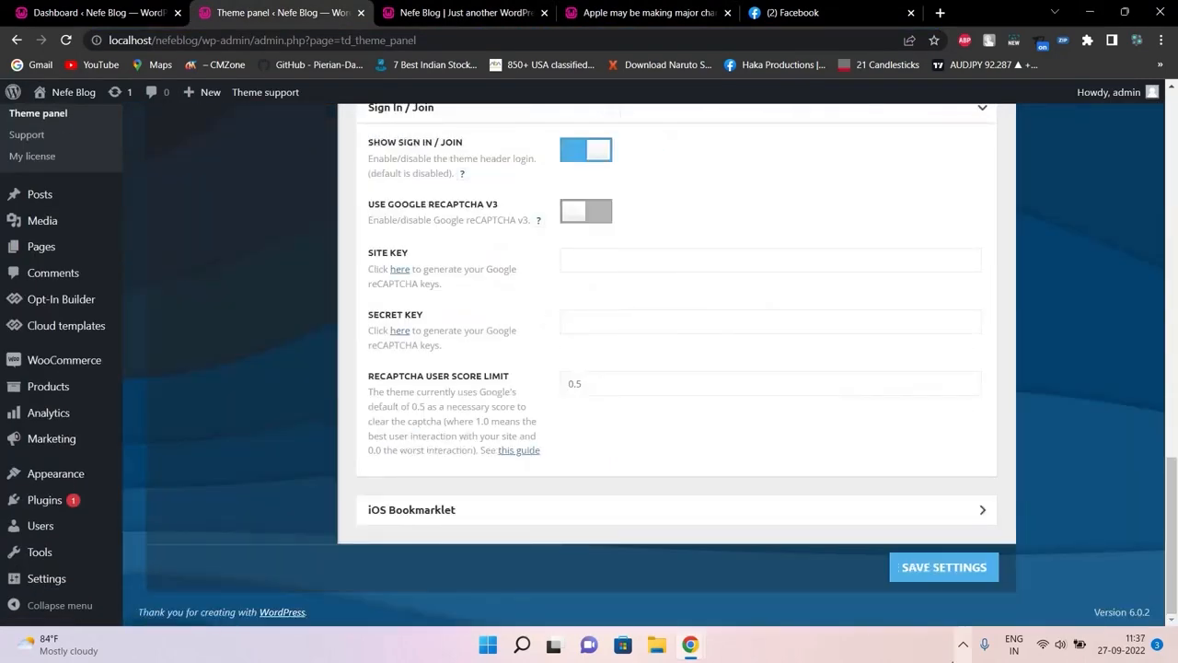
click(931, 573)
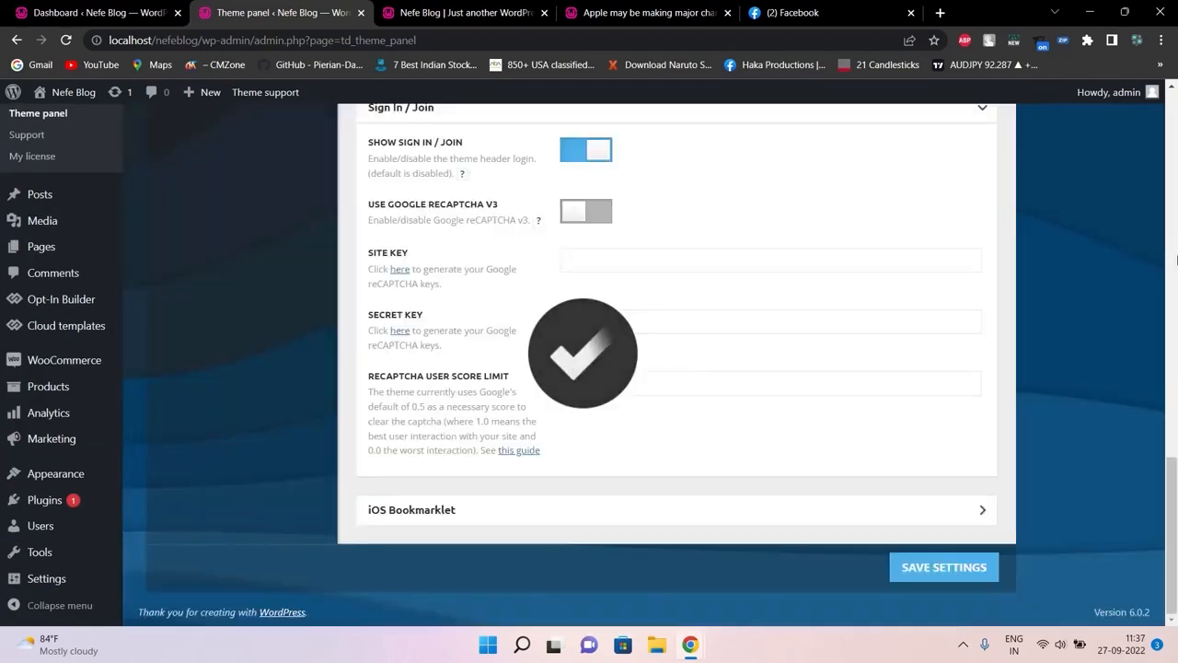
drag(1176, 528, 1175, 170)
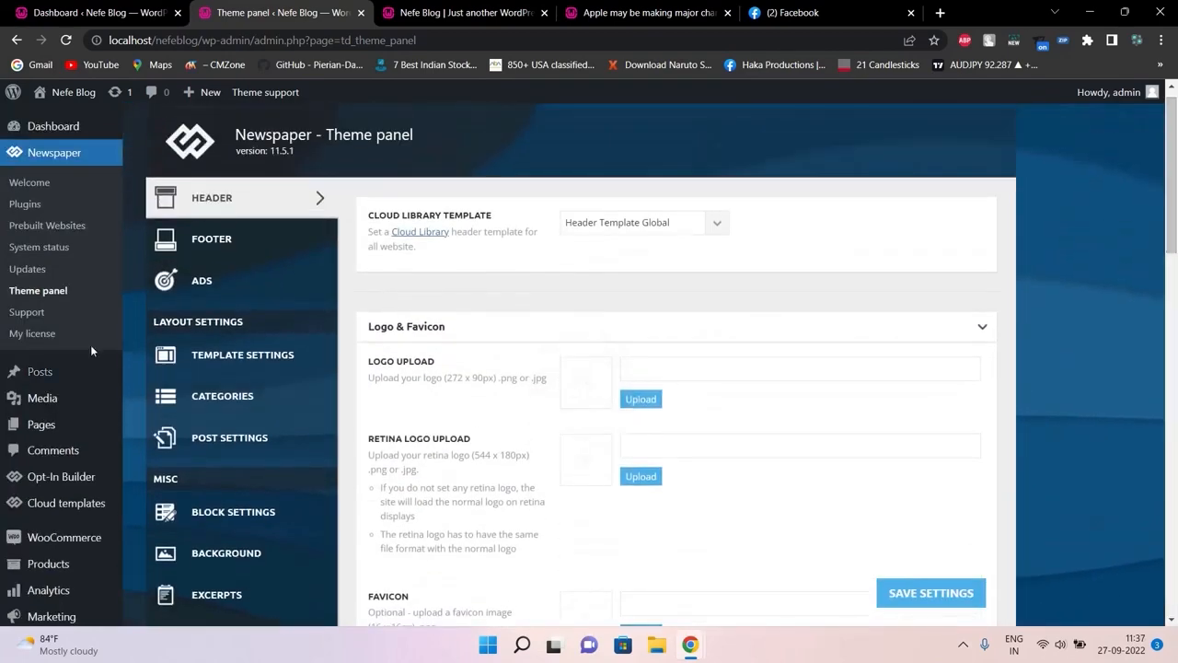
Open the theme panel's Footer section and check its 'Footer template' dropdown
click(237, 240)
click(625, 236)
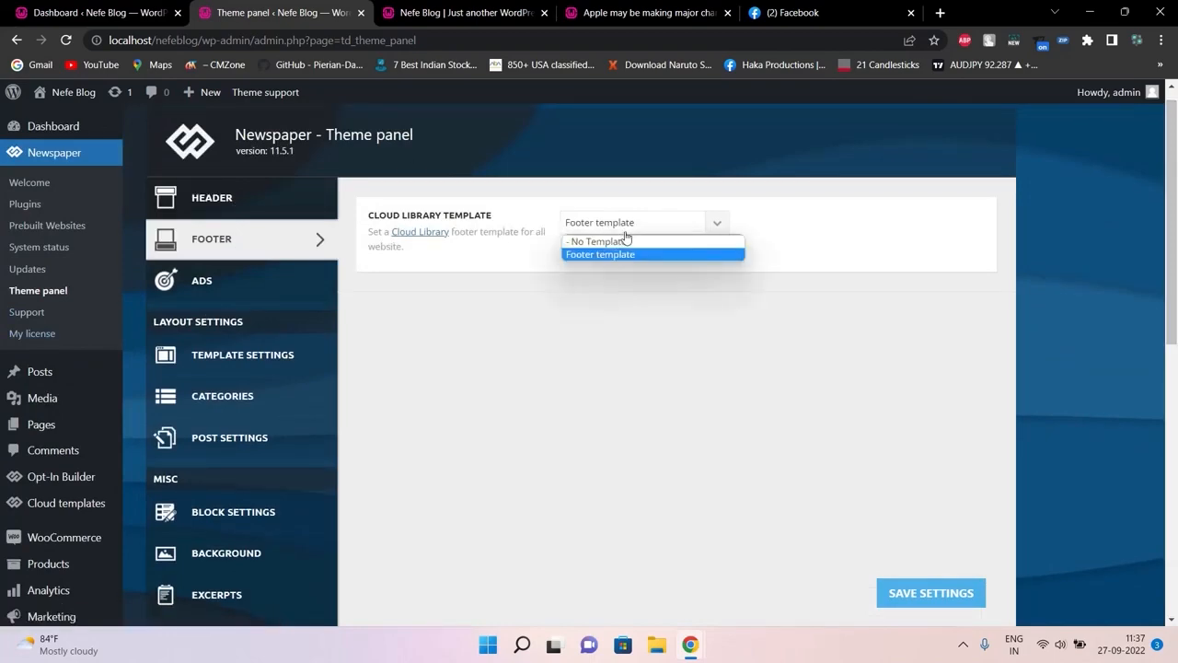
click(625, 236)
Review the homepage footer's columns and copyright links, then return to the theme panel
click(446, 11)
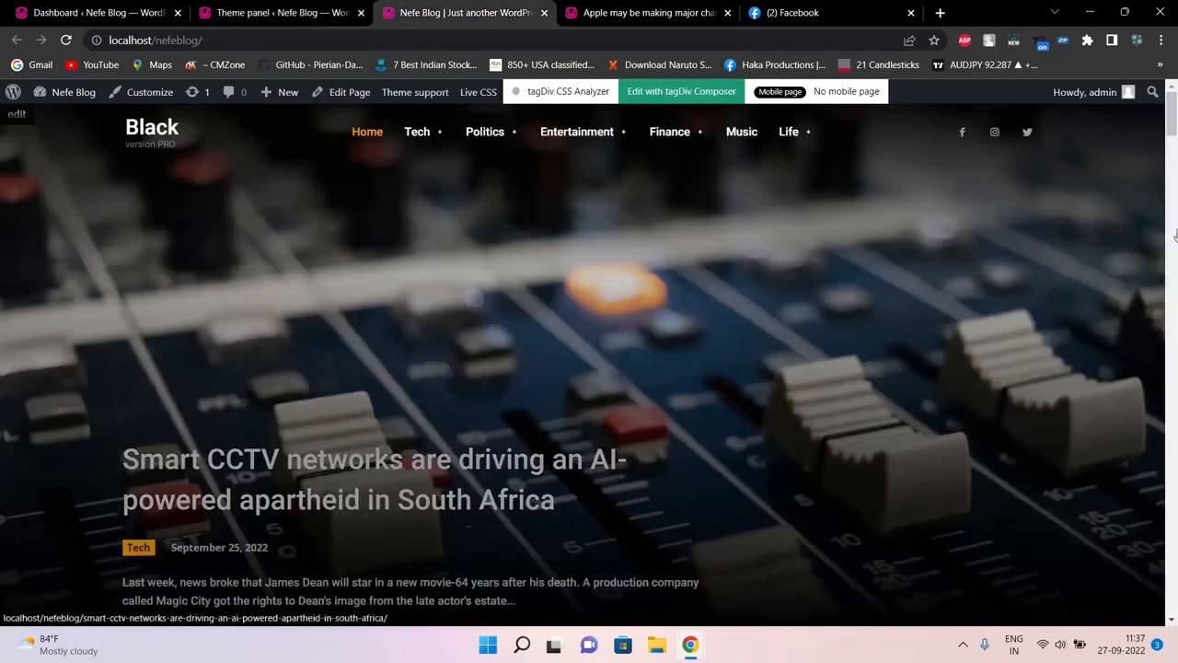
drag(1173, 116, 1176, 630)
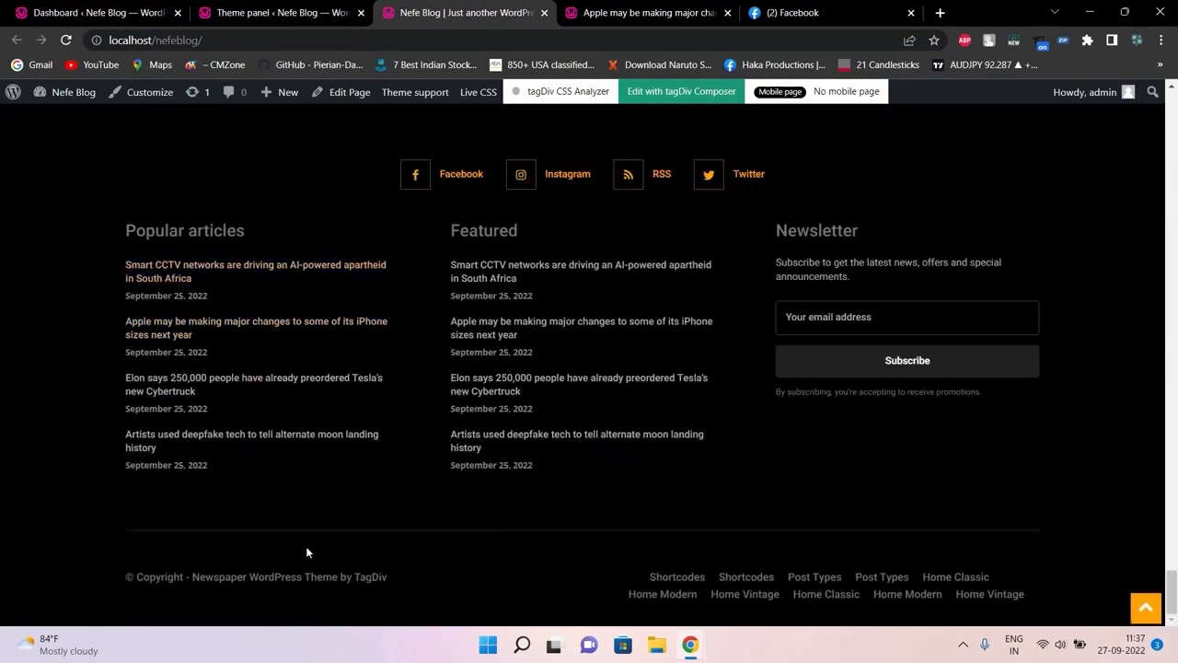
drag(608, 548, 896, 595)
drag(349, 186, 916, 421)
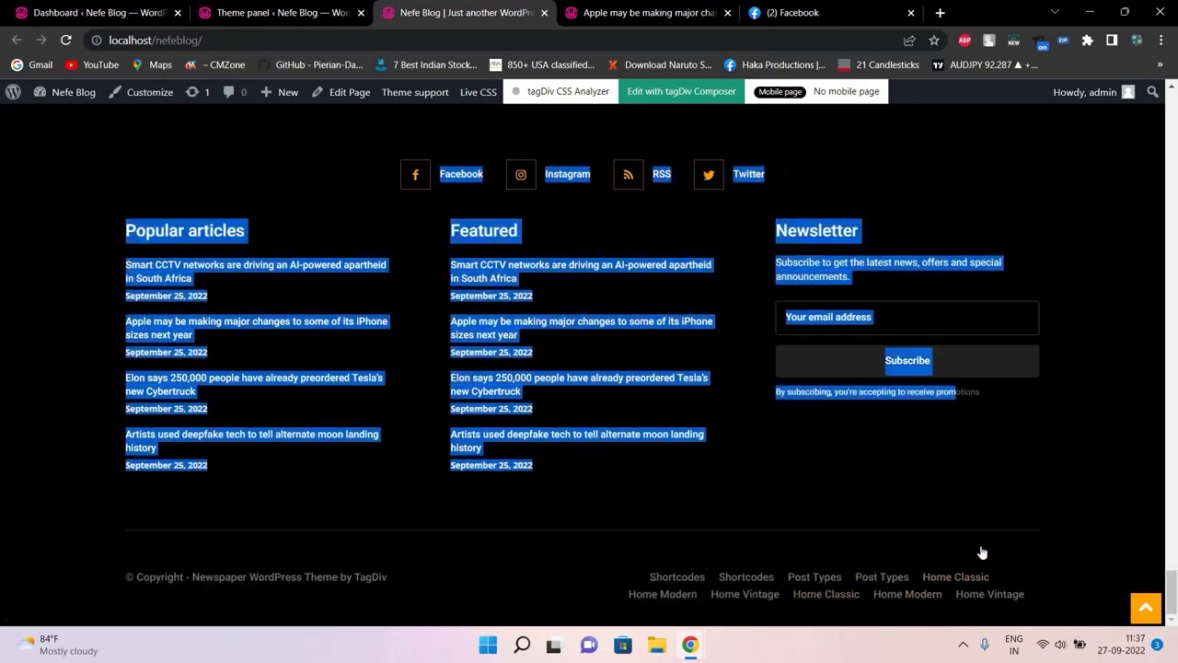
click(1037, 547)
drag(1075, 603, 187, 588)
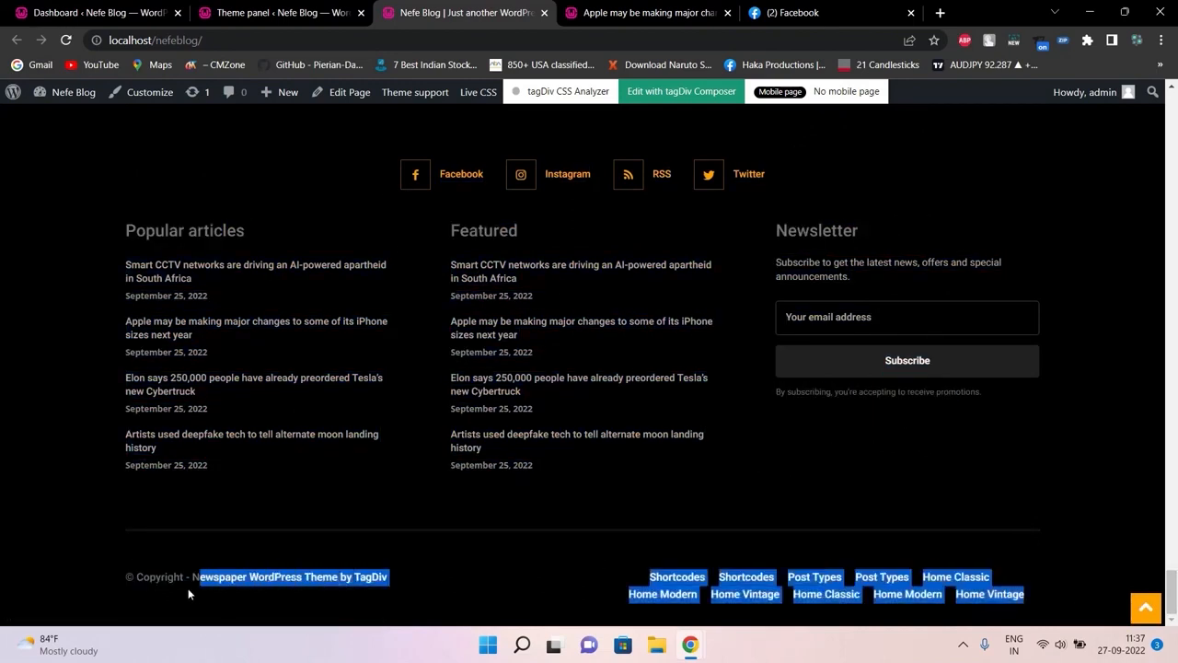
click(267, 11)
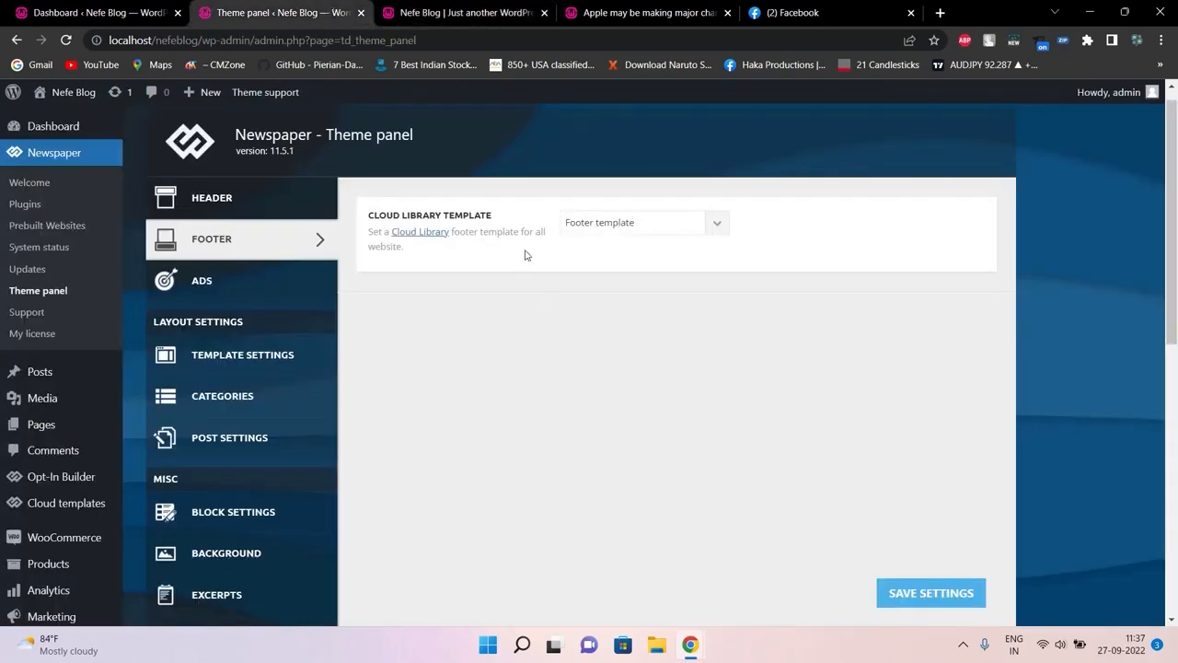
Inspect the Cloud Library Template dropdown, keeping 'Footer template' selected
click(634, 223)
click(633, 223)
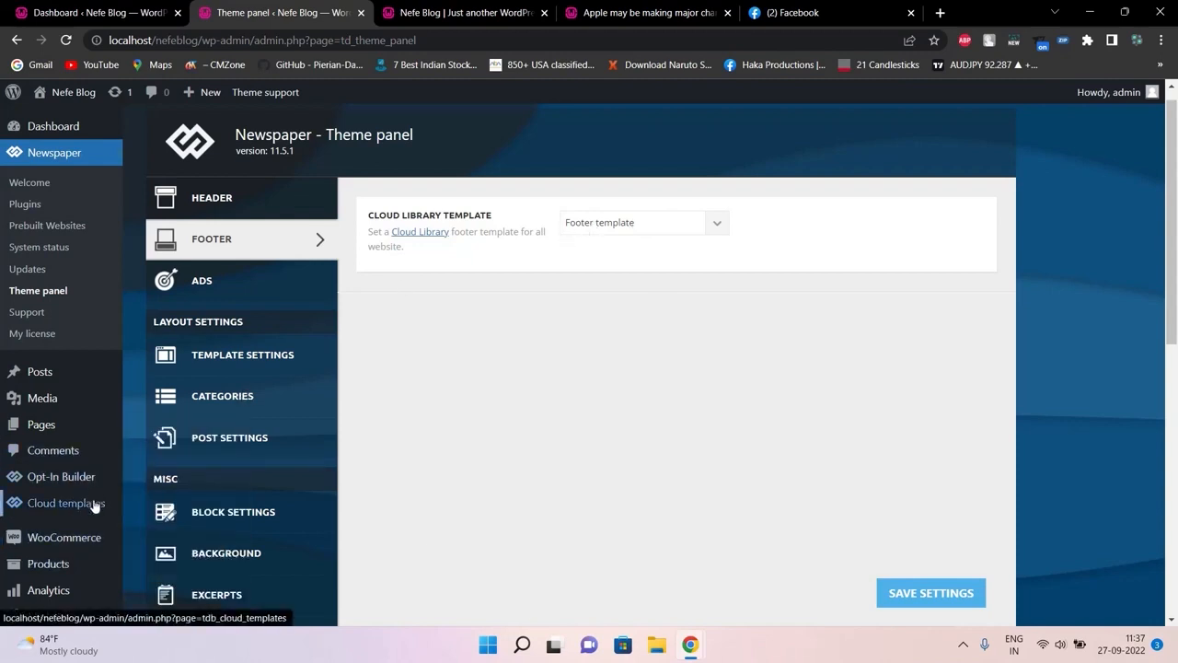
click(607, 227)
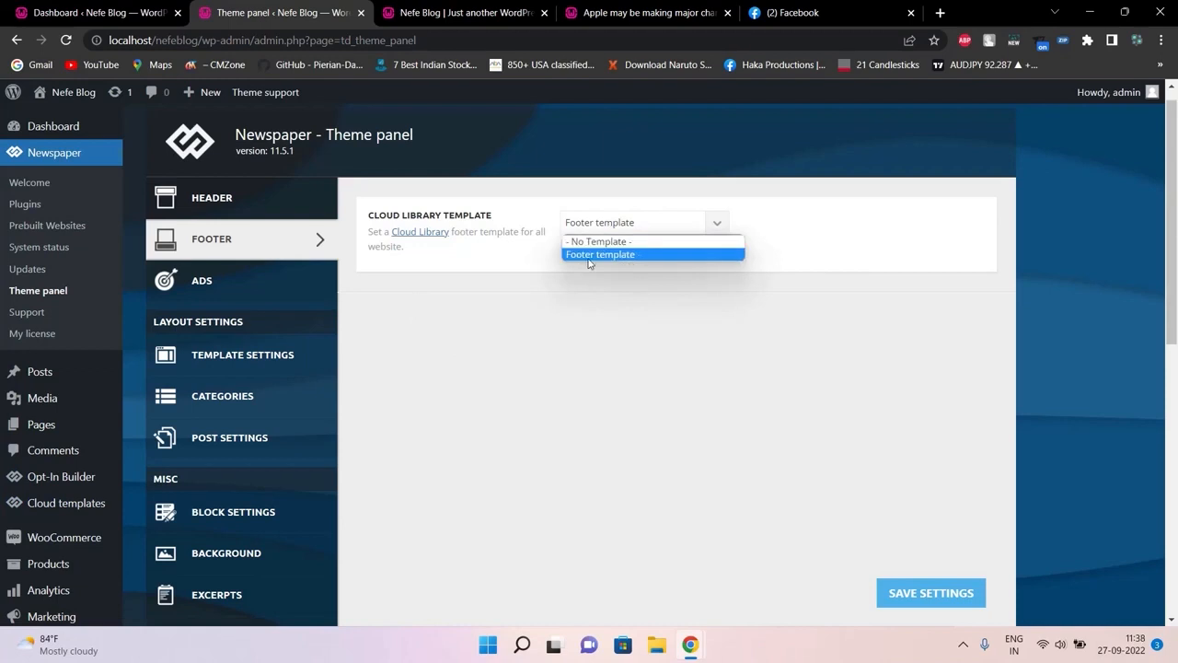
click(543, 360)
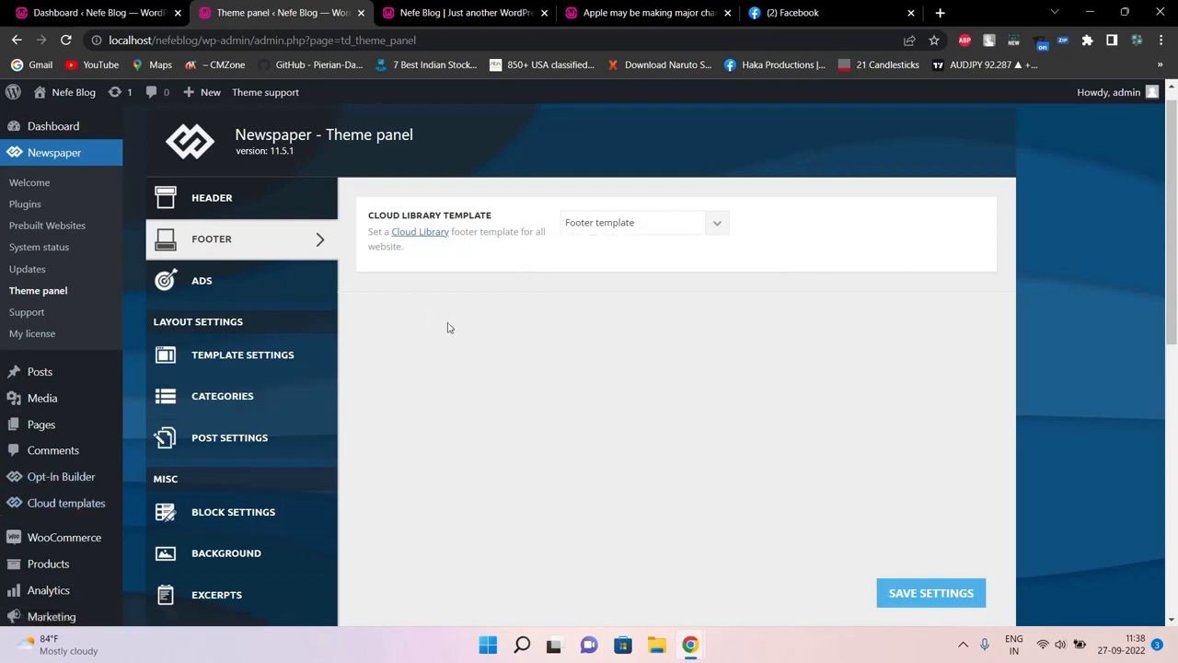
Open the Ads section, expand and collapse the Header ad options, and scroll the ad slots
click(266, 282)
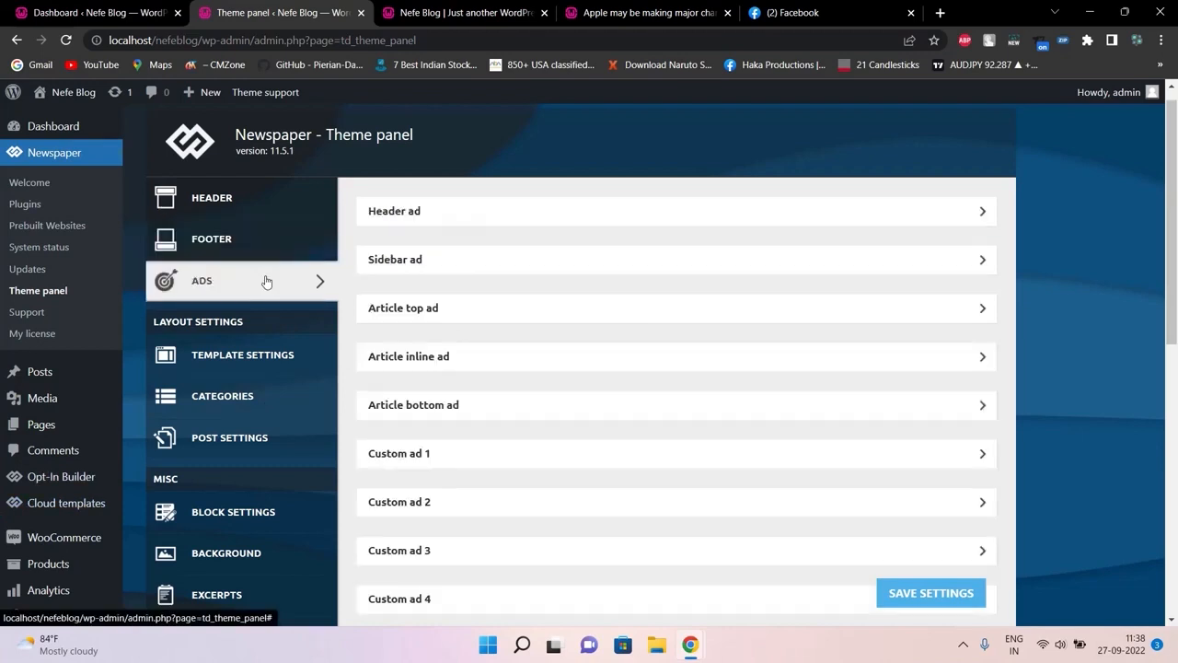
click(523, 211)
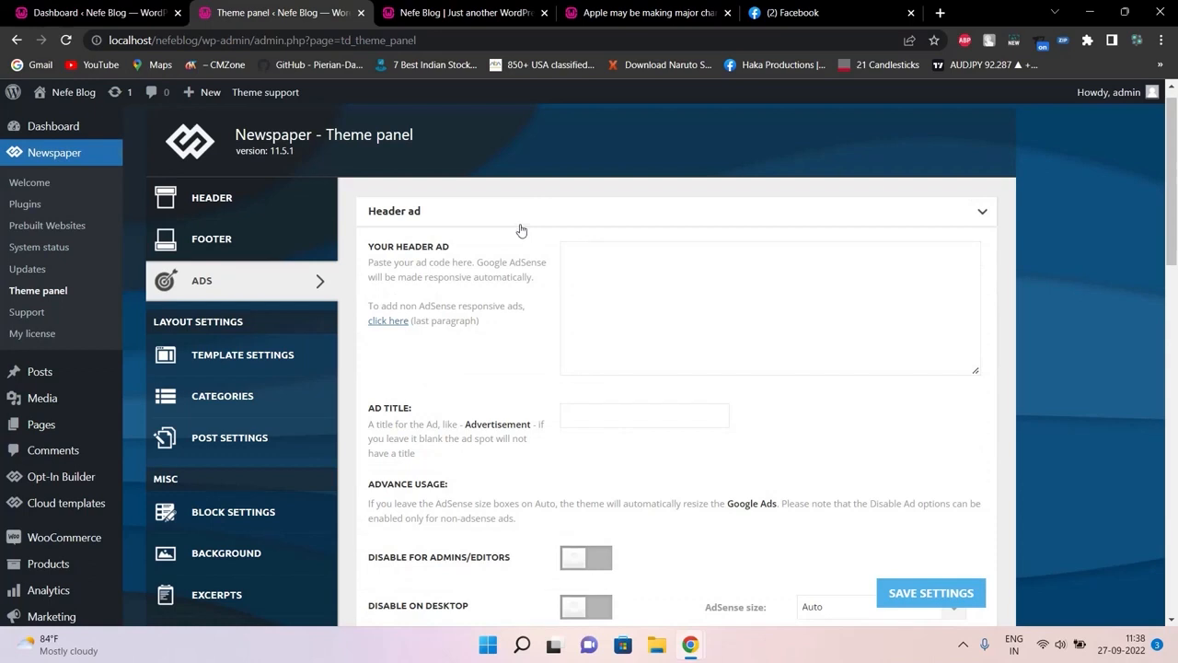
click(503, 220)
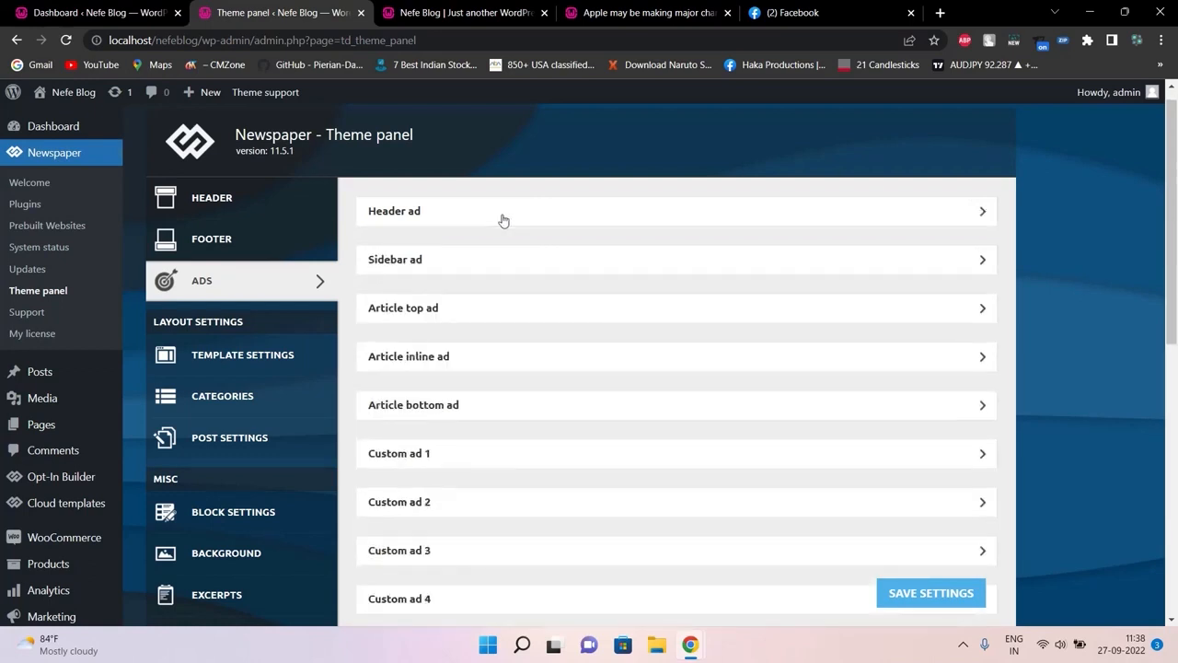
click(504, 220)
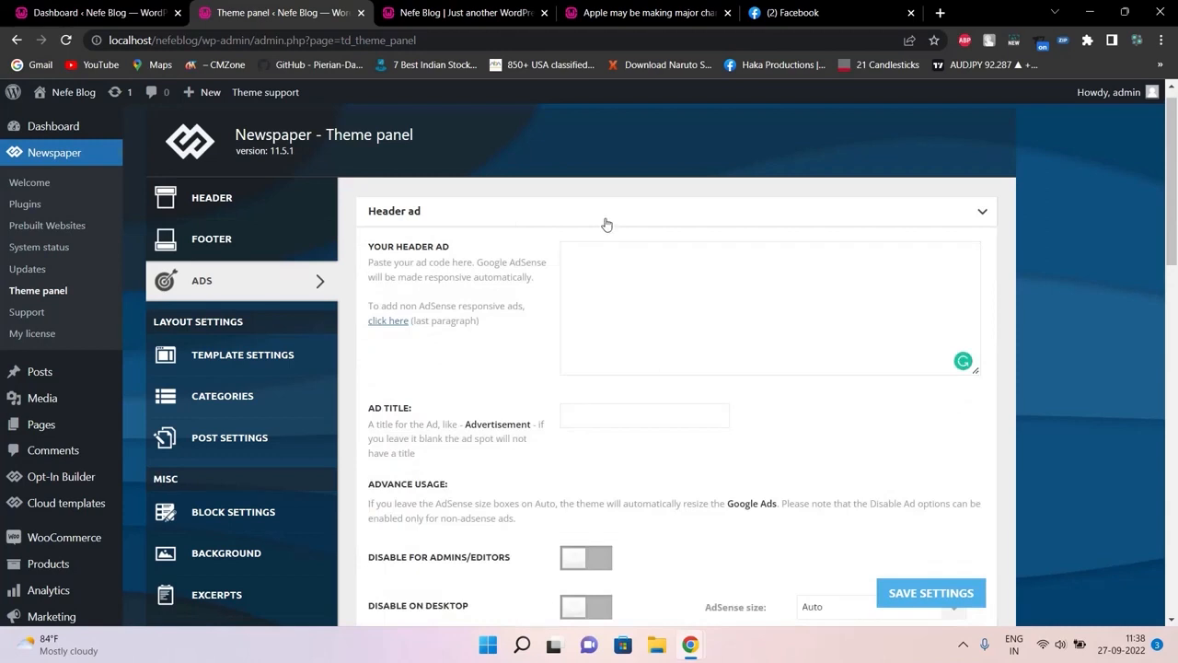
click(605, 219)
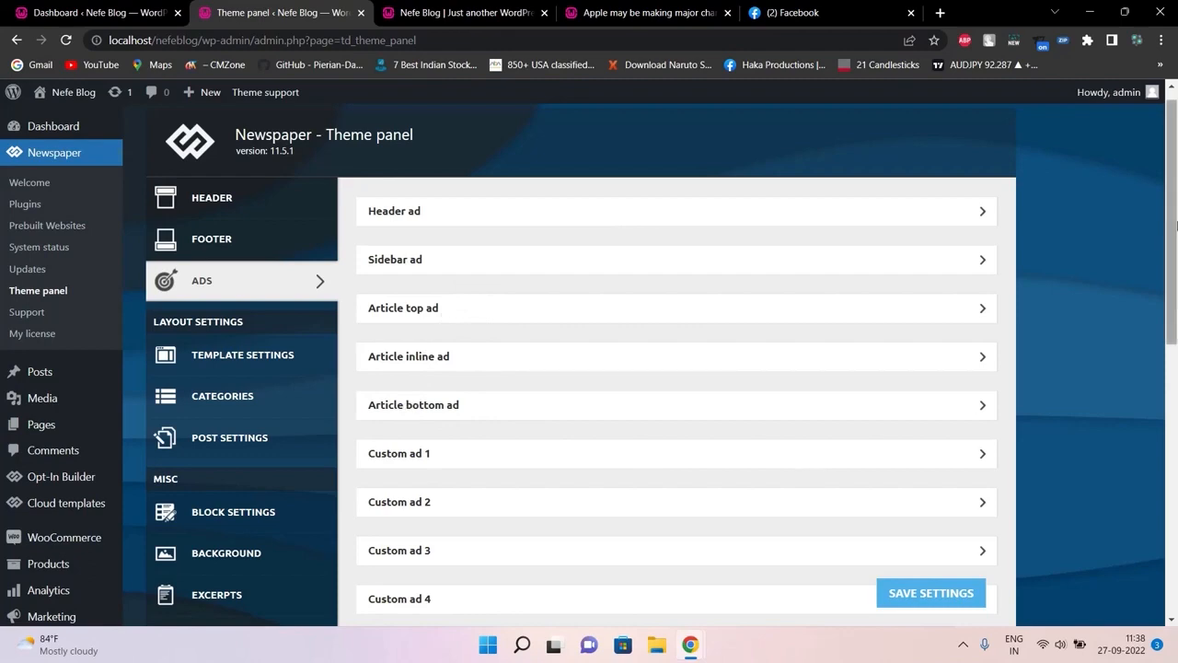
mouse_move(1176, 230)
mouse_down()
mouse_move(1176, 533)
mouse_move(1175, 245)
mouse_up()
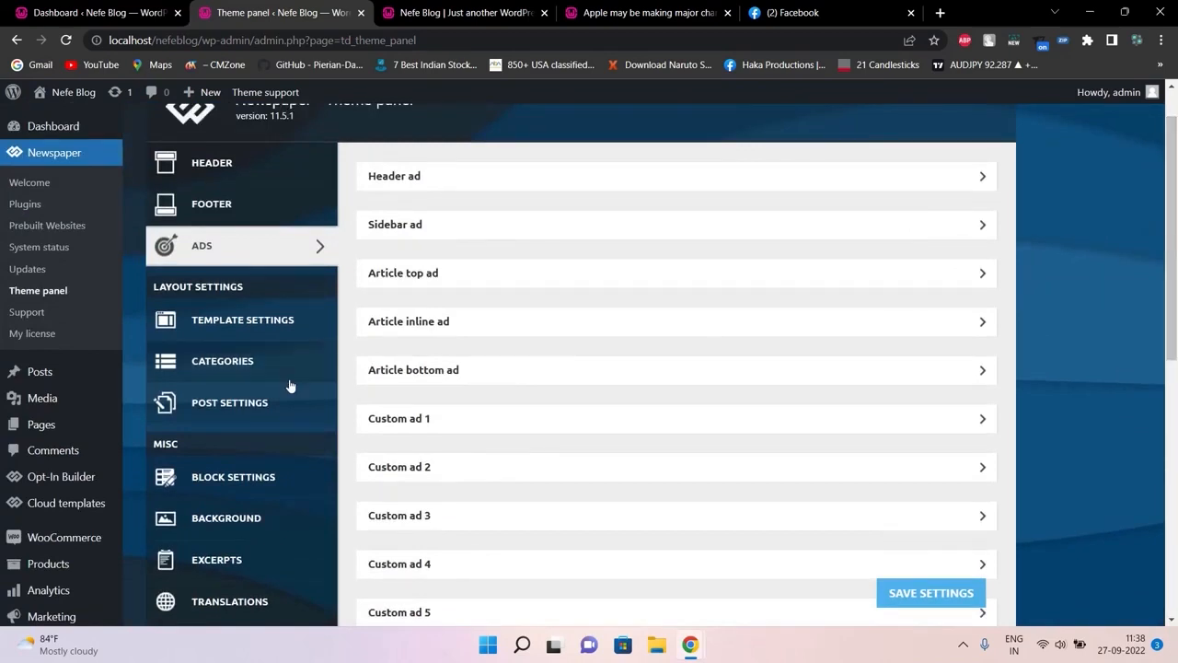
Open Template Settings and look over the Smart sidebar and ToTop button options
click(230, 335)
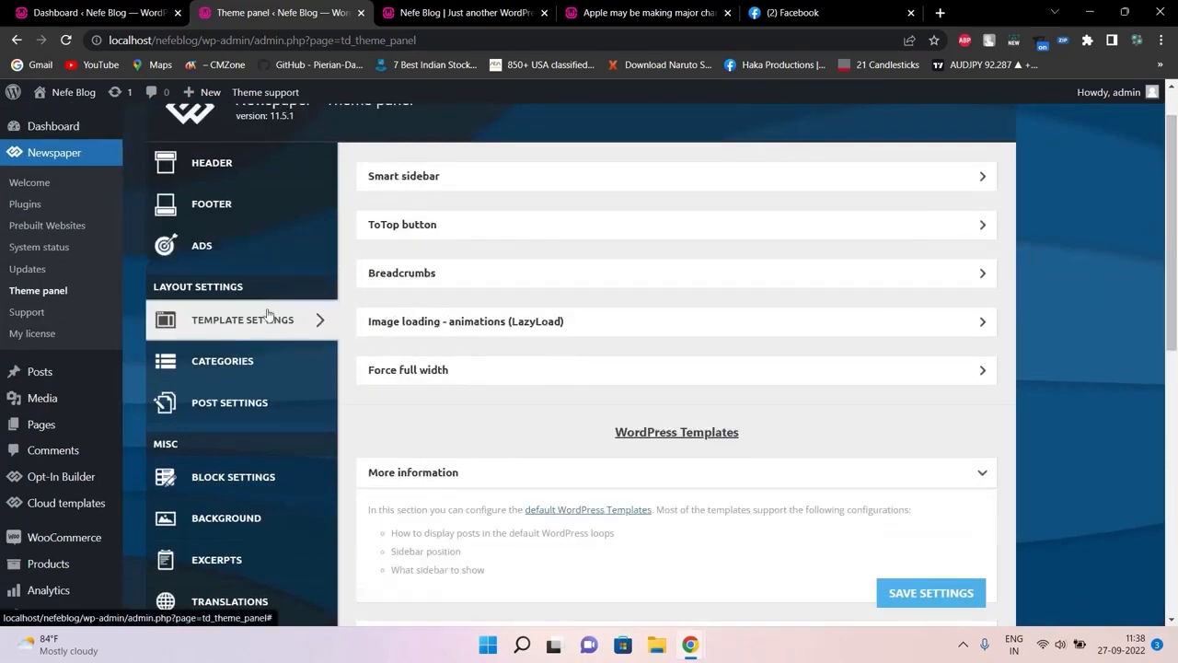
click(445, 176)
click(465, 179)
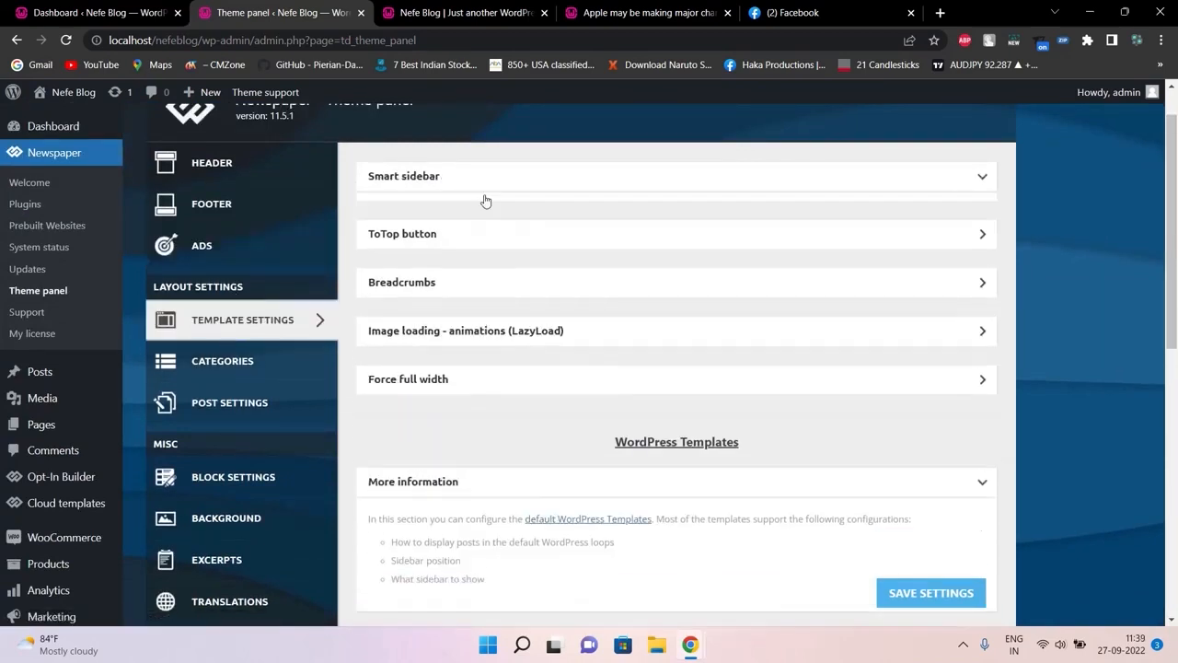
click(434, 230)
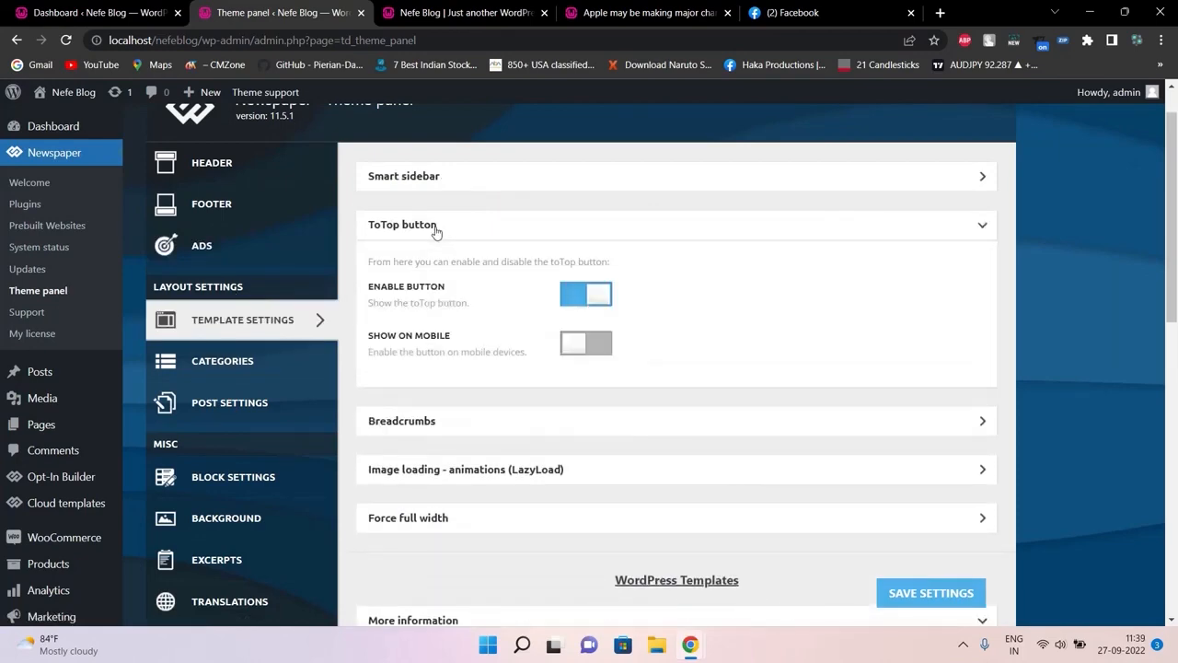
click(436, 232)
Test the back-to-top button on the iPhone article, then return to the theme panel
click(644, 12)
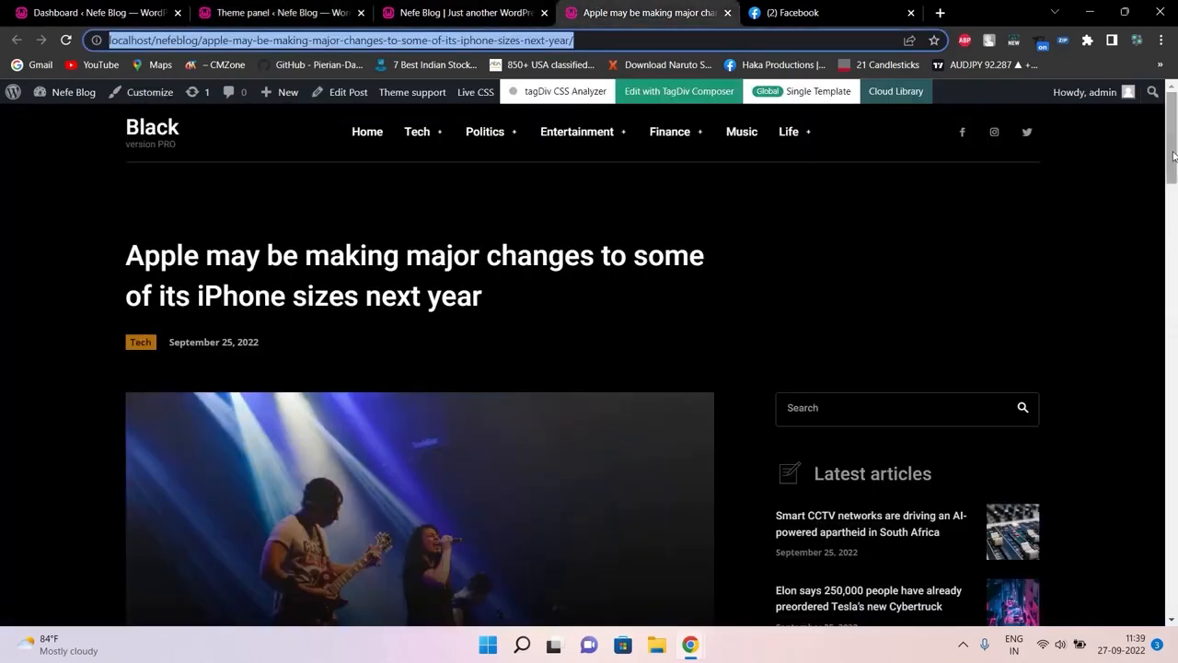
drag(1174, 156, 1151, 642)
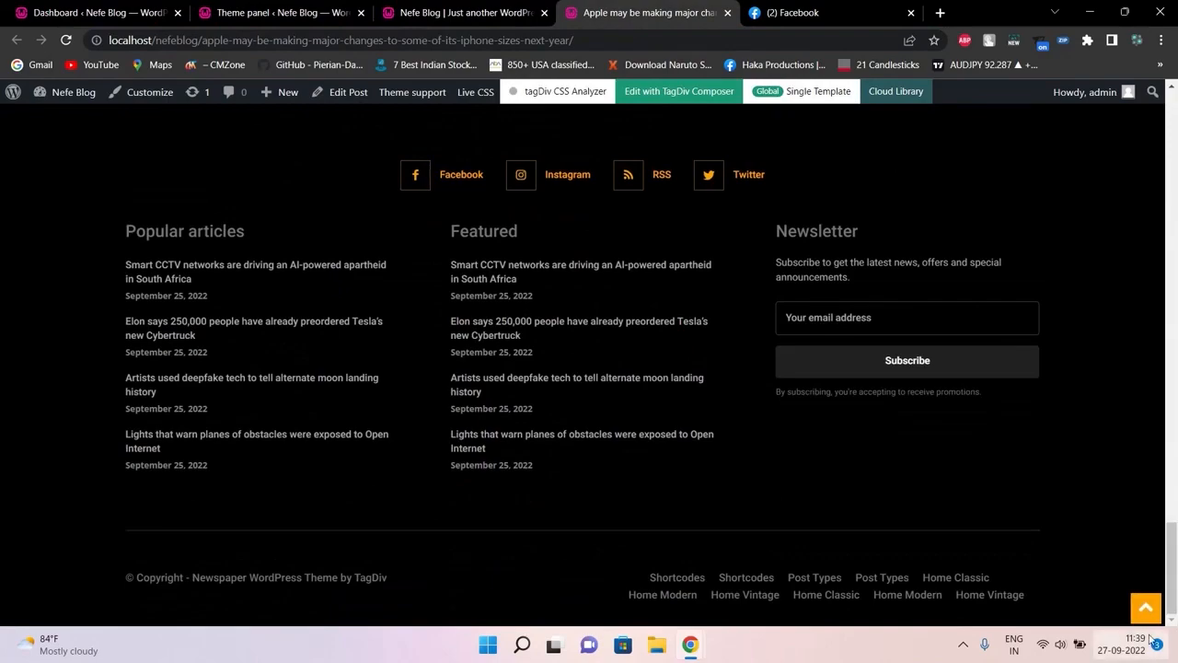
click(1147, 608)
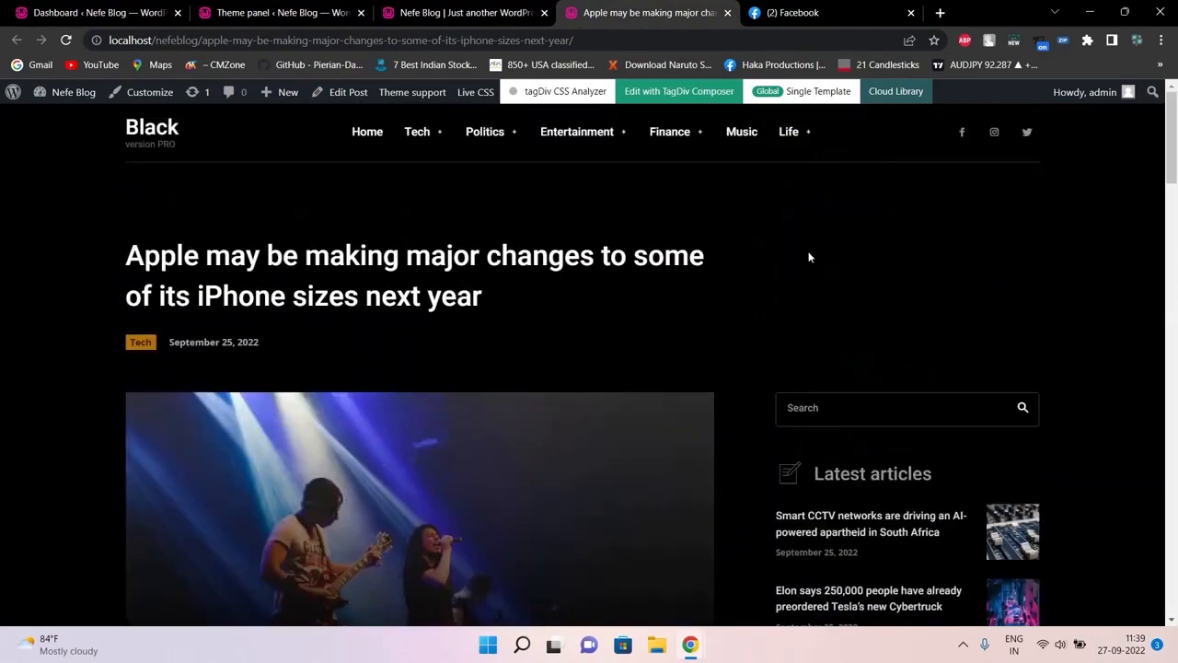
click(268, 12)
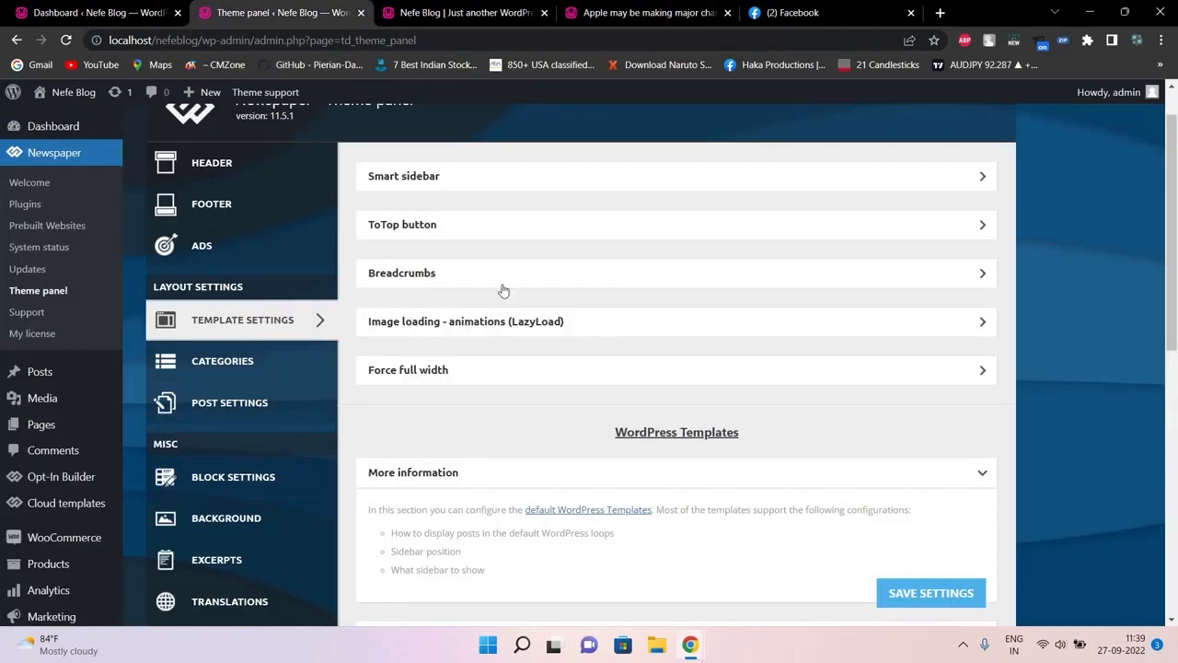
Open Categories settings, view the Cloud Library Template choices unchanged, and browse the per-category list
click(284, 374)
click(603, 221)
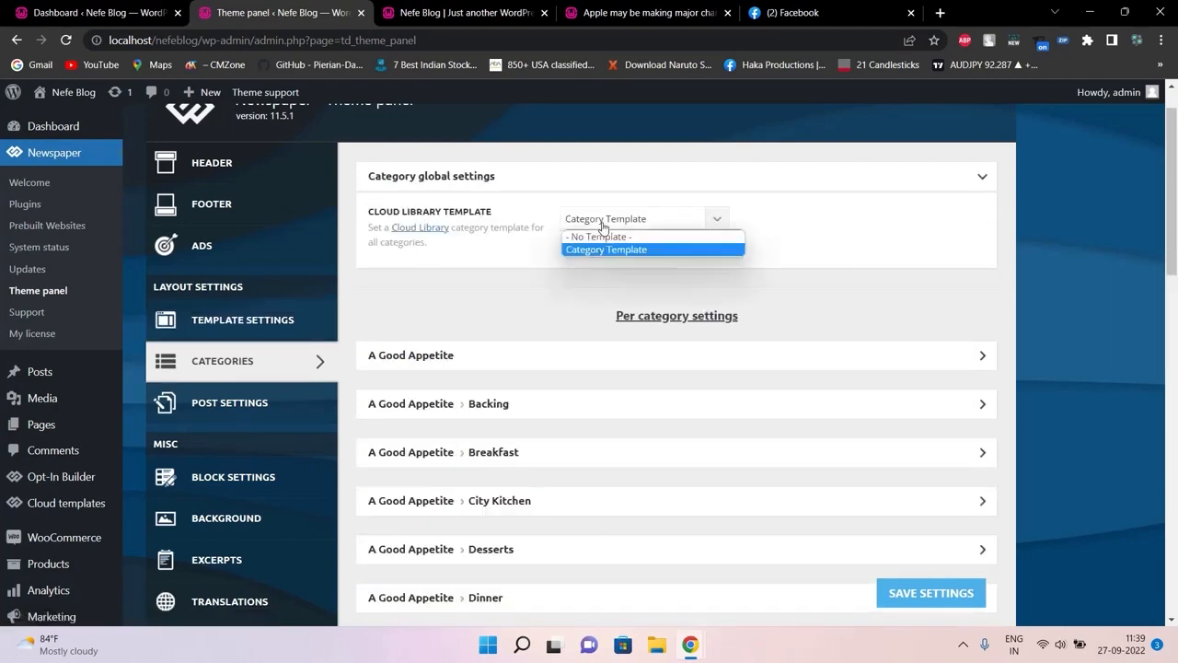
click(545, 279)
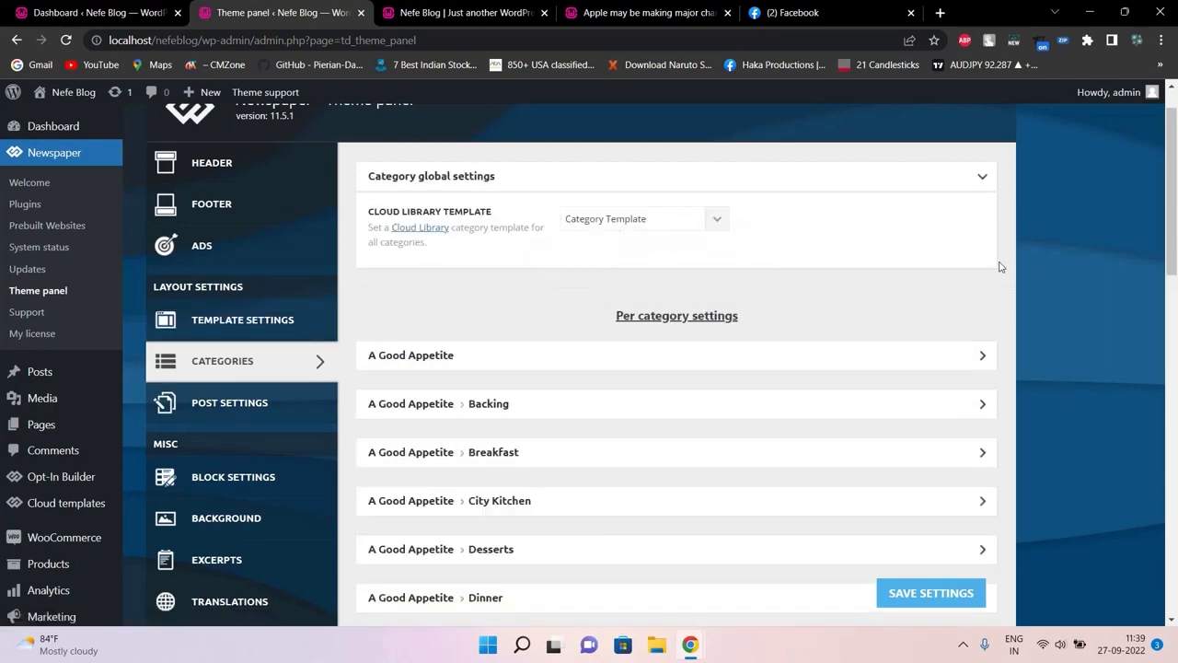
drag(1176, 200, 1176, 241)
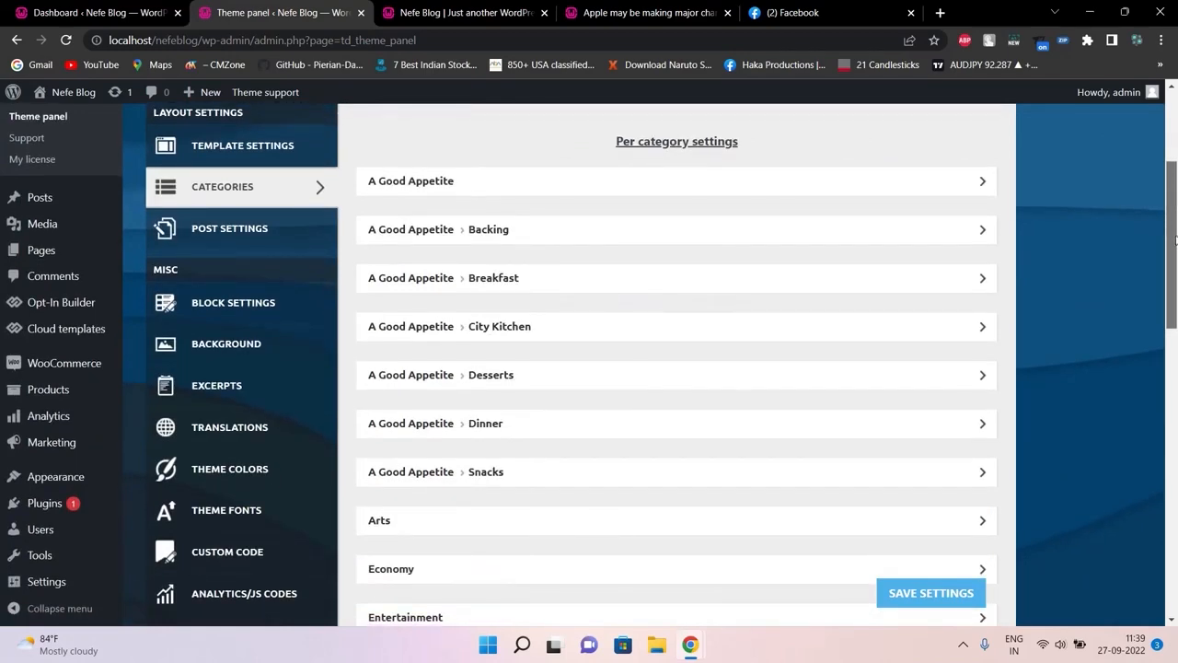
drag(1176, 241, 1176, 190)
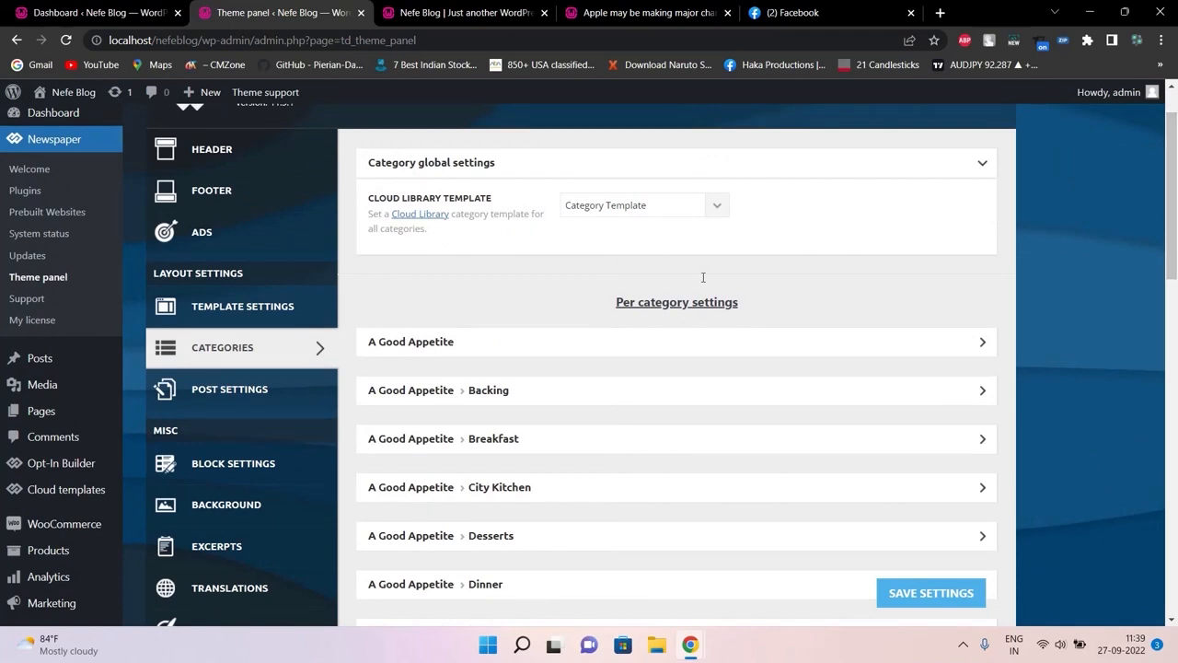
Open Post Settings and expand General post settings and the site-wide default post template
click(284, 399)
click(531, 175)
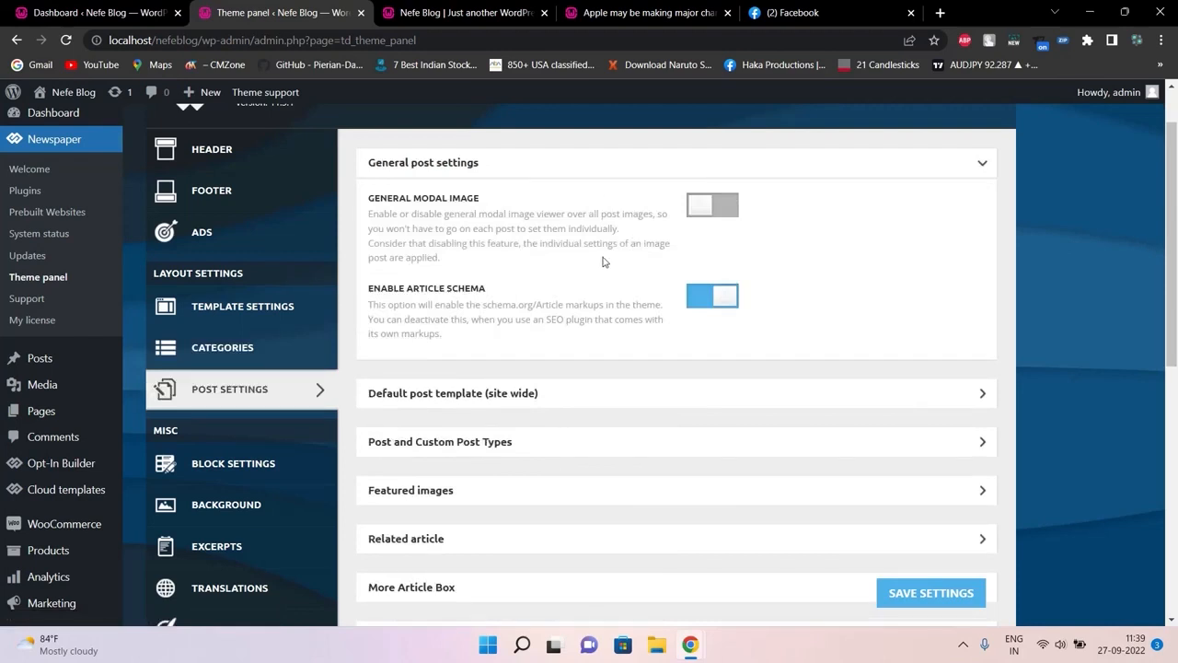
click(578, 393)
drag(1174, 147, 1147, 292)
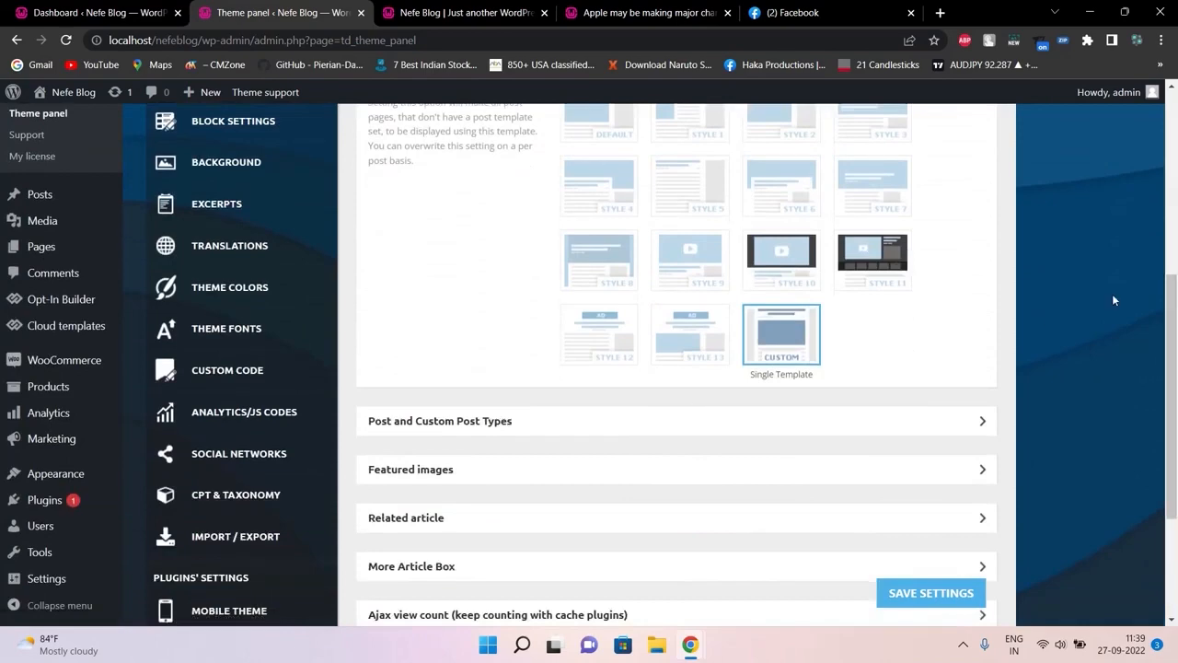
drag(1174, 311, 1174, 405)
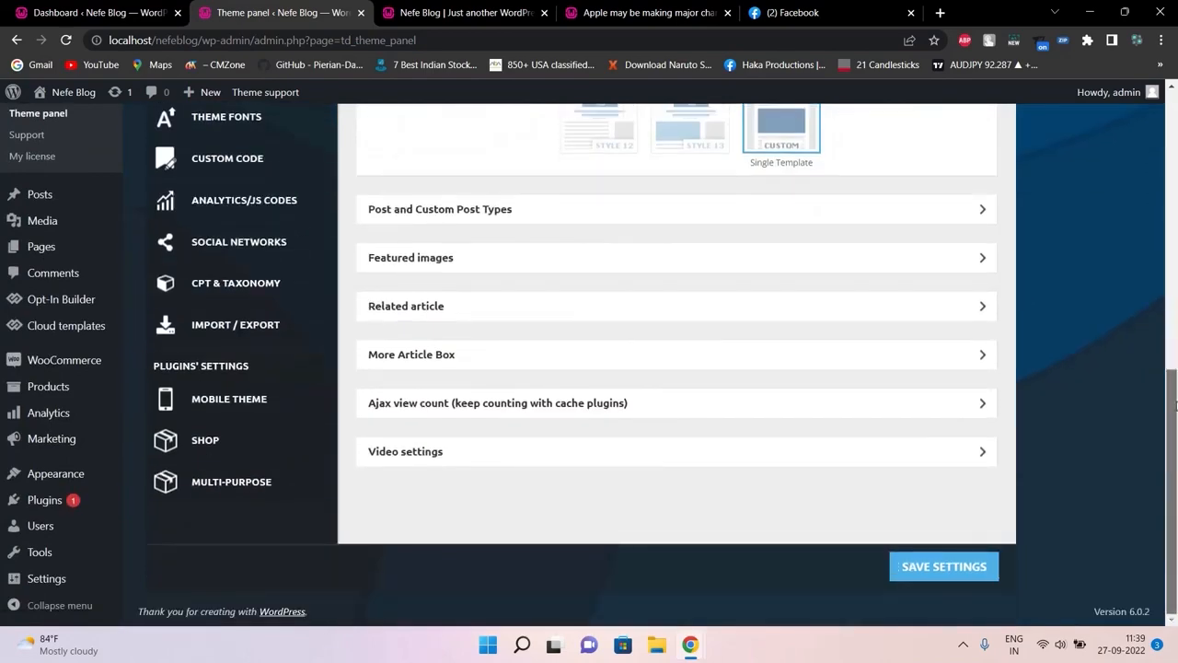
drag(1174, 396, 1173, 262)
Check the homepage and iPhone article pages, then return to Post Settings
click(403, 7)
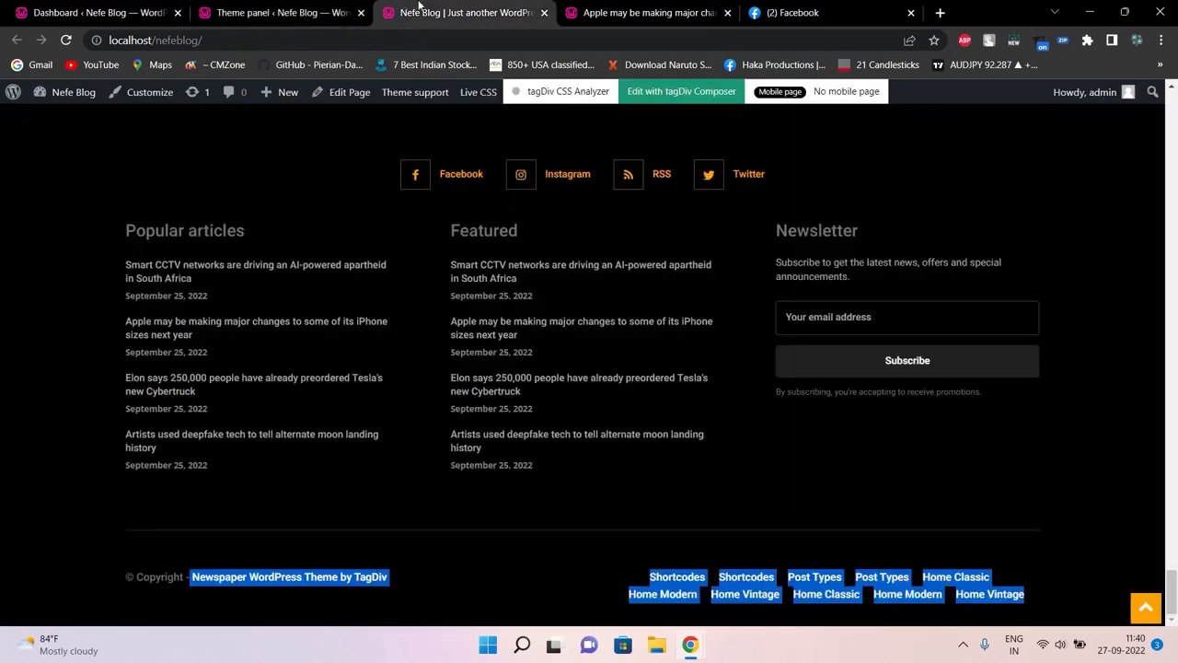
click(578, 7)
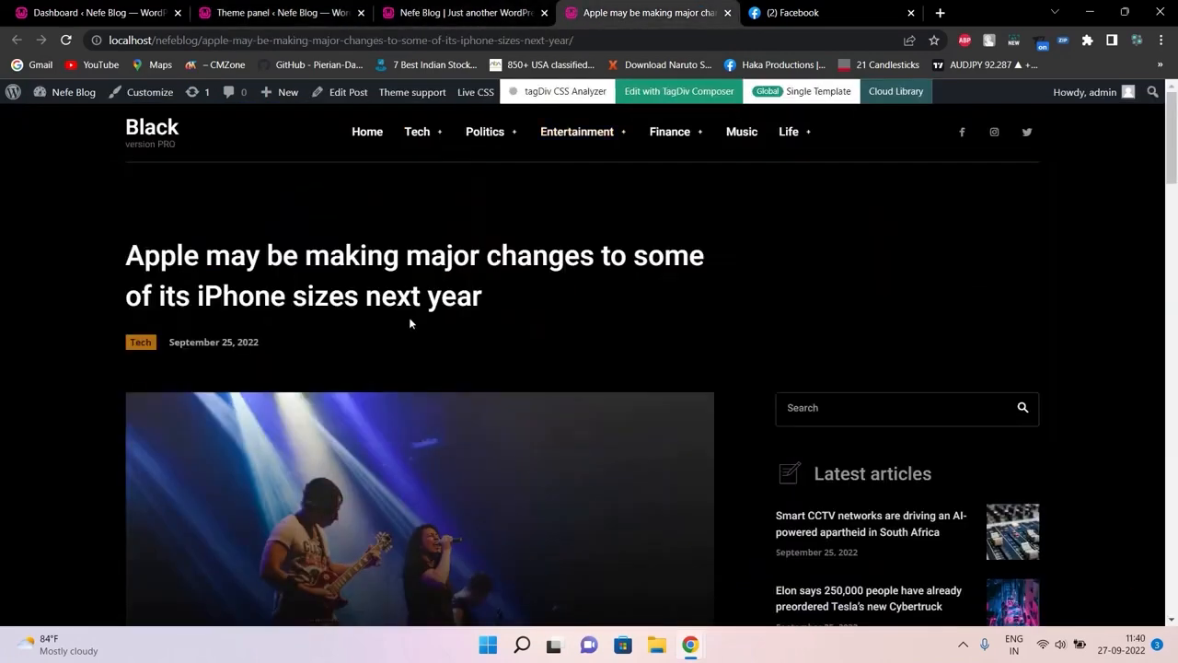
click(257, 11)
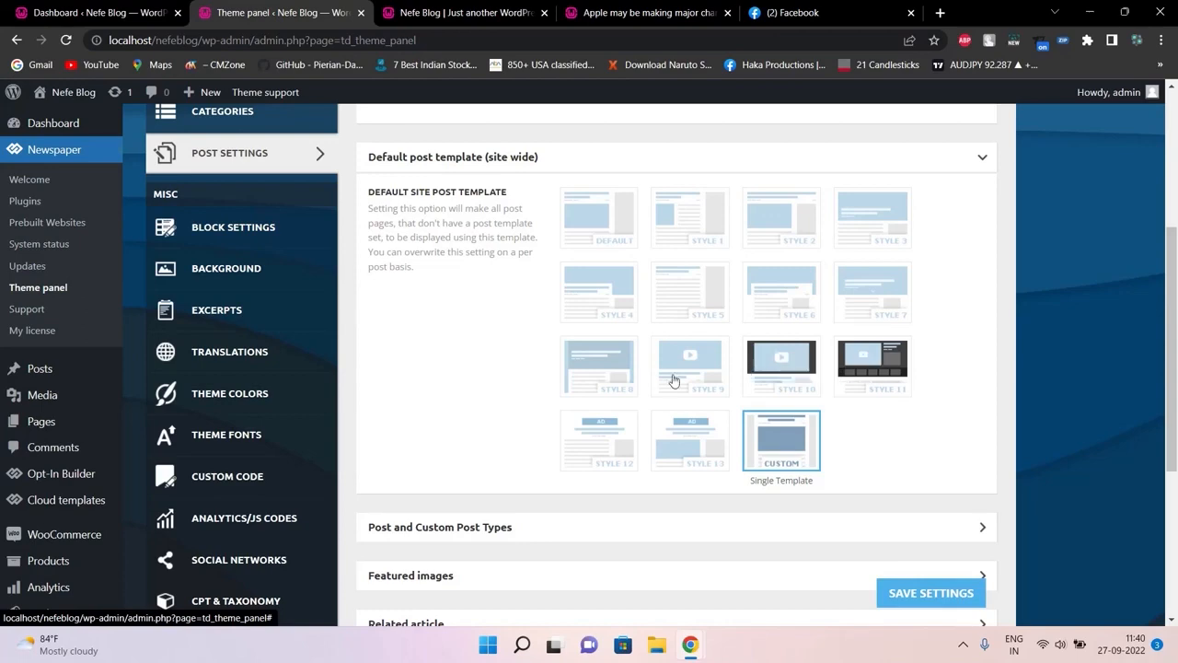
Open Block Settings and compare the current block headers on the Nefe Blog homepage
click(273, 234)
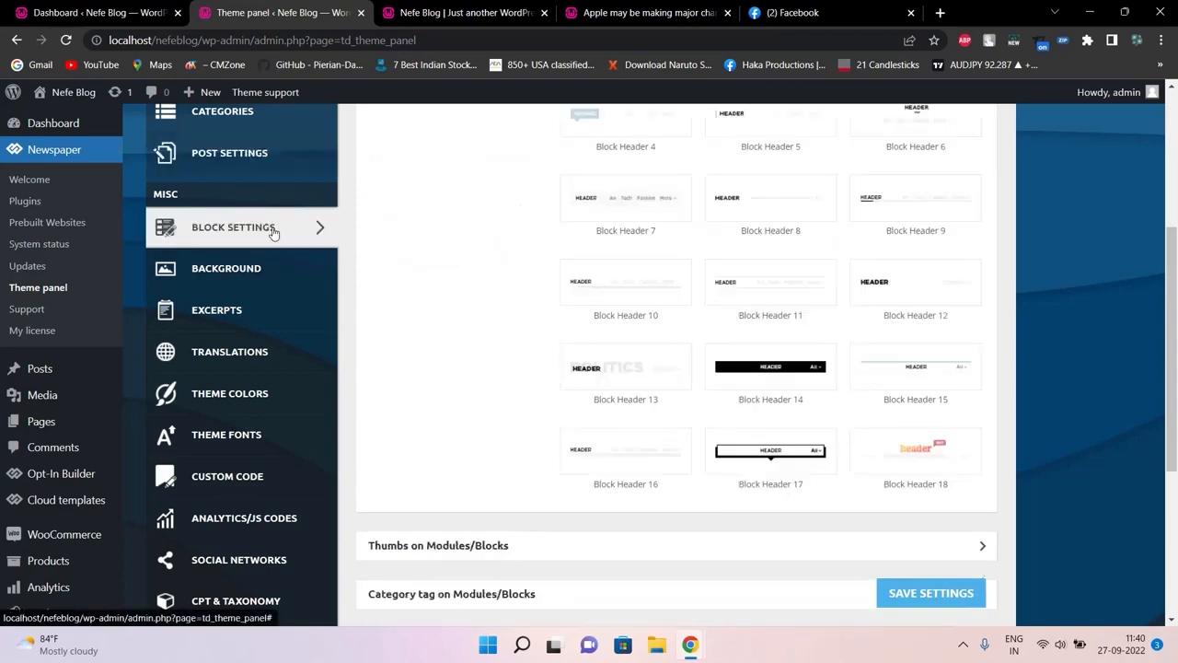
drag(1174, 247, 1171, 160)
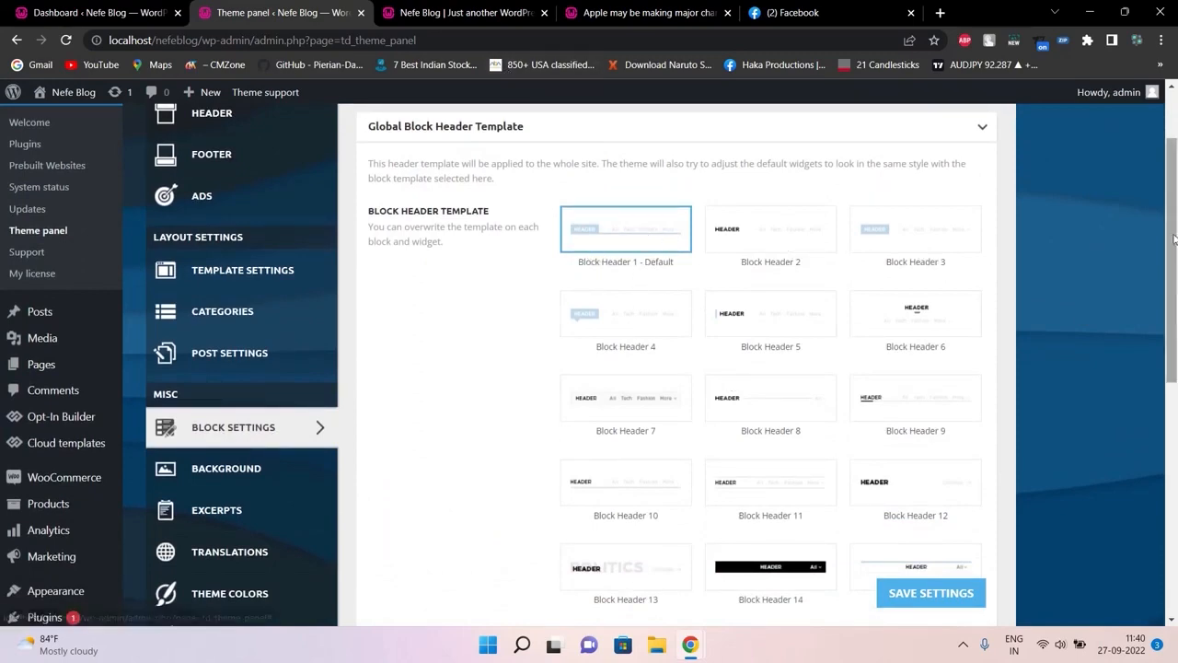
drag(1172, 239, 1173, 200)
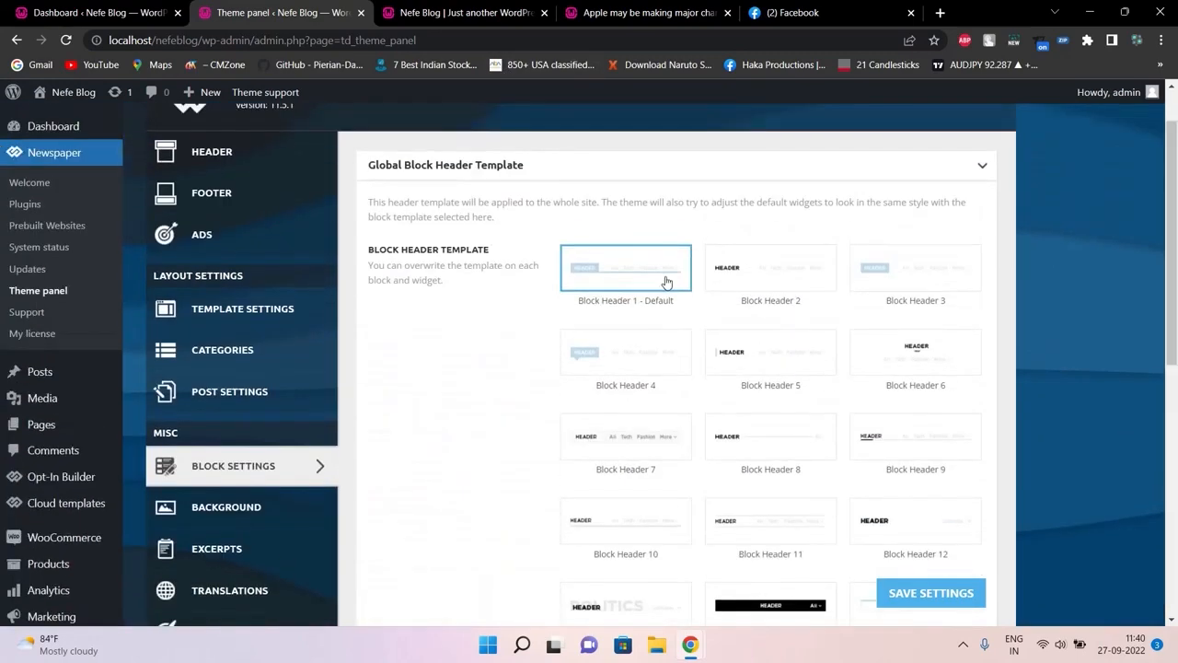
click(416, 10)
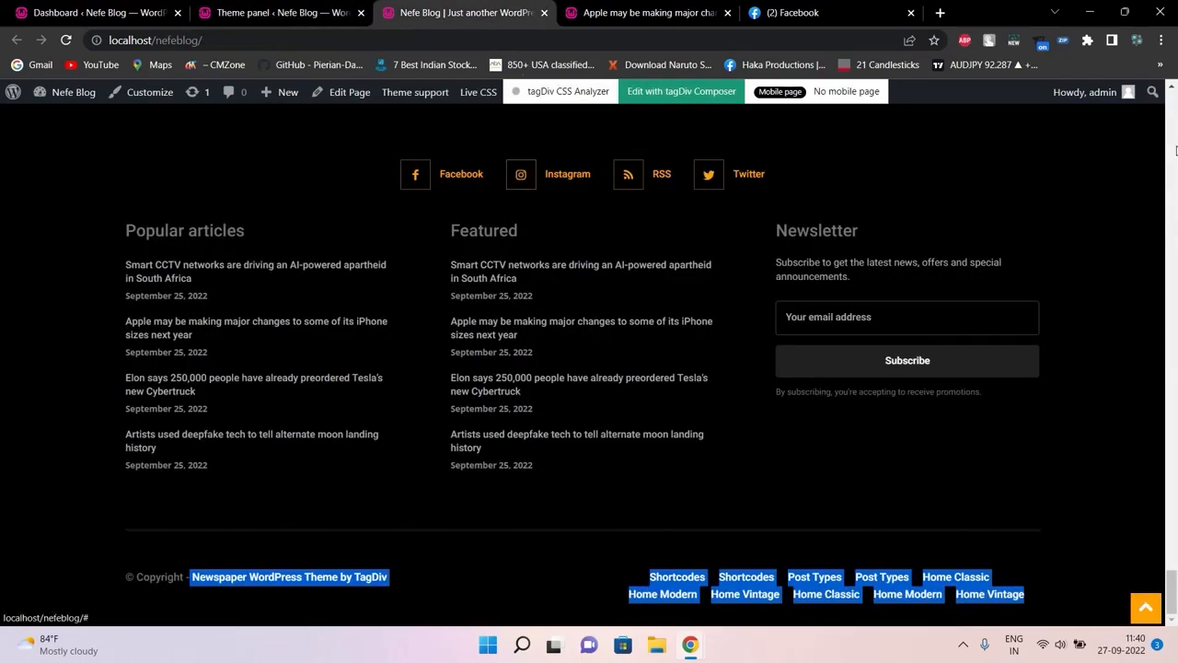
drag(1173, 592, 1177, 150)
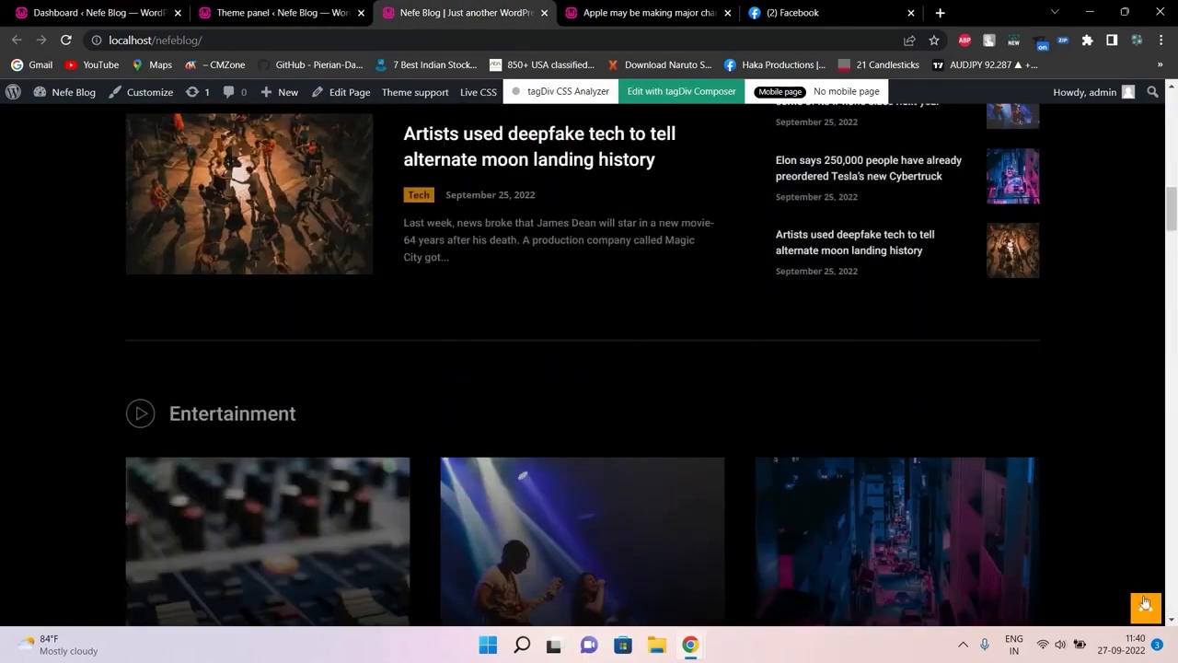
click(1145, 603)
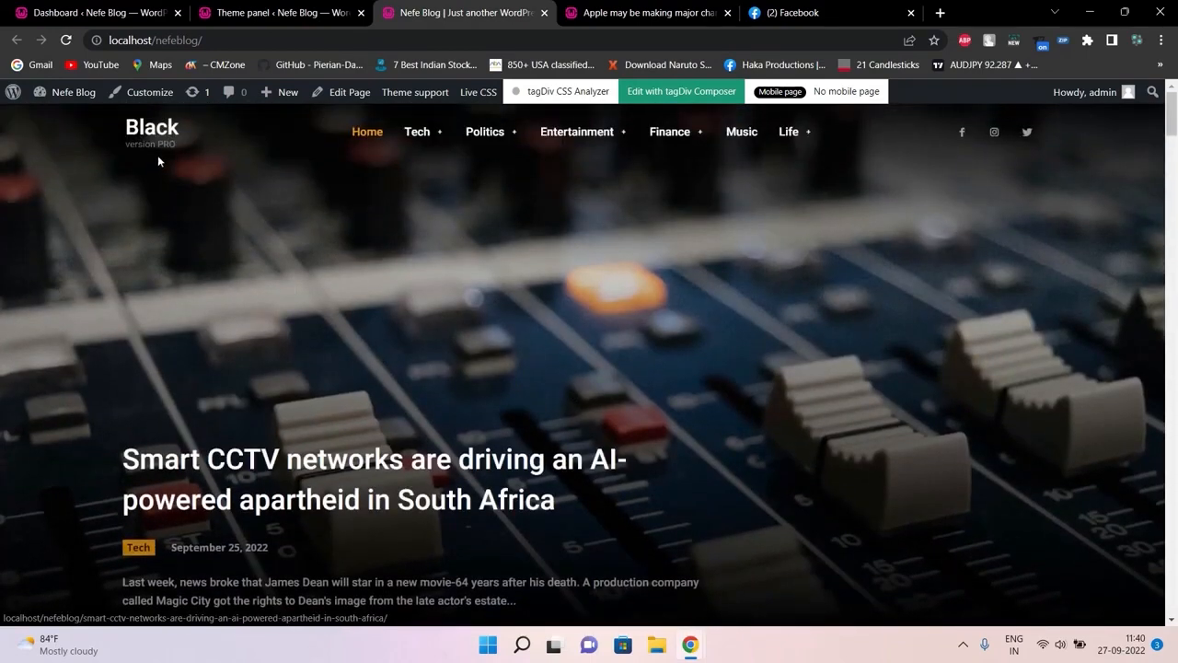
click(230, 7)
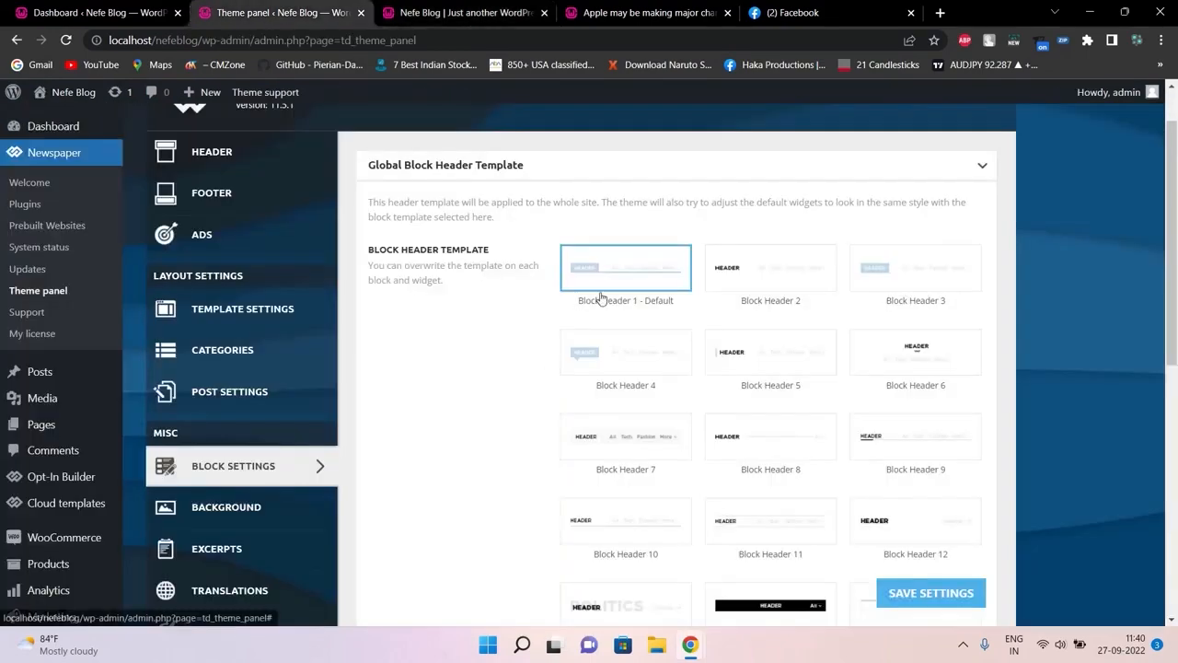
click(465, 12)
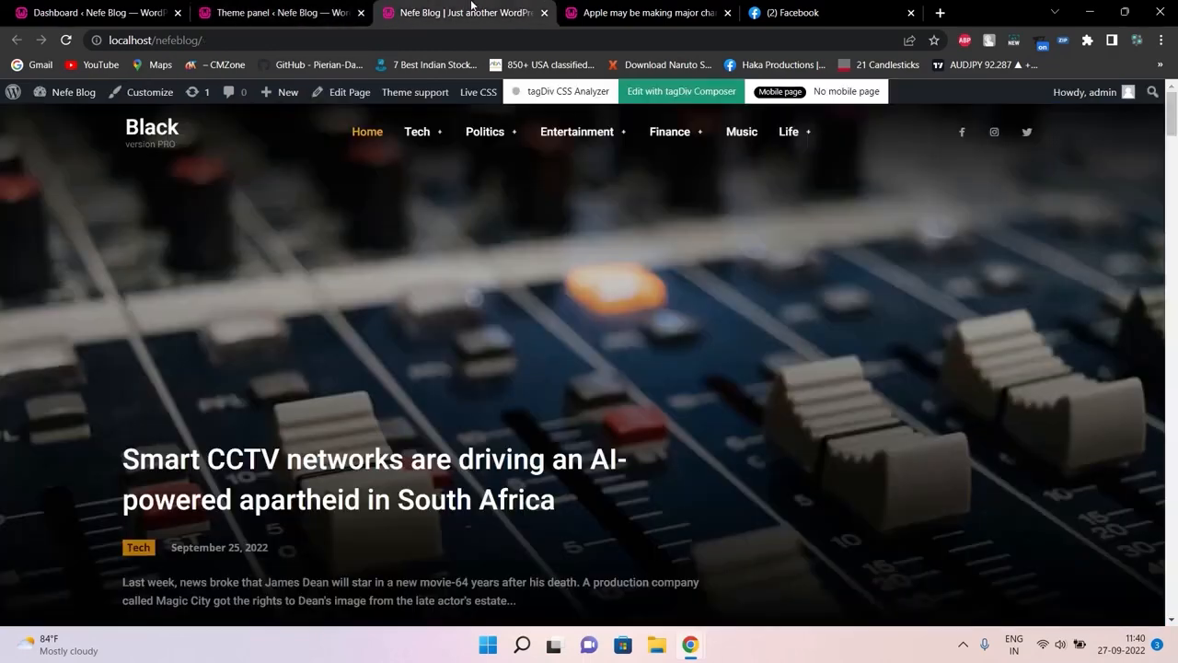
click(267, 12)
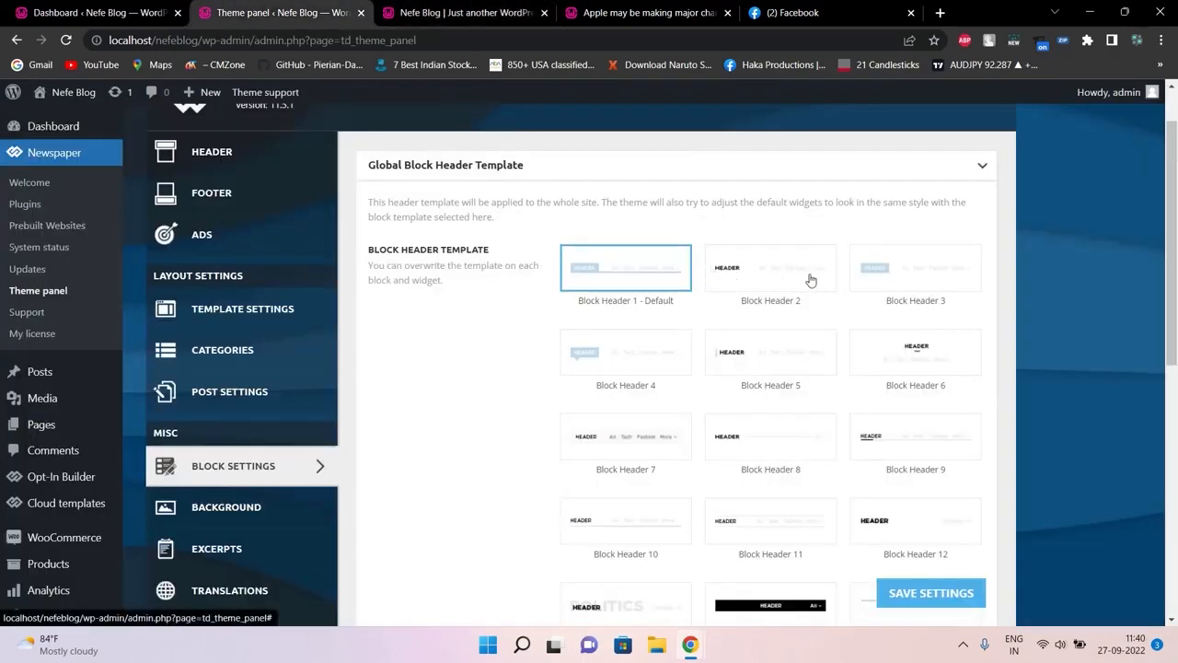
Select Block Header 6 as the global block header template and save the settings
scroll(1031, 276, down, 1)
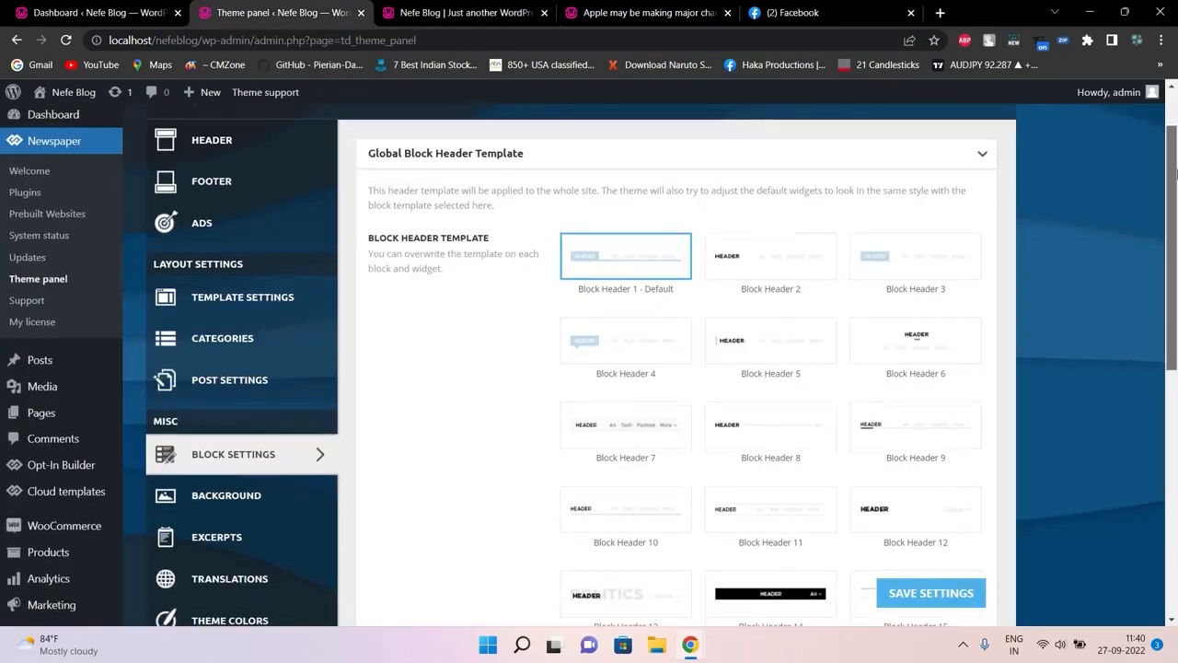
click(948, 336)
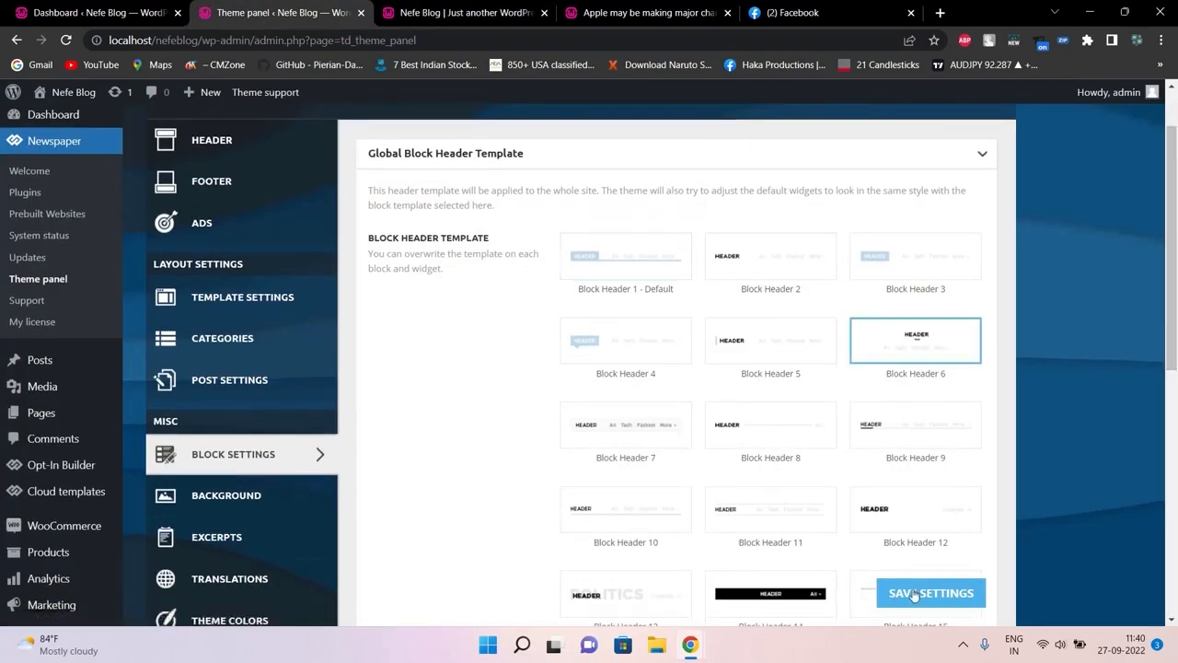
click(907, 593)
Reload the Nefe Blog homepage to see the new header, then return to the theme panel
click(470, 12)
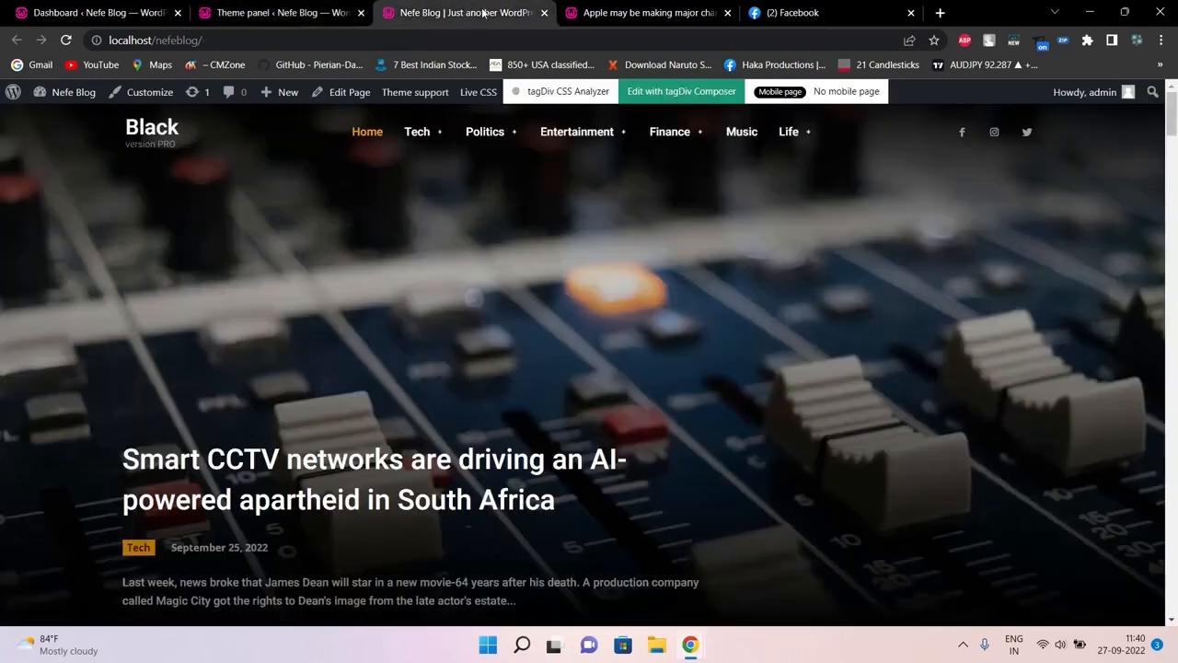
click(493, 37)
key(Return)
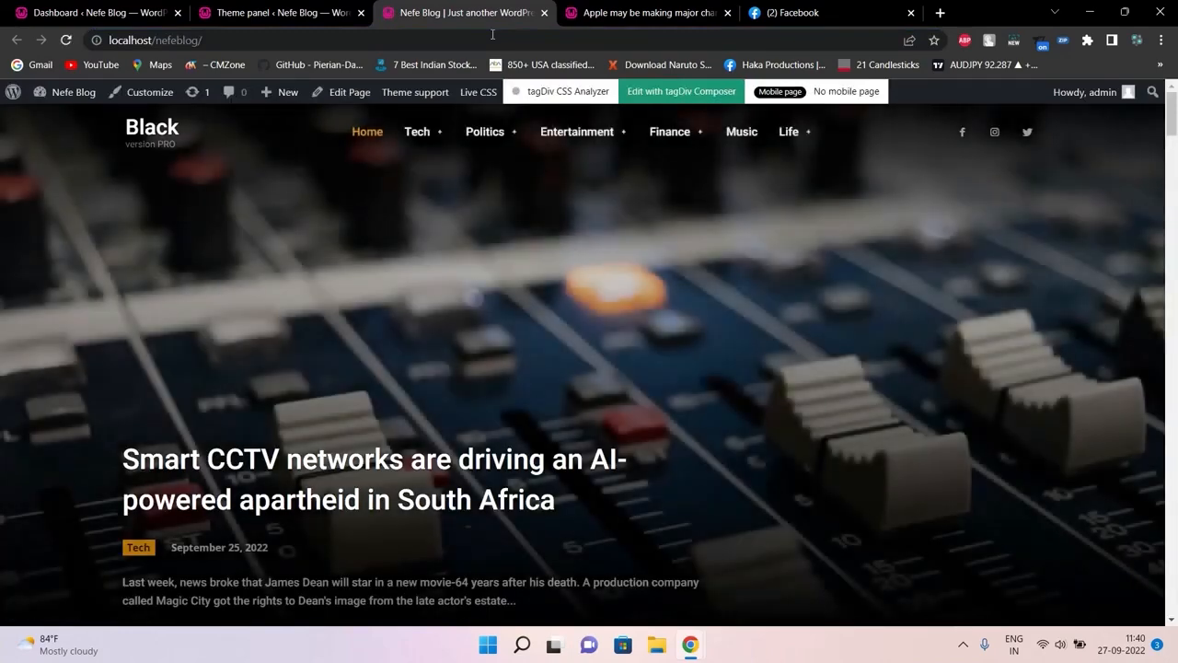
click(276, 13)
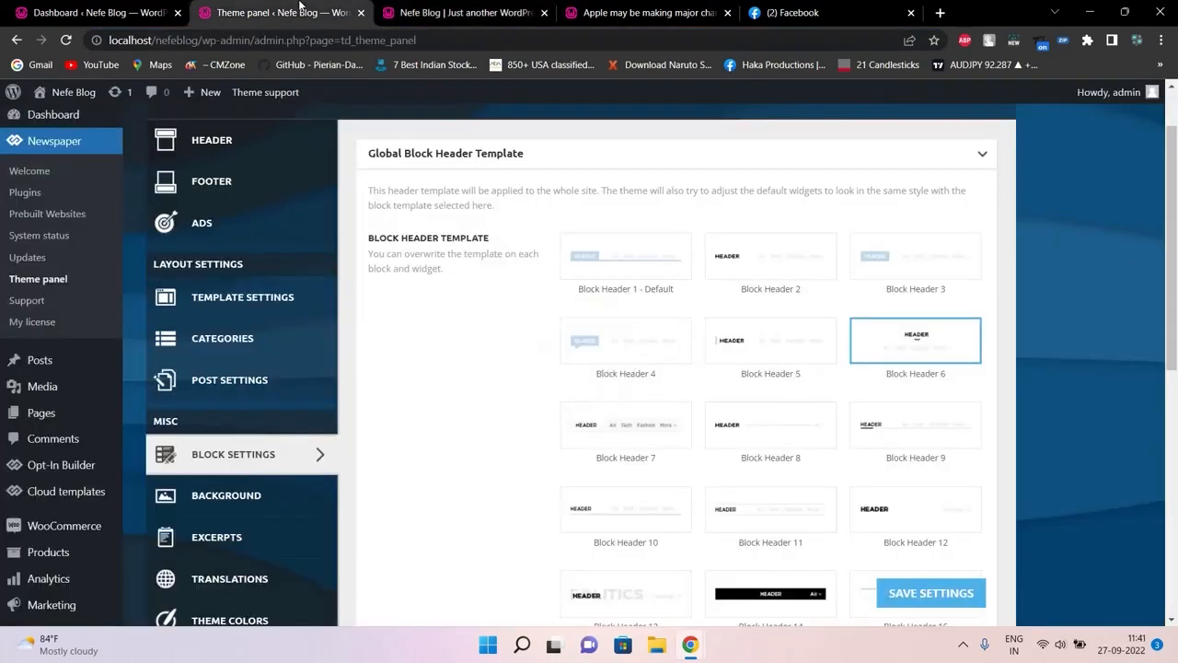
drag(1162, 209, 1111, 354)
mouse_move(5, 560)
mouse_move(37, 582)
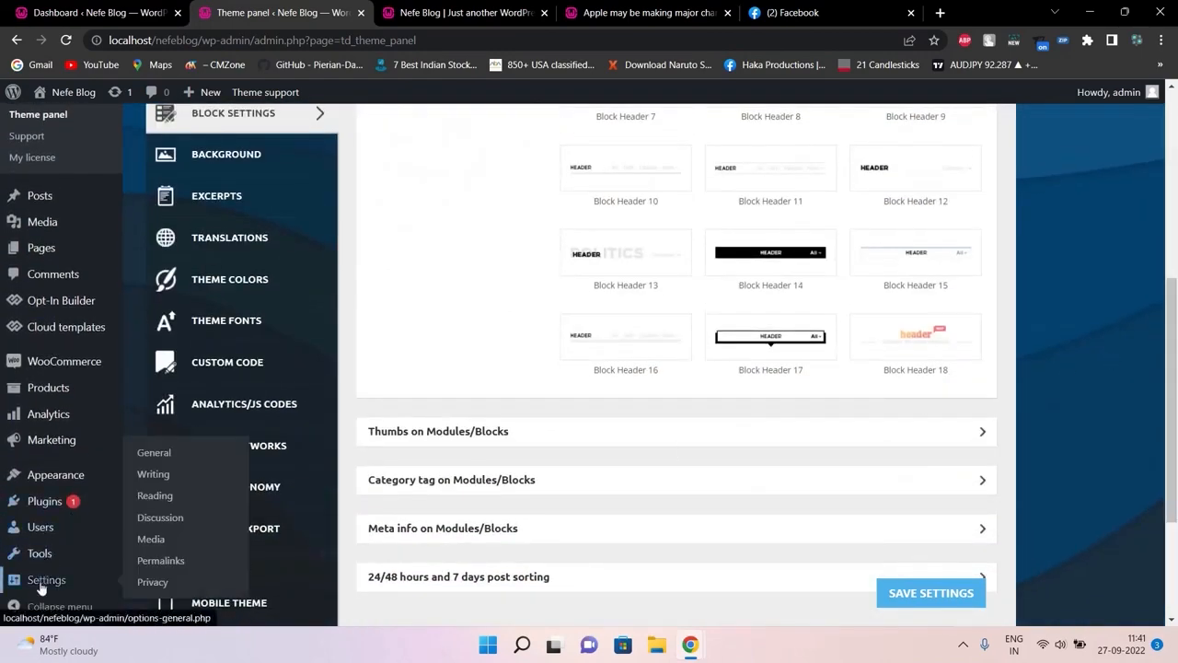
middle_click(154, 455)
click(384, 12)
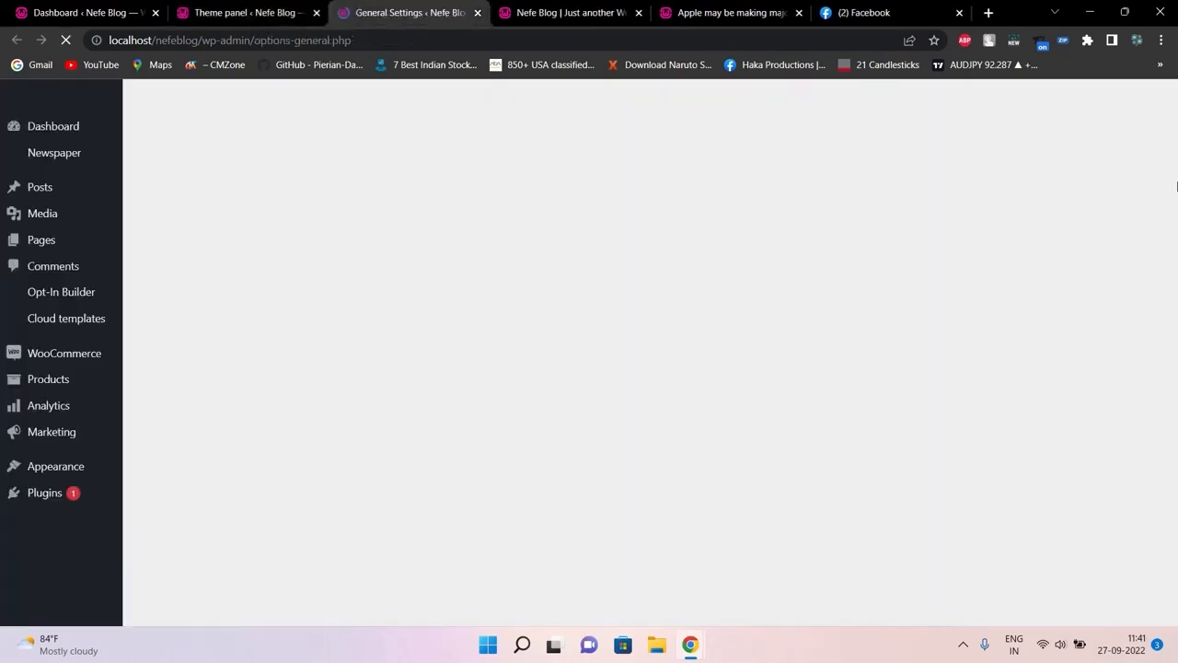
drag(1175, 187, 1154, 125)
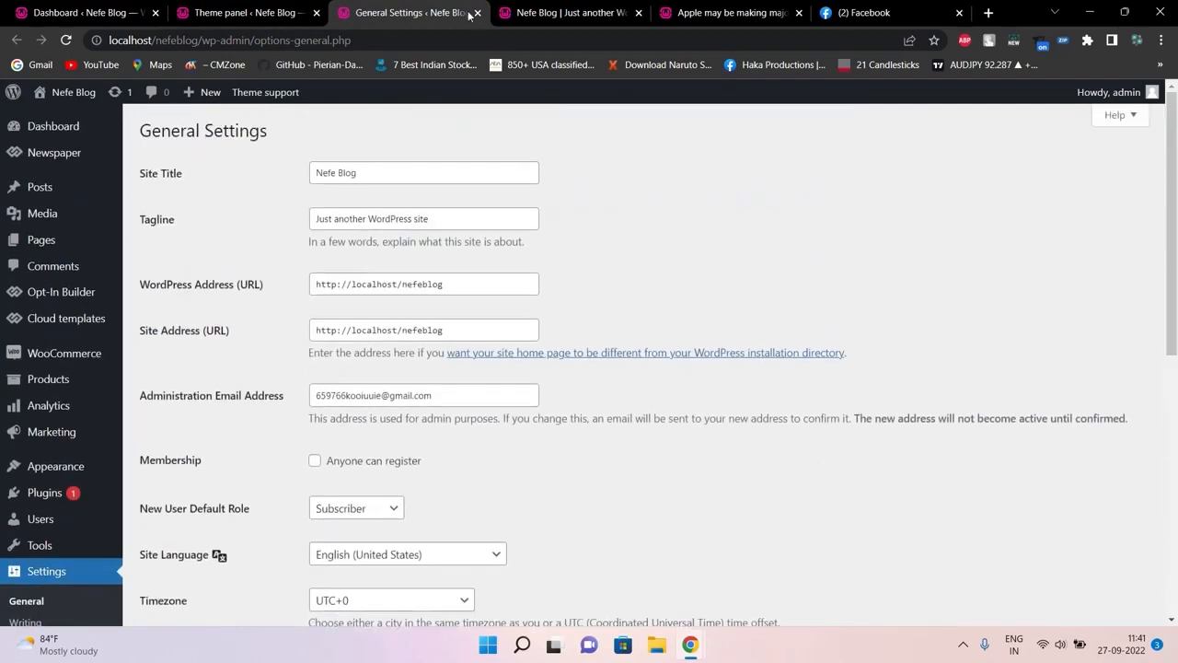
click(477, 12)
click(552, 11)
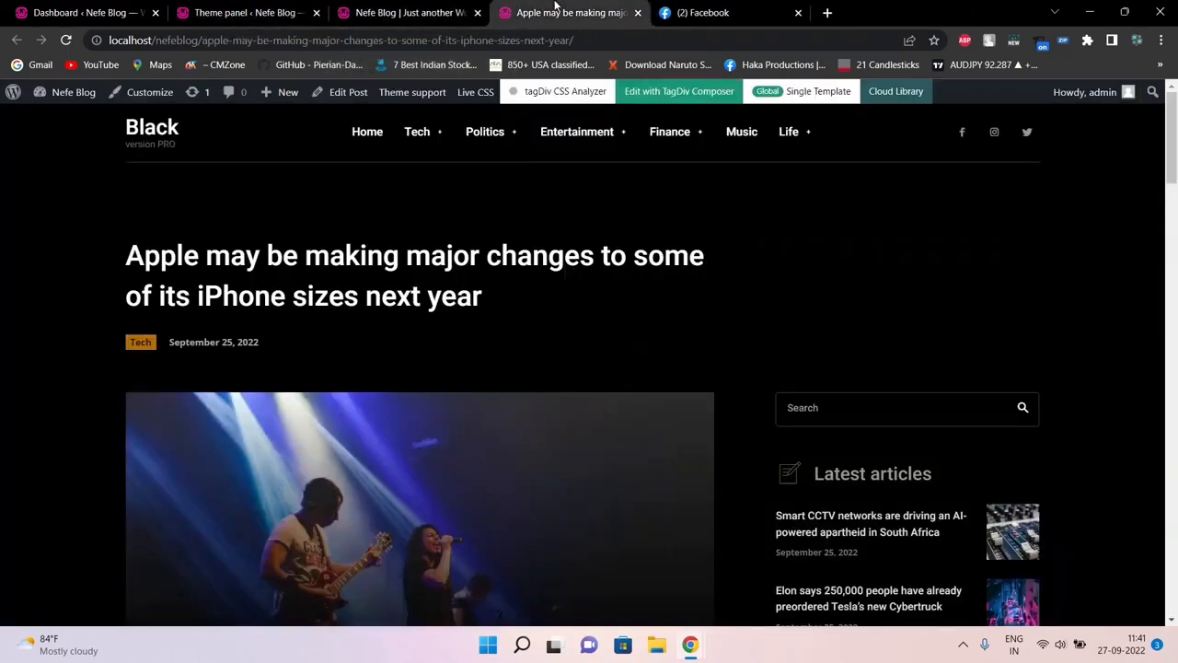
click(419, 9)
click(478, 35)
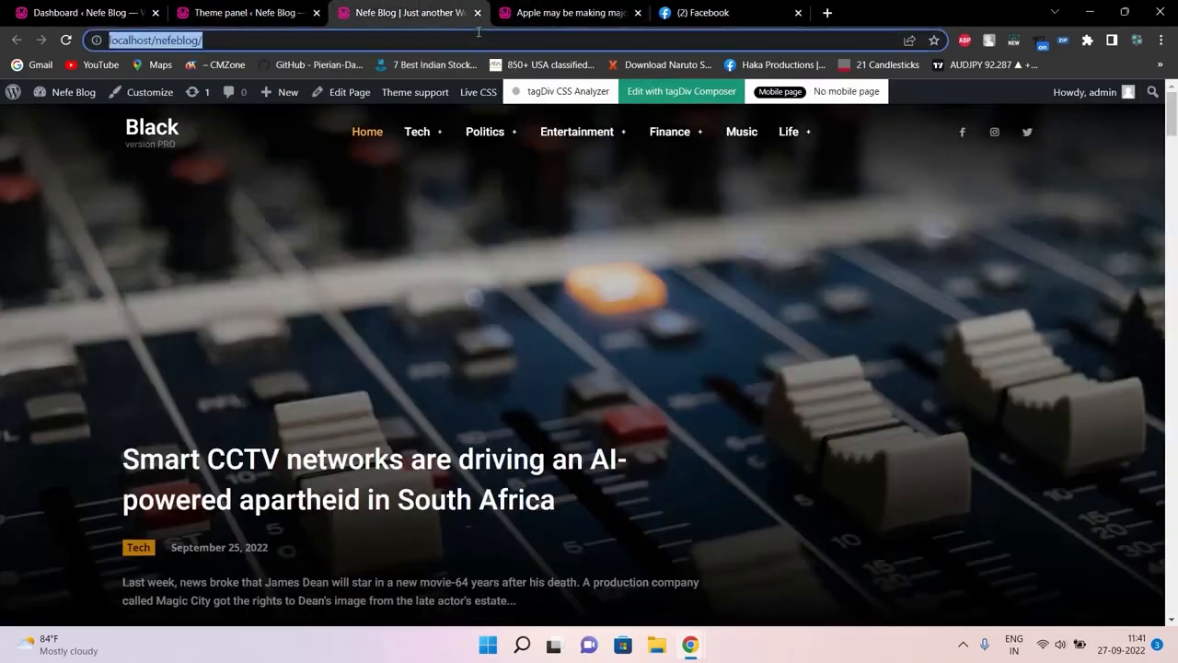
key(Return)
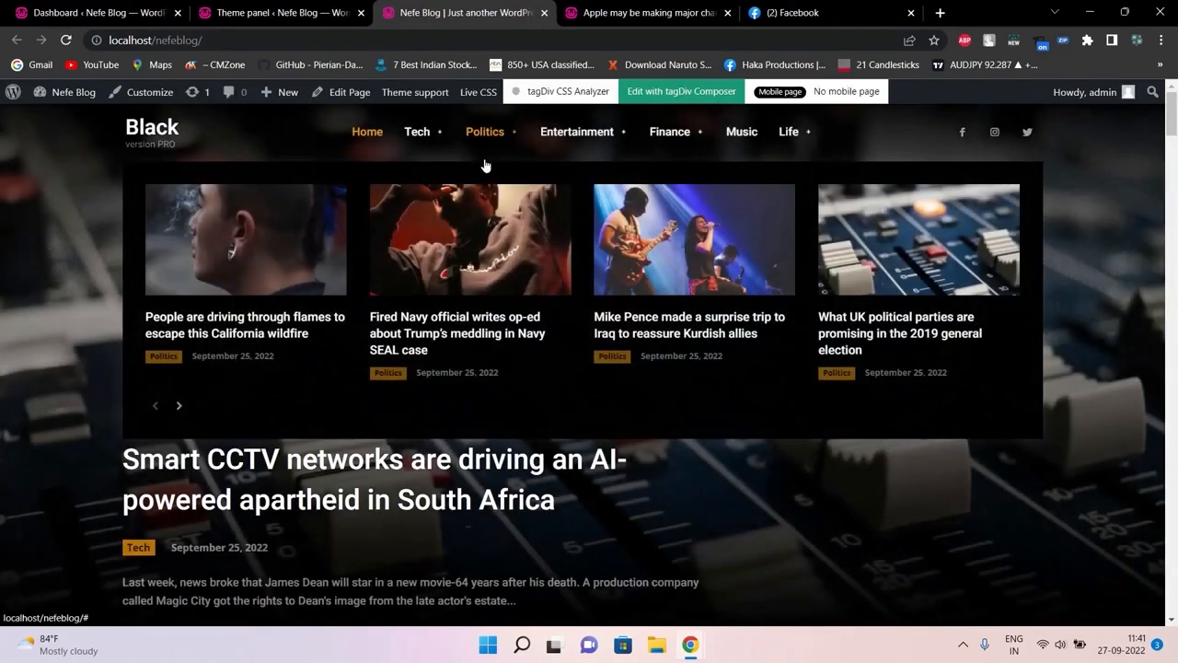
click(486, 166)
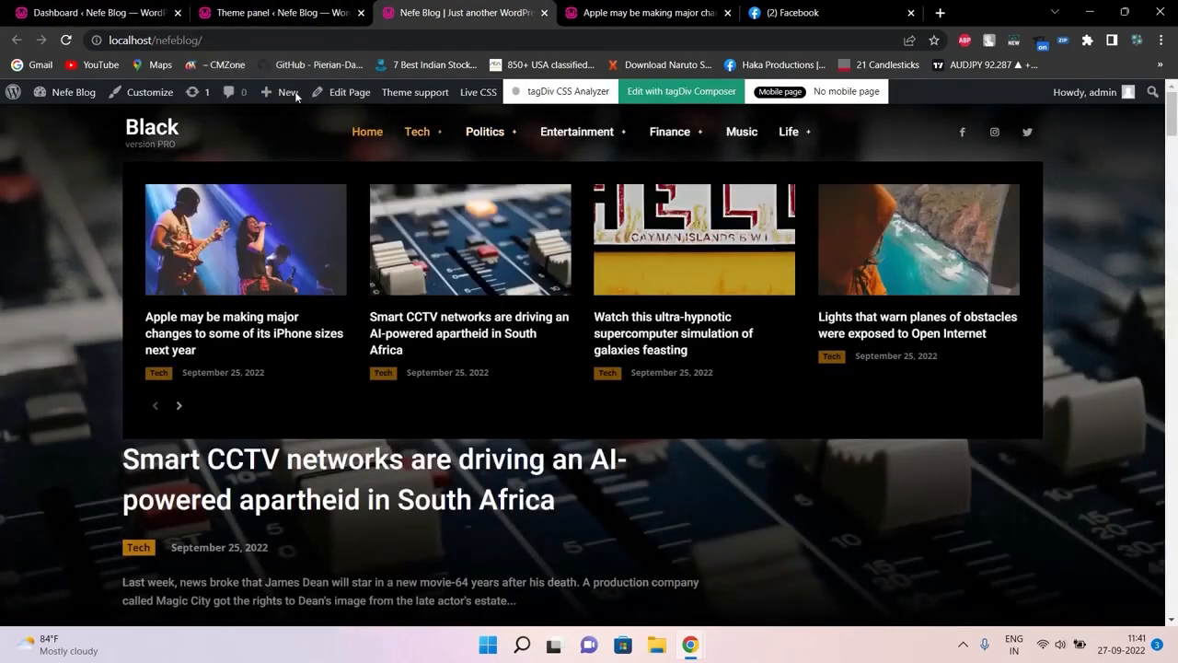
click(280, 12)
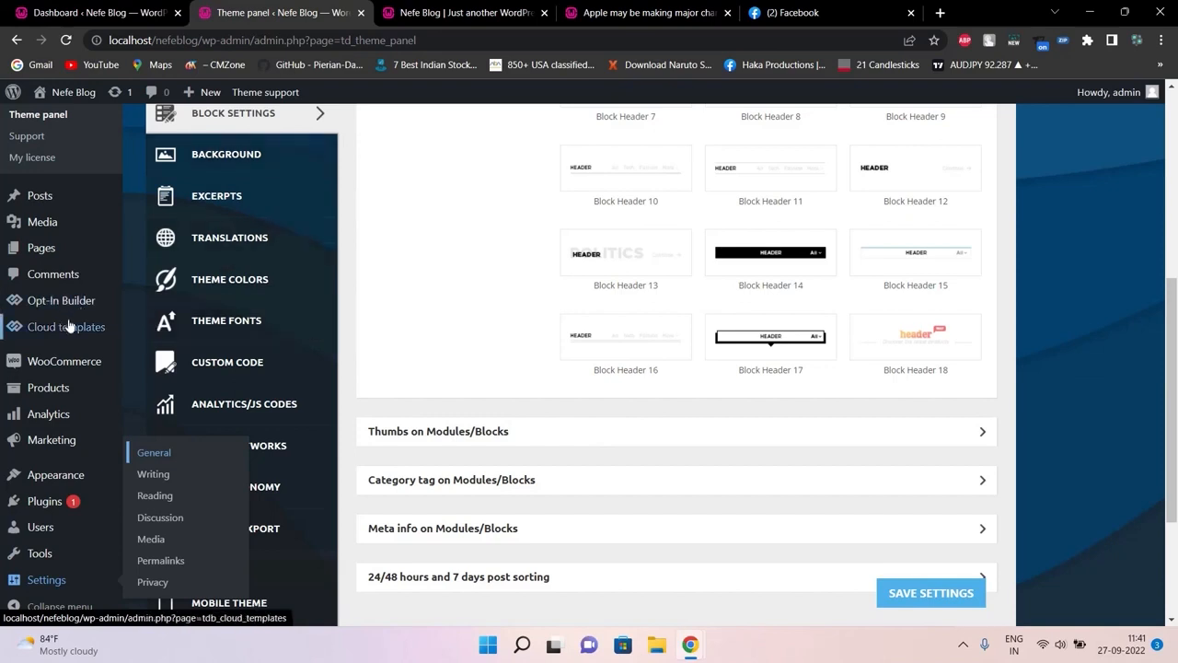
Browse the Background, Excerpts and Translation settings, including the load-translation options
click(241, 167)
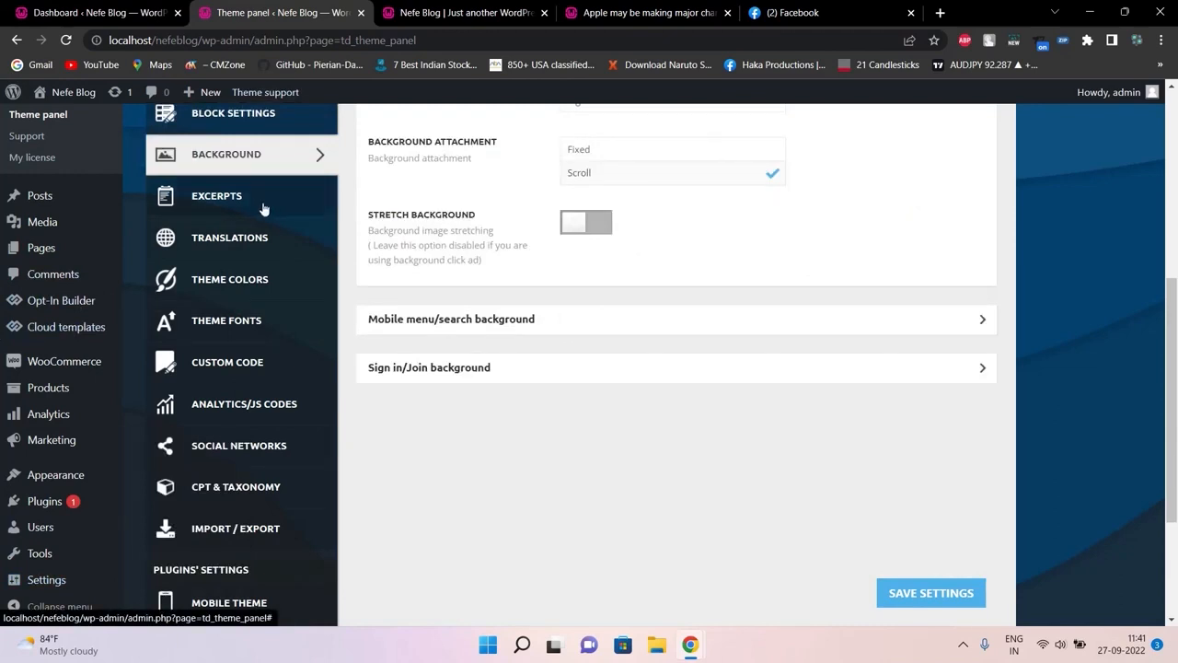
click(247, 196)
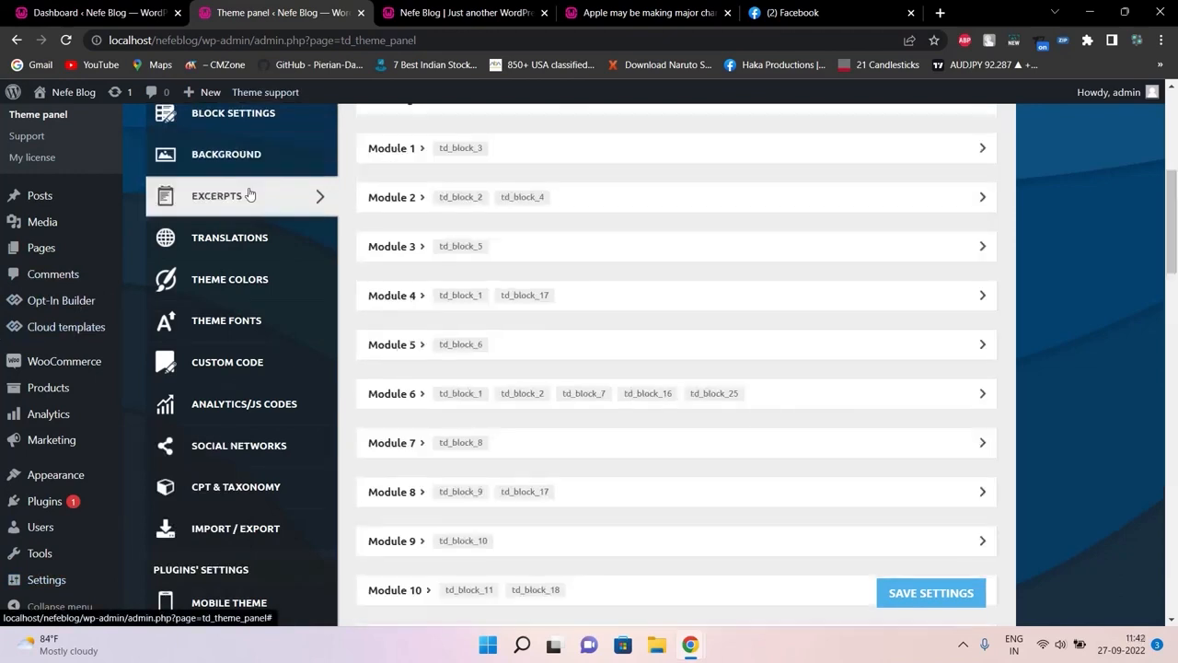
click(259, 241)
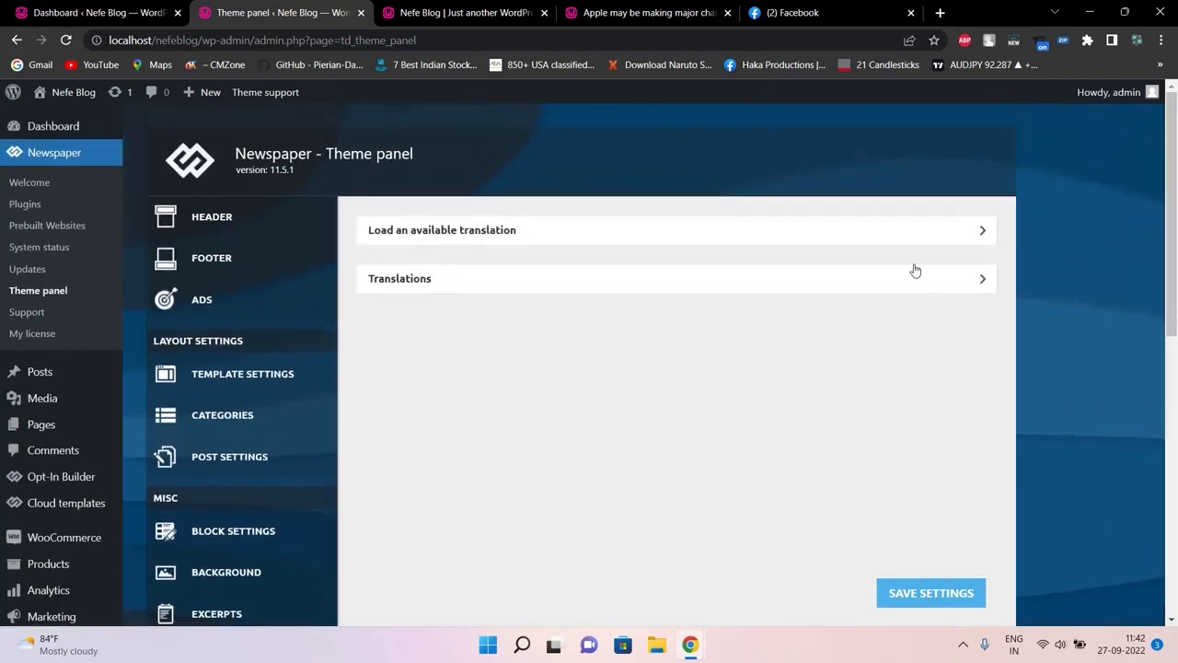
click(953, 234)
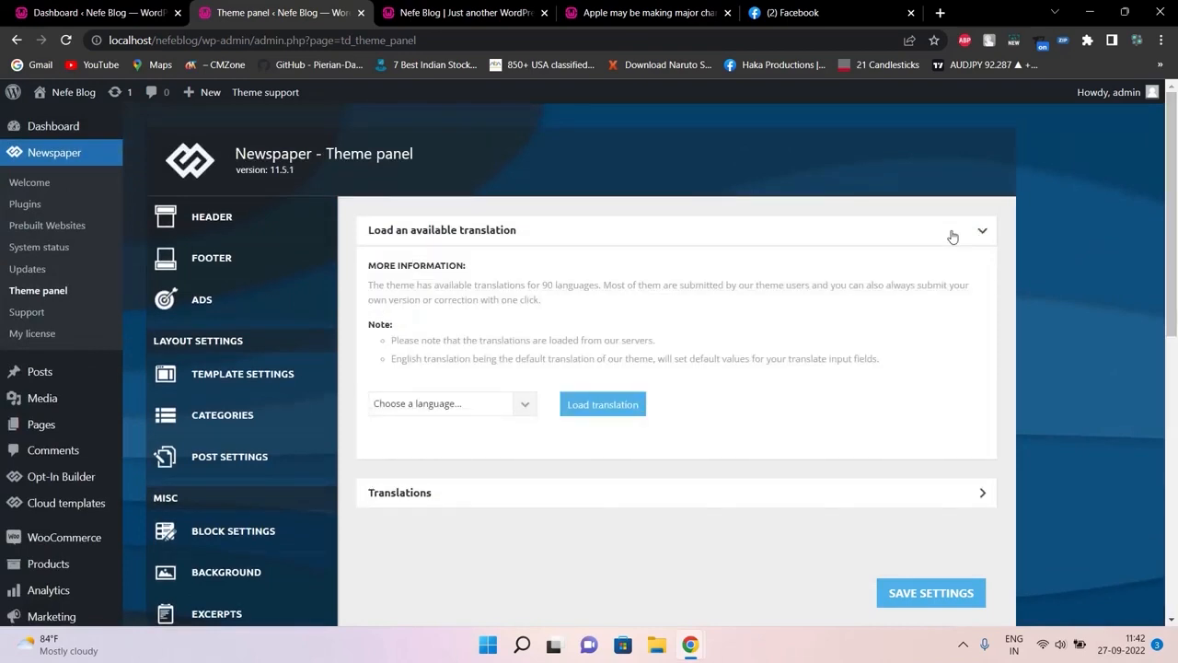
click(953, 226)
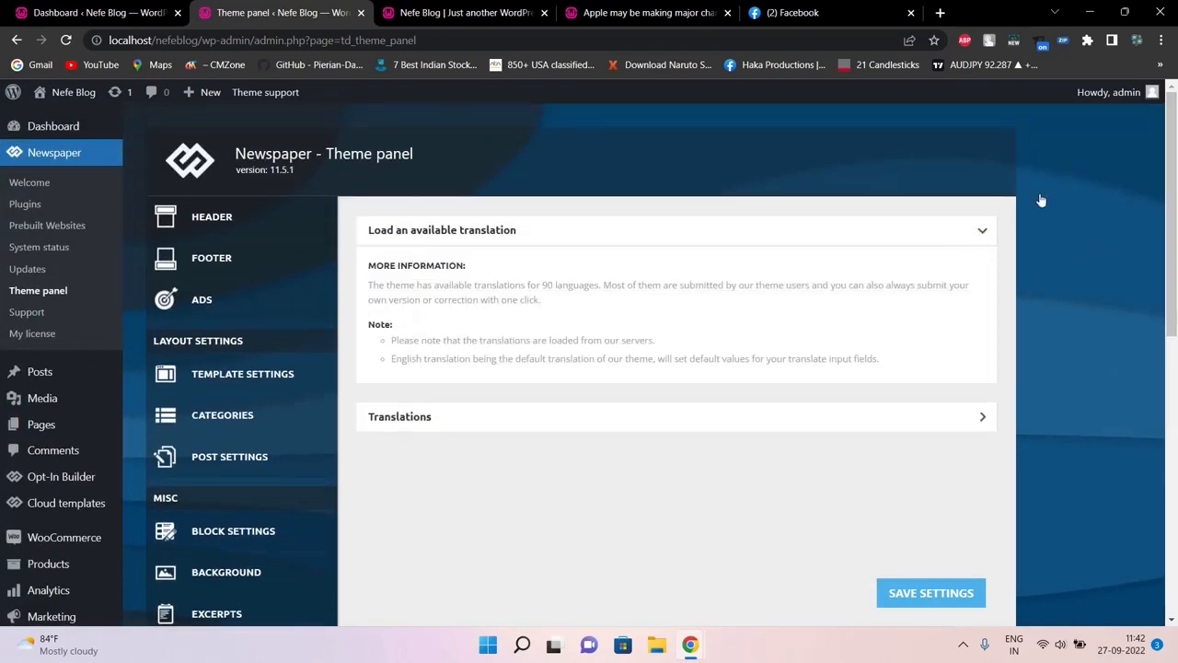
scroll(902, 461, down, 5)
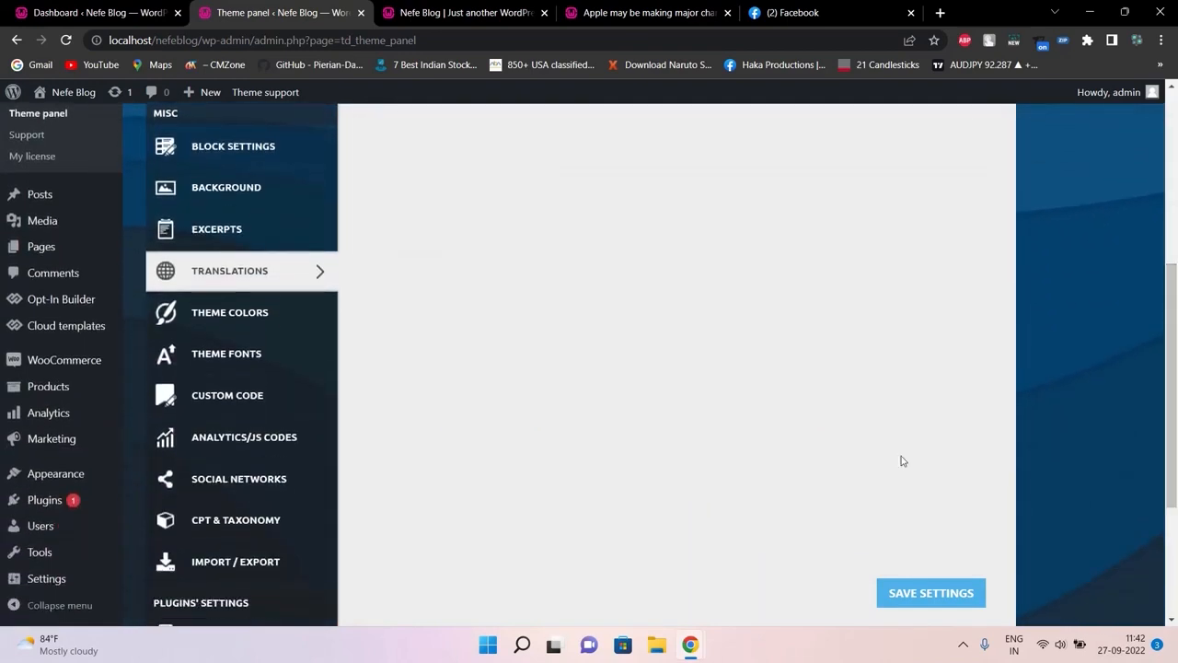
Look through the Theme Colors settings, expanding the GENERAL section
click(297, 322)
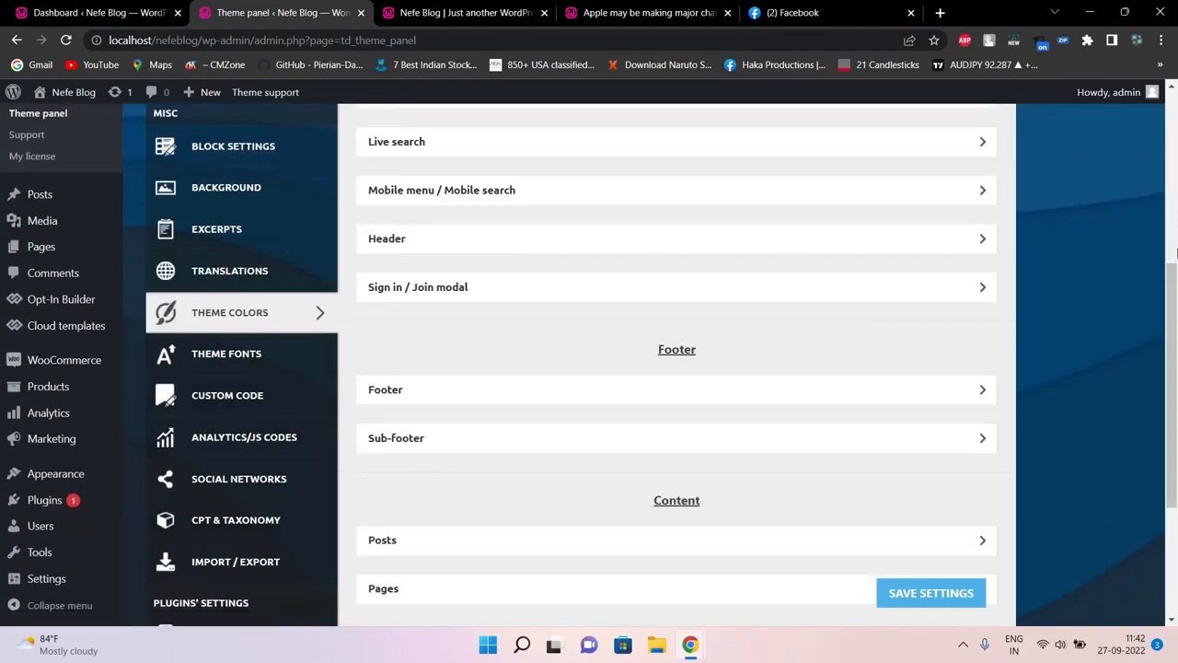
click(1175, 250)
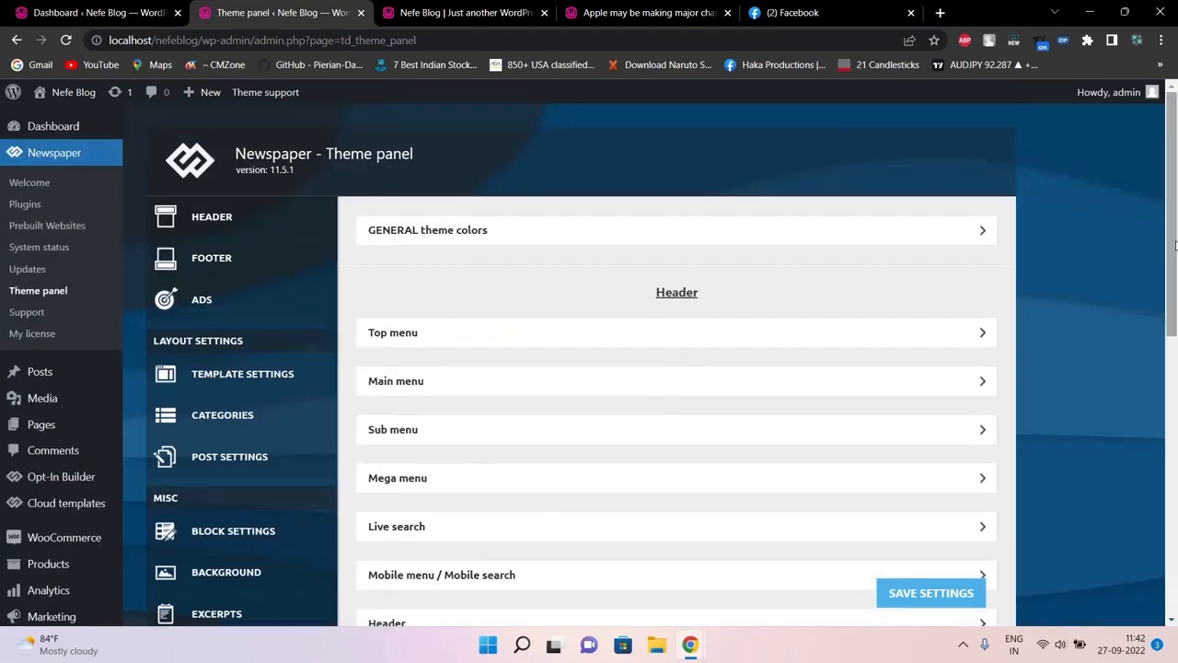
click(982, 235)
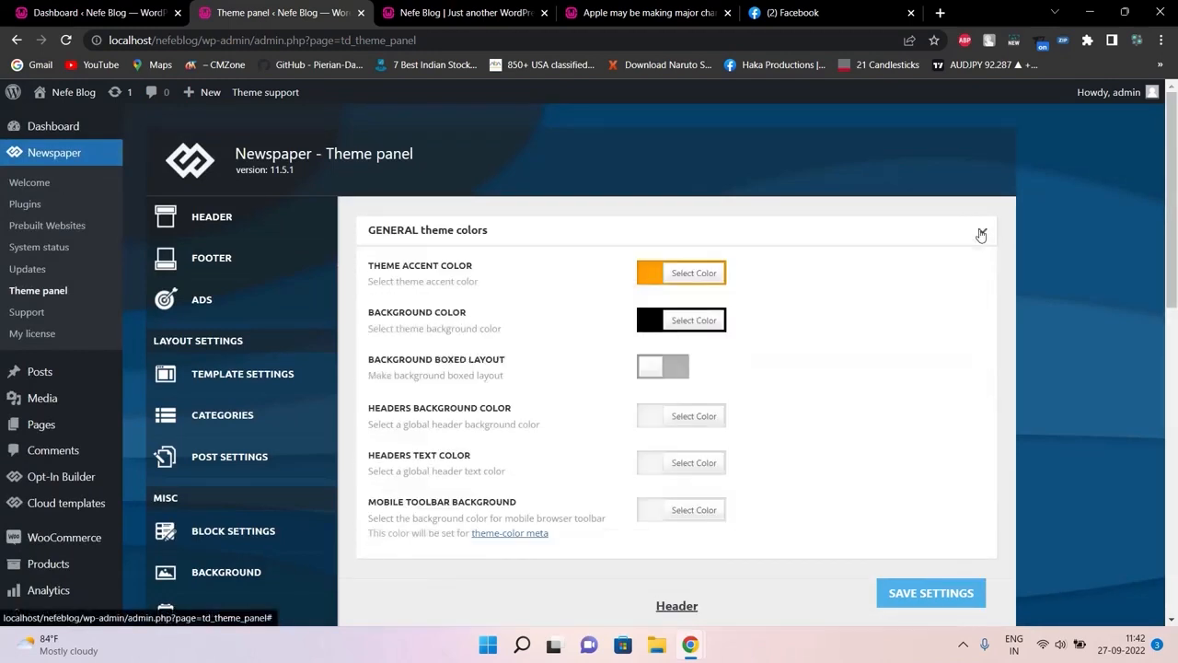
click(982, 235)
scroll(862, 191, down, 2)
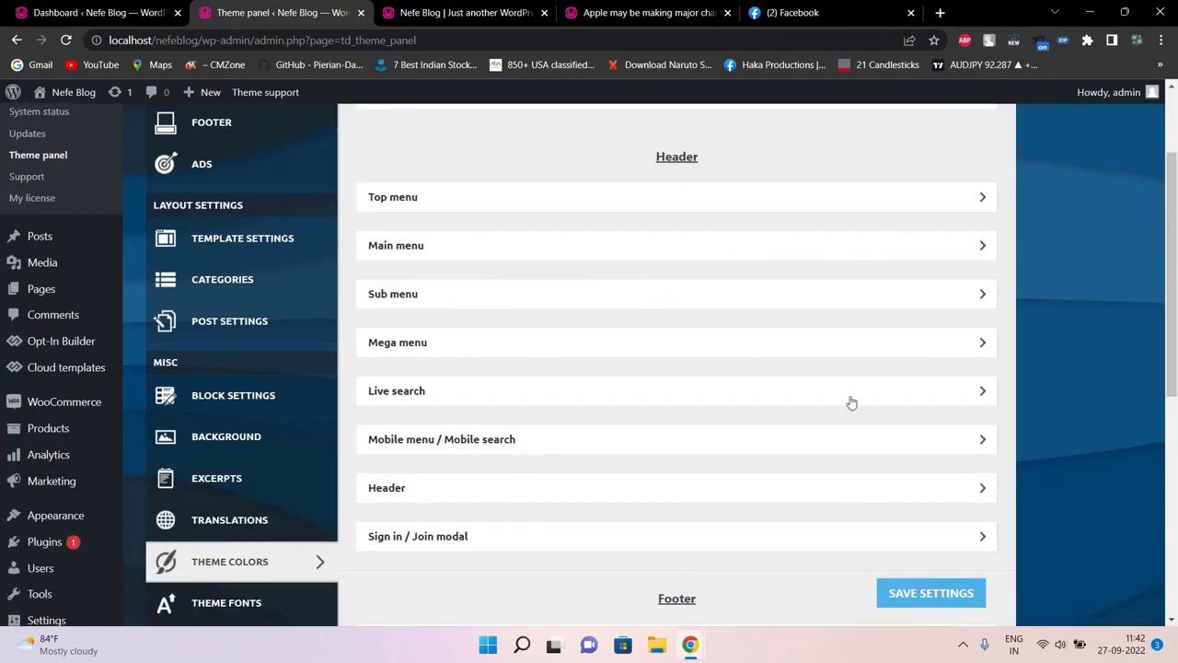
drag(1171, 322, 1169, 426)
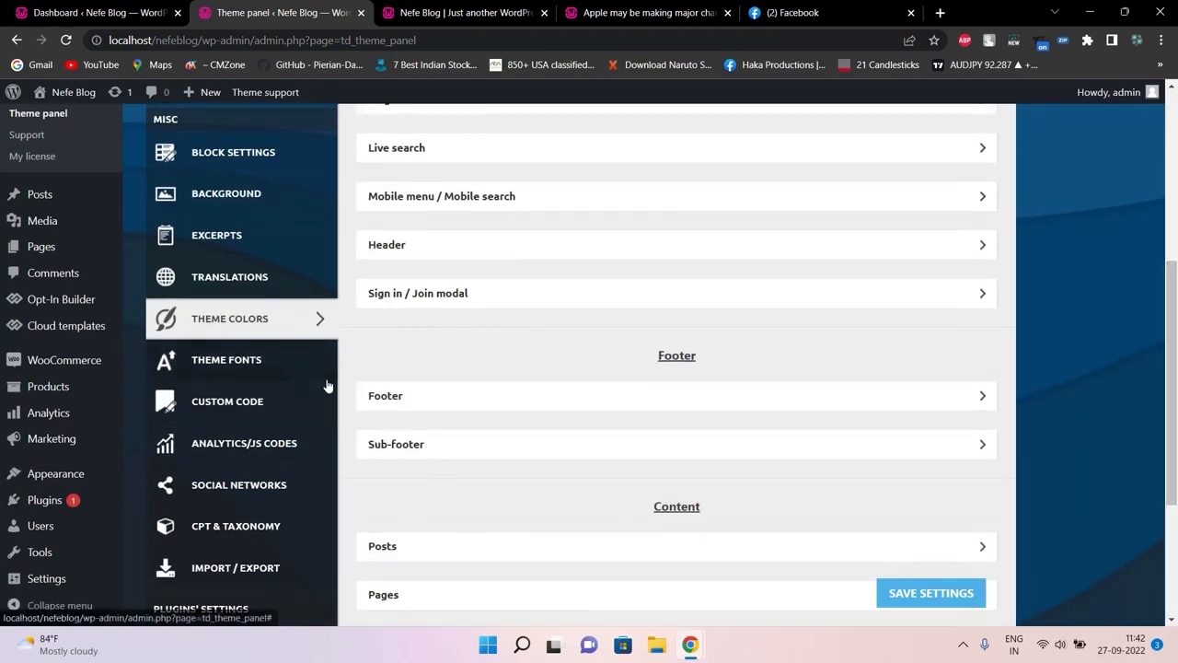
Open Theme Fonts settings and compare them with the blog homepage
click(250, 363)
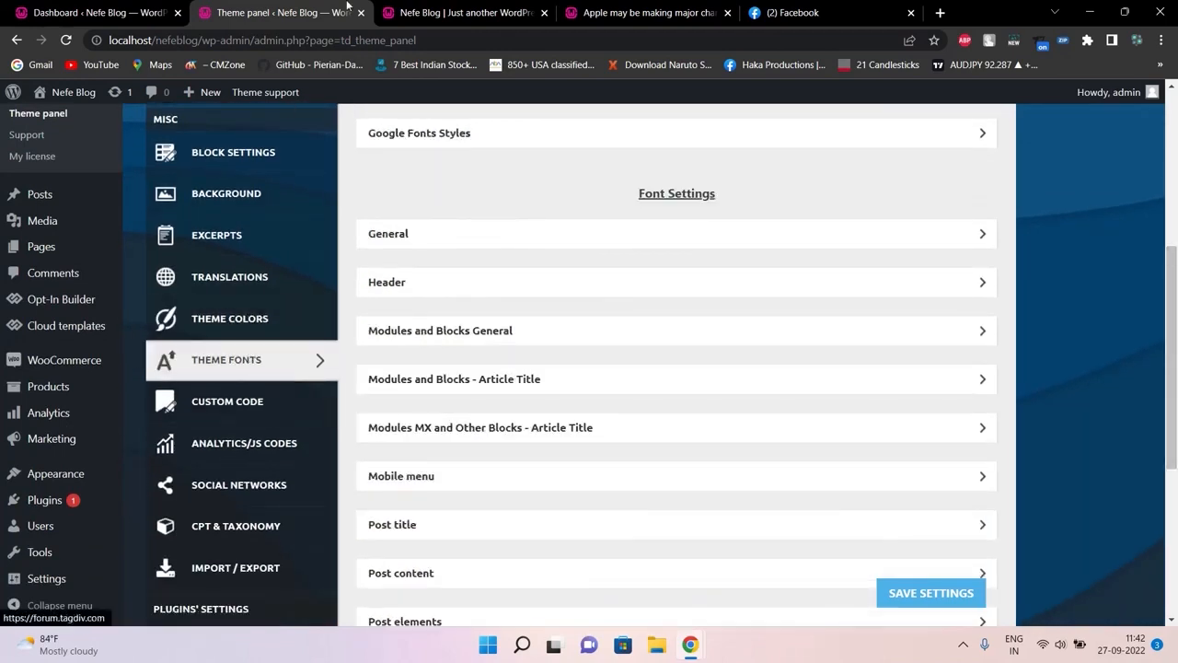
click(448, 12)
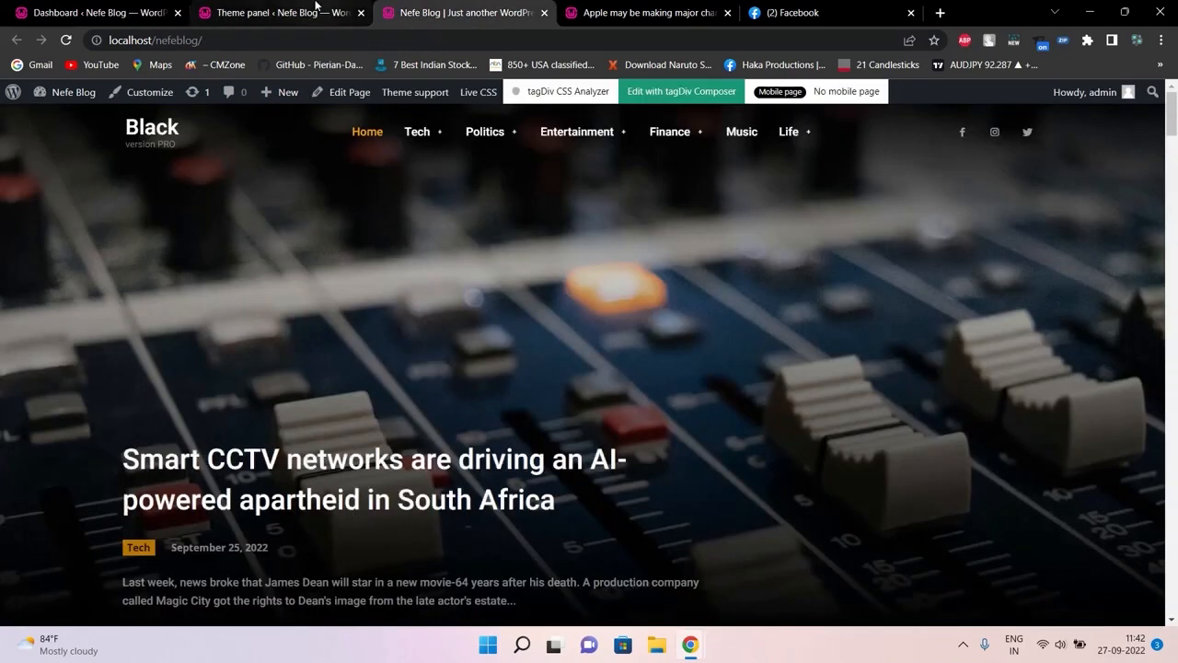
click(314, 5)
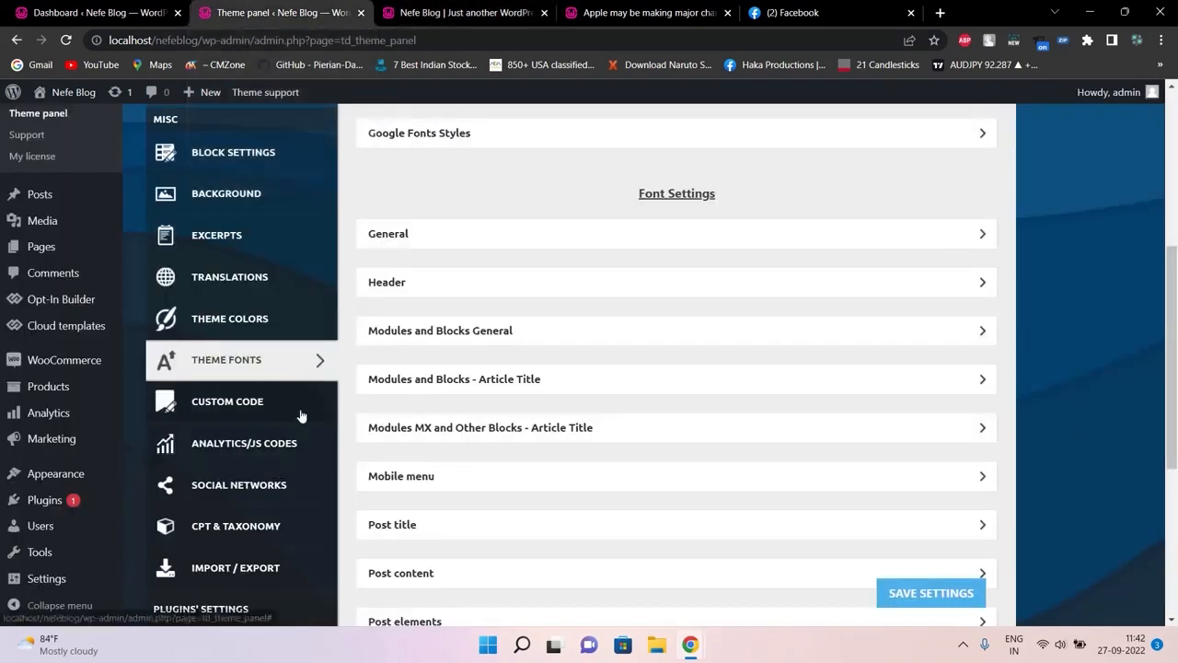
Expand the empty Custom HTML editor under Custom Code, then go back to the front page
click(301, 416)
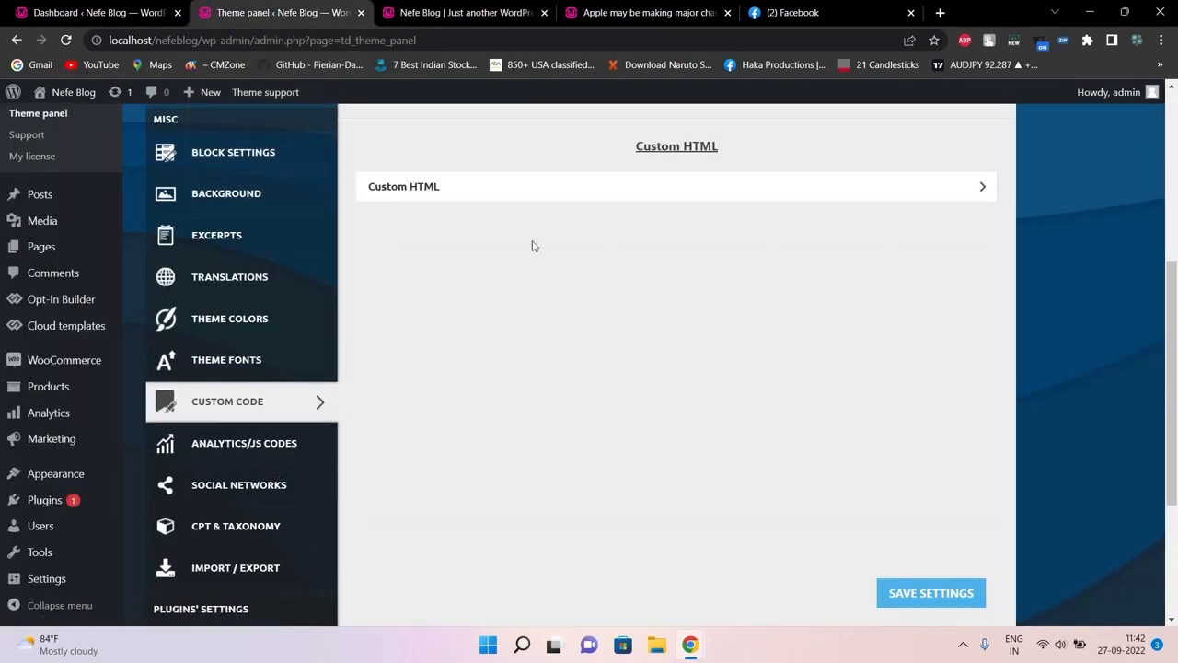
click(521, 191)
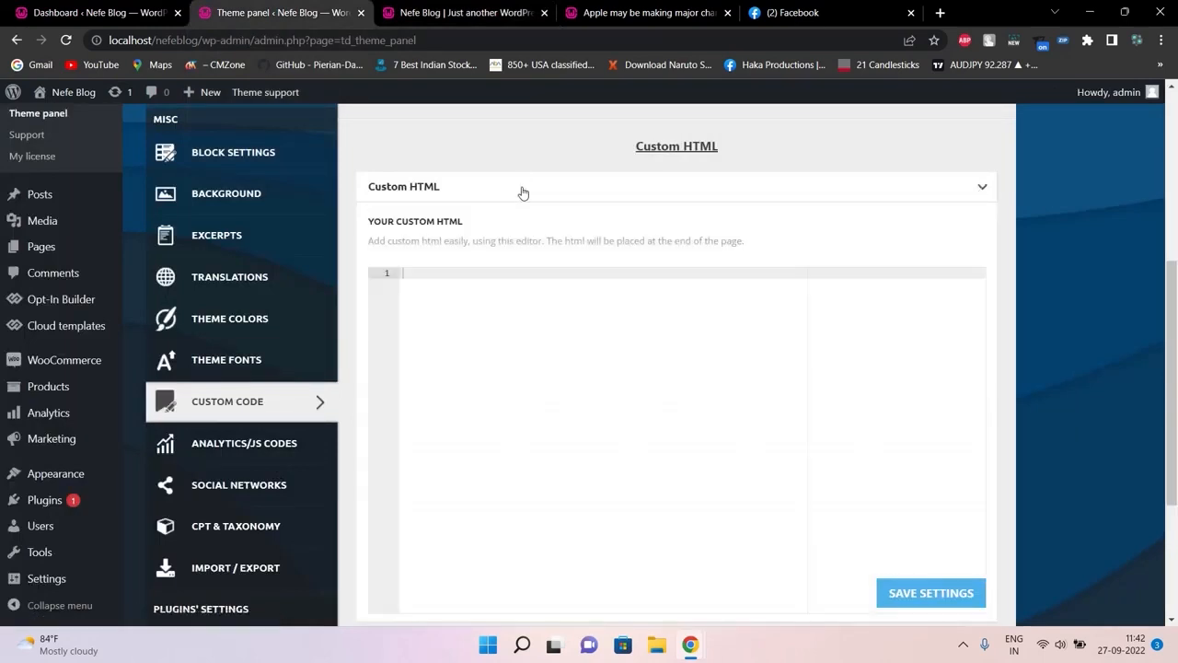
click(460, 13)
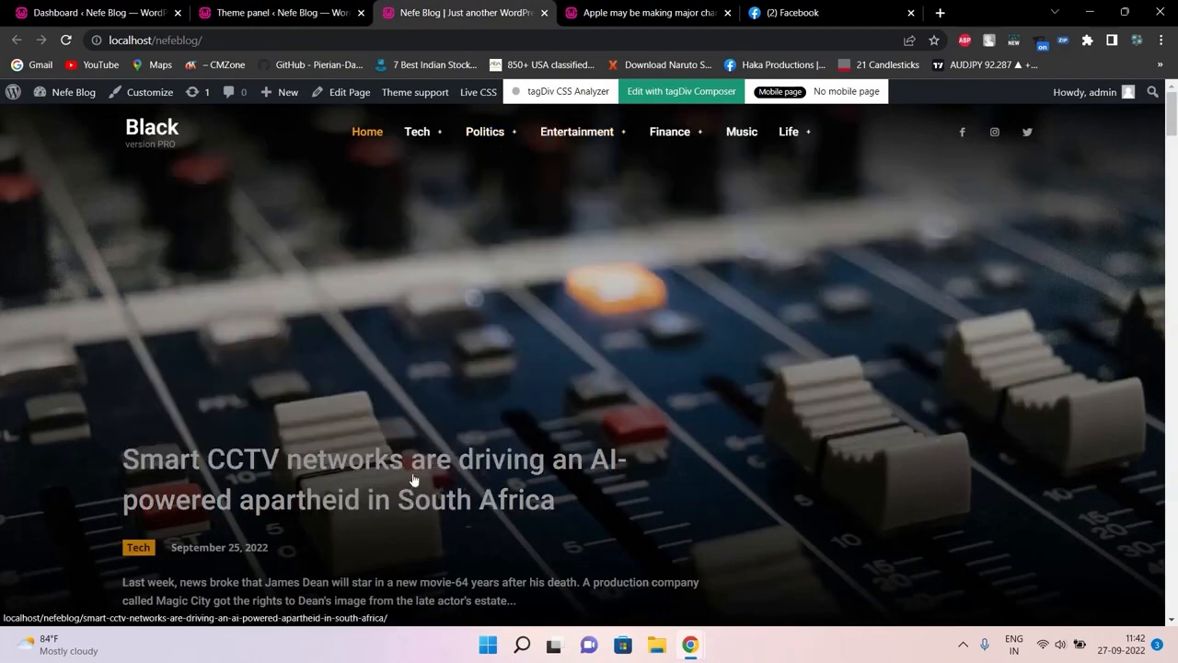
Inspect the Smart CCTV post title's markup in the browser developer tools
mouse_move(1172, 133)
mouse_down()
mouse_move(1174, 171)
mouse_move(1173, 146)
mouse_up()
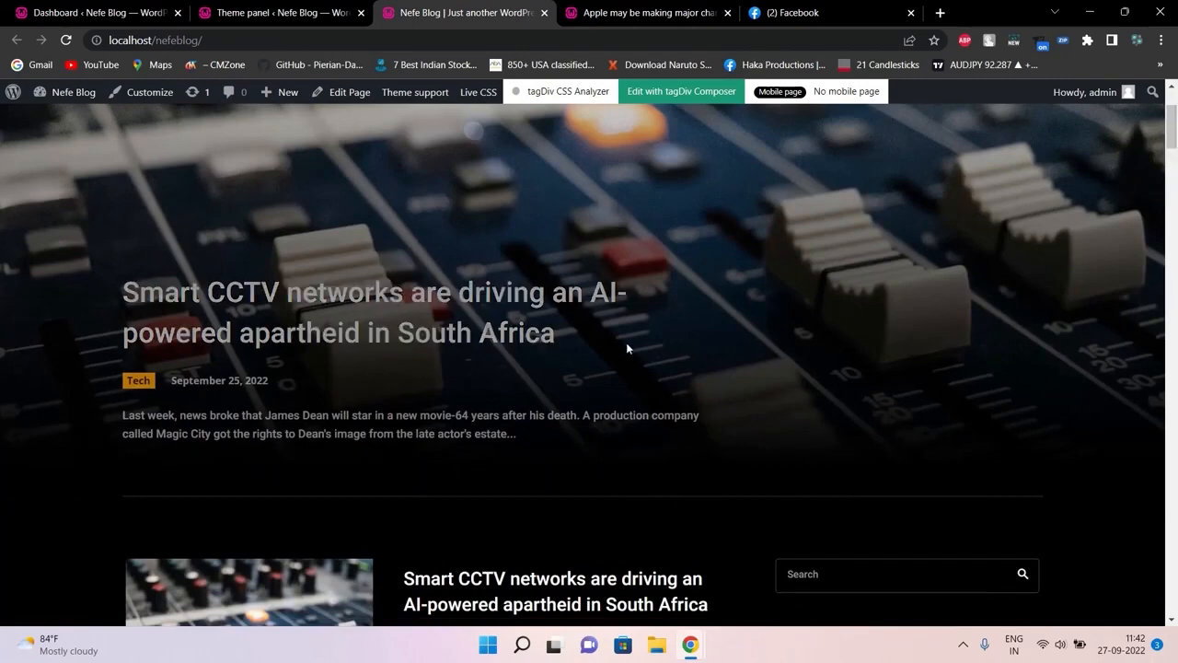
drag(955, 268, 809, 277)
drag(1176, 124, 1177, 154)
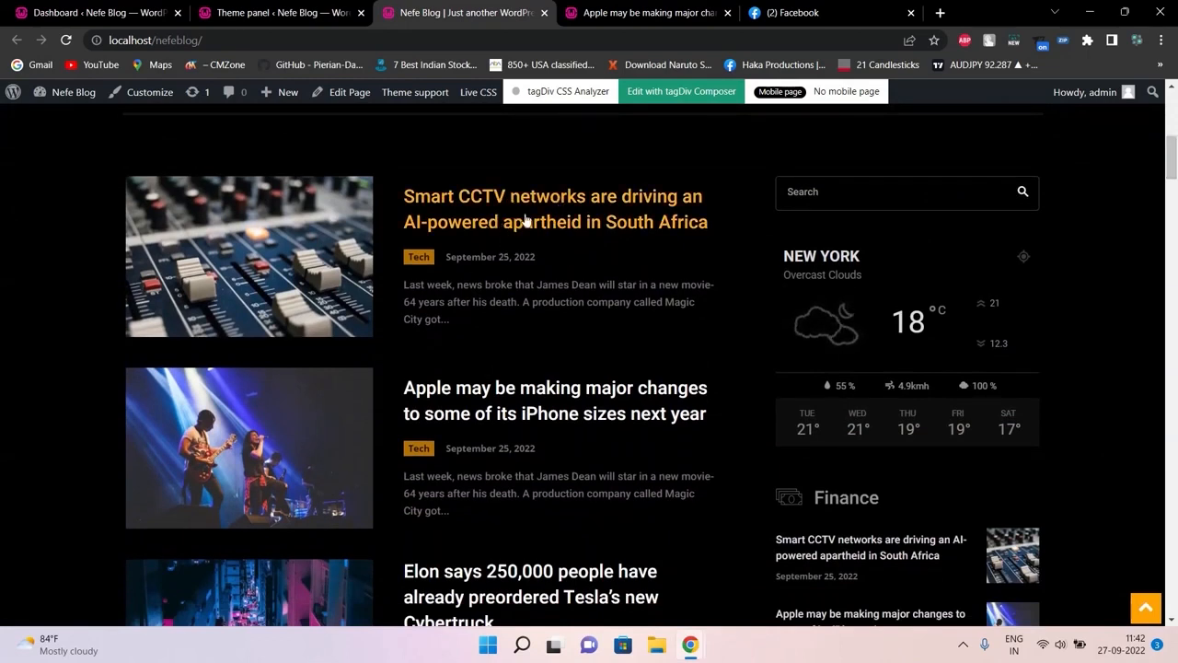
right_click(662, 209)
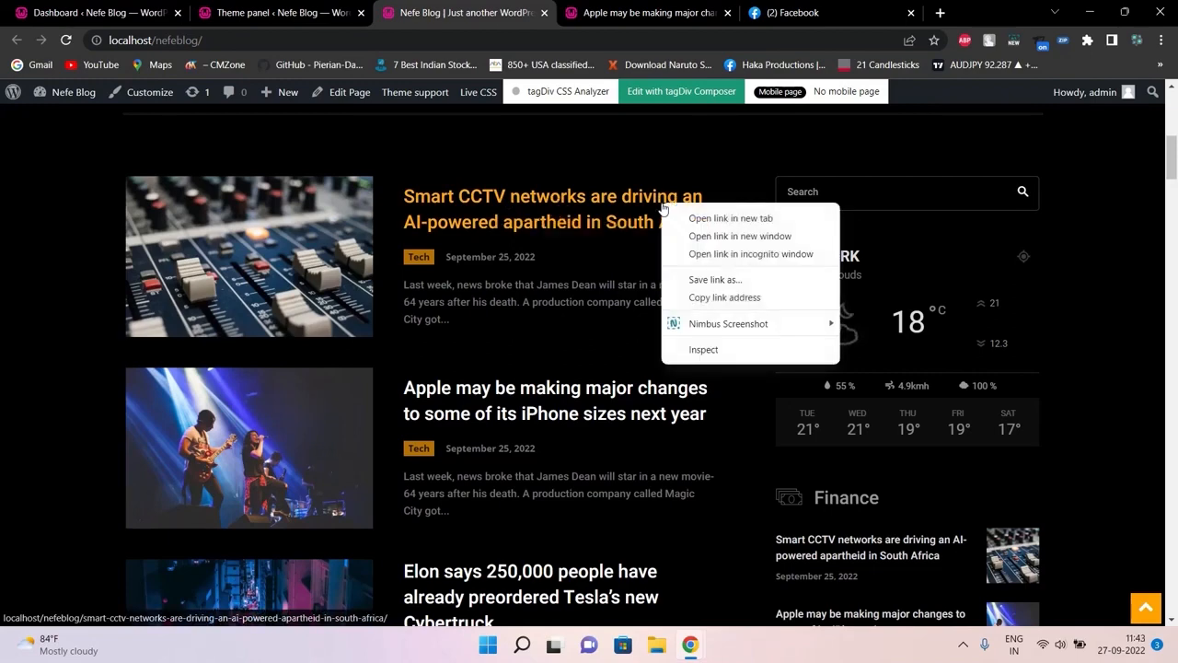
click(681, 348)
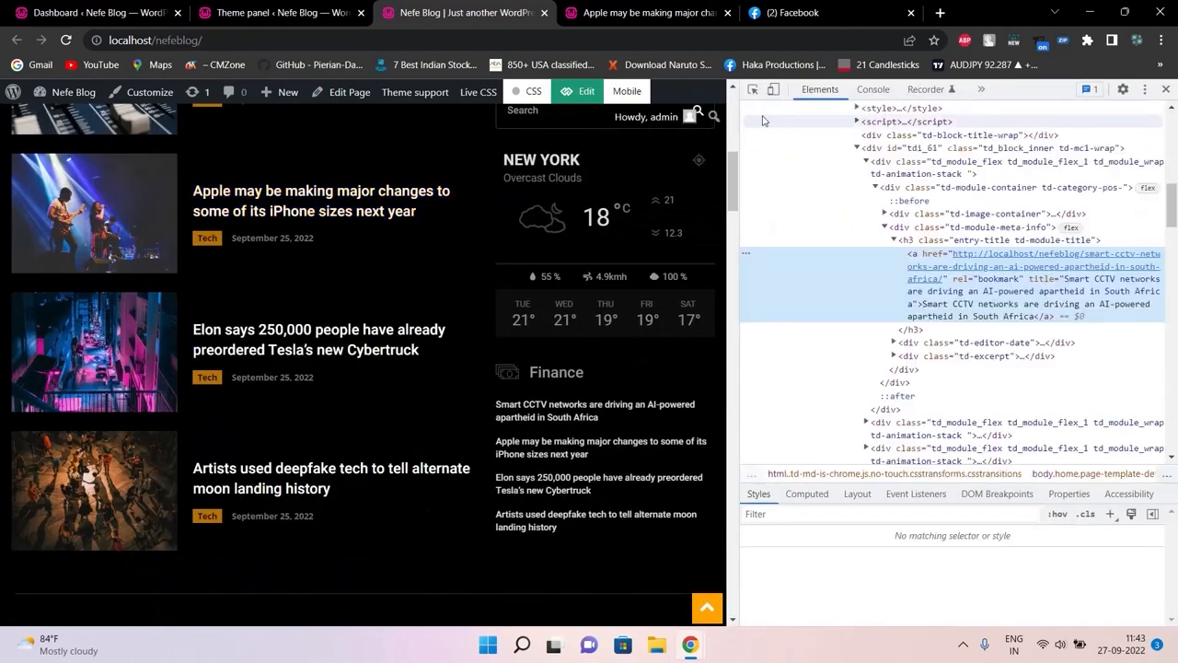
Add display: none to the post title style rule, then close the developer tools
click(753, 90)
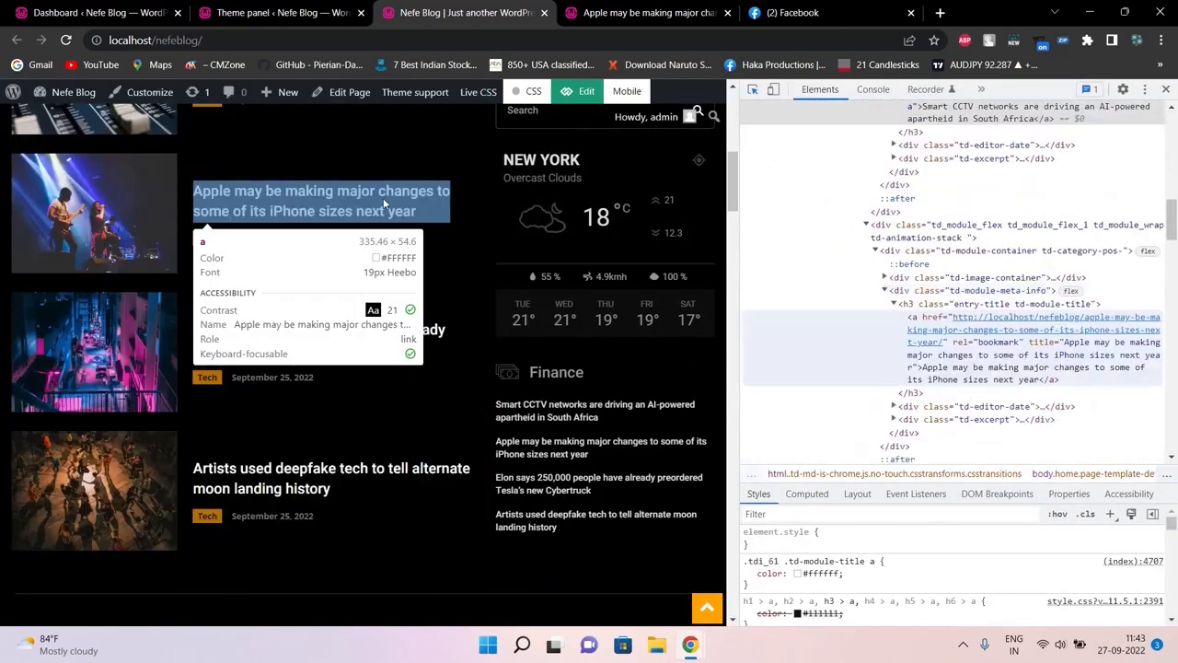
click(385, 203)
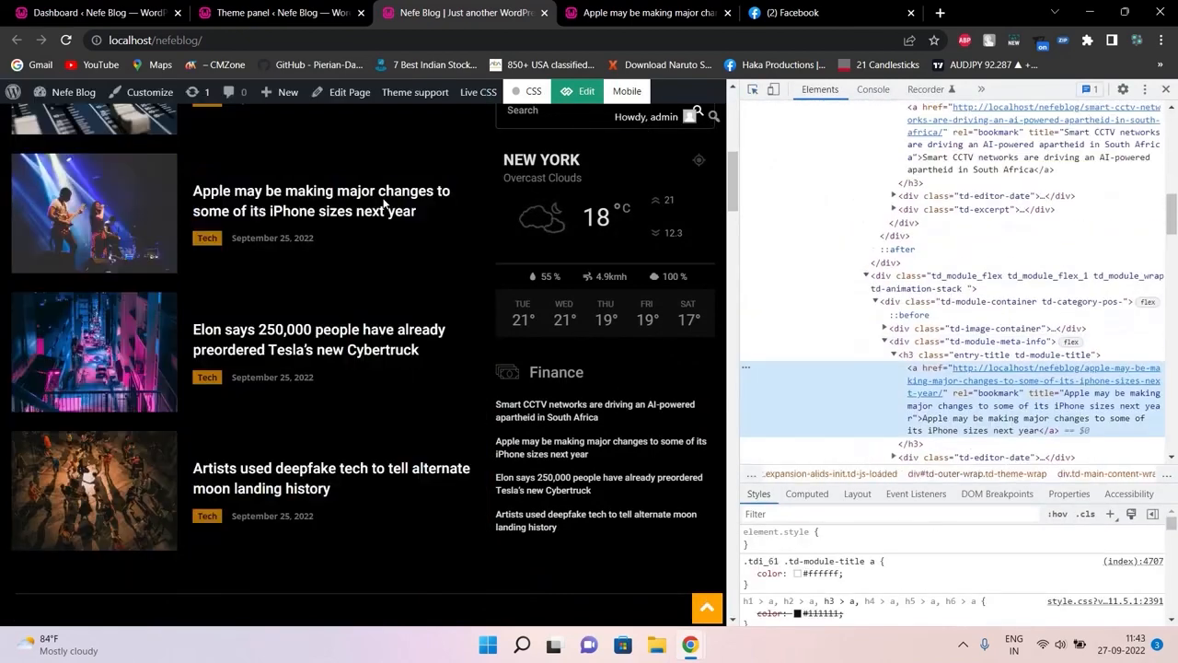
click(859, 586)
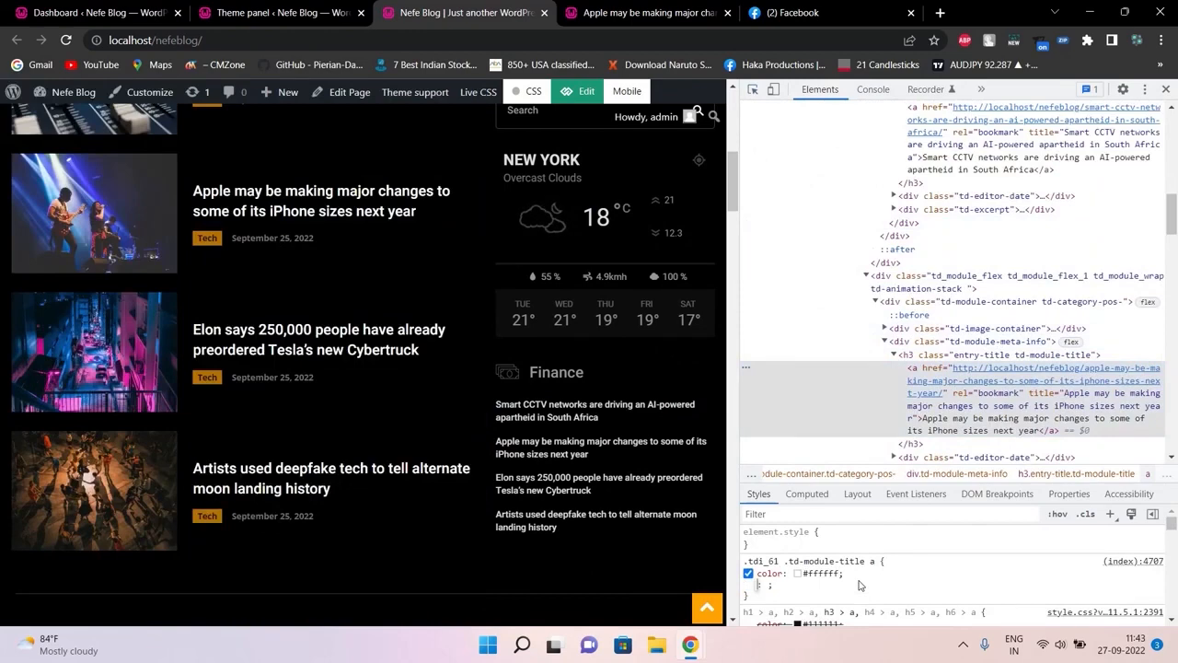
text(display)
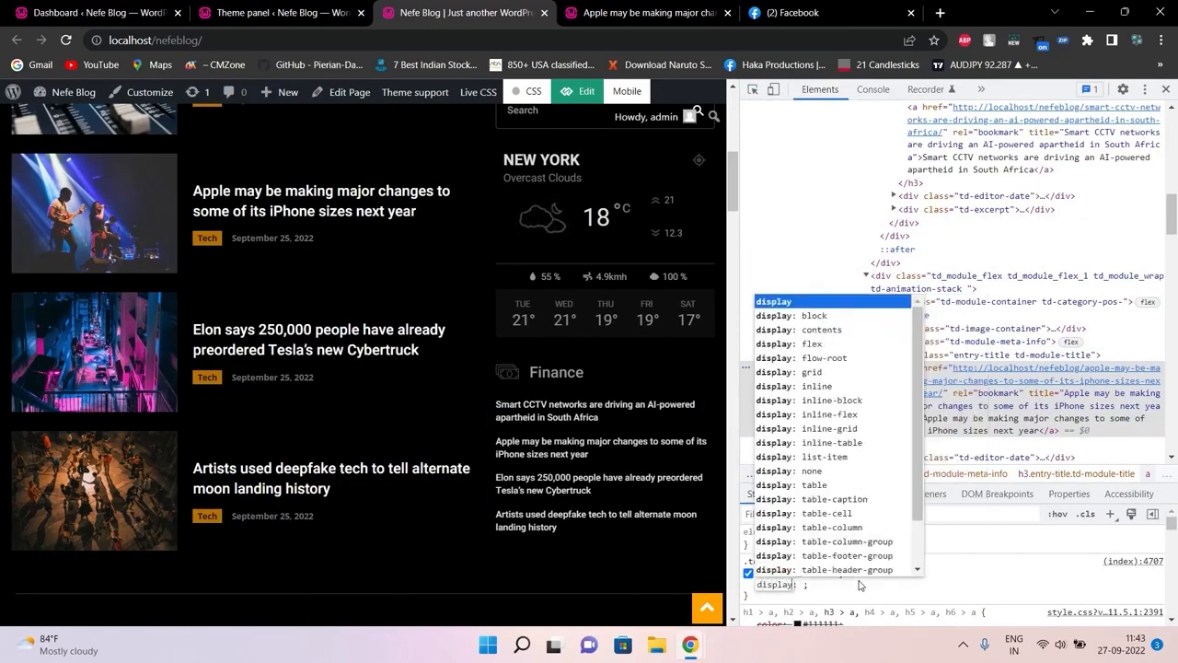
key(Tab)
text(none)
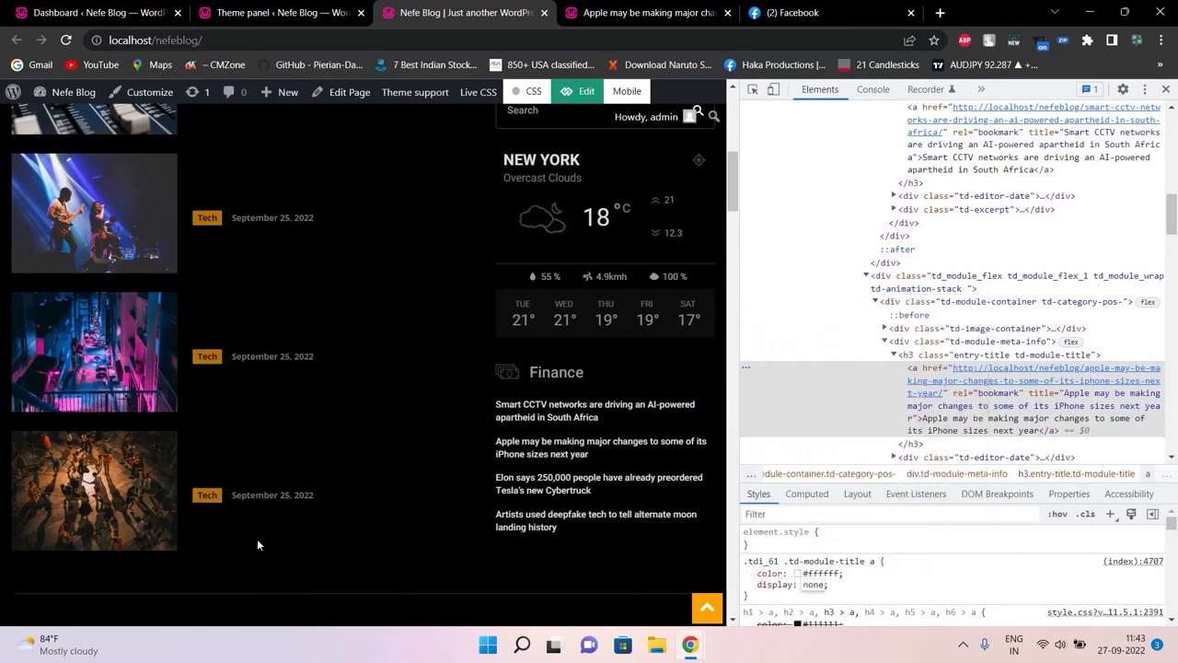
click(1167, 93)
click(1166, 91)
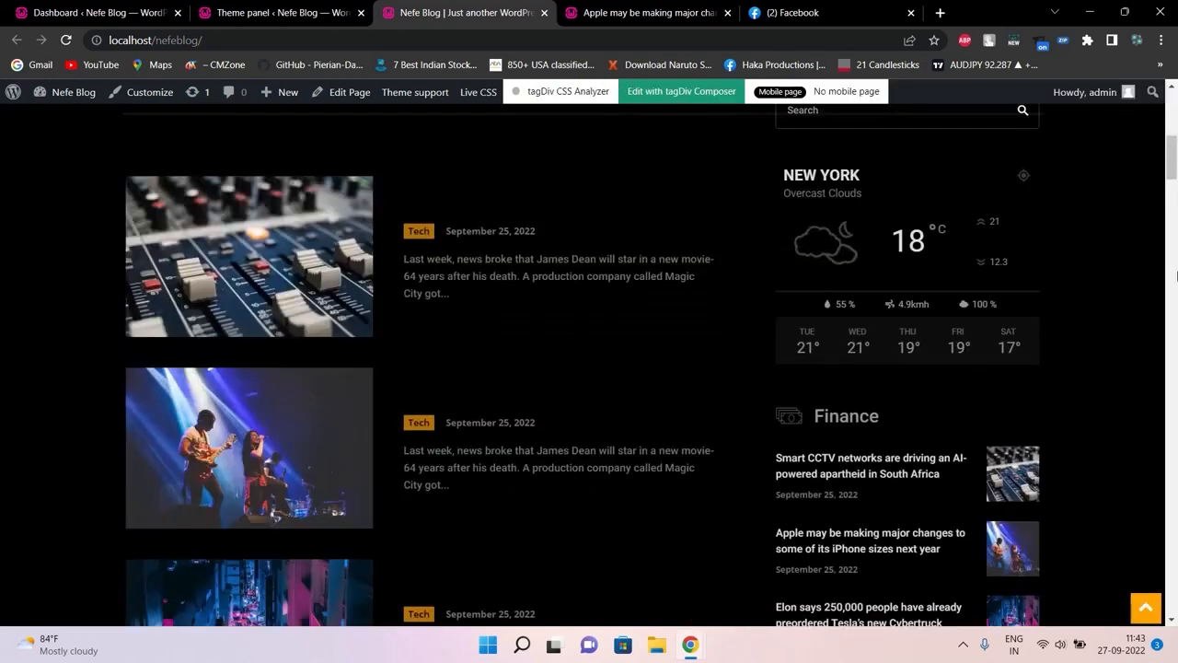
drag(1173, 161, 1173, 92)
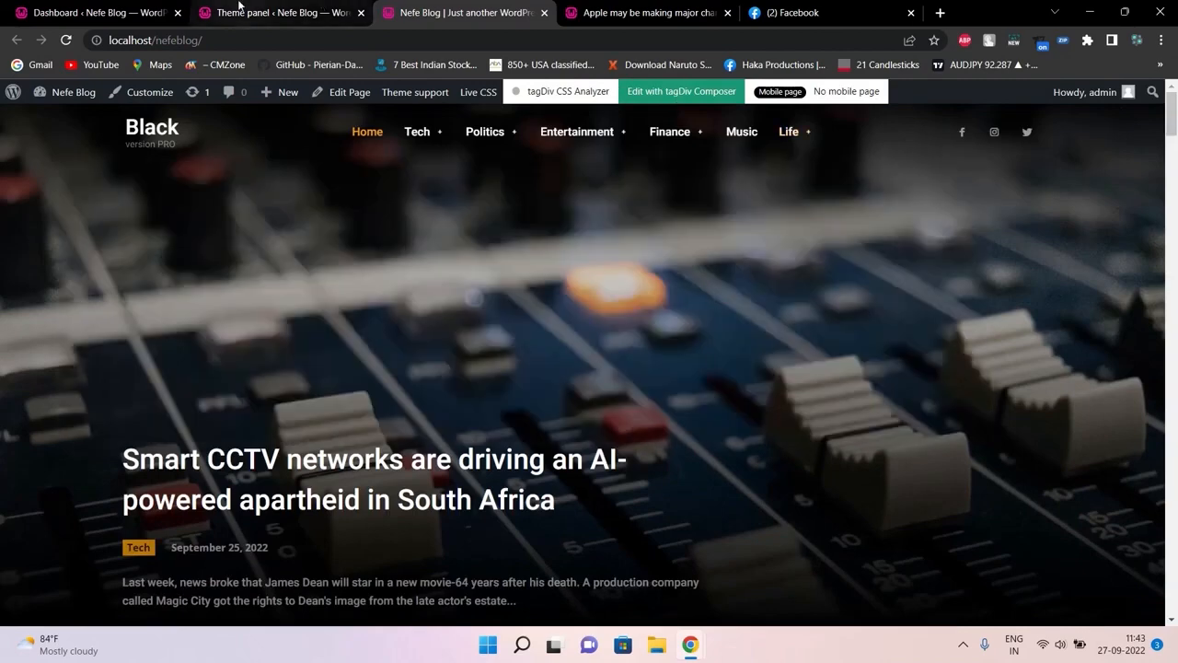
Compare the Custom Code page with the Nefe Blog homepage, ending on the Custom Code page
click(322, 13)
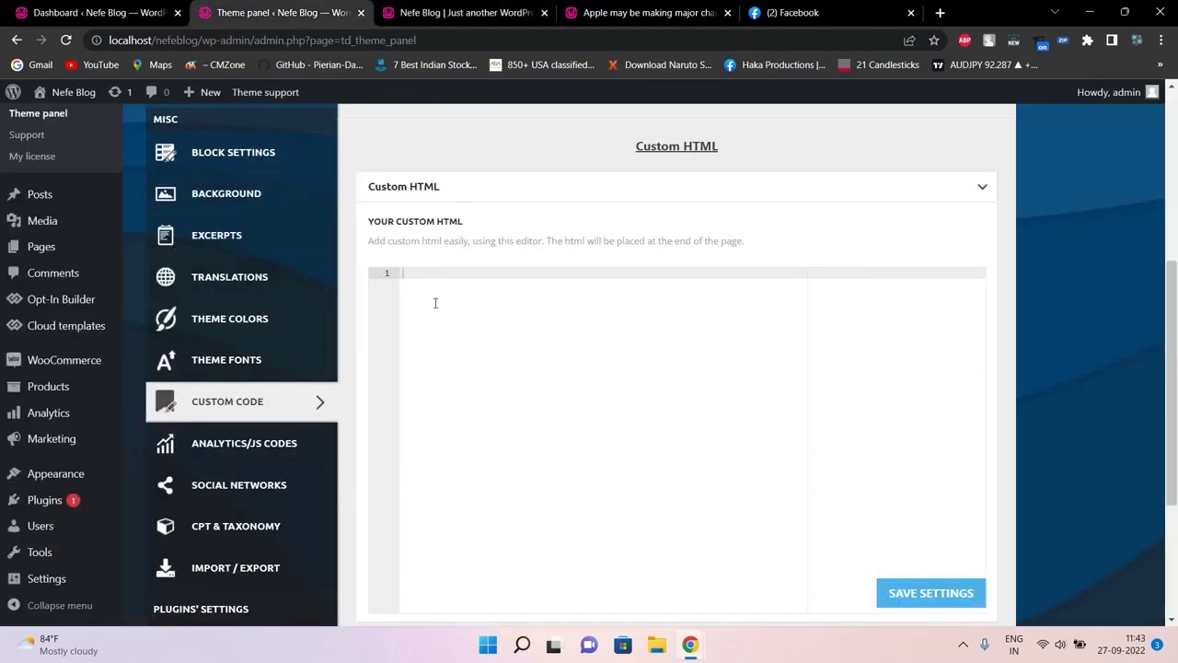
drag(1173, 267, 1175, 331)
click(456, 9)
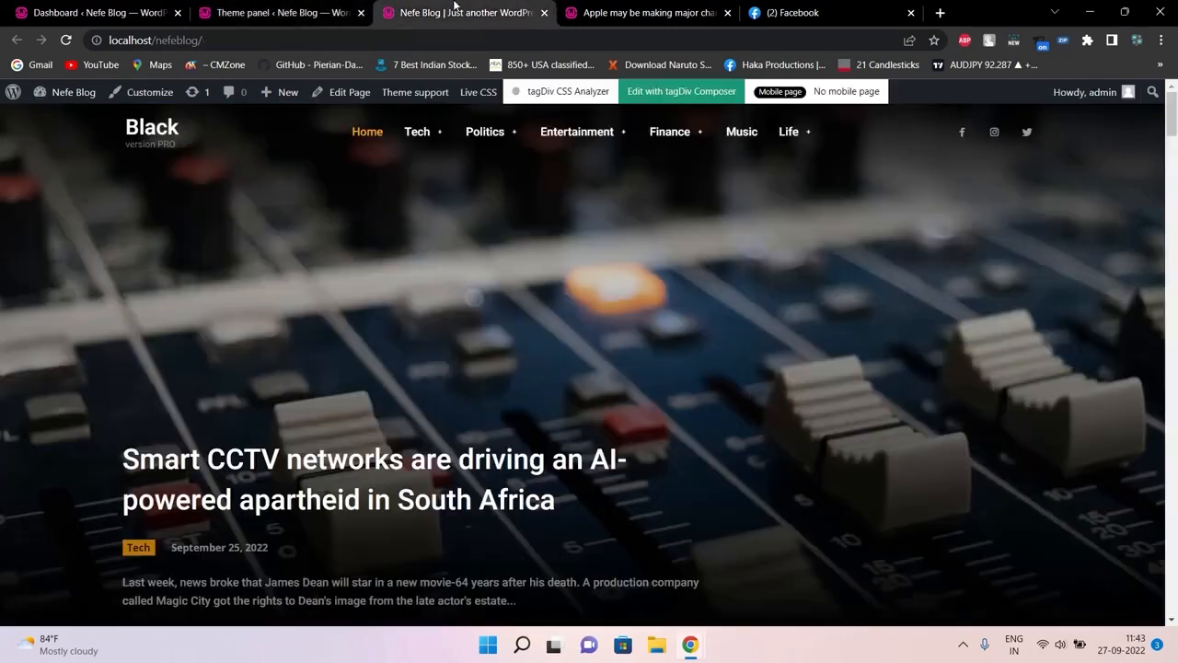
click(262, 7)
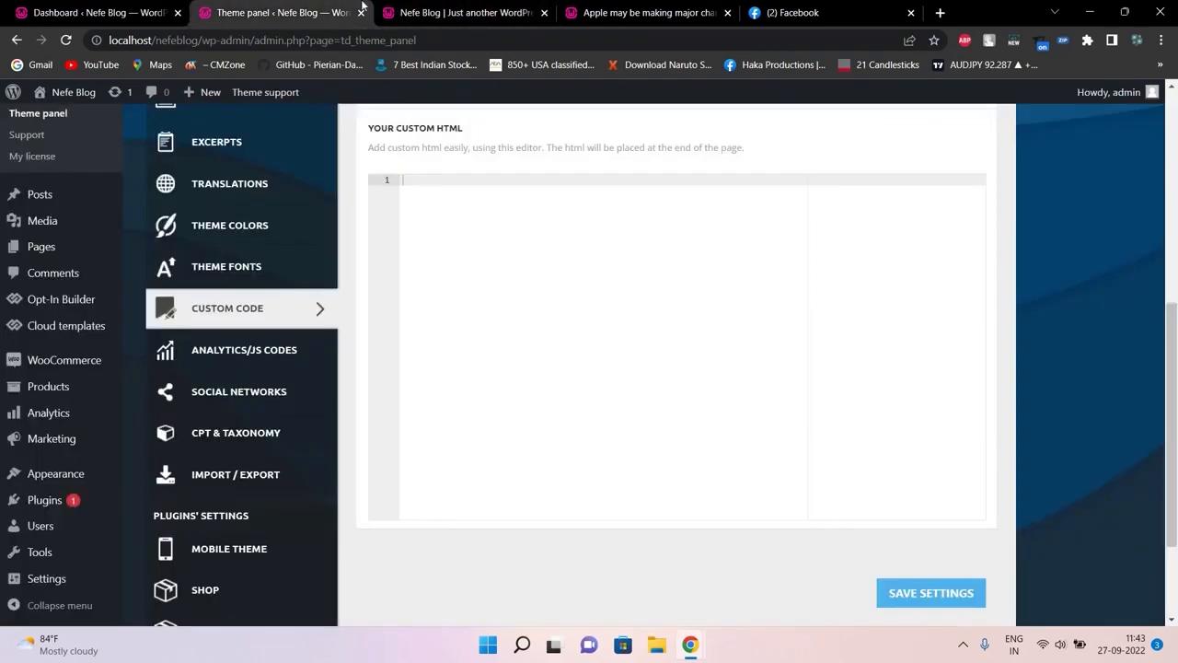
click(440, 7)
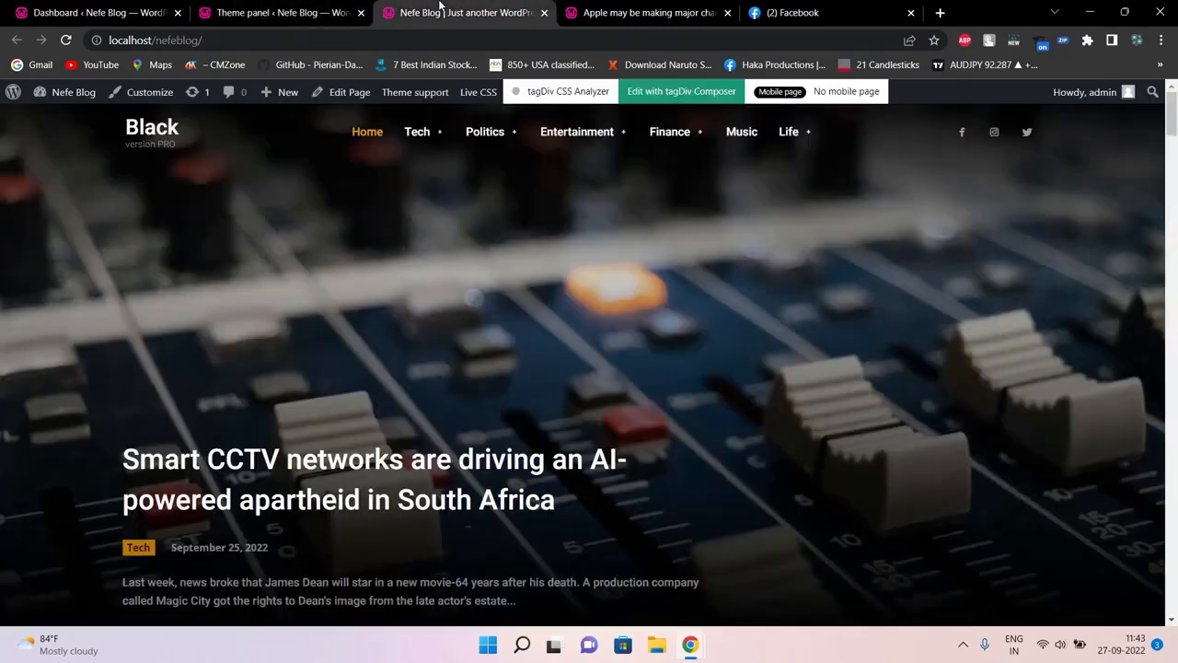
click(279, 7)
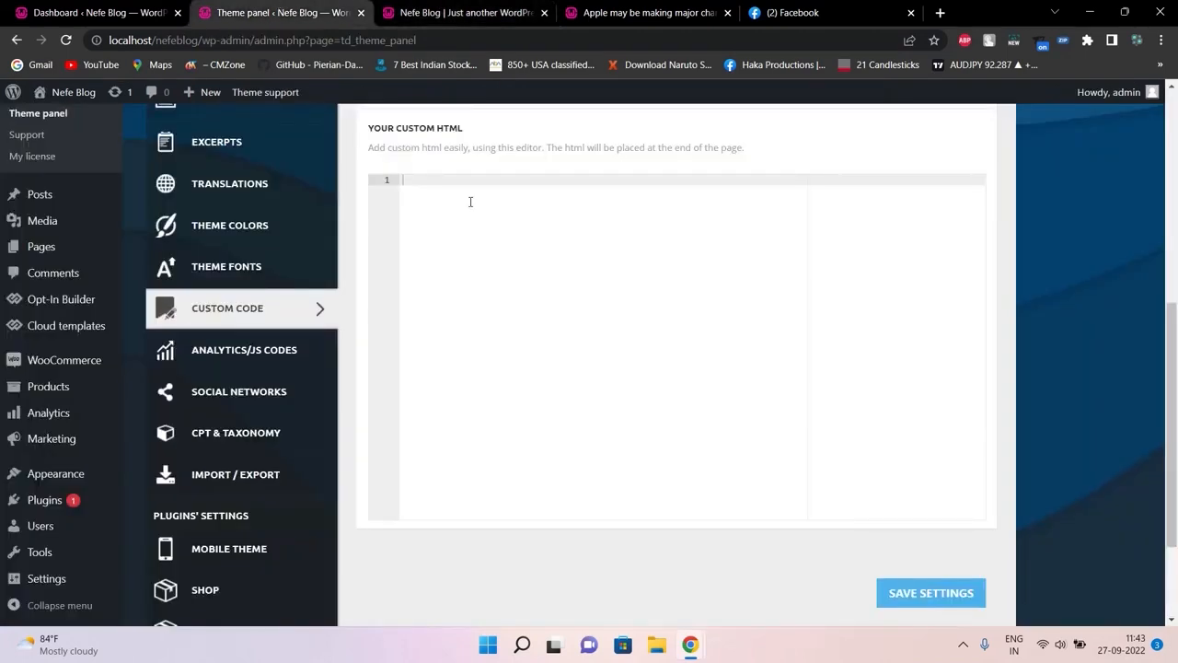
click(455, 6)
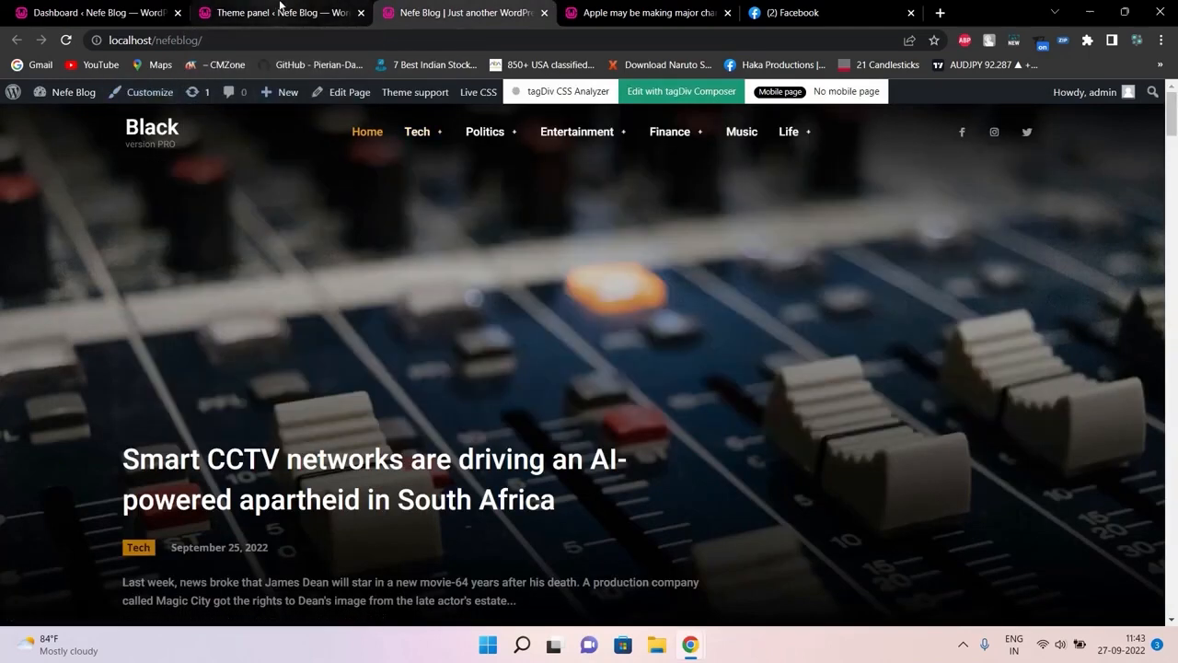
mouse_move(280, 6)
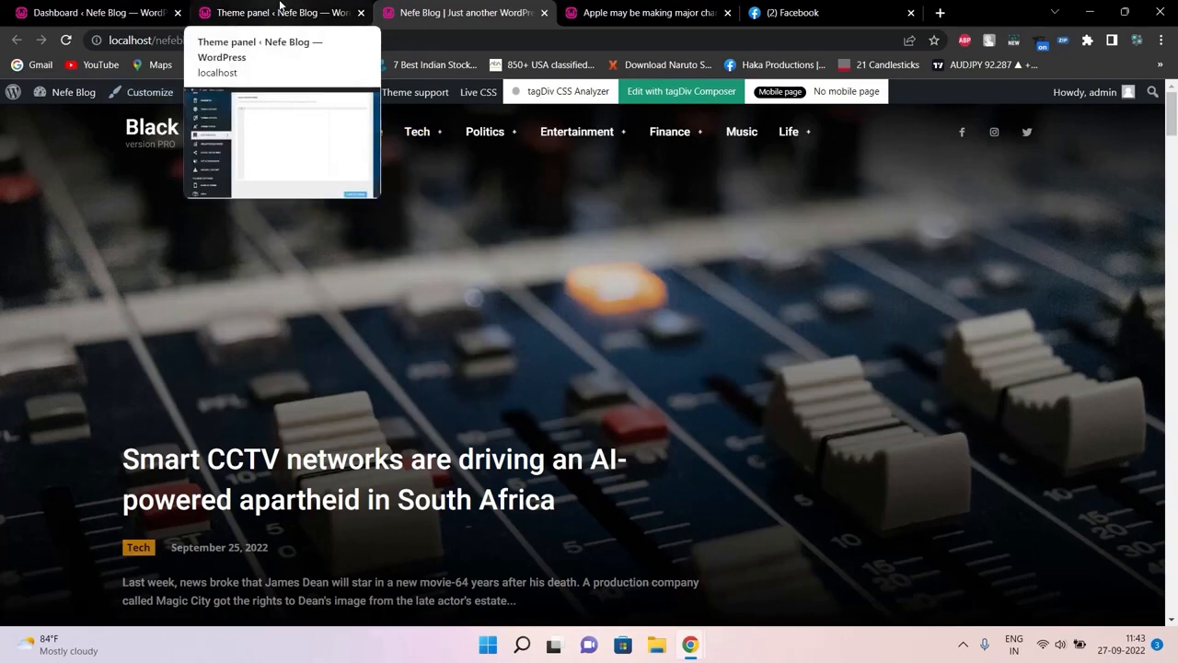
click(280, 12)
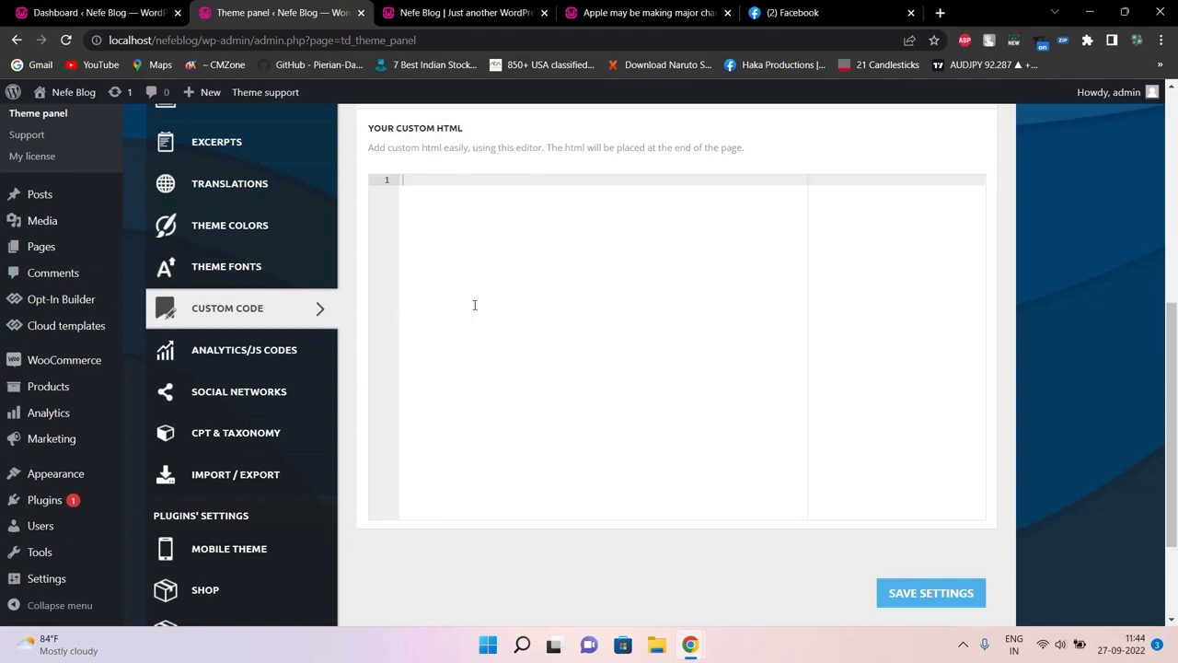
Open Analytics/JS Codes and check the empty Header, After Body and Footer script boxes
click(278, 348)
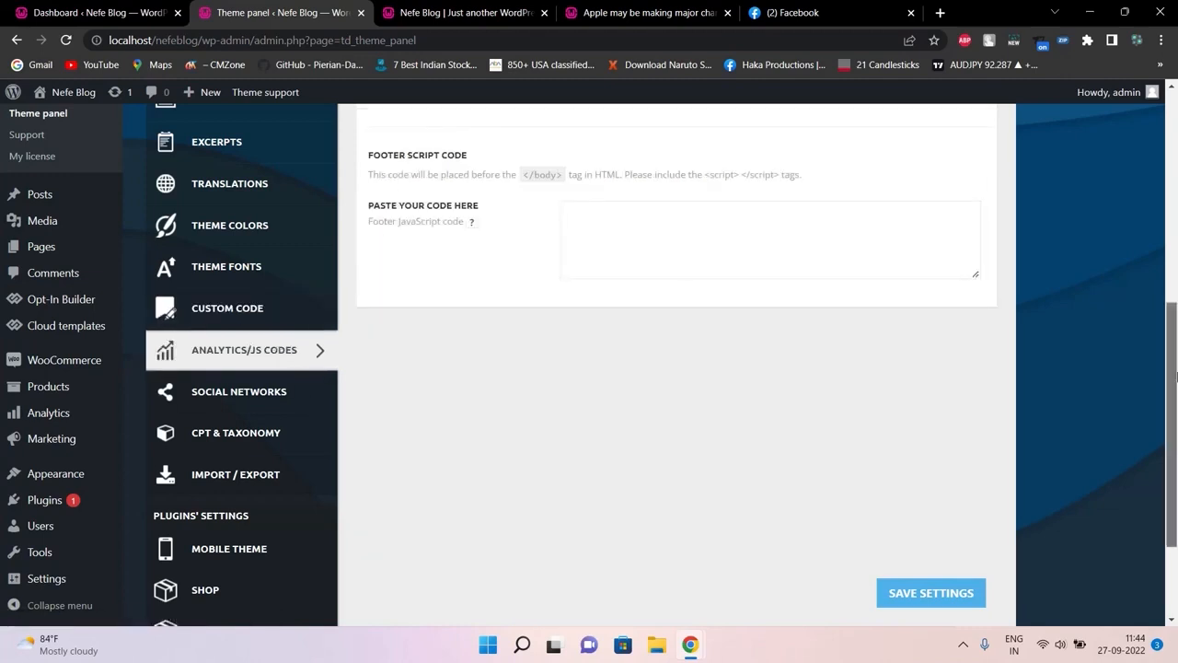
drag(1173, 376, 1175, 179)
scroll(1175, 180, down, 1)
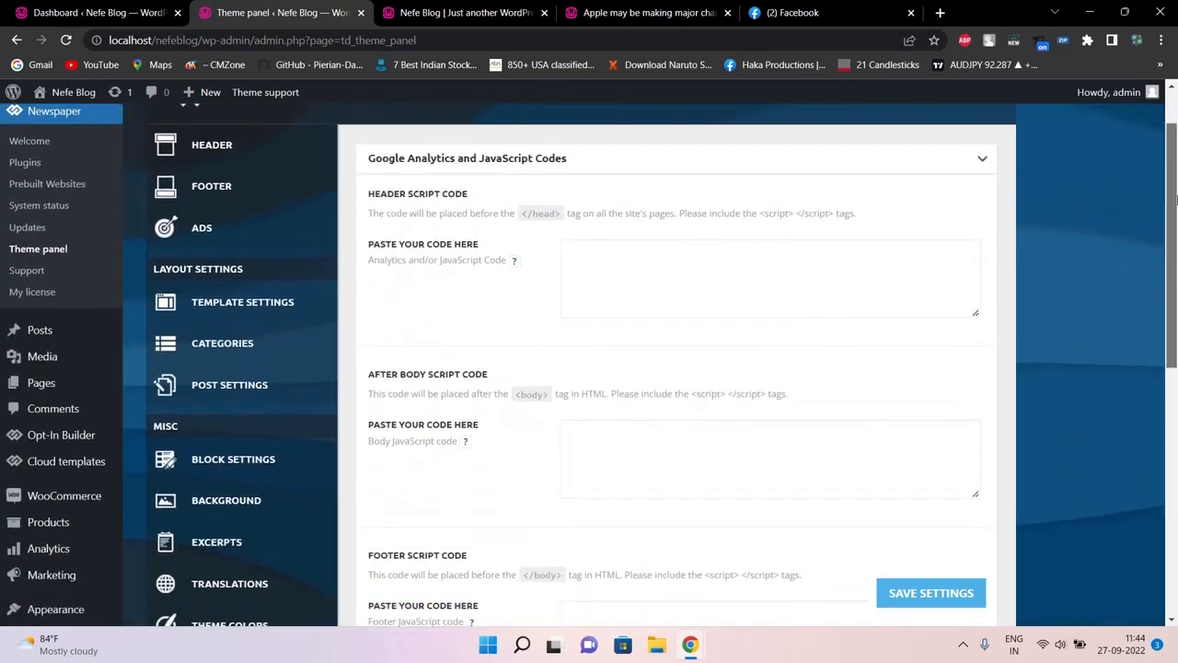
click(640, 233)
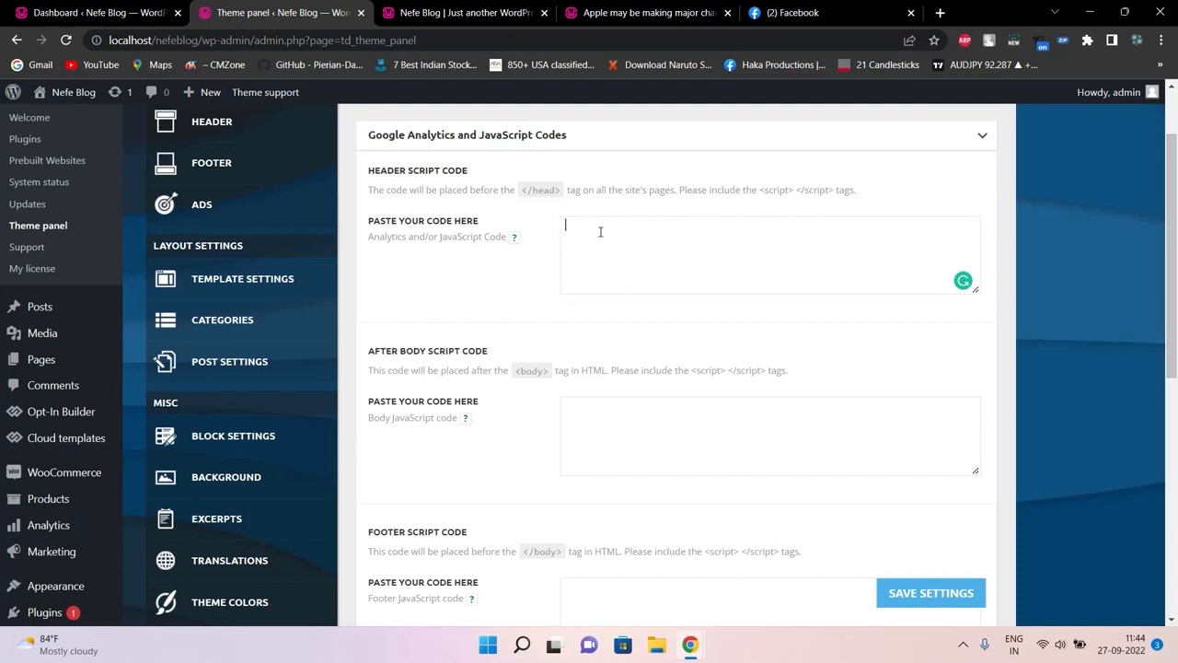
click(624, 413)
click(638, 608)
click(592, 229)
scroll(965, 597, down, 5)
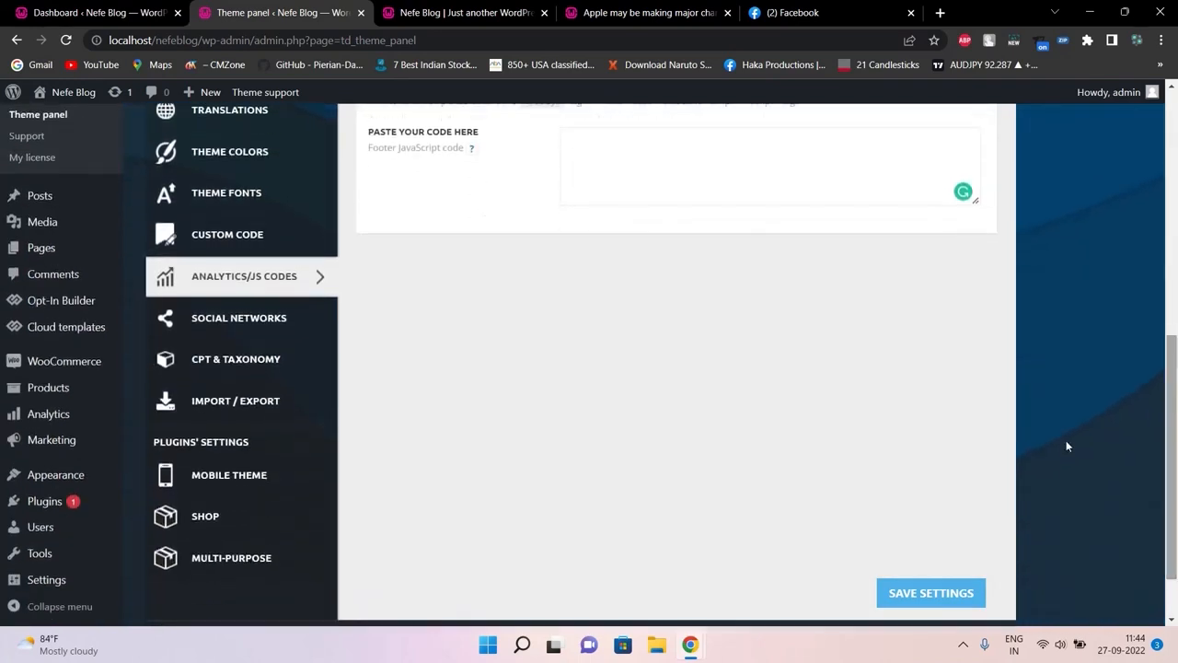
Open Social Networks and expand the Social Share and Social Login subsections to review them
click(300, 319)
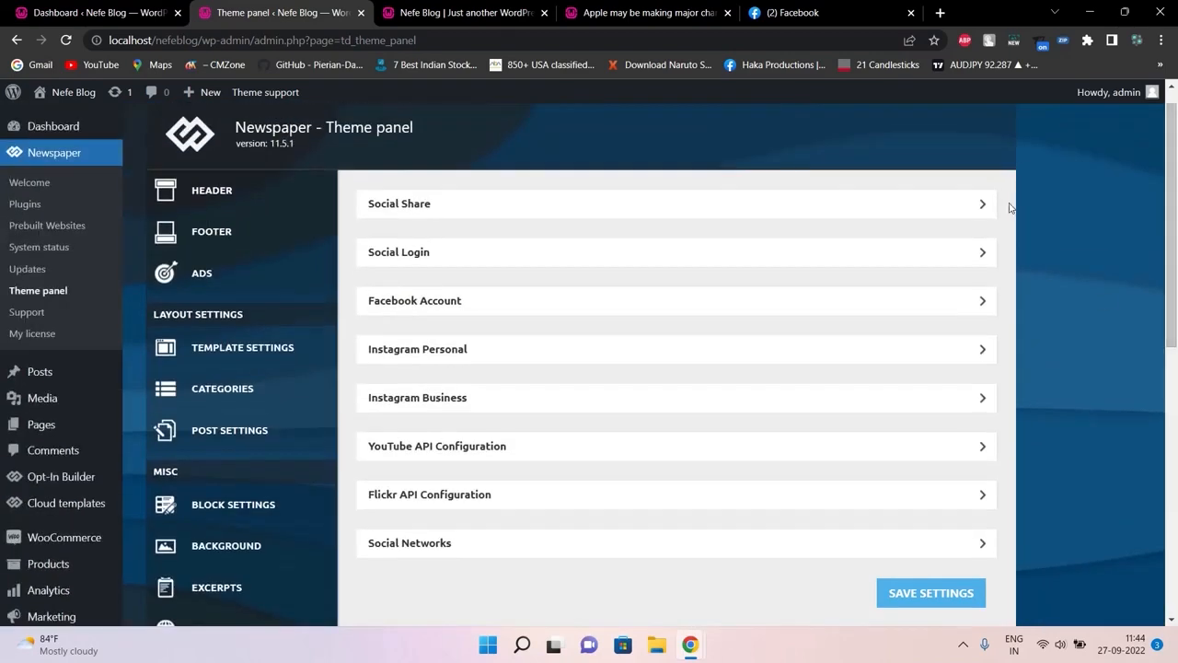
click(985, 204)
click(985, 203)
click(965, 259)
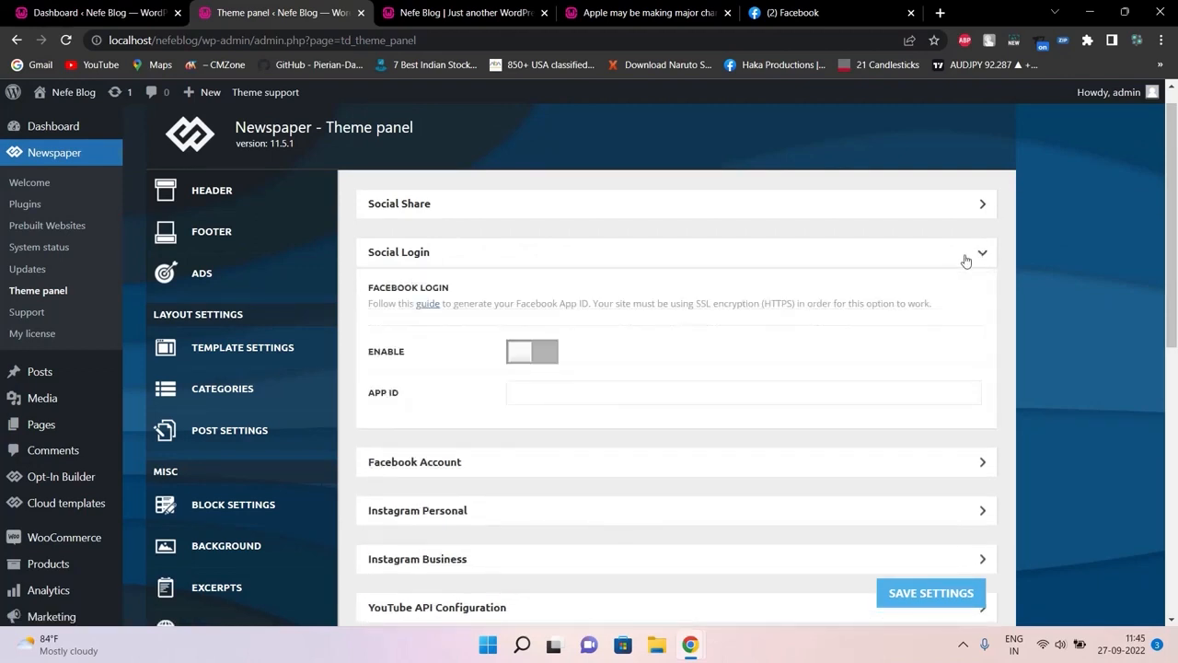
click(962, 204)
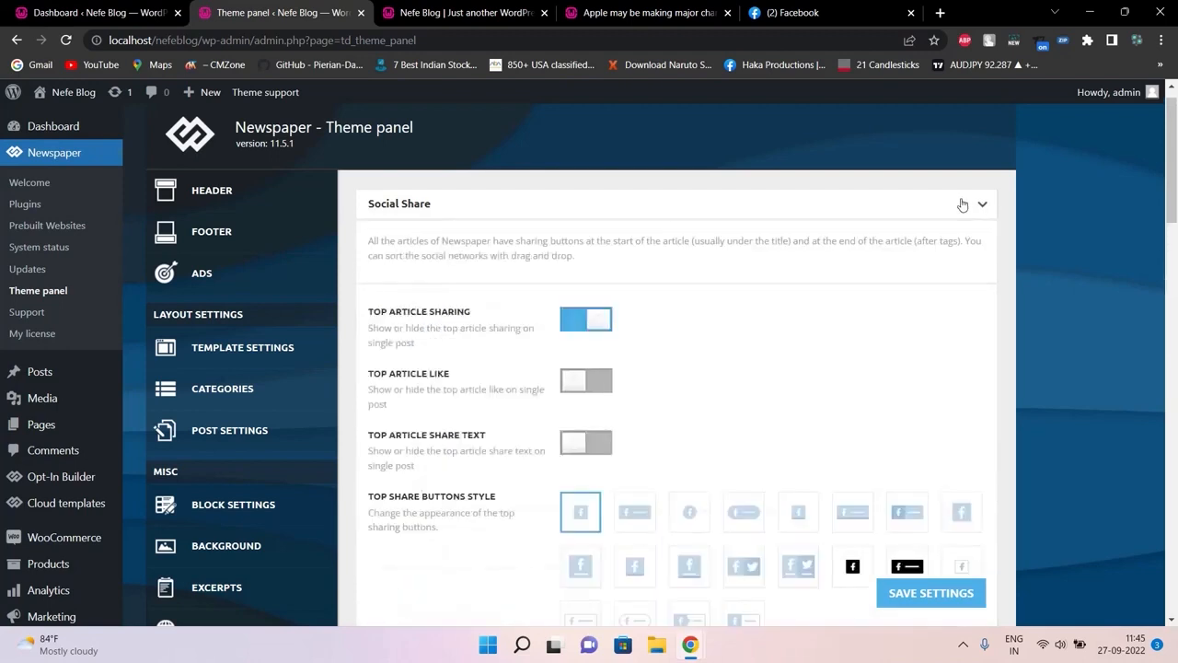
click(963, 204)
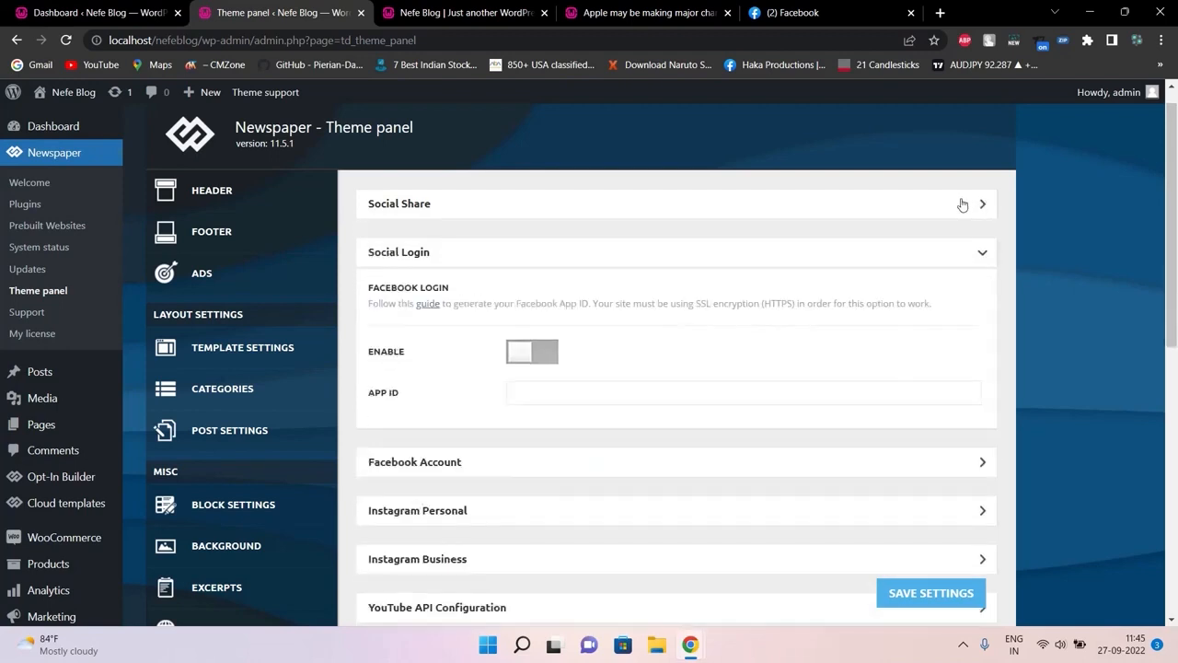
click(962, 204)
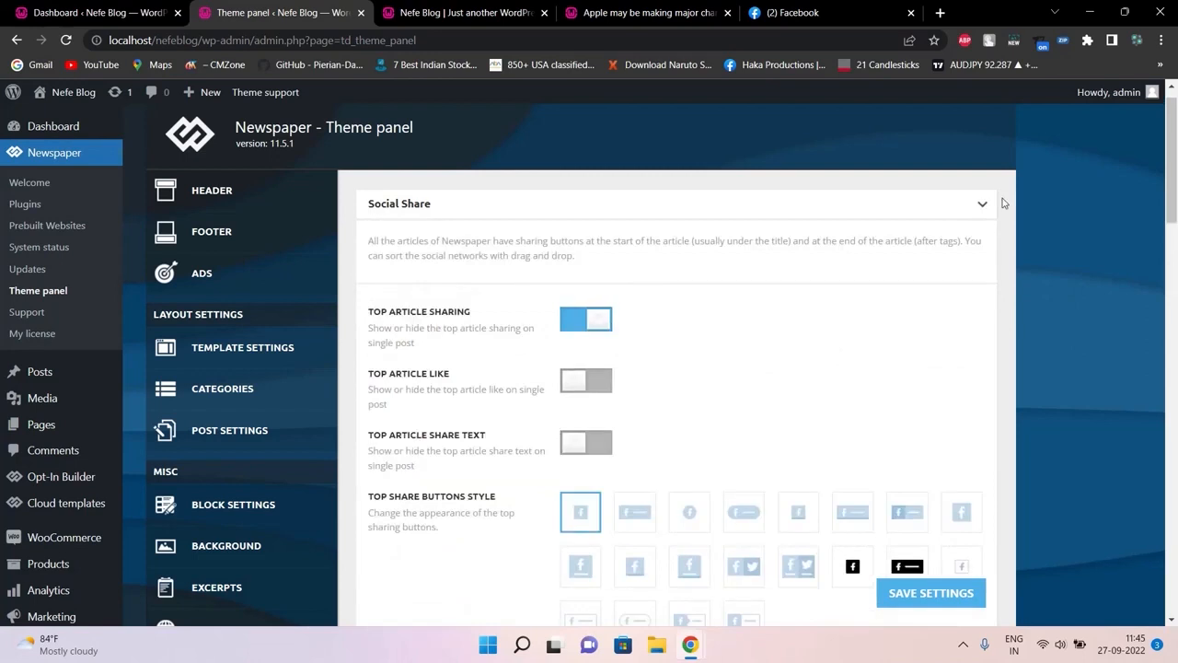
Collapse Social Share and Social Login, then scroll through the remaining social subsections
click(986, 204)
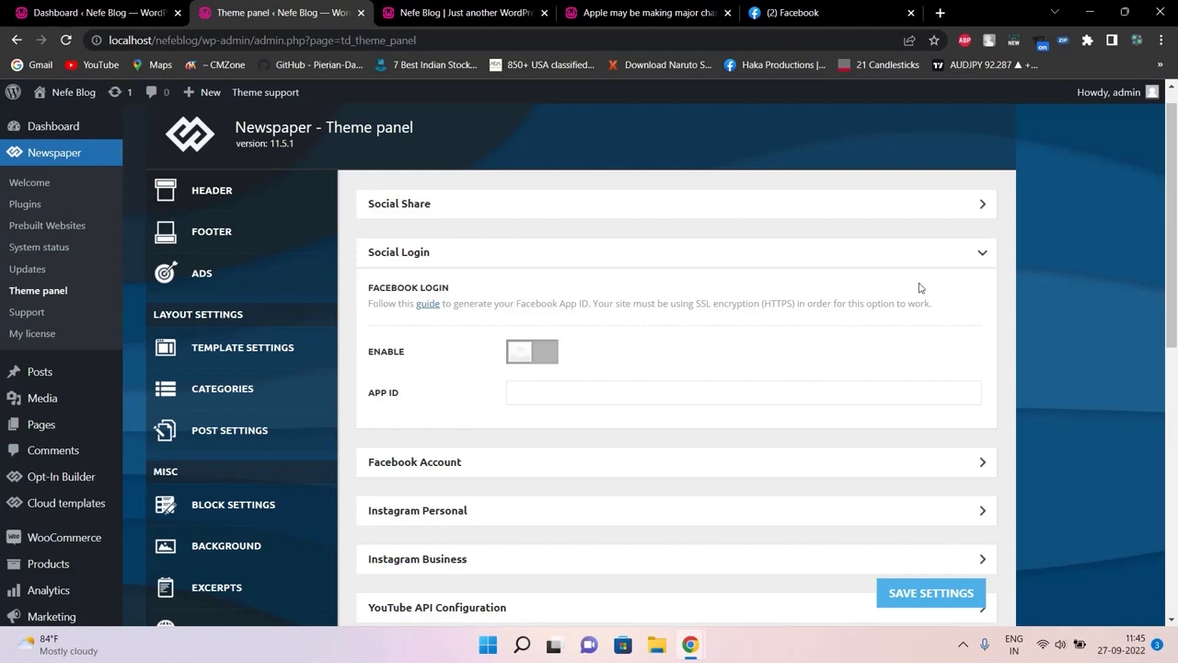
click(982, 255)
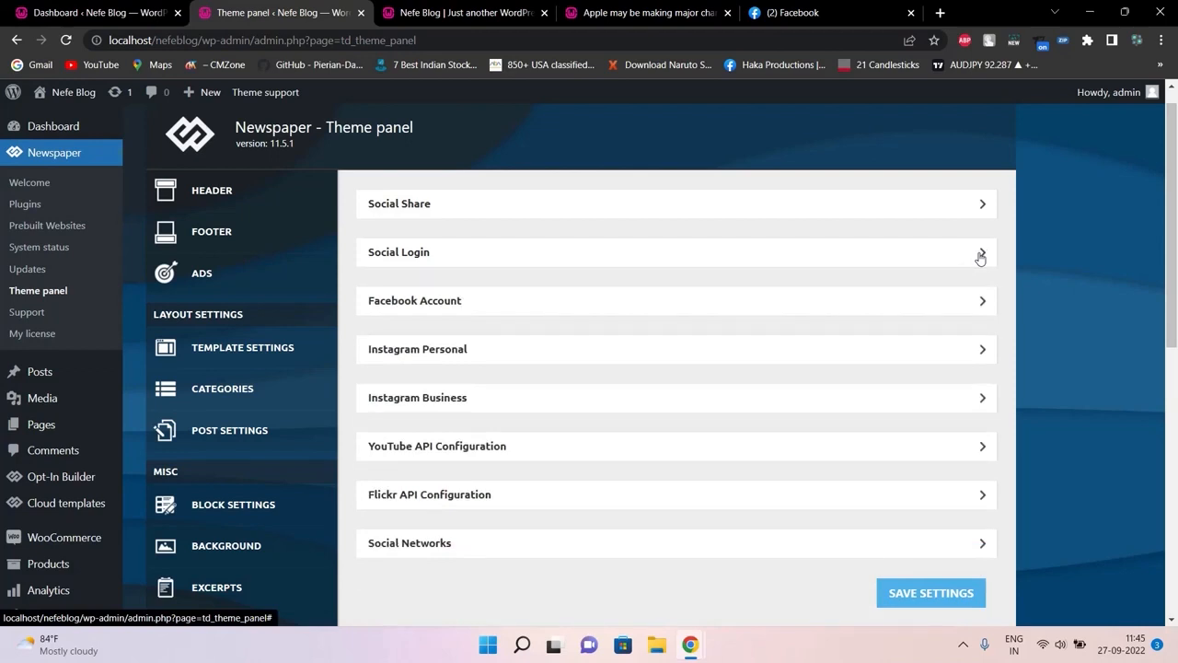
click(982, 255)
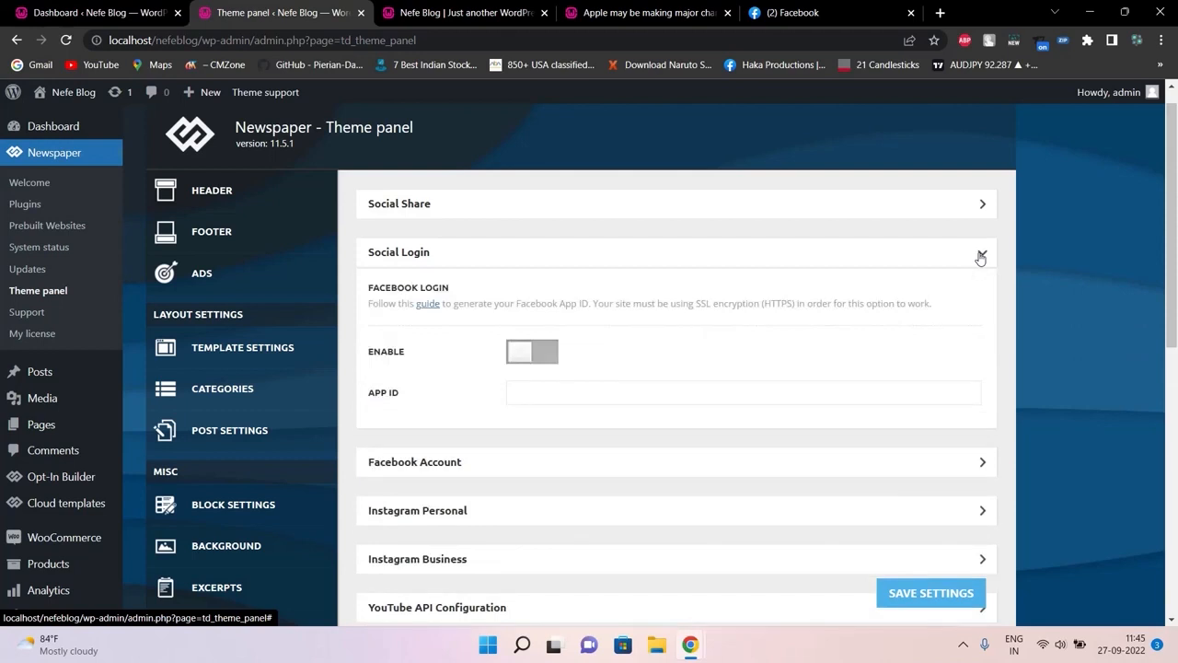
click(982, 256)
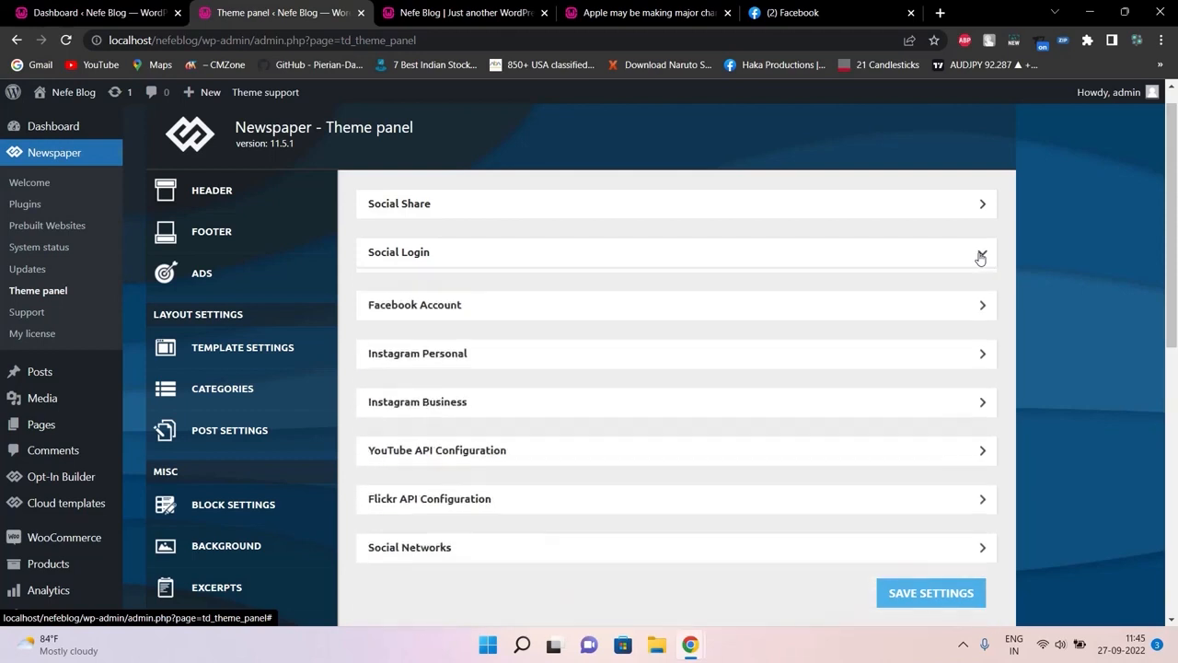
scroll(1175, 215, down, 2)
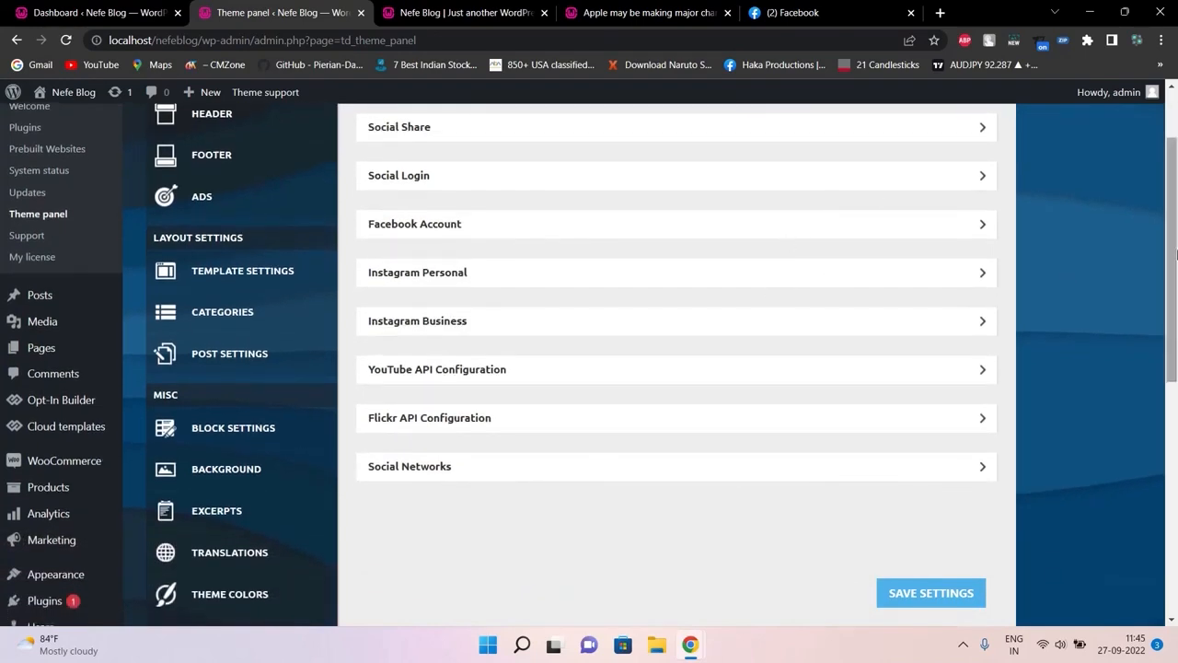
scroll(1159, 359, down, 3)
drag(1159, 359, 1158, 430)
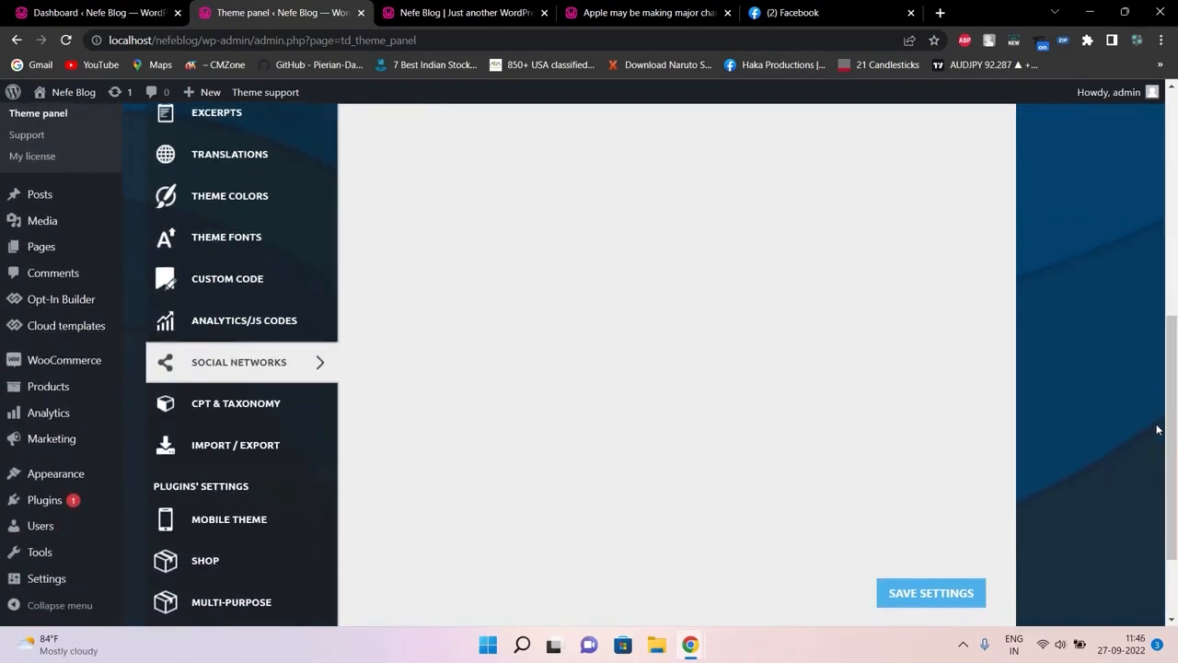
Open CPT & Taxonomy, toggle the Posts row, then go to the Apple iPhone article tab
click(204, 405)
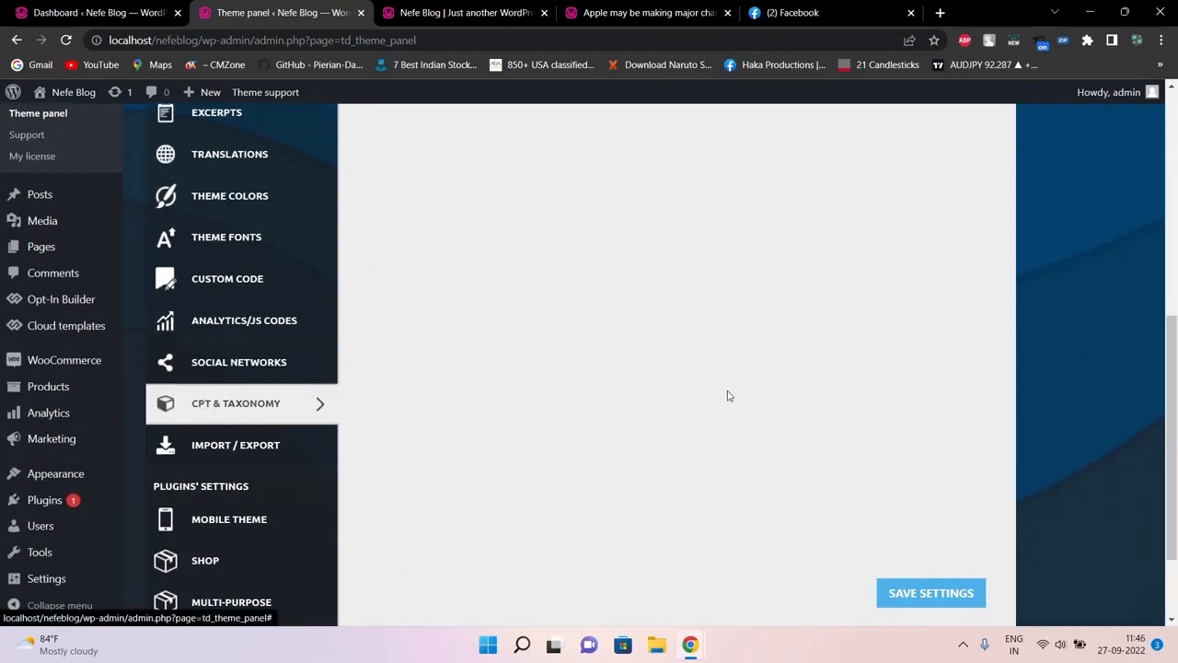
drag(1176, 524, 1174, 327)
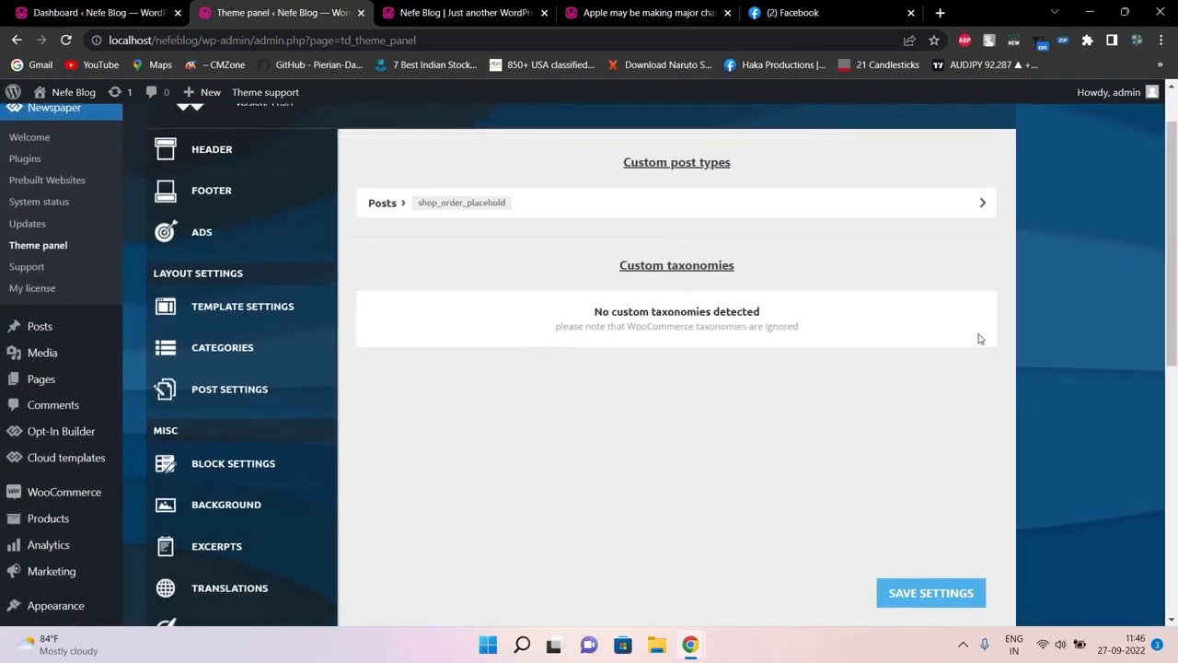
click(982, 206)
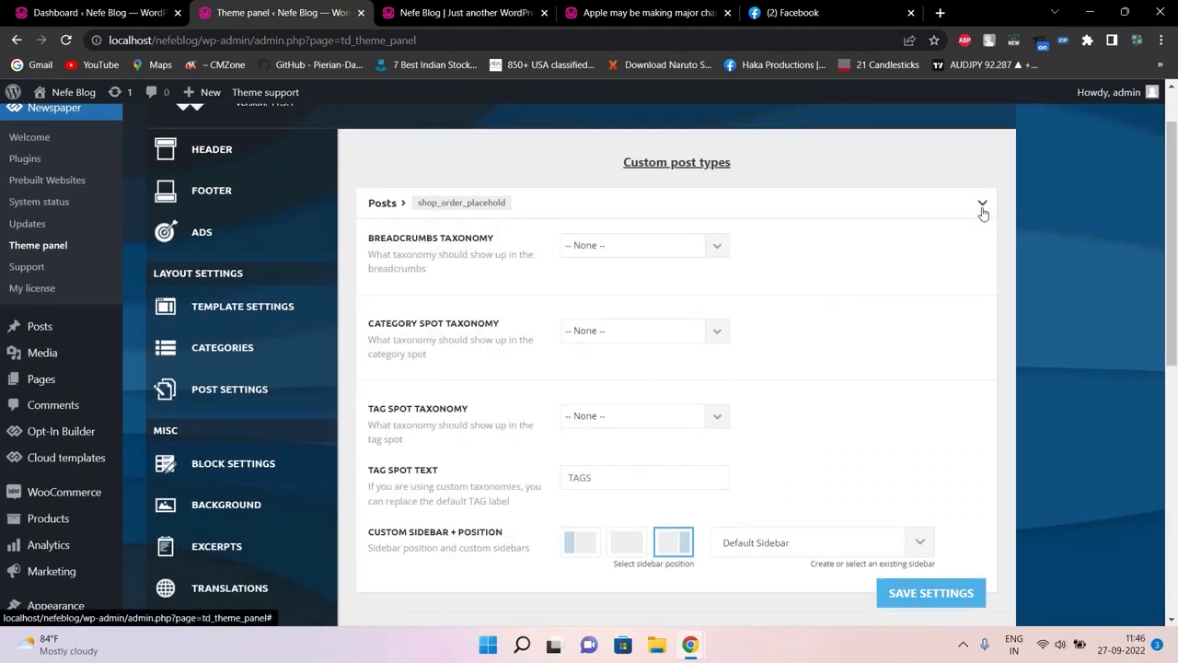
click(982, 206)
scroll(983, 208, down, 1)
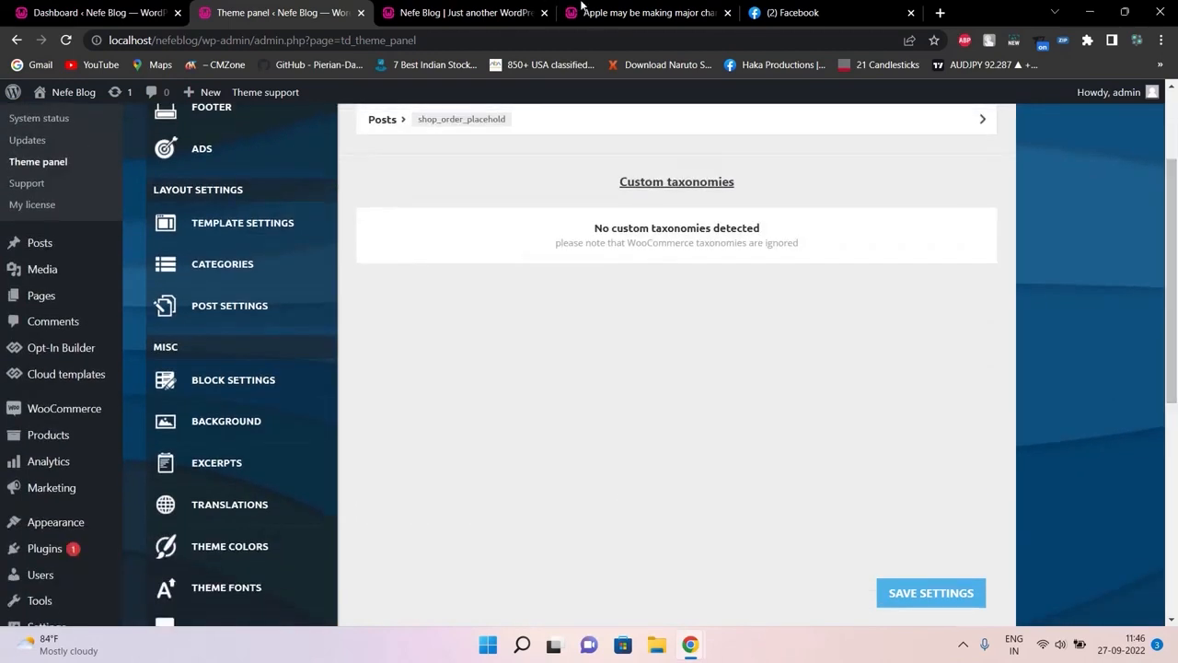
click(589, 11)
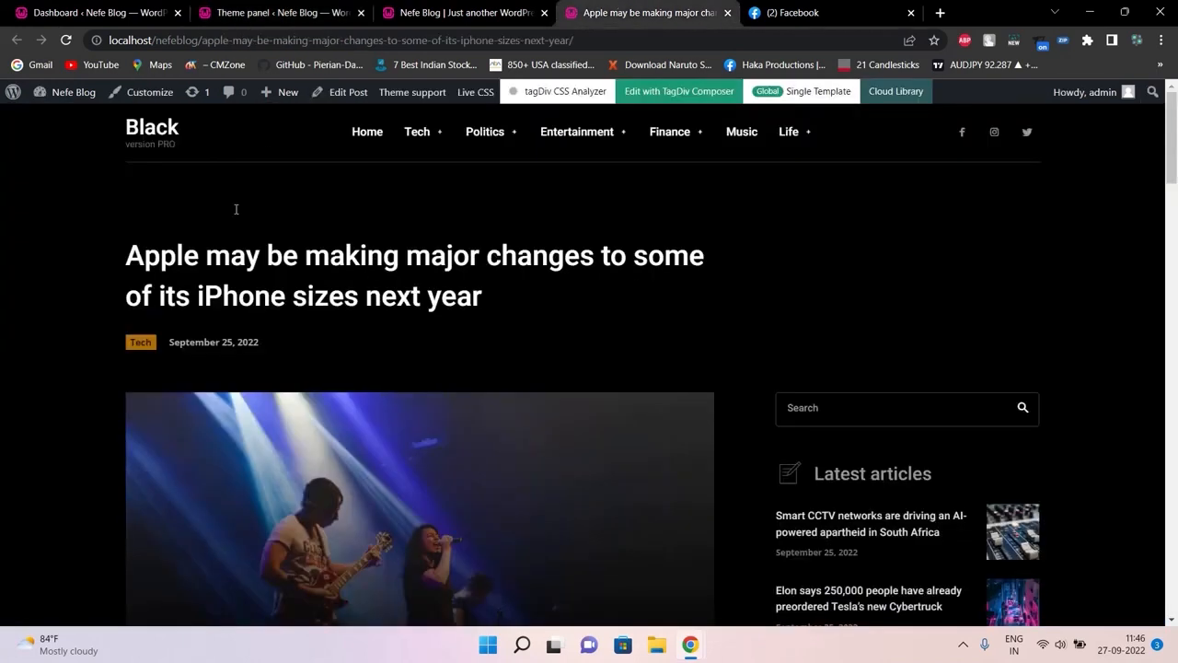
Open the Smart CCTV networks article from the site's Tech menu and check its address
mouse_move(414, 136)
click(388, 332)
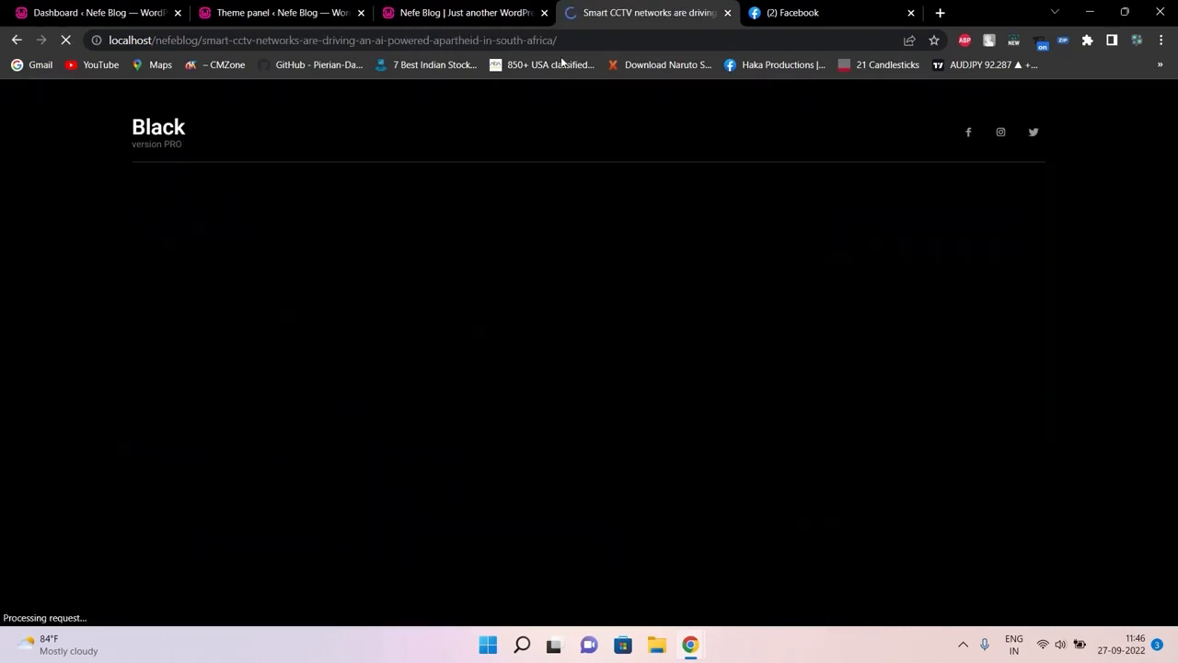
click(569, 45)
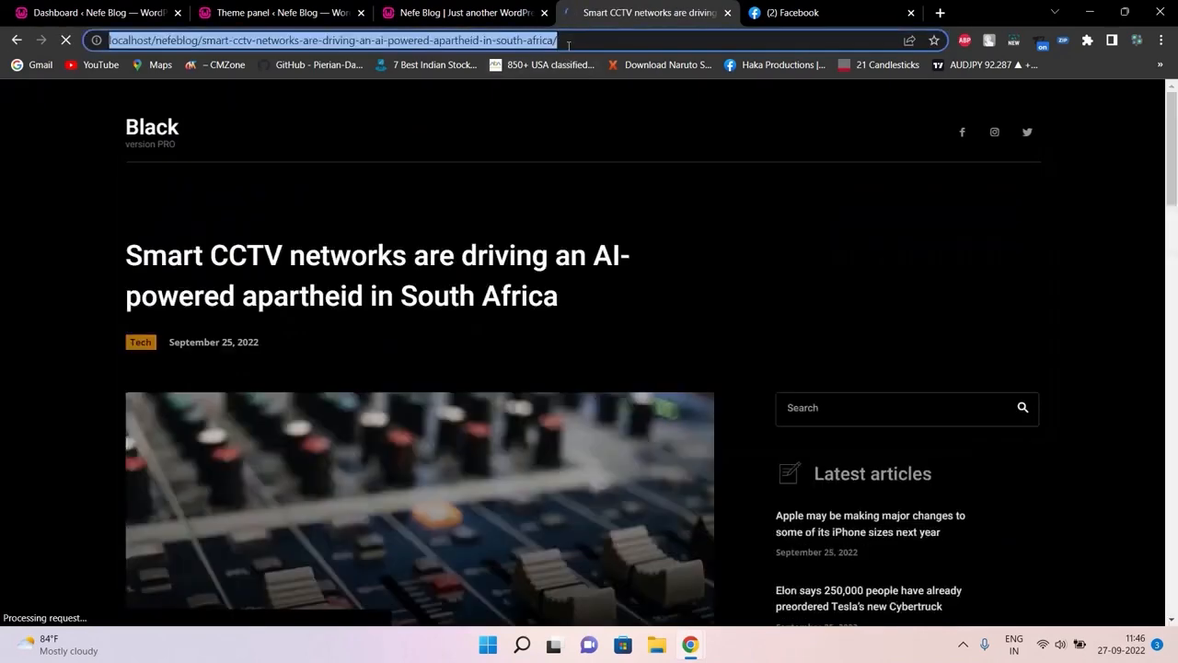
click(133, 205)
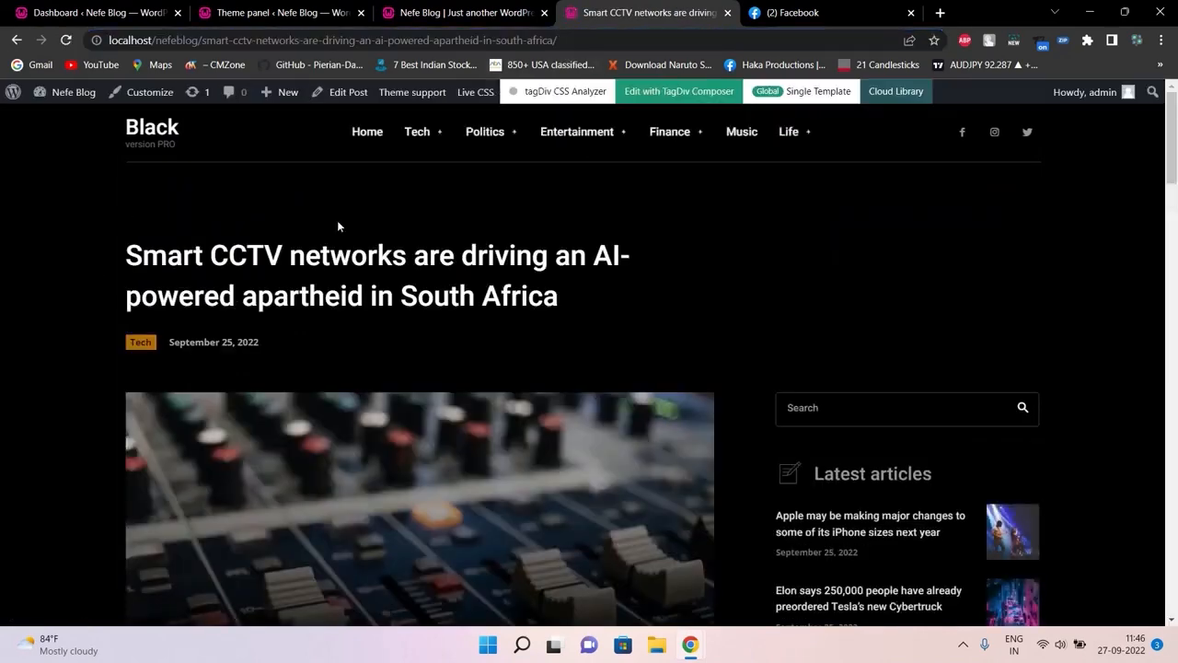
click(469, 7)
Expand the Posts taxonomy settings in the theme panel, comparing against the Smart CCTV article
click(291, 8)
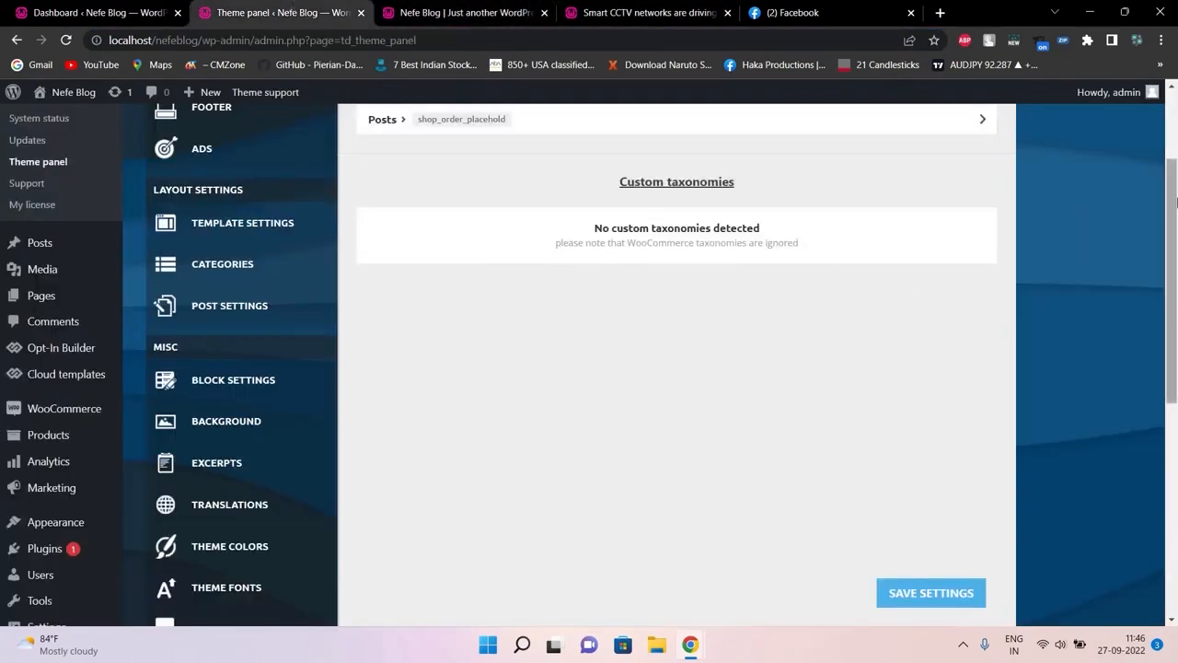
drag(1176, 200, 1143, 225)
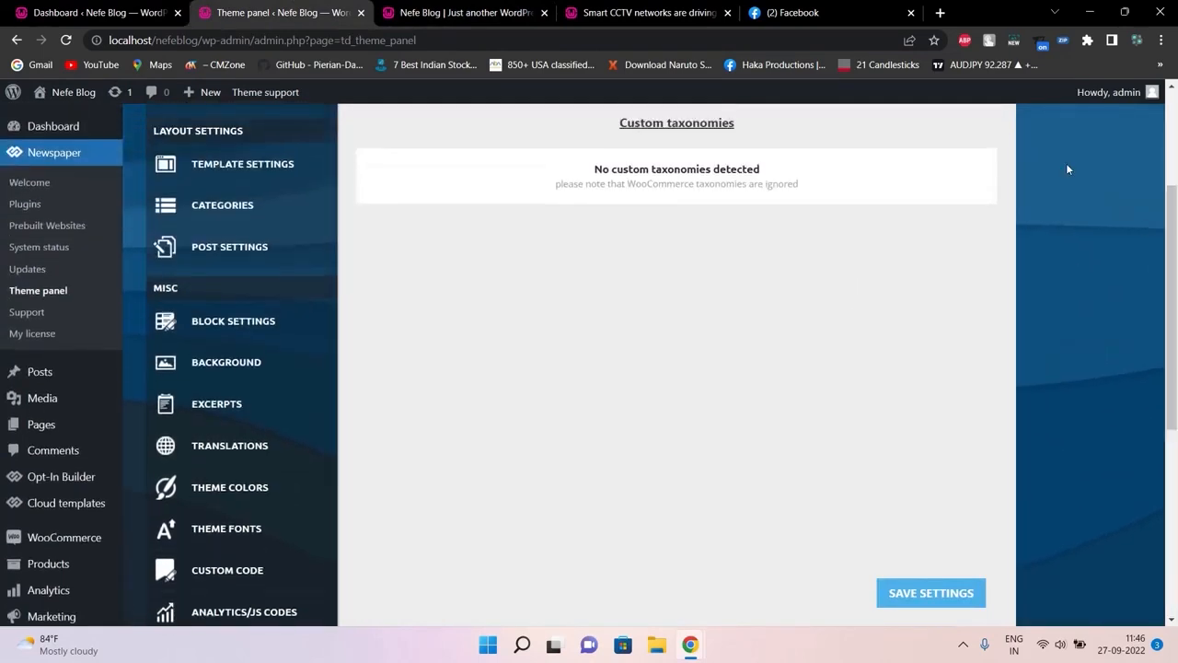
scroll(1170, 182, up, 3)
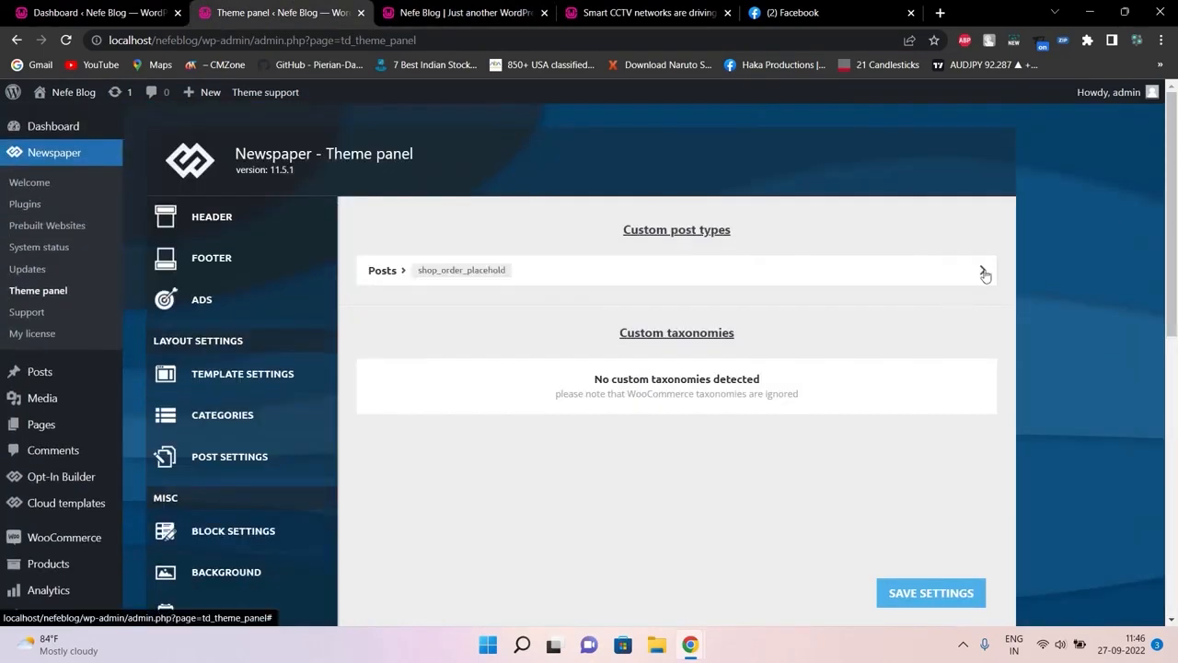
click(983, 273)
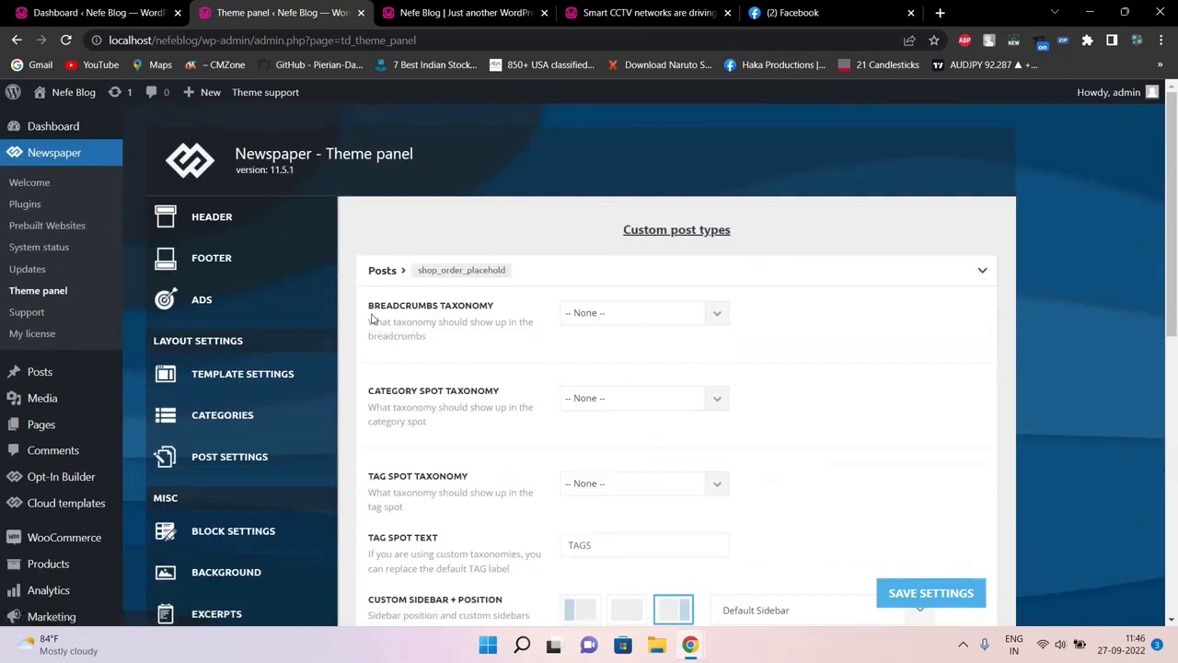
click(645, 12)
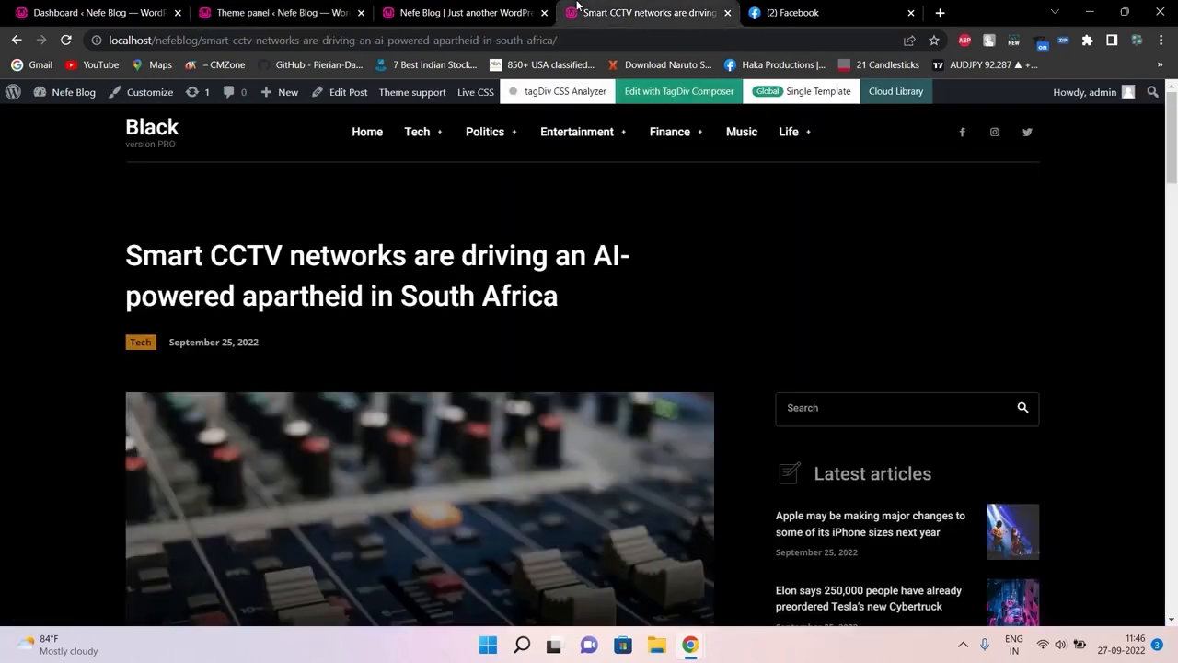
mouse_move(577, 132)
drag(1171, 139, 1173, 107)
click(489, 9)
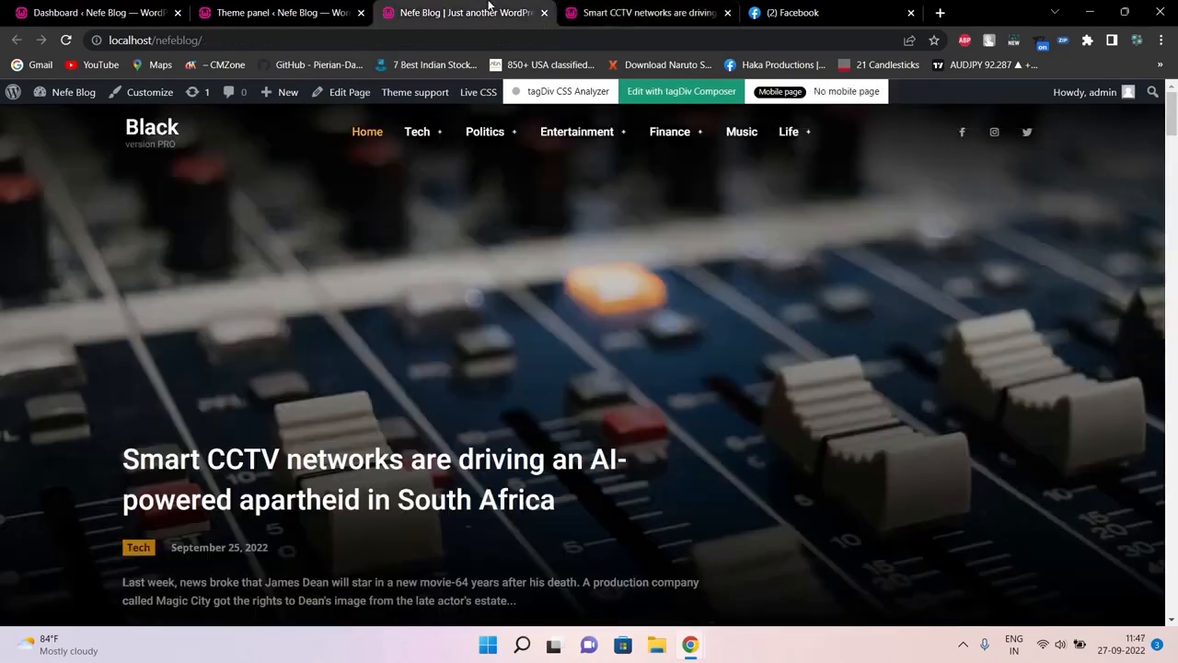
click(295, 13)
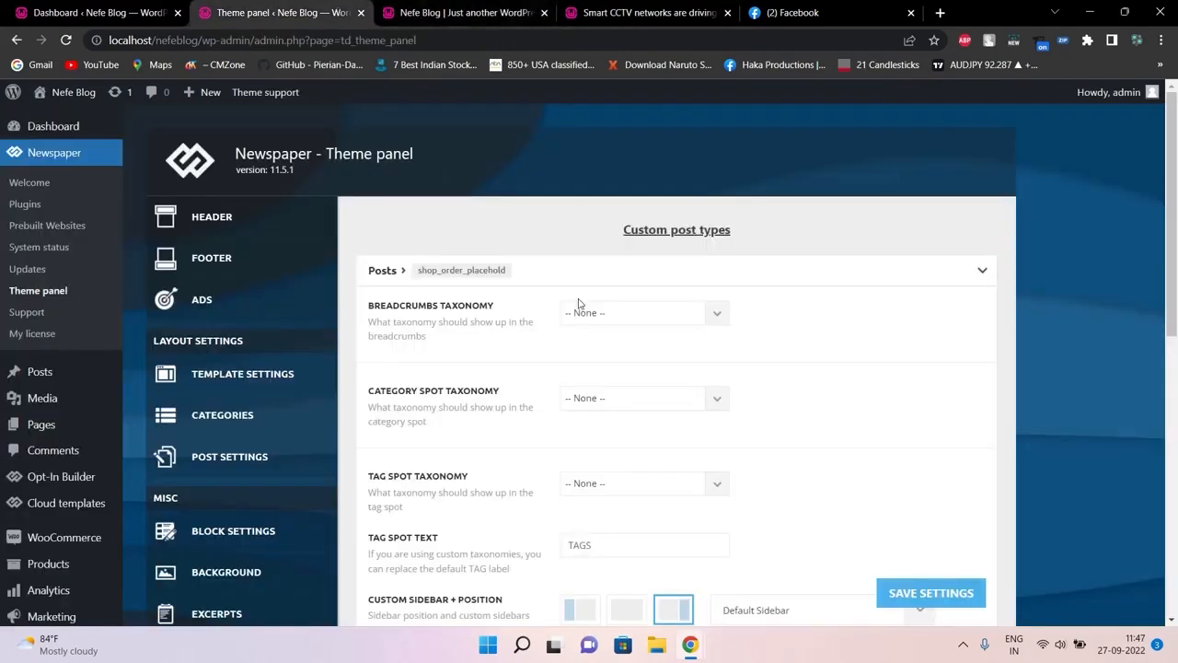
Open the IMPORT / EXPORT page, confirming YES to leave the current section
scroll(1175, 221, down, 7)
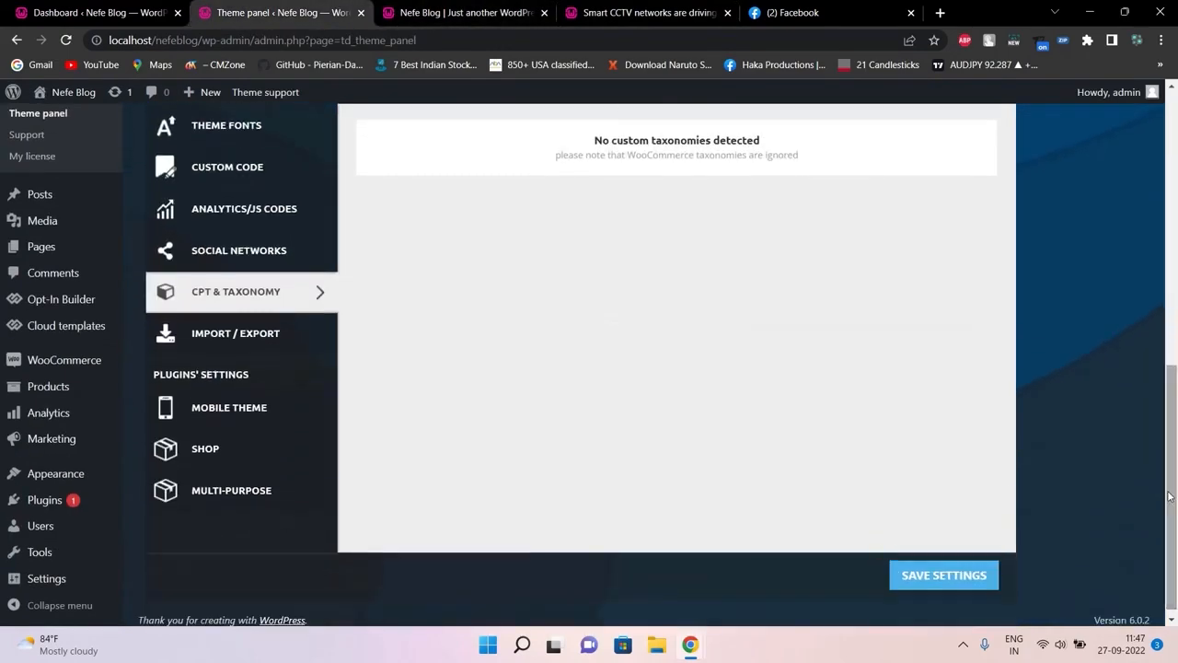
click(246, 339)
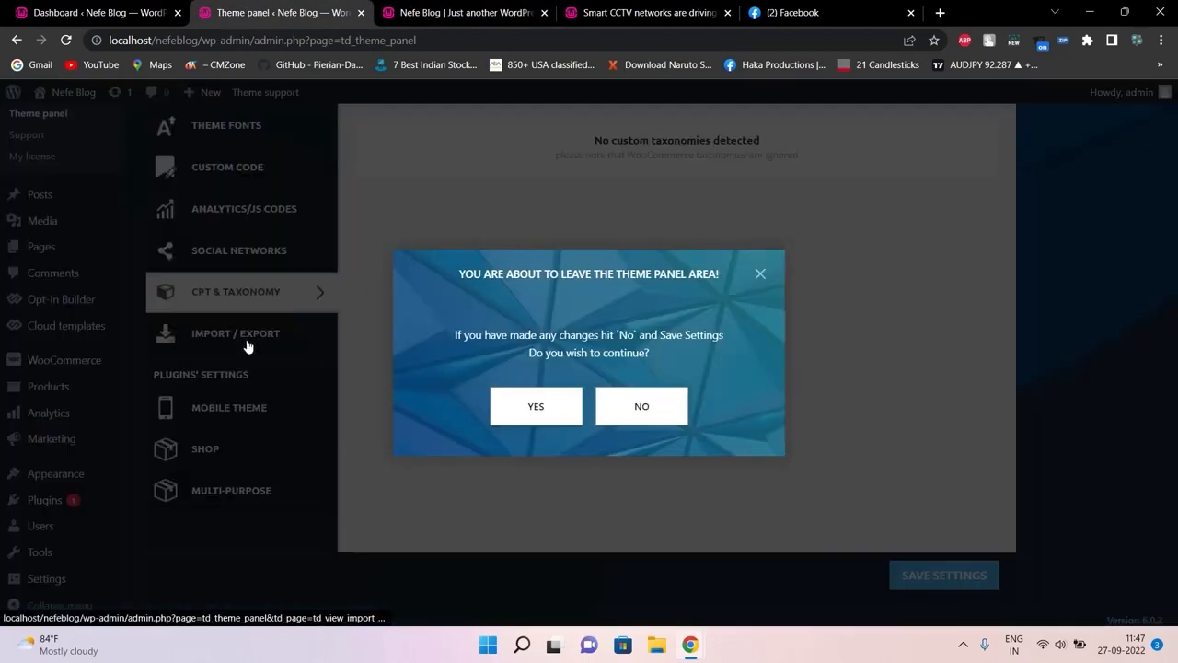
click(570, 425)
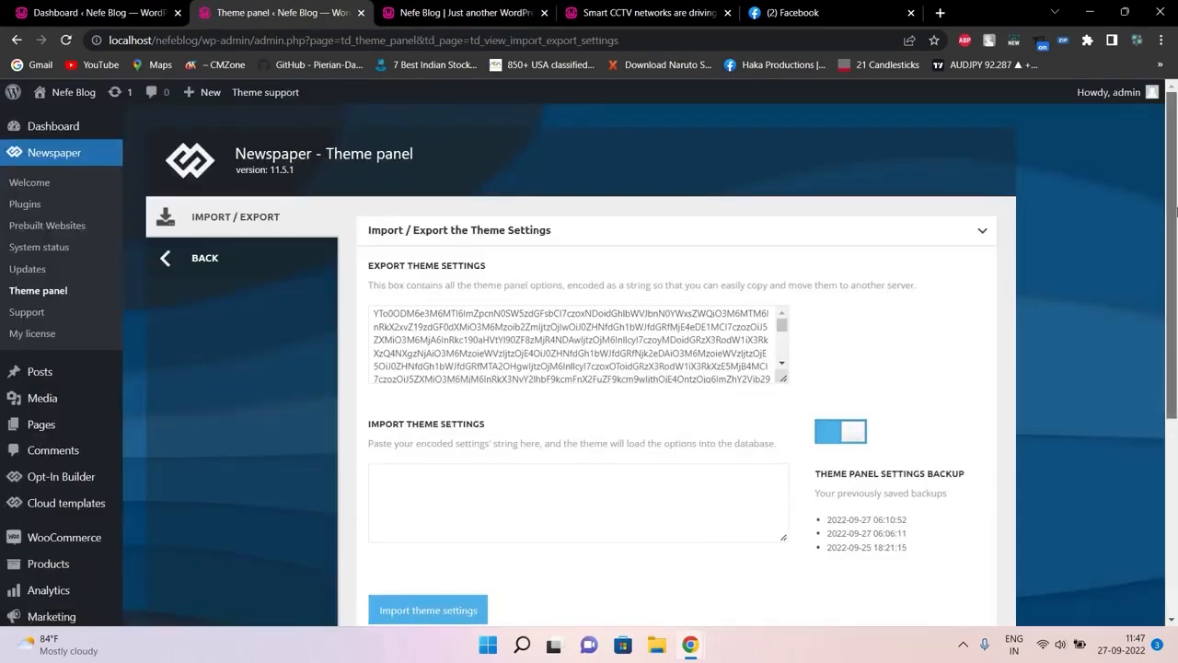
Paste the exported theme settings string into the Import box, then go BACK to the main panel
scroll(1176, 241, down, 1)
click(757, 304)
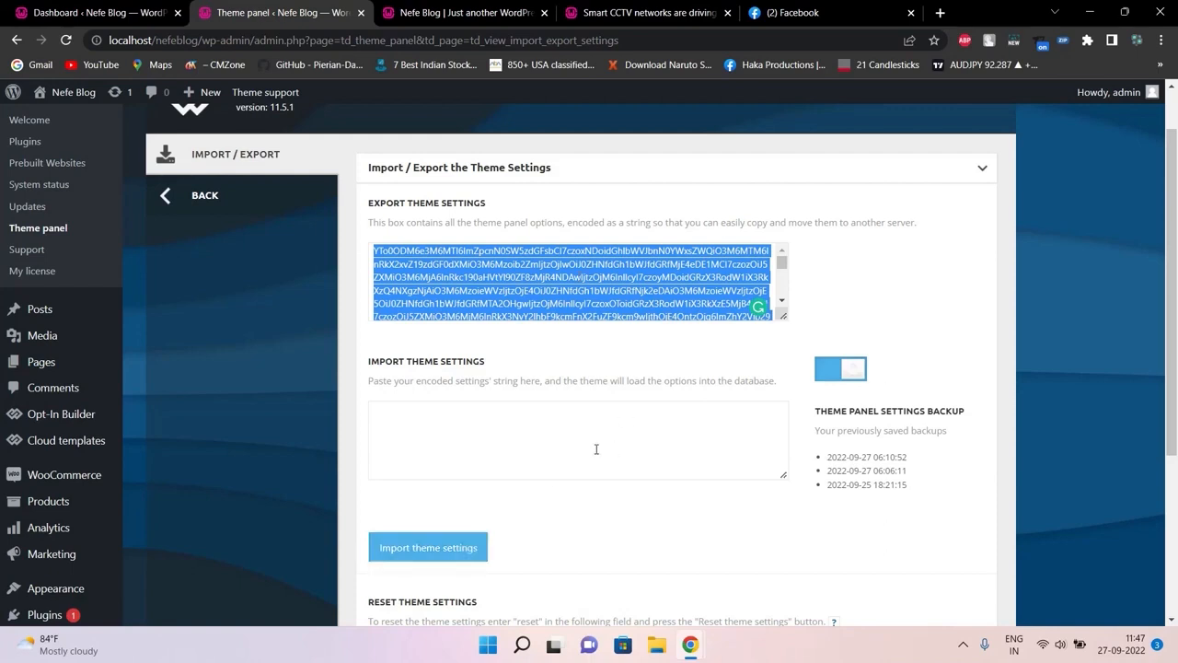
click(540, 440)
click(467, 442)
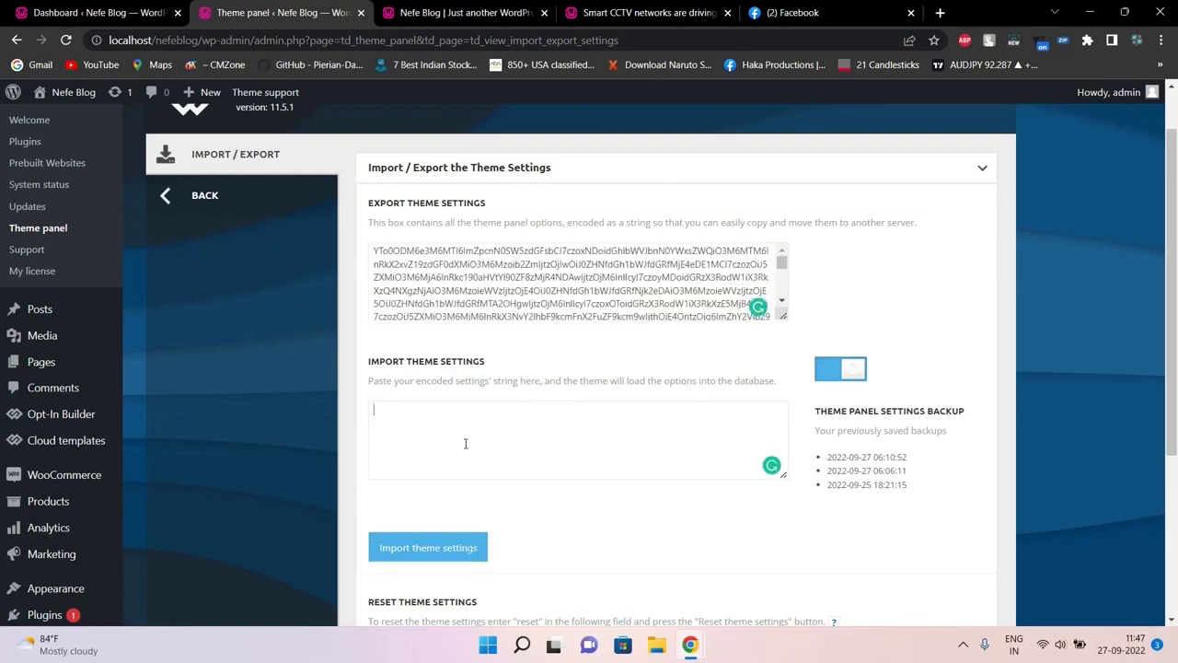
key(ctrl+v)
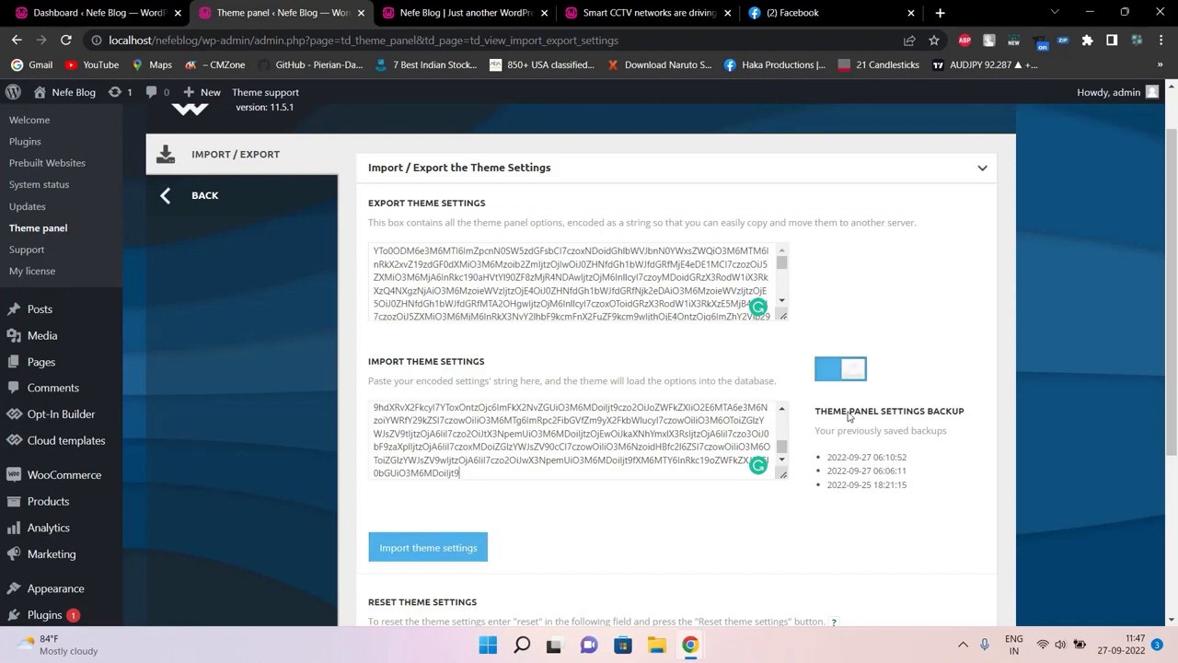
mouse_move(1175, 229)
mouse_down()
mouse_move(1176, 390)
mouse_move(1175, 230)
mouse_up()
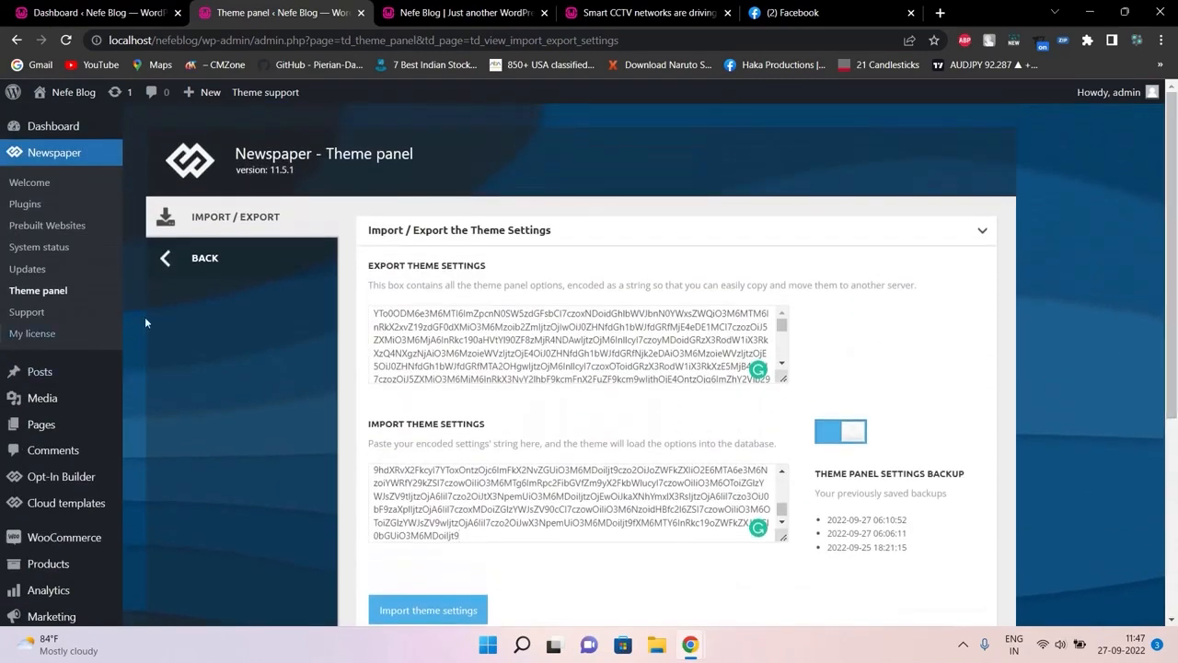
click(199, 259)
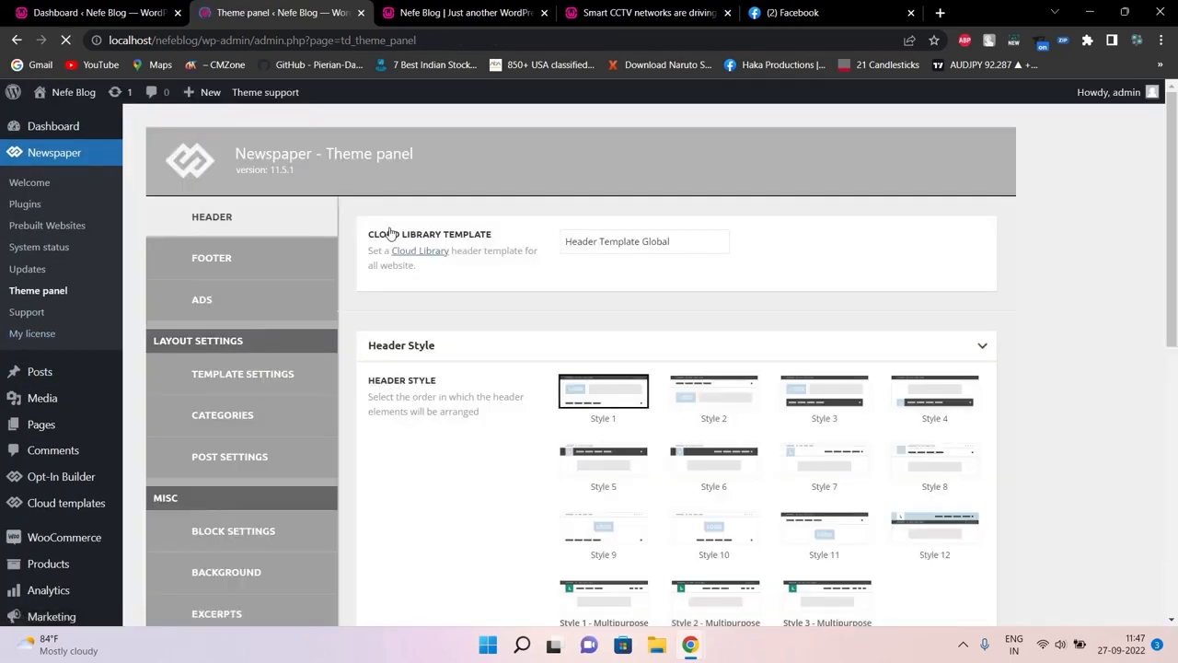
scroll(1153, 426, down, 6)
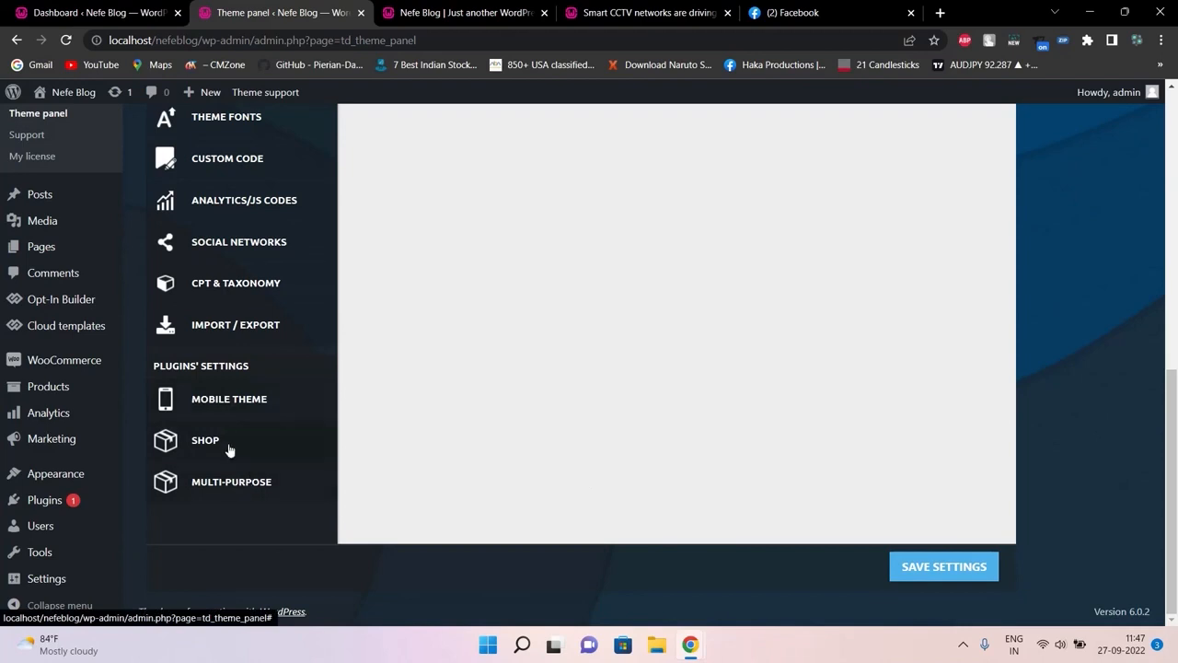
Review the SHOP section's WooCommerce templates, each using Theme Template with a right Default Sidebar
click(225, 443)
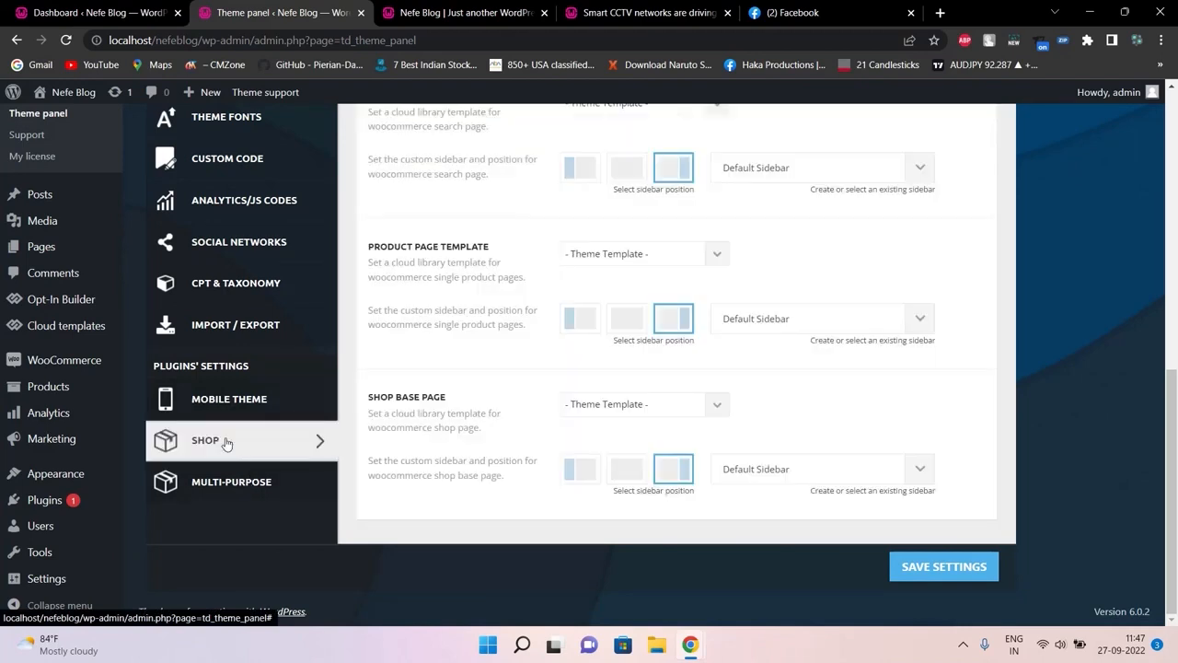
scroll(1177, 298, up, 1)
scroll(1177, 297, up, 5)
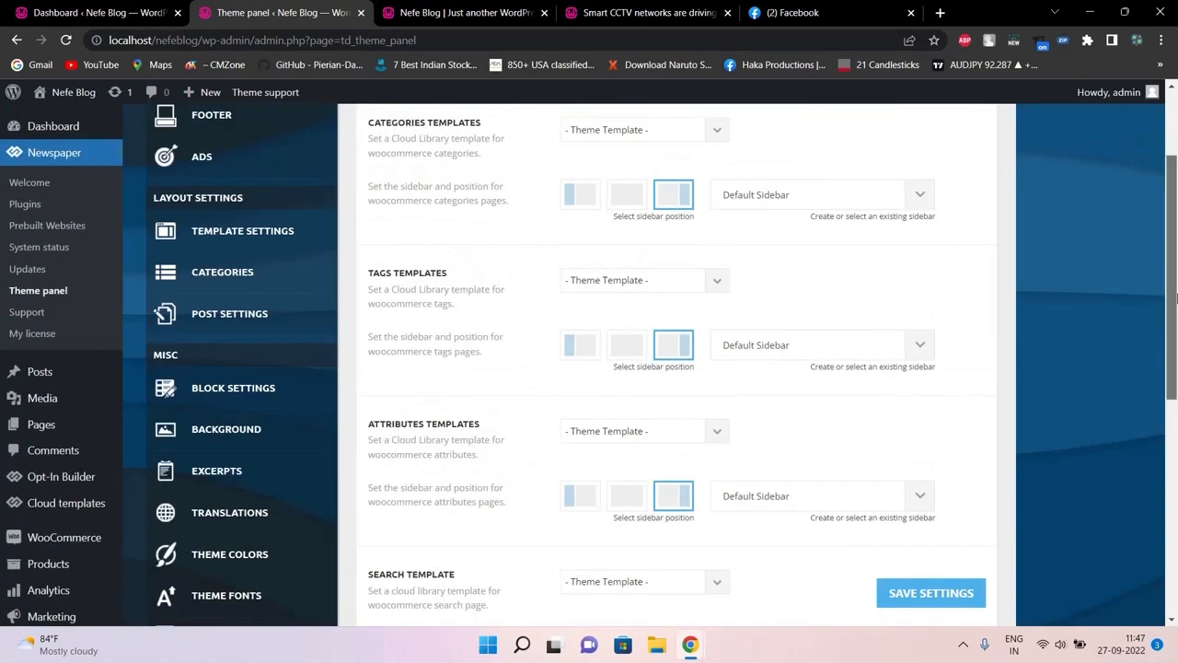
scroll(1177, 259, down, 1)
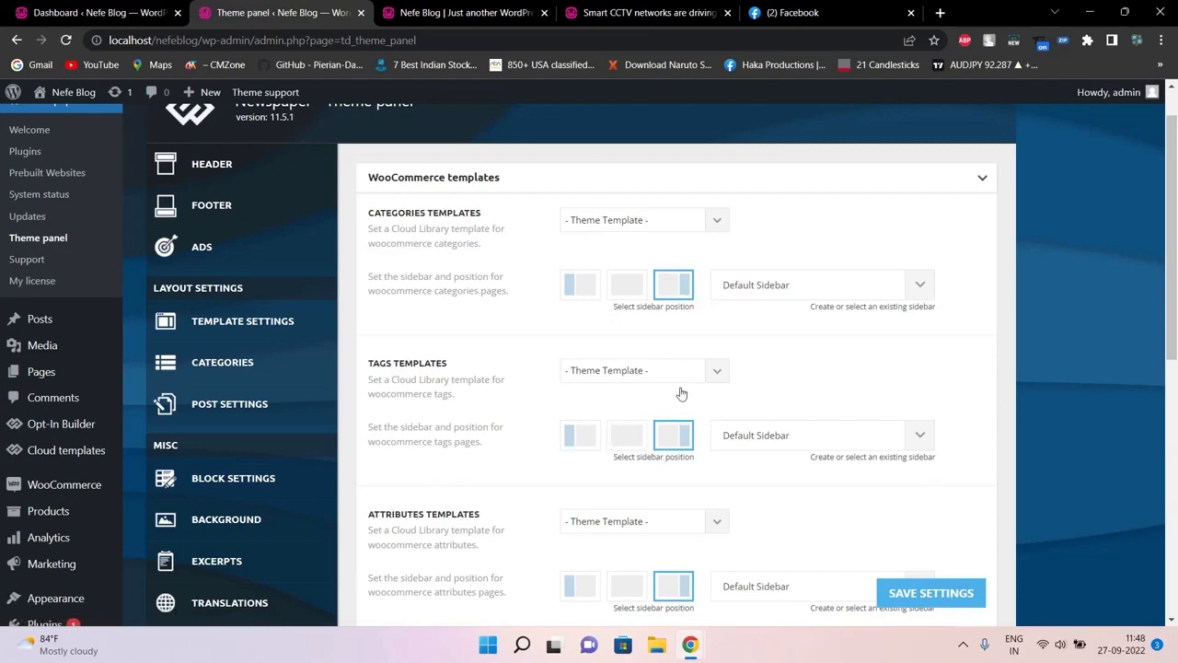
drag(1174, 259, 1176, 378)
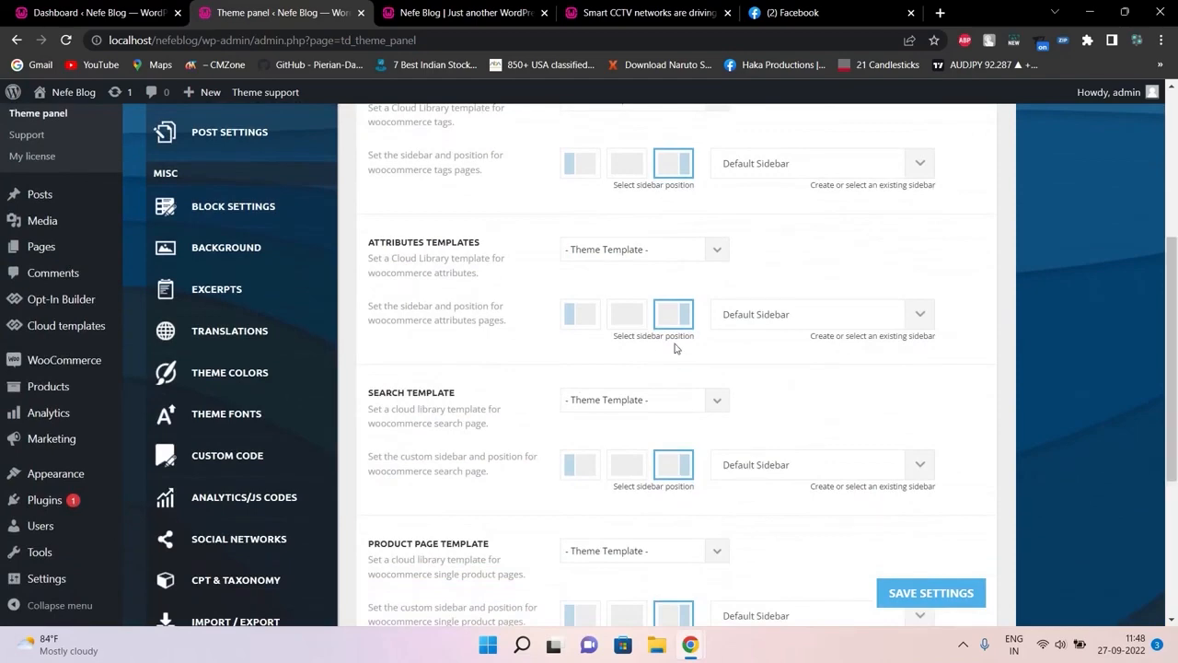
drag(1171, 270, 1166, 342)
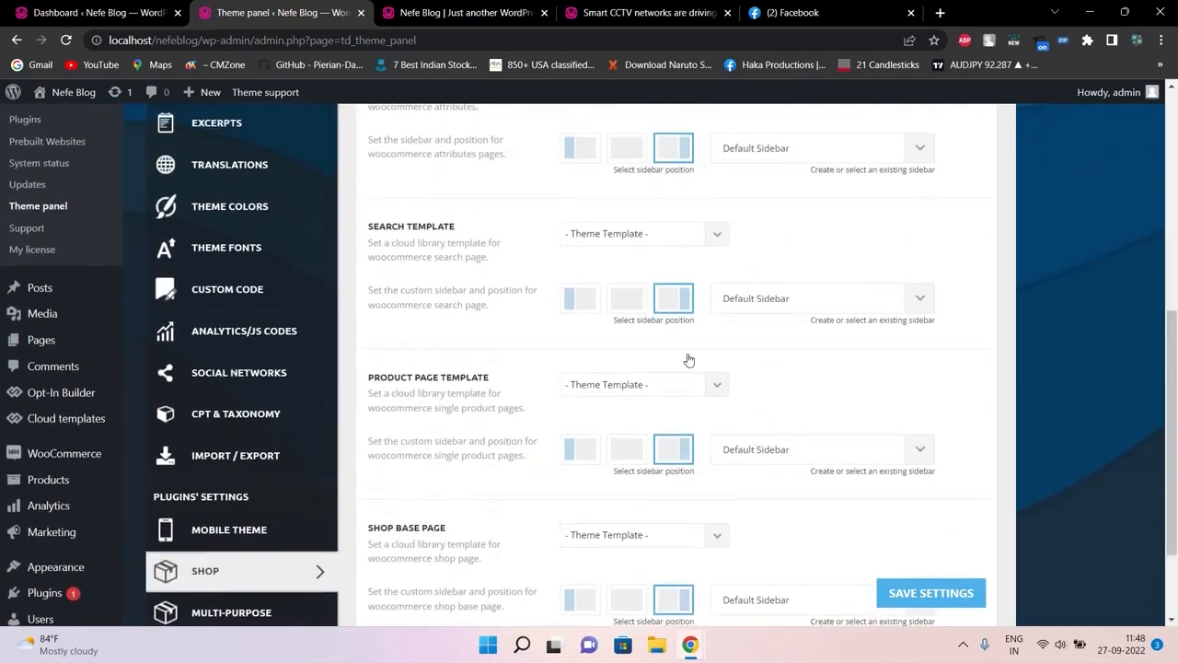
click(670, 8)
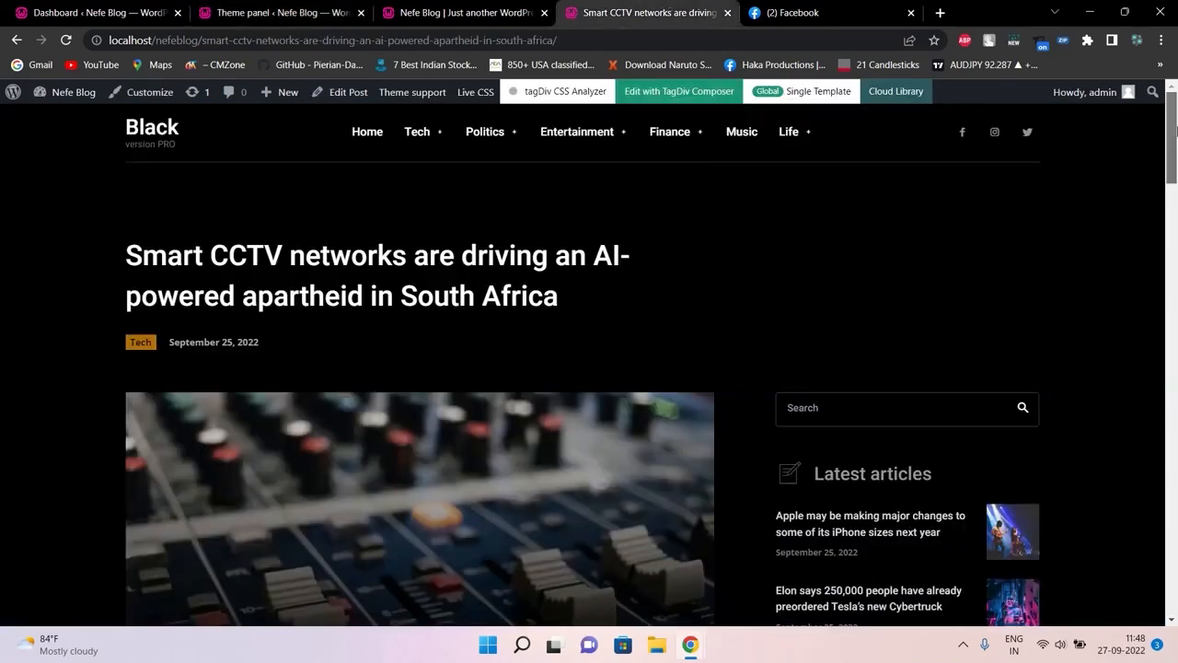
Check the search template choices in the theme's Shop settings
scroll(943, 354, down, 1)
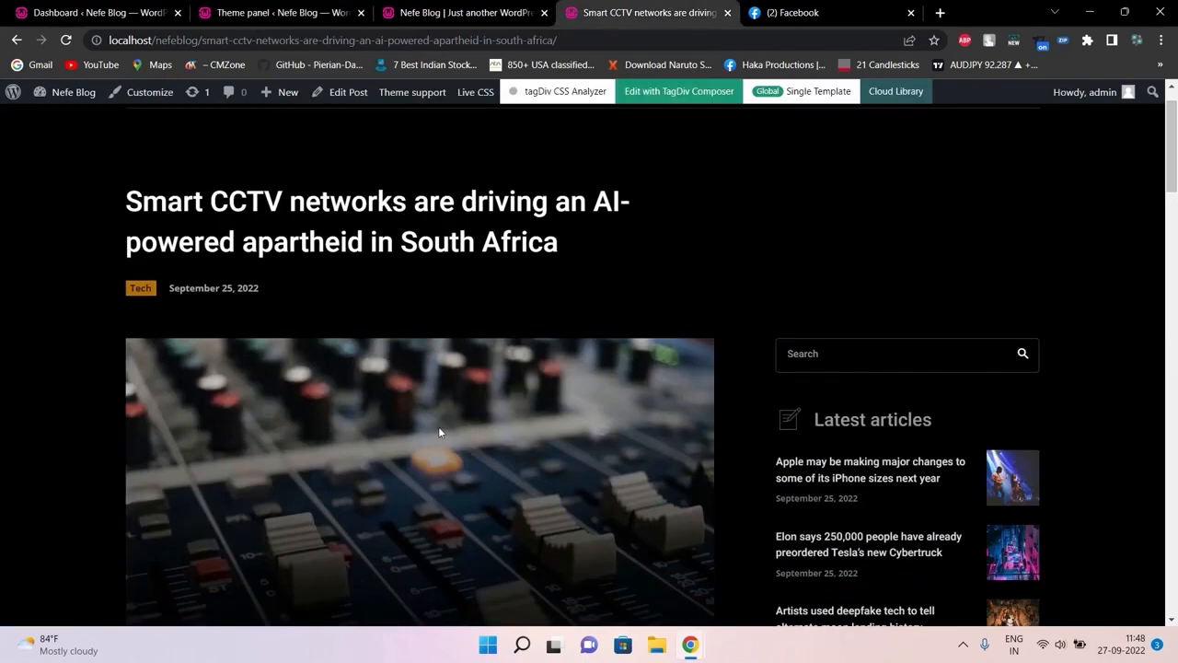
click(432, 12)
click(311, 7)
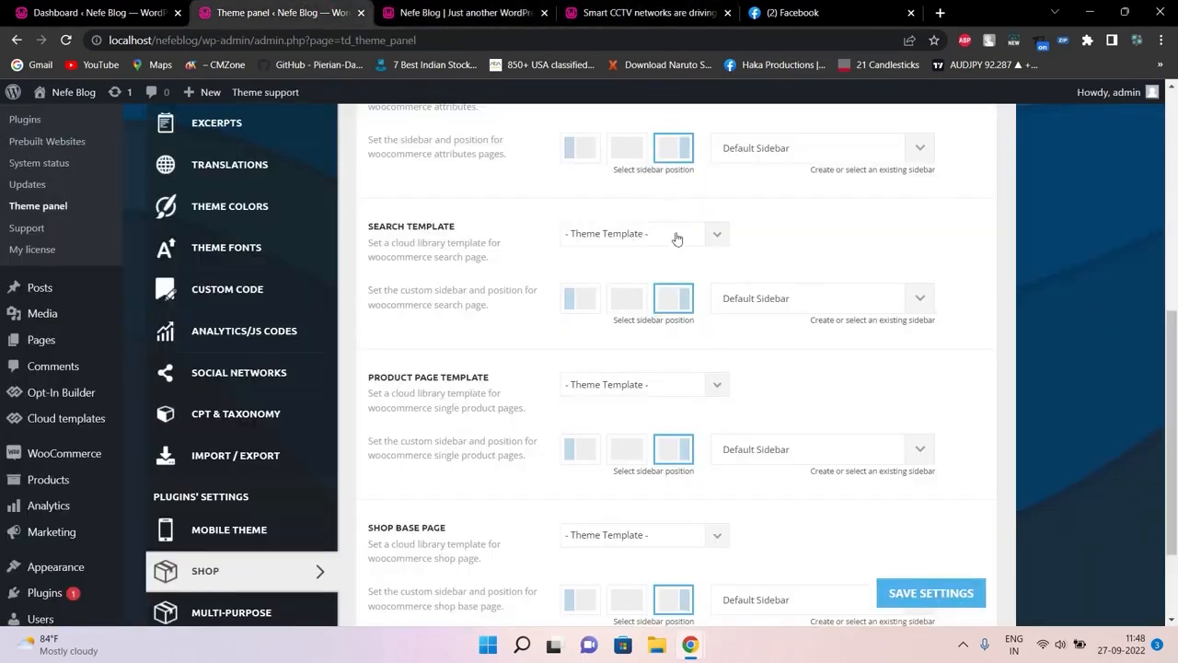
click(693, 241)
drag(1172, 415, 1177, 202)
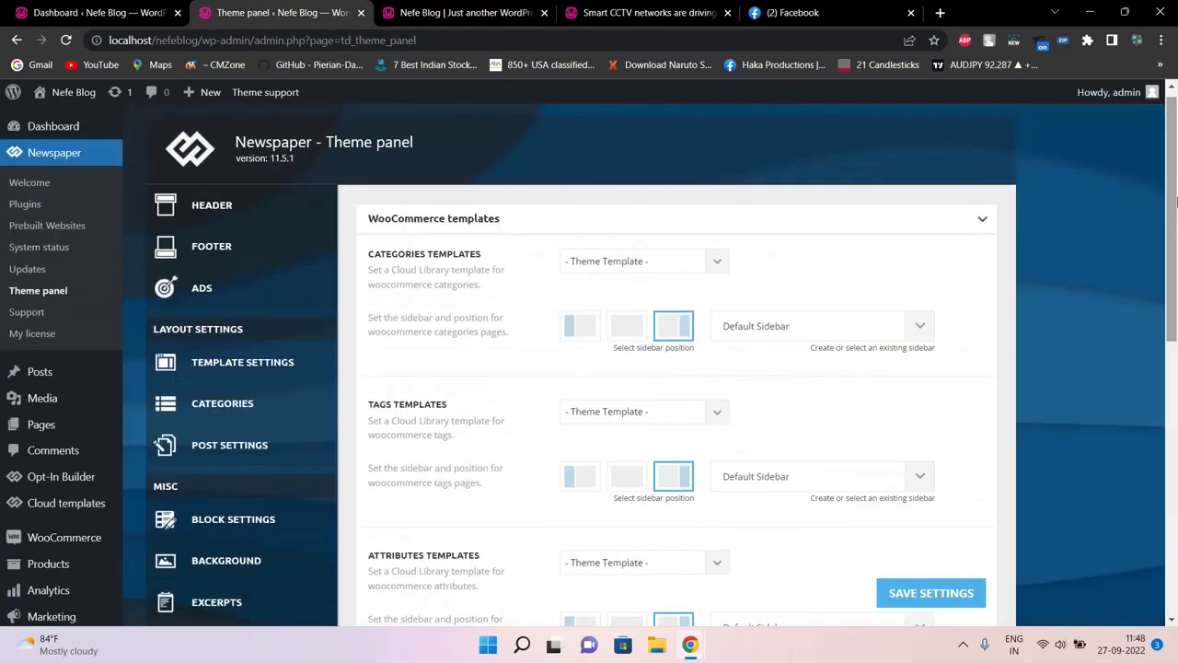
scroll(1170, 211, down, 1)
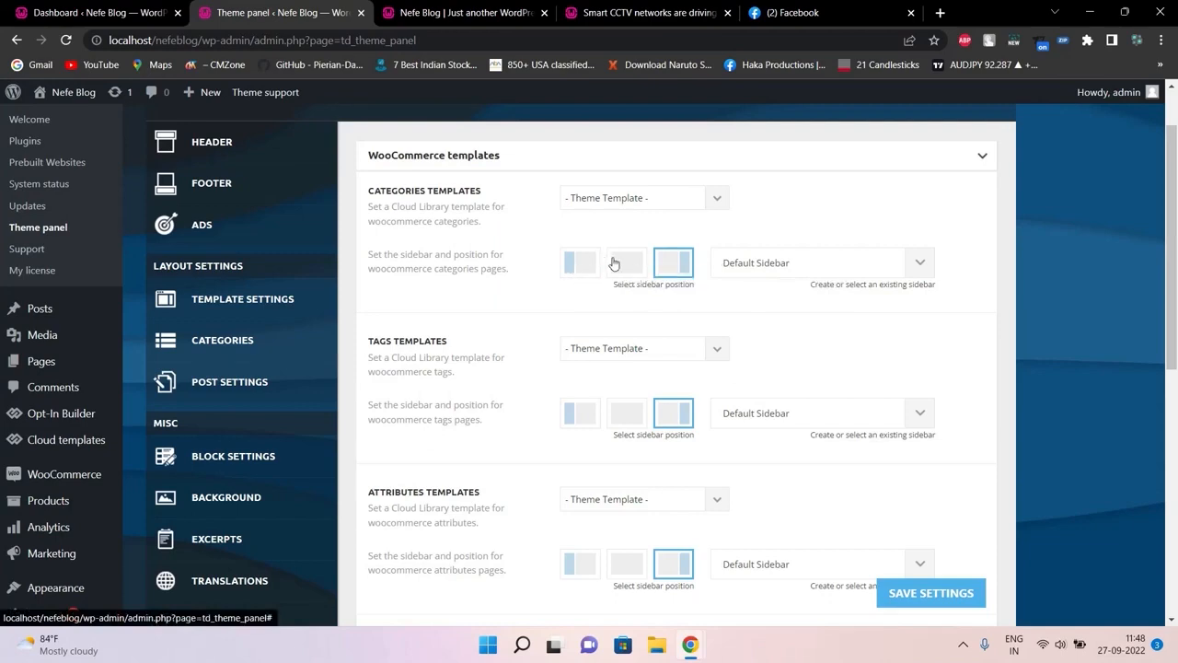
drag(1169, 210, 1160, 422)
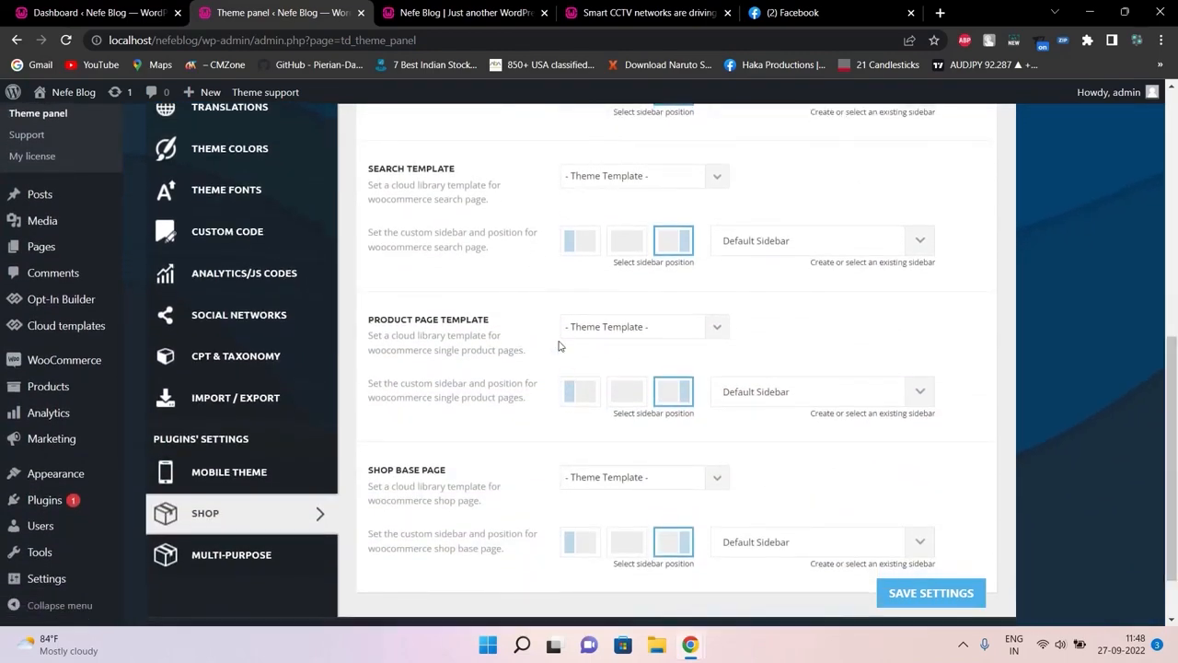
Load the site's shop page, which shows no products found, then return to Shop settings
click(608, 11)
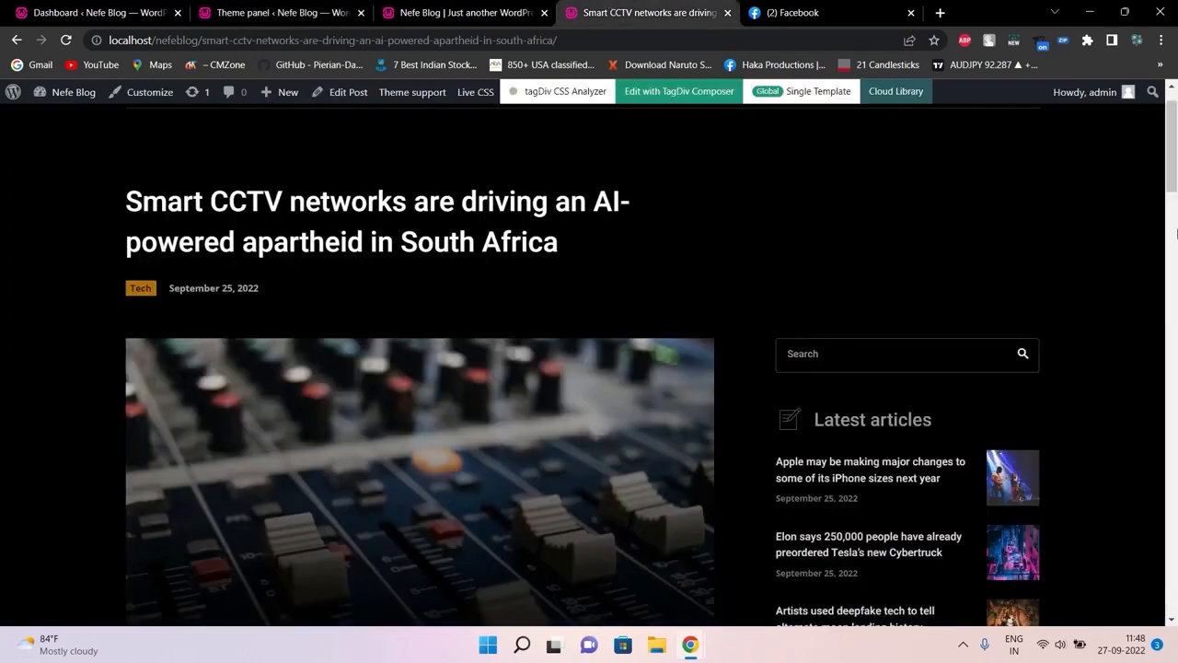
drag(1176, 138, 1177, 93)
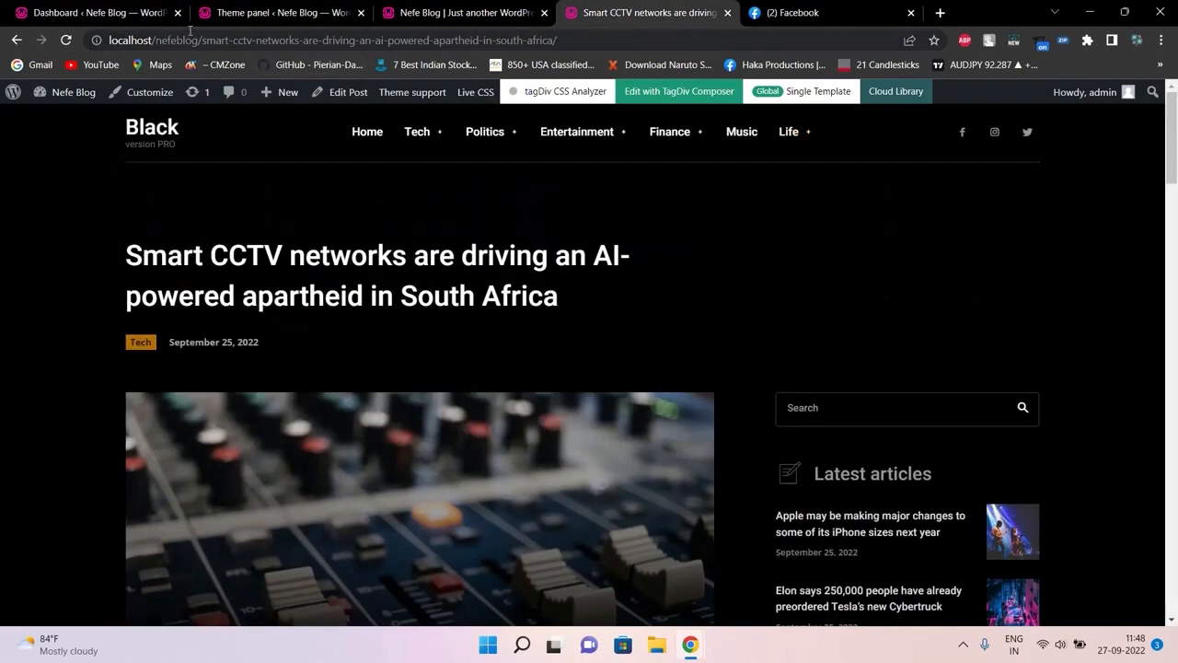
drag(201, 40, 650, 44)
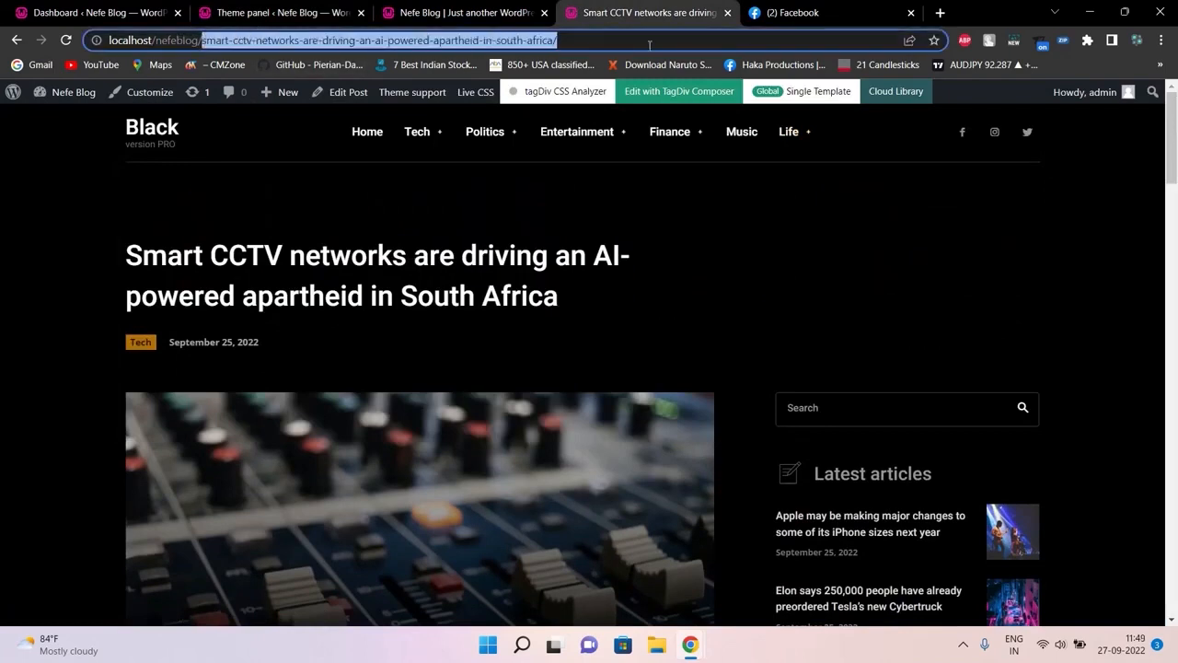
text(shop)
key(Return)
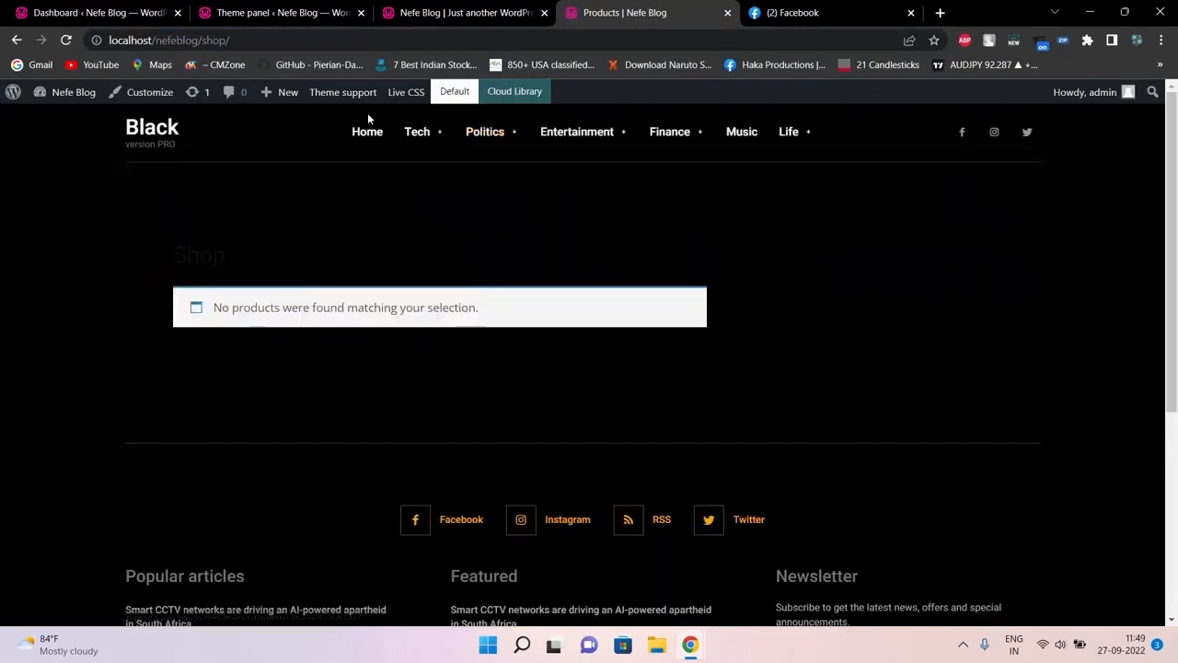
click(438, 7)
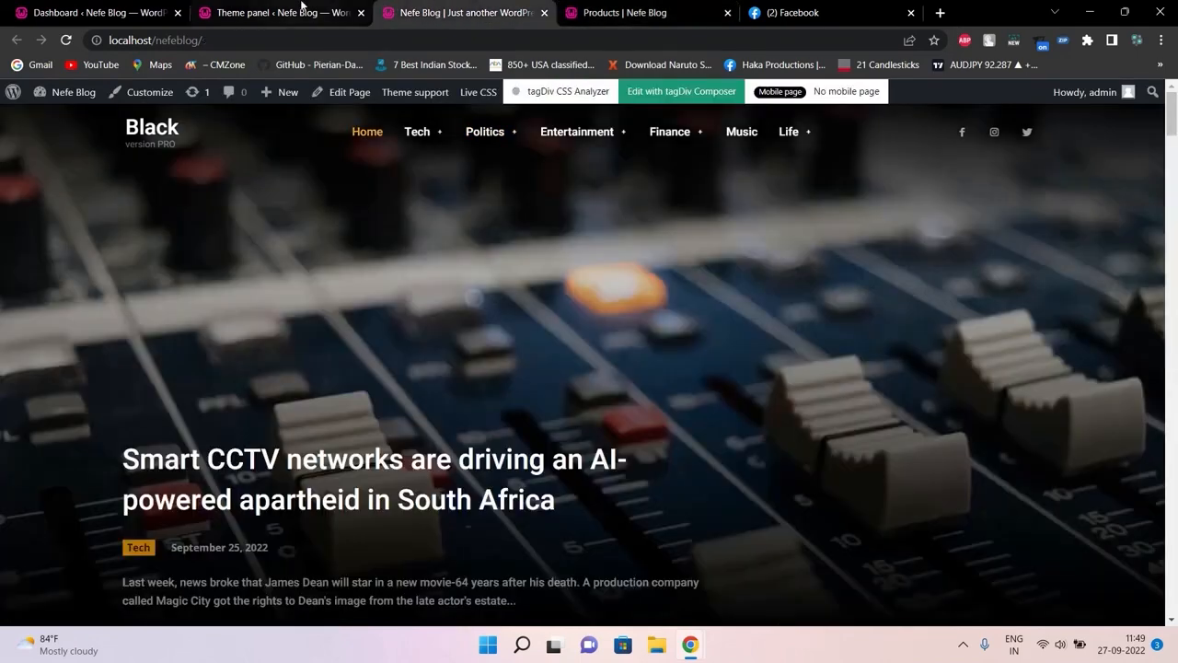
click(299, 12)
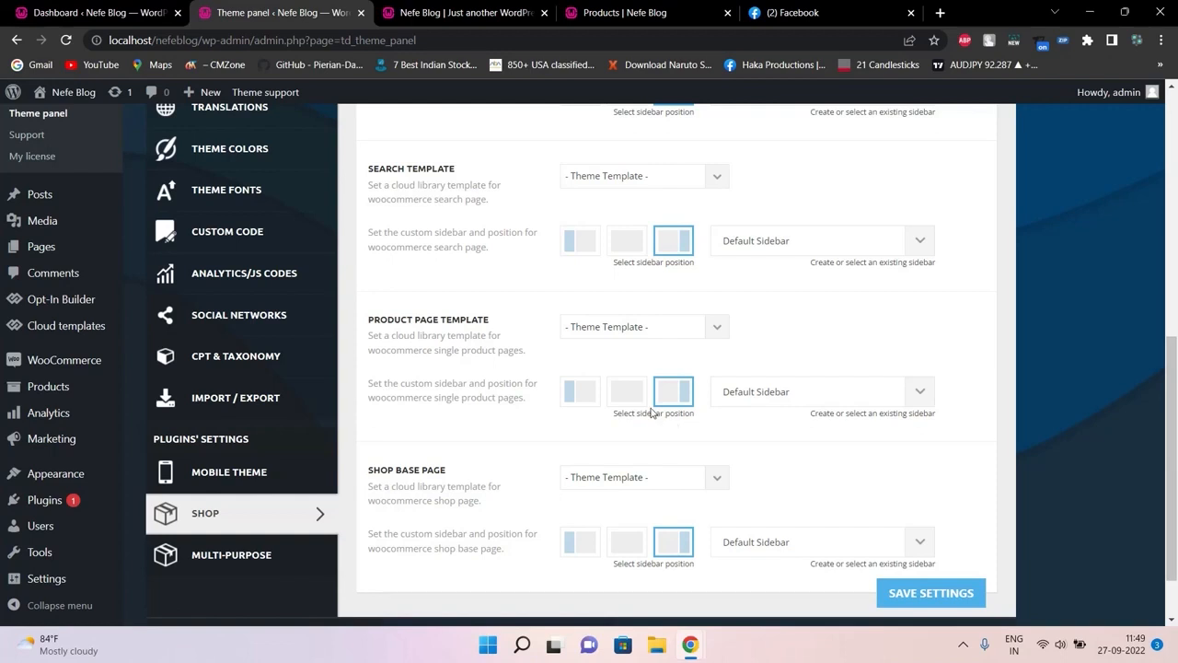
Set the Product Page Template to the middle no-sidebar position, then open Multi-Purpose
click(630, 387)
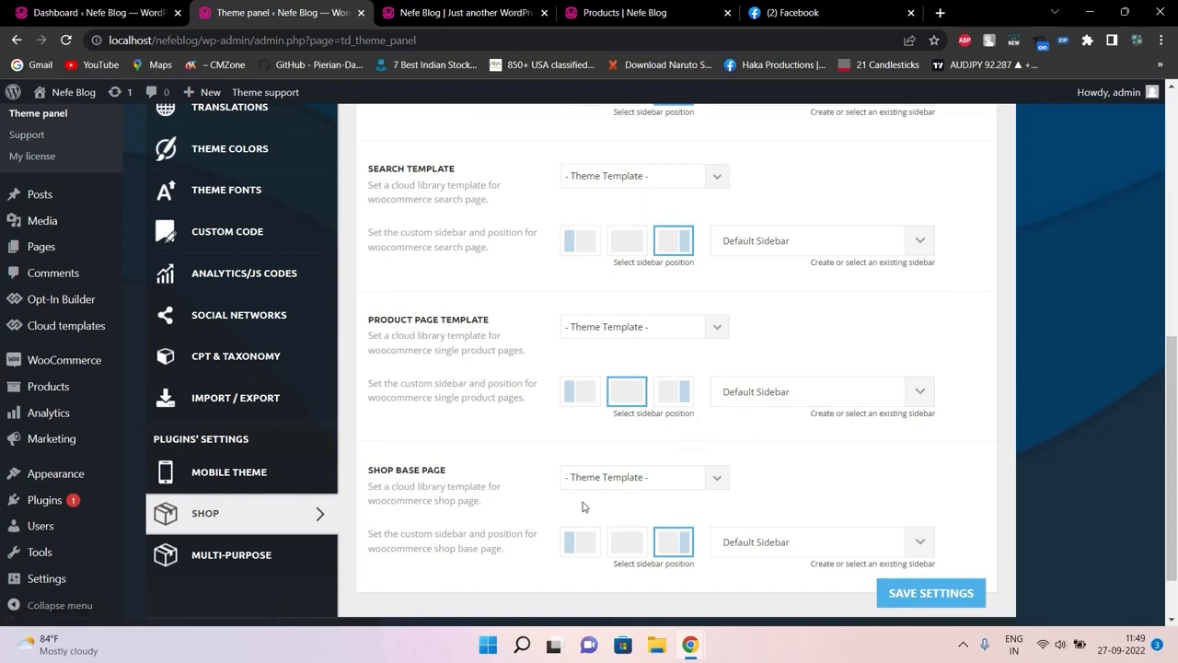
drag(1175, 490, 1177, 546)
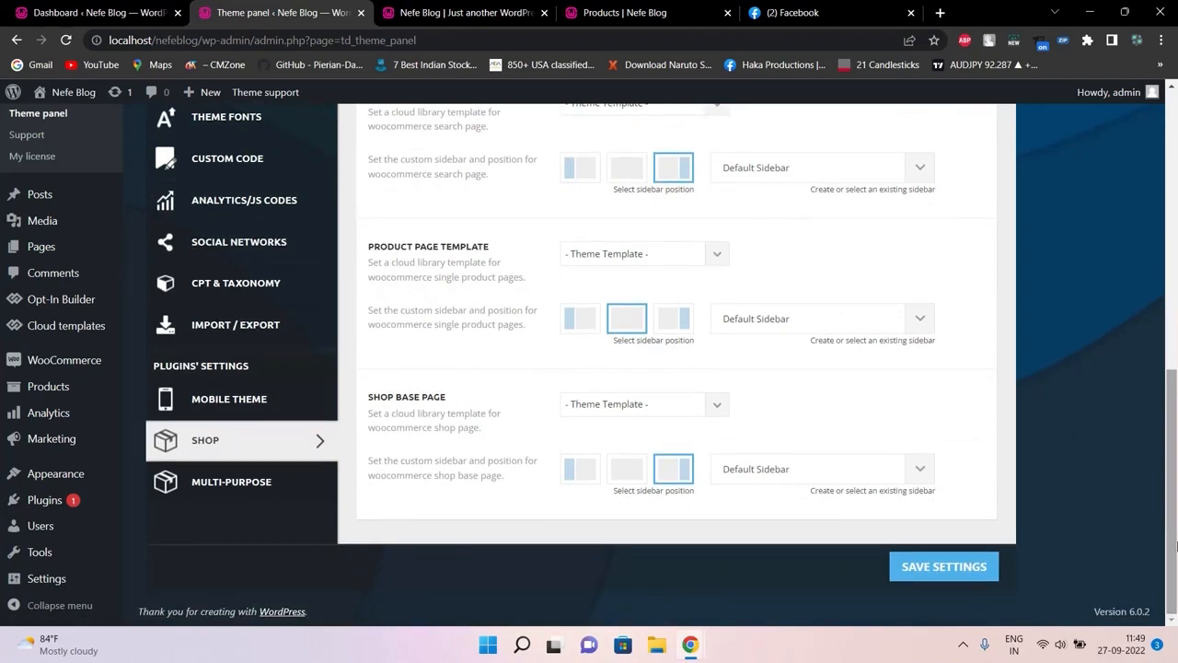
click(262, 483)
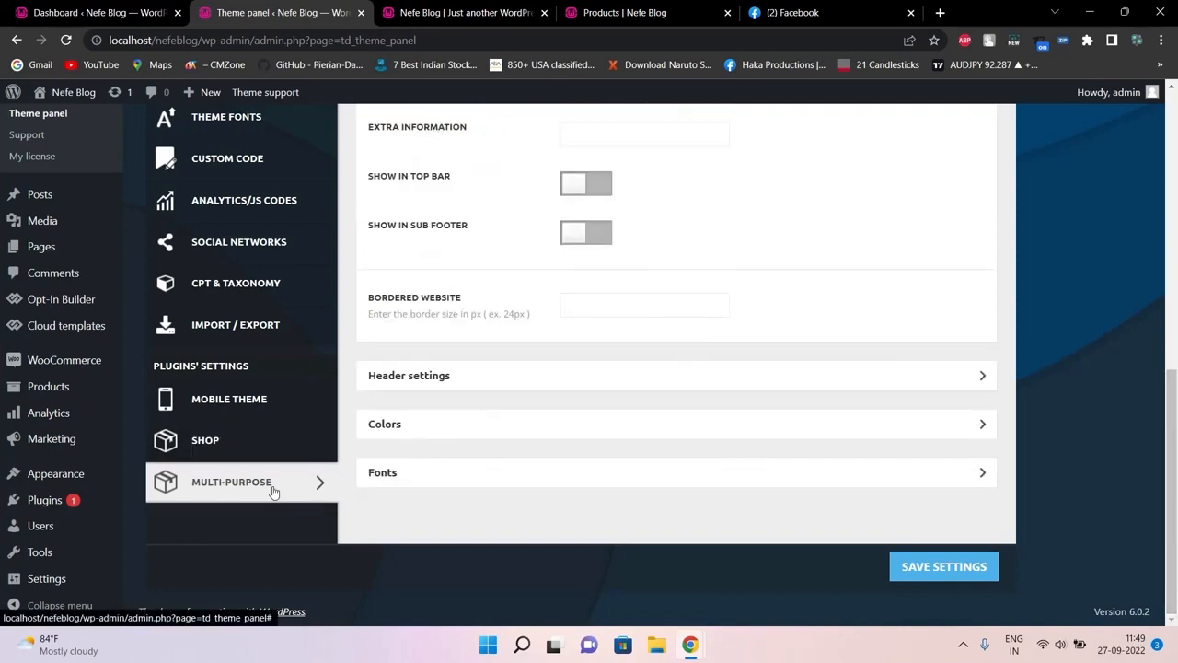
Scroll the Multi-Purpose section and expand then collapse its Header settings
click(1177, 364)
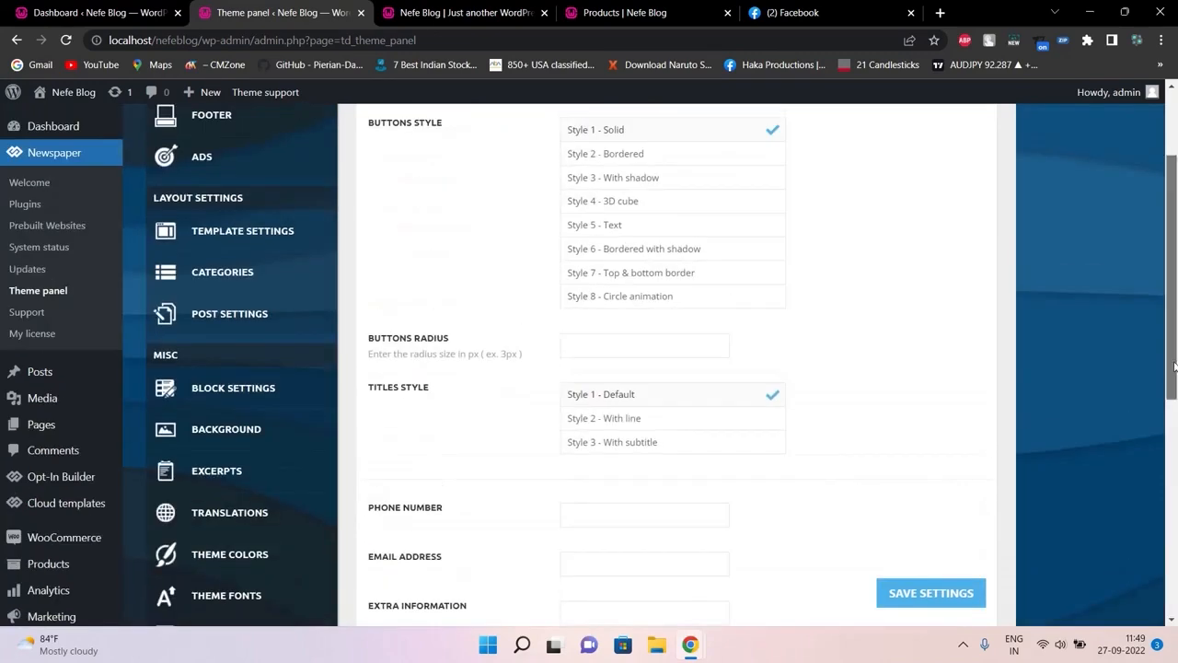
drag(1177, 364, 1175, 431)
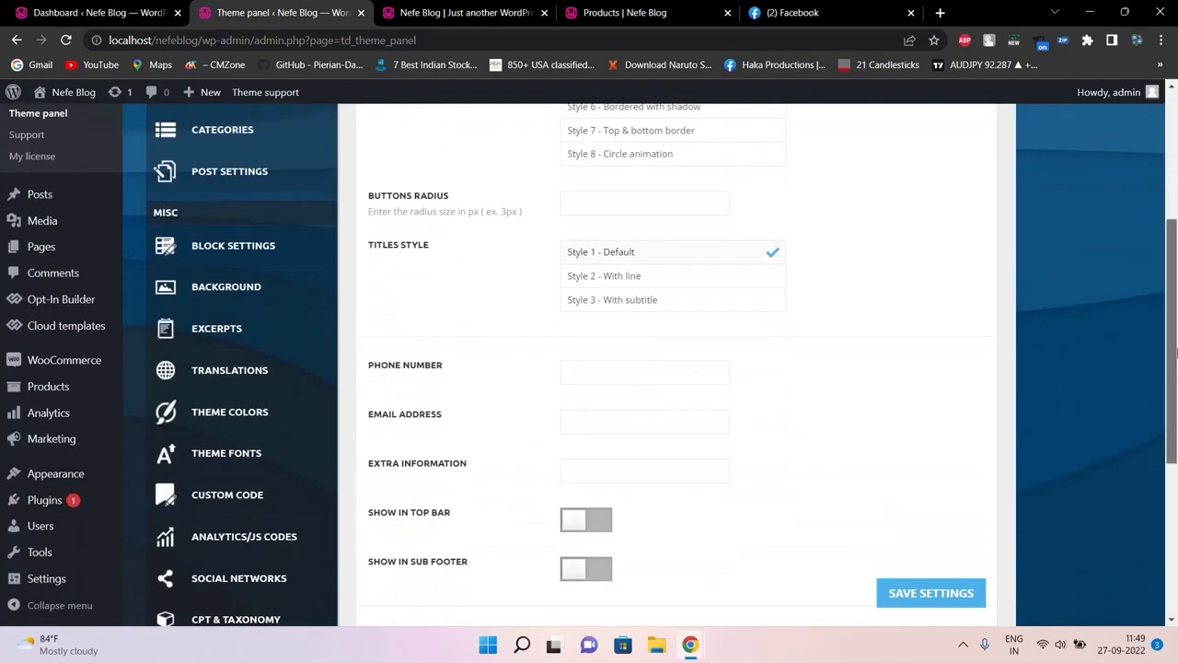
drag(1177, 379, 1164, 533)
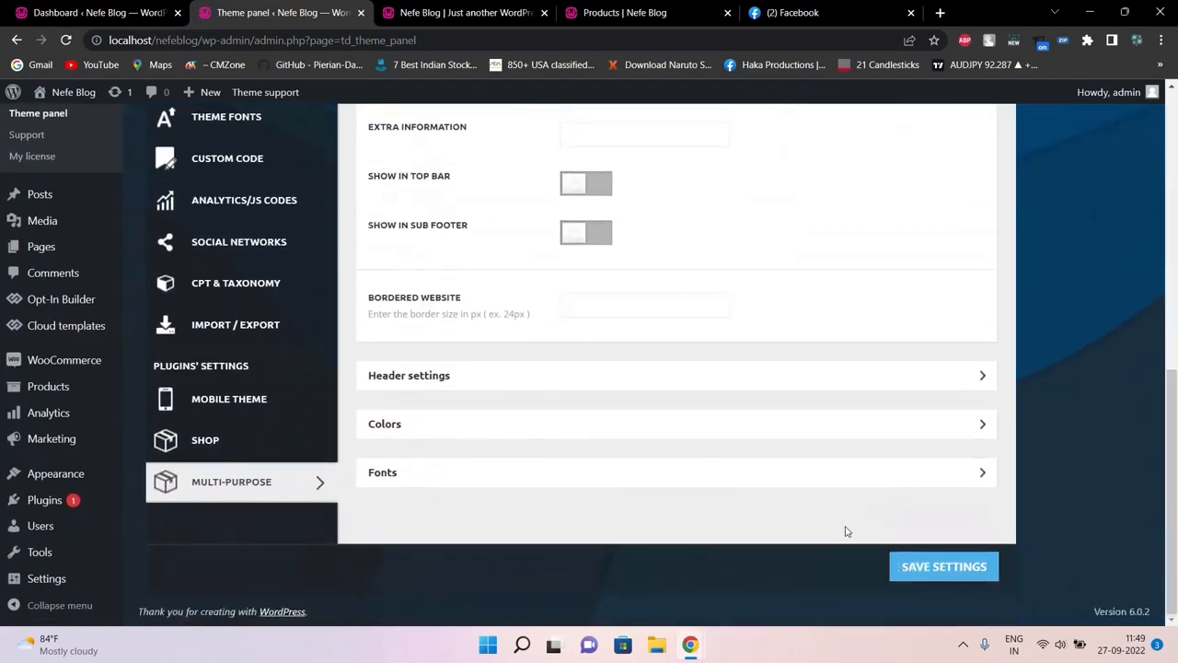
click(927, 379)
click(930, 380)
drag(1175, 384, 1175, 99)
Compare the theme settings against the live Nefe Blog front page
click(478, 11)
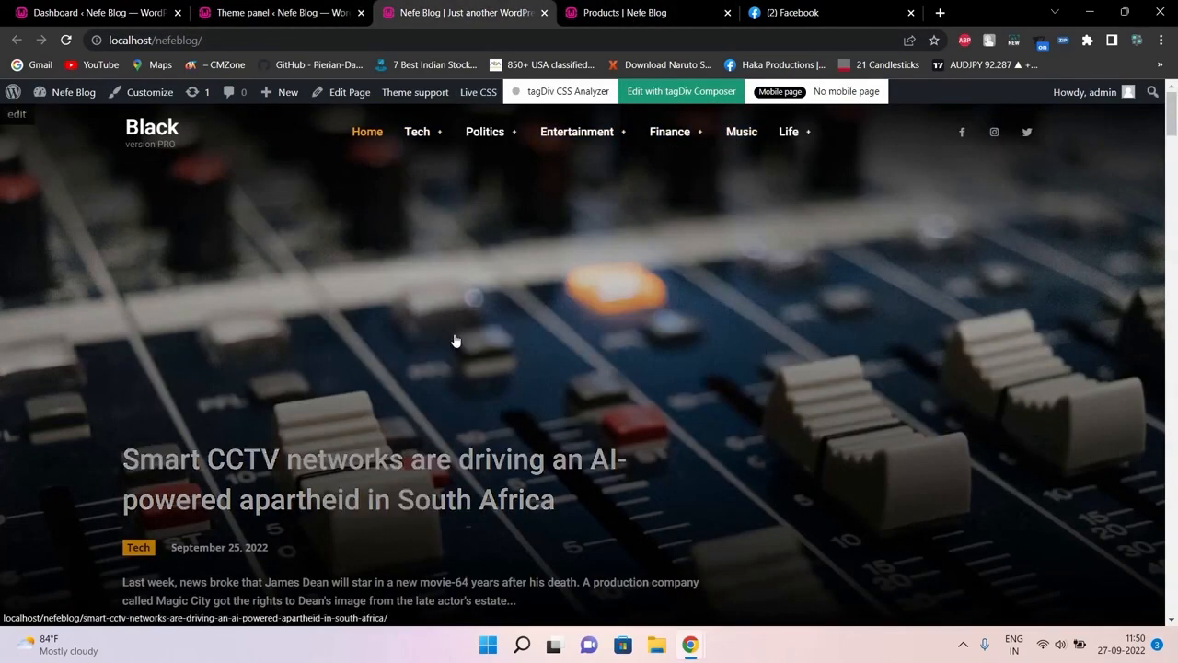
click(247, 6)
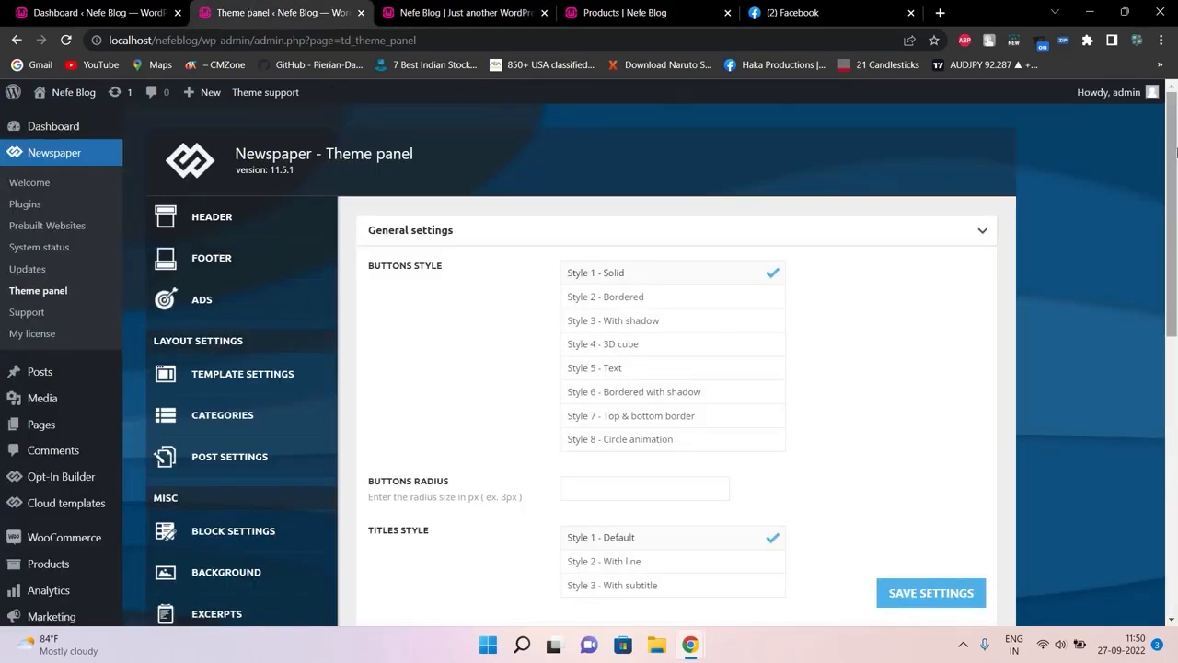
drag(1175, 147, 1175, 313)
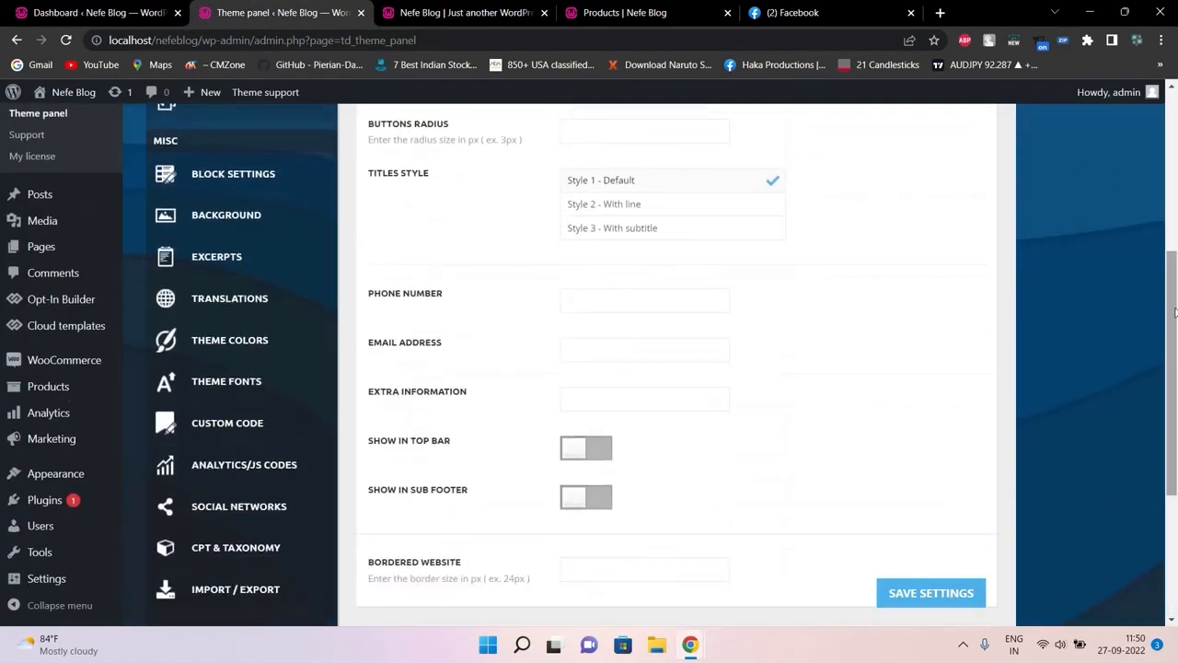
click(412, 9)
click(295, 7)
click(445, 7)
click(271, 7)
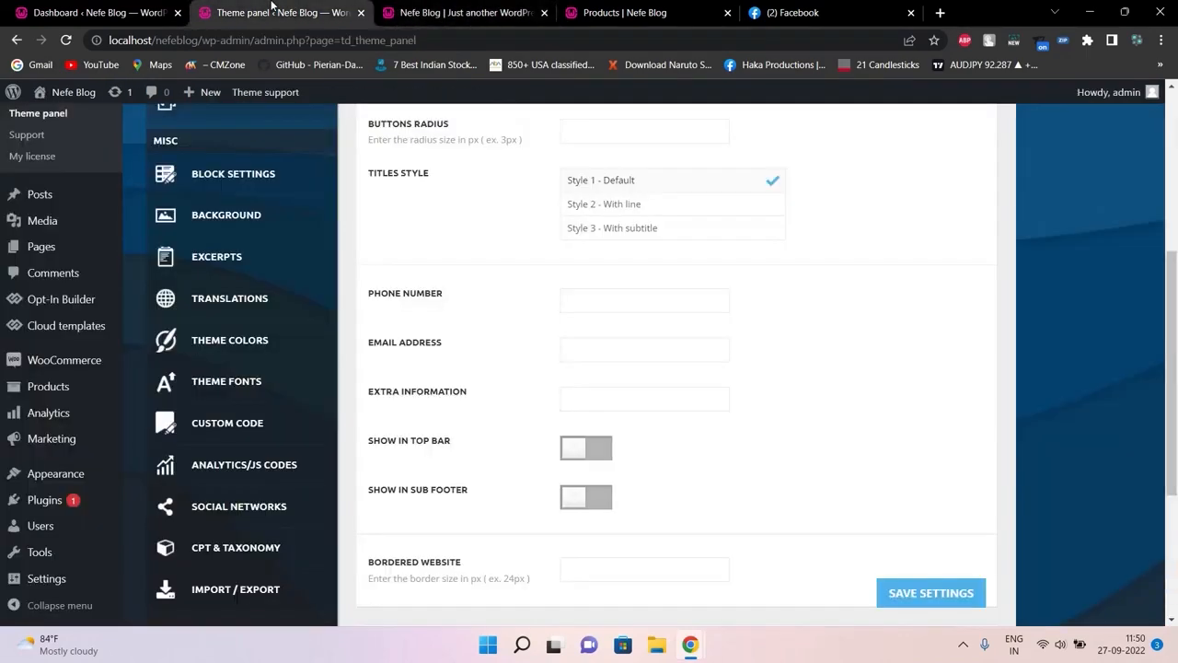
click(385, 7)
click(274, 7)
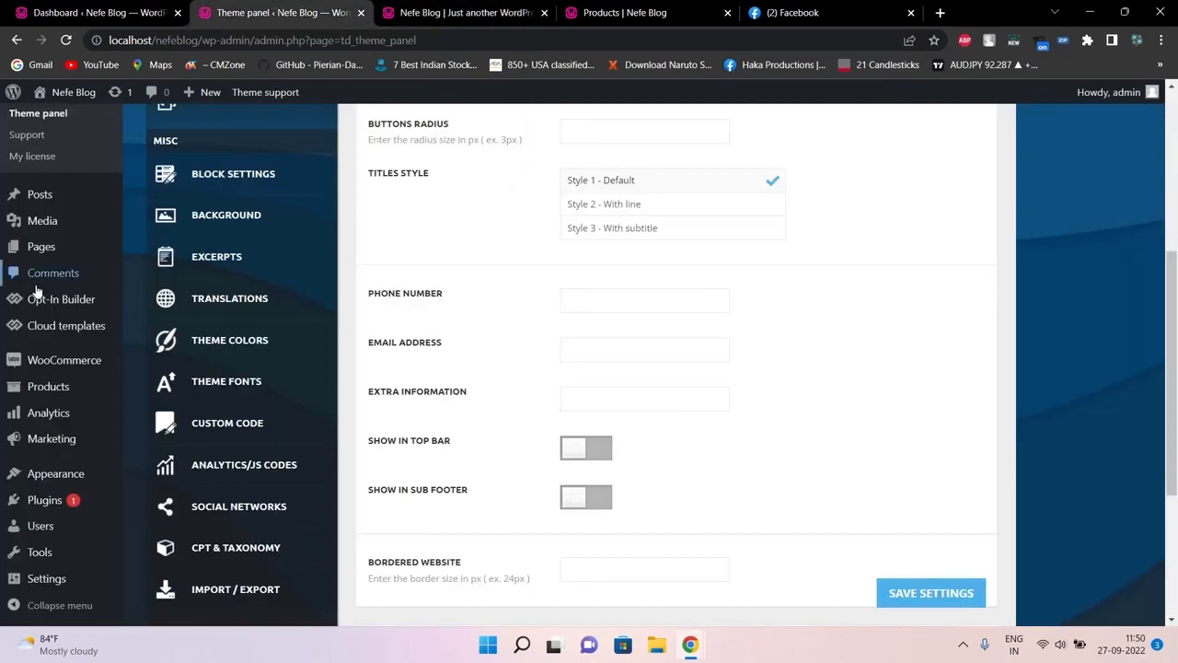
View the live Nefe Blog front page and inspect its header navigation
mouse_move(43, 470)
mouse_move(97, 316)
scroll(1176, 248, up, 4)
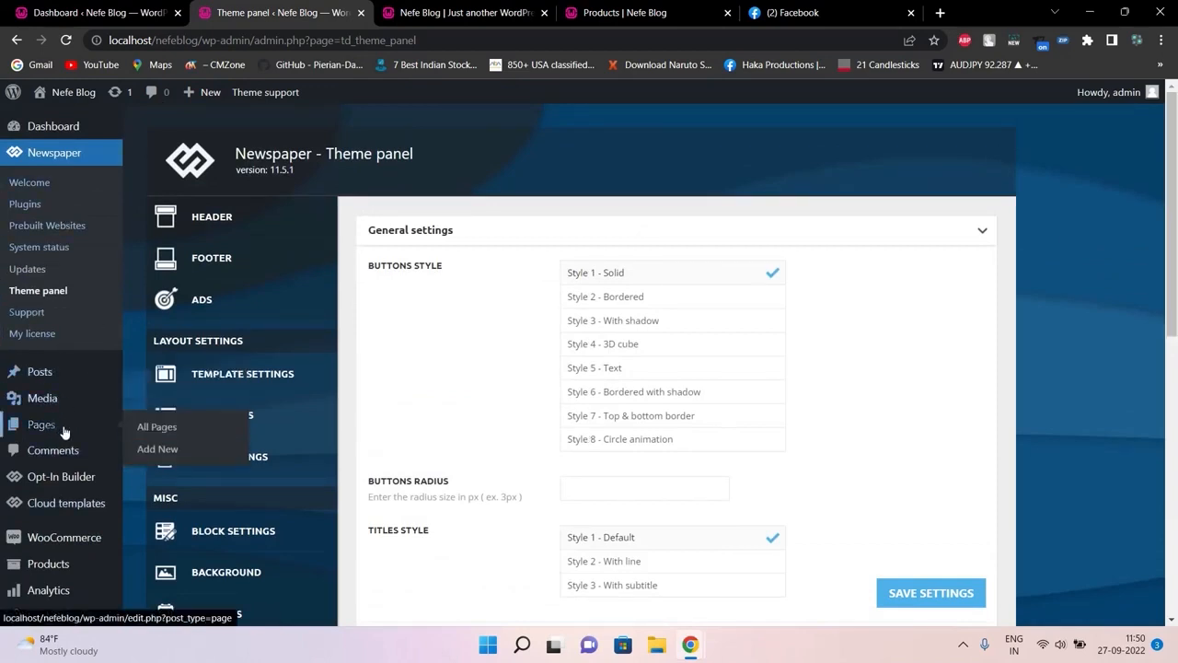
drag(1173, 123, 1116, 231)
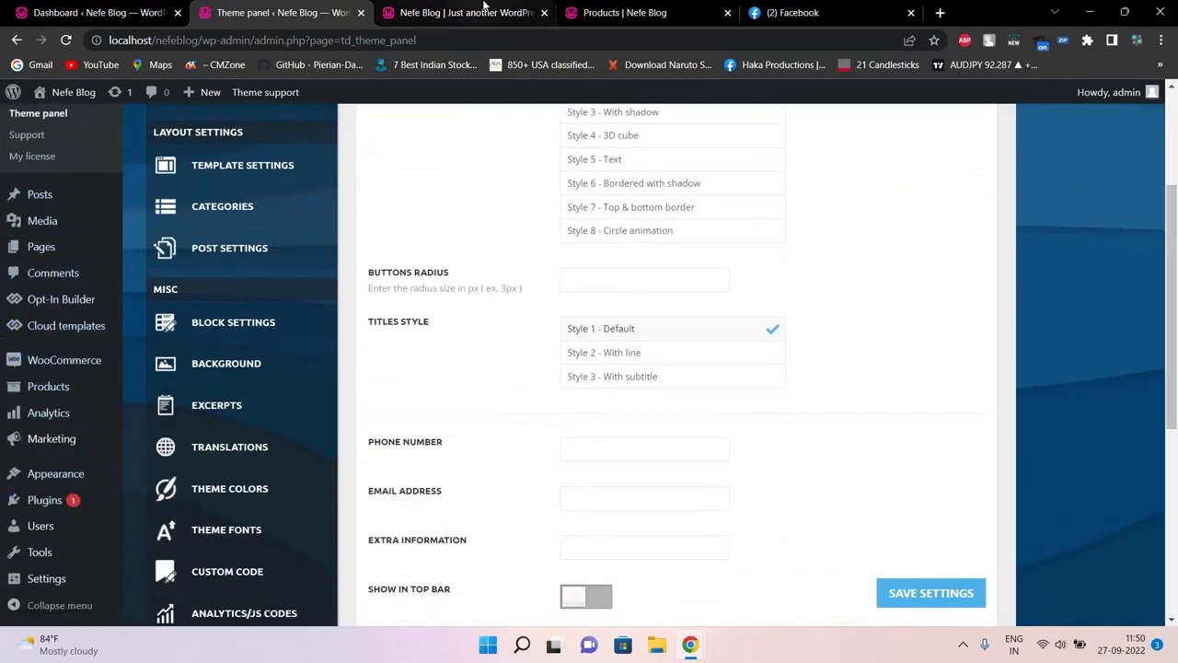
click(482, 9)
mouse_move(515, 153)
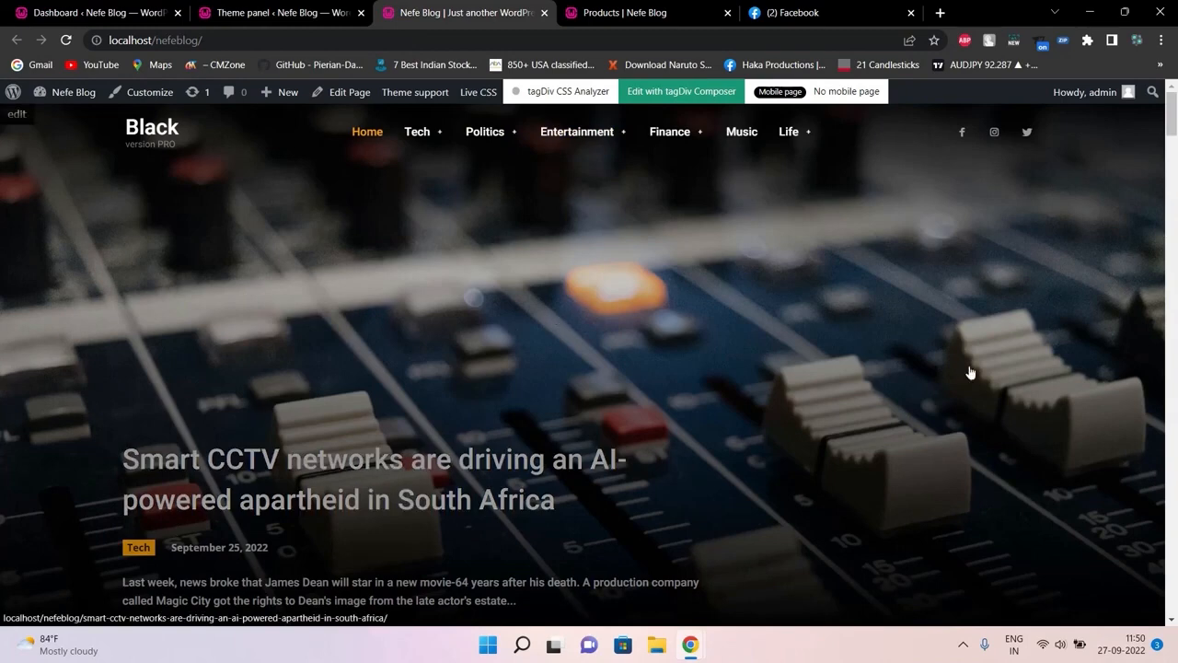
drag(1173, 115, 1173, 233)
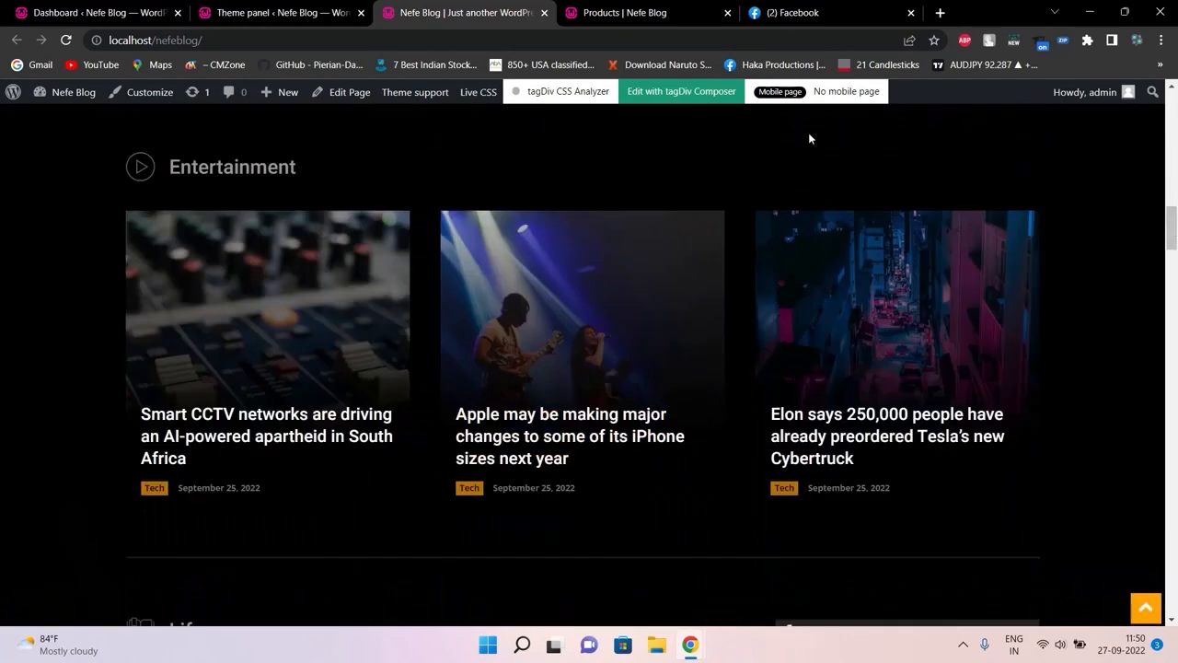
click(247, 9)
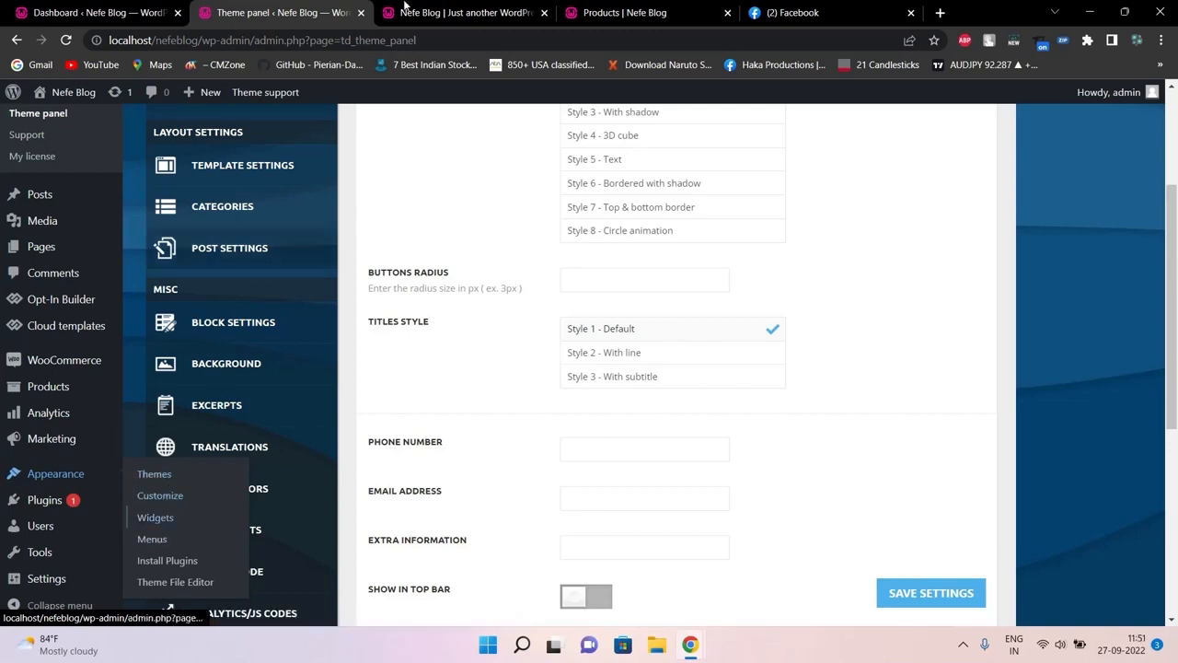
click(461, 9)
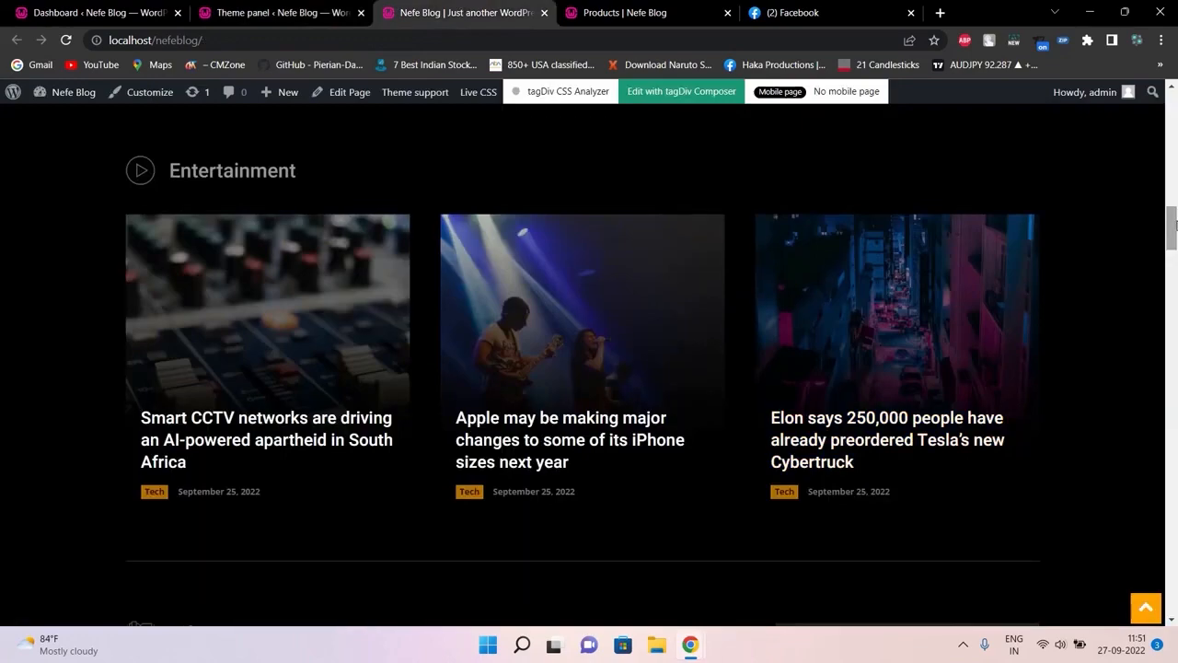
drag(1172, 228, 1171, 107)
scroll(898, 247, down, 5)
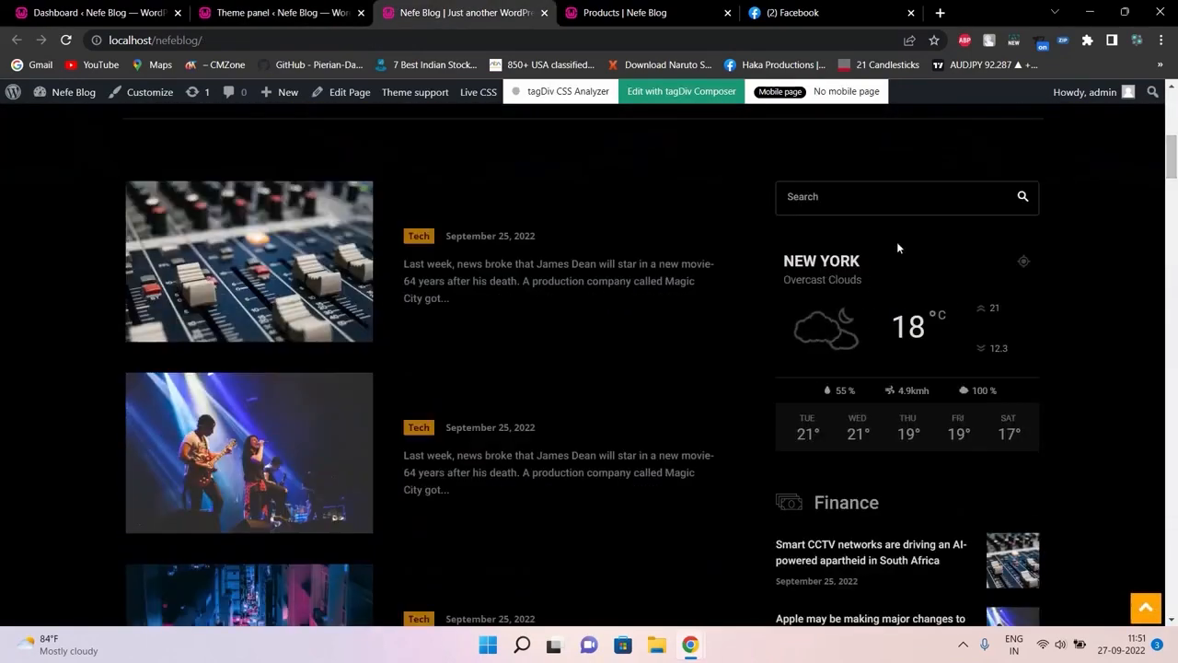
drag(1175, 135, 1172, 201)
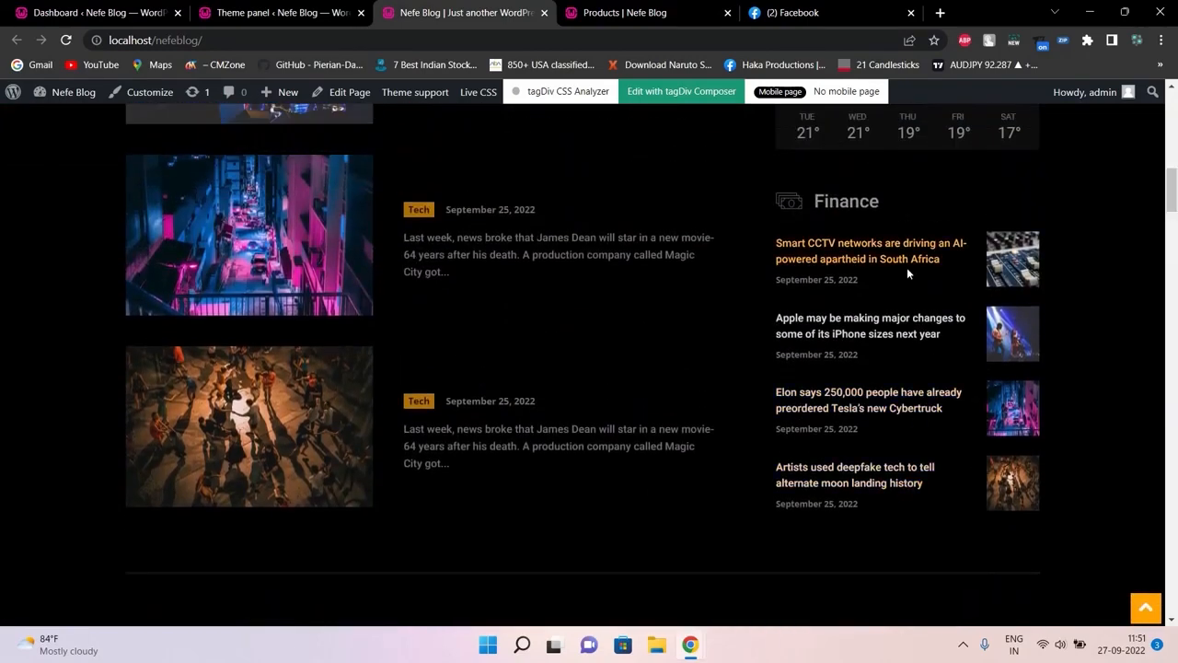
click(199, 8)
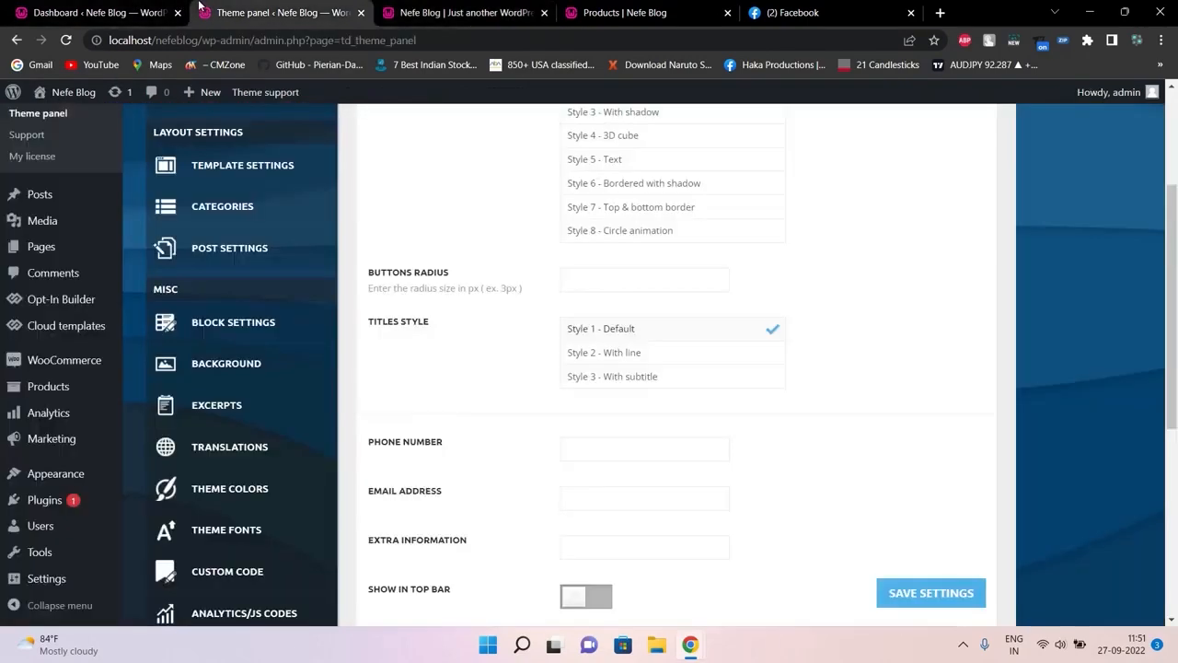
click(396, 9)
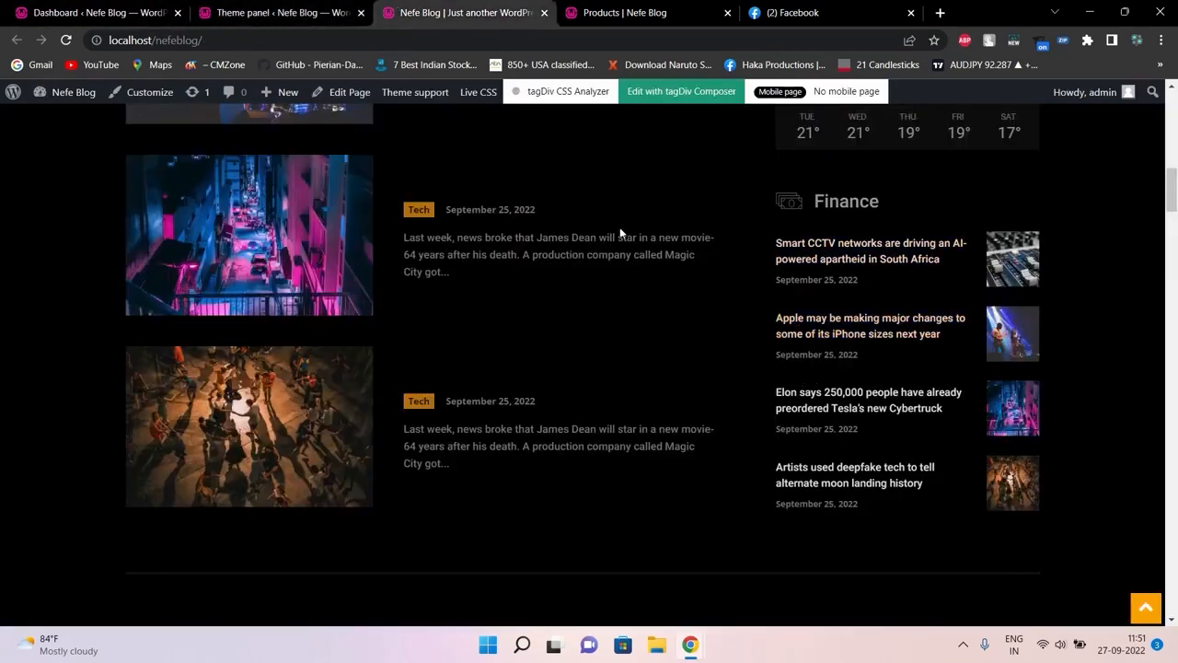
click(244, 12)
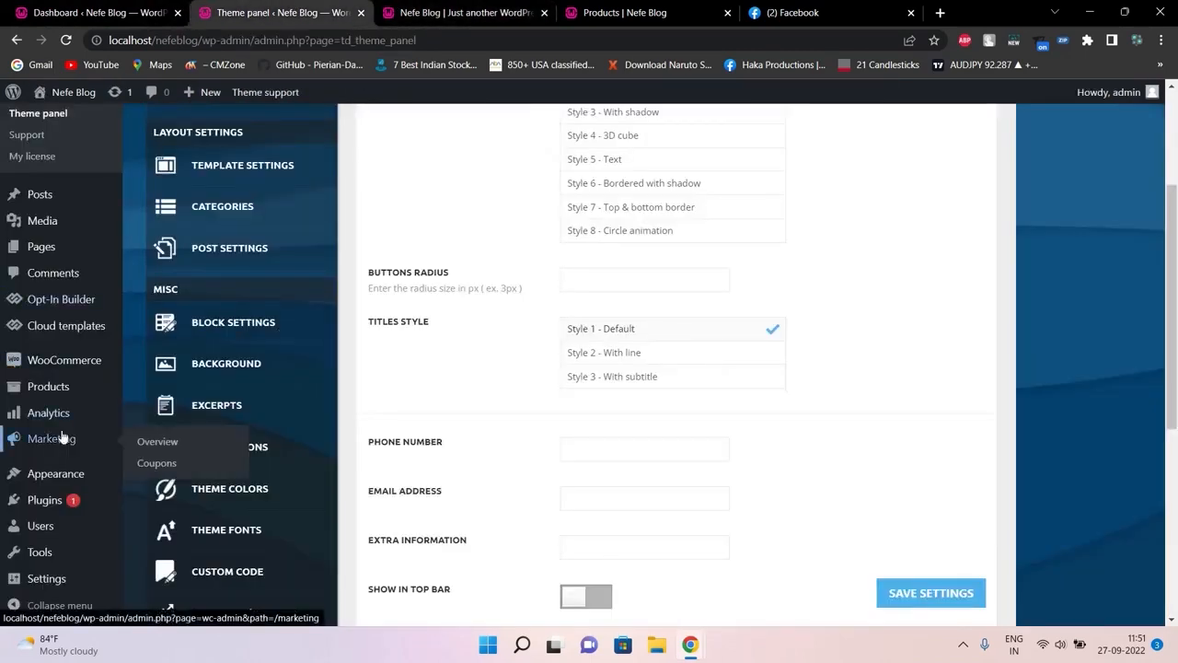
Look over the live site's header navigation, then return to the WordPress admin
mouse_move(72, 481)
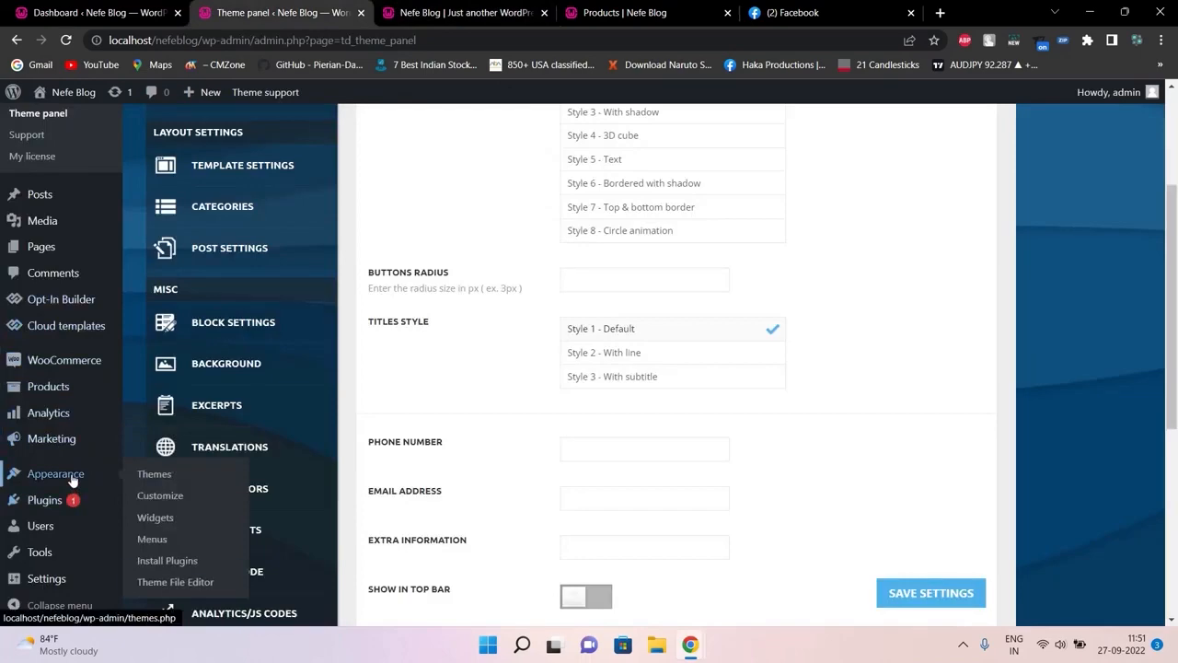
click(465, 13)
scroll(589, 359, up, 10)
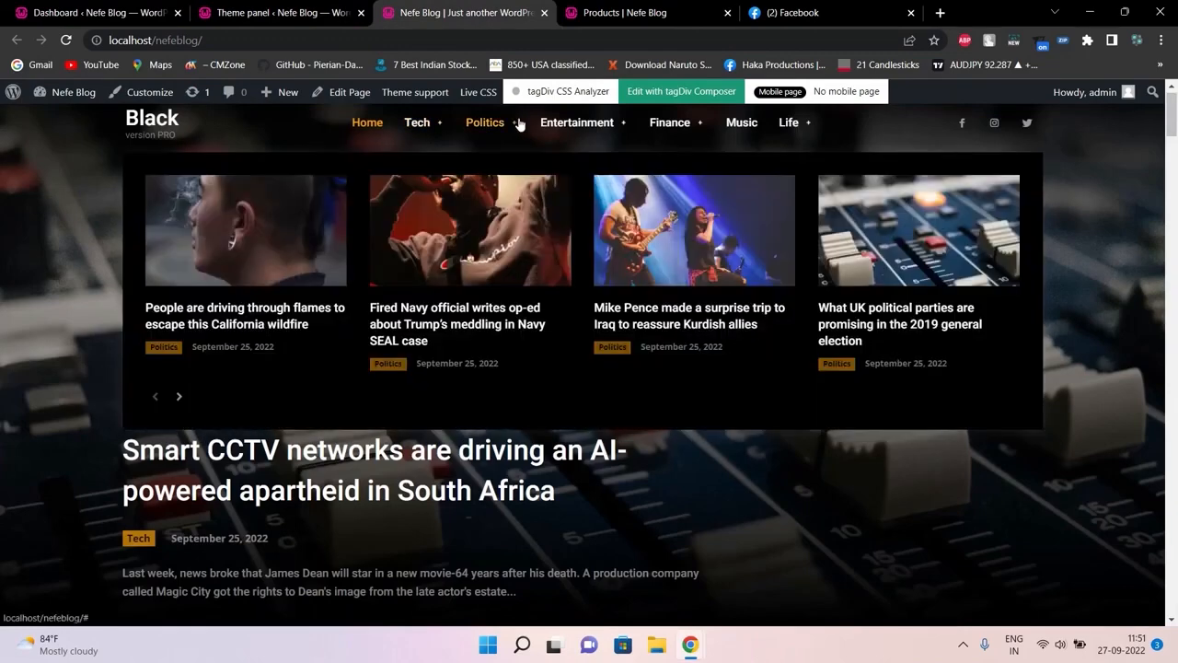
click(271, 11)
Load Main Menu in the Appearance > Menus editor and scroll through its items
mouse_move(88, 473)
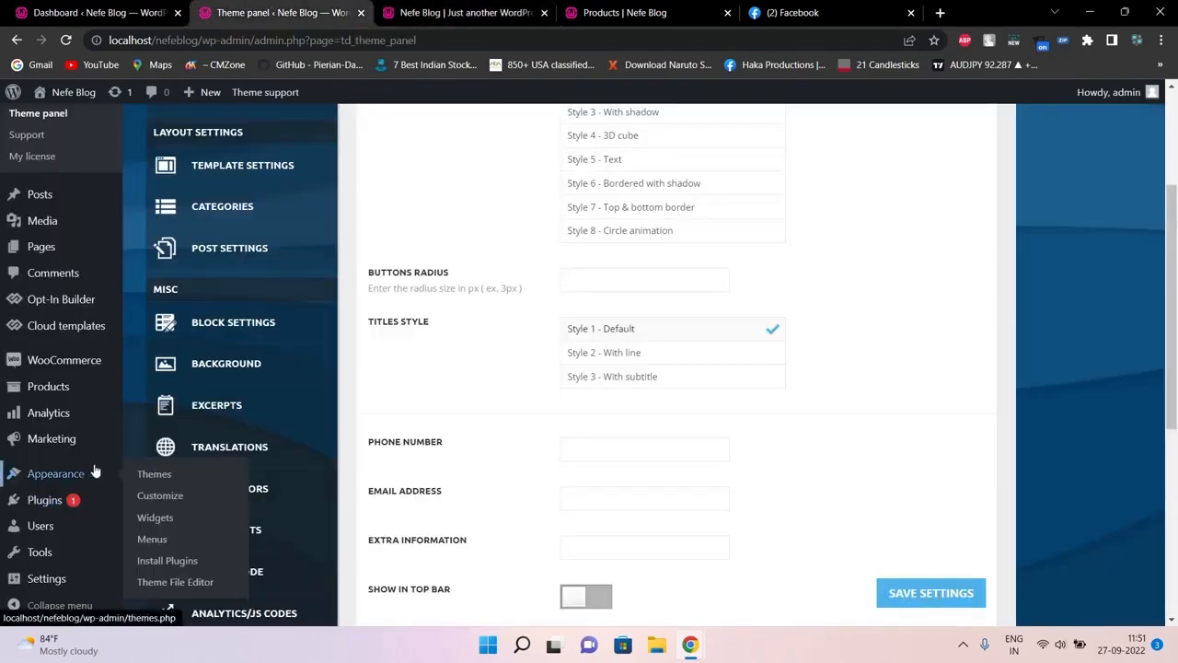
click(152, 538)
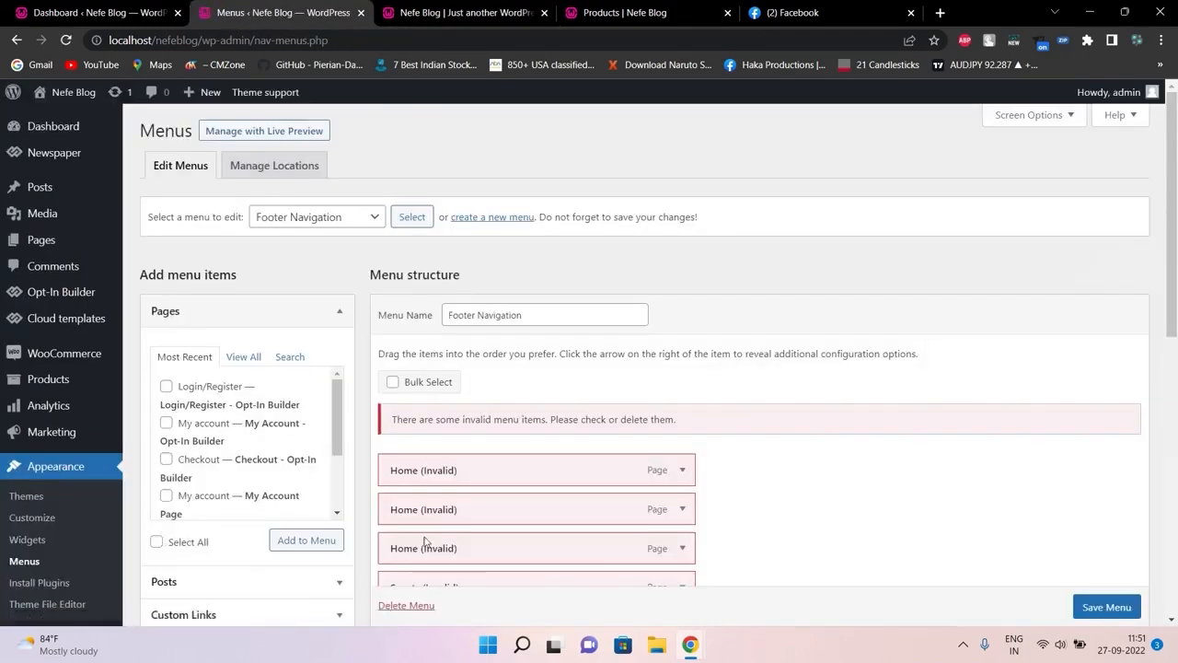
click(364, 219)
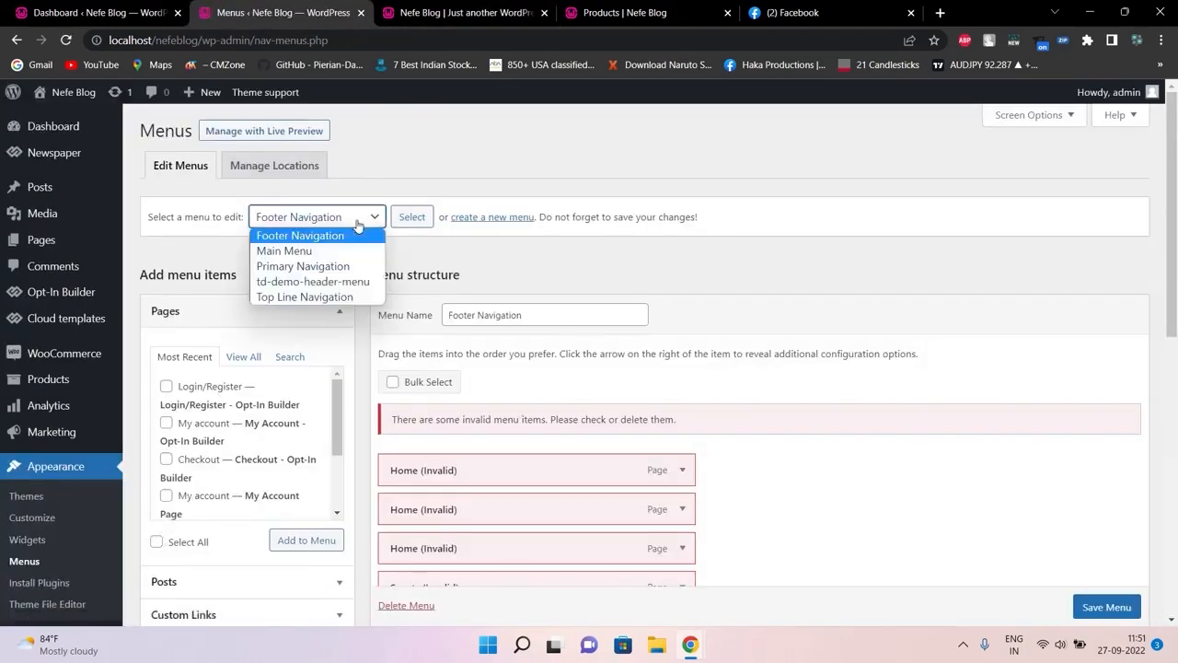
click(371, 252)
click(411, 221)
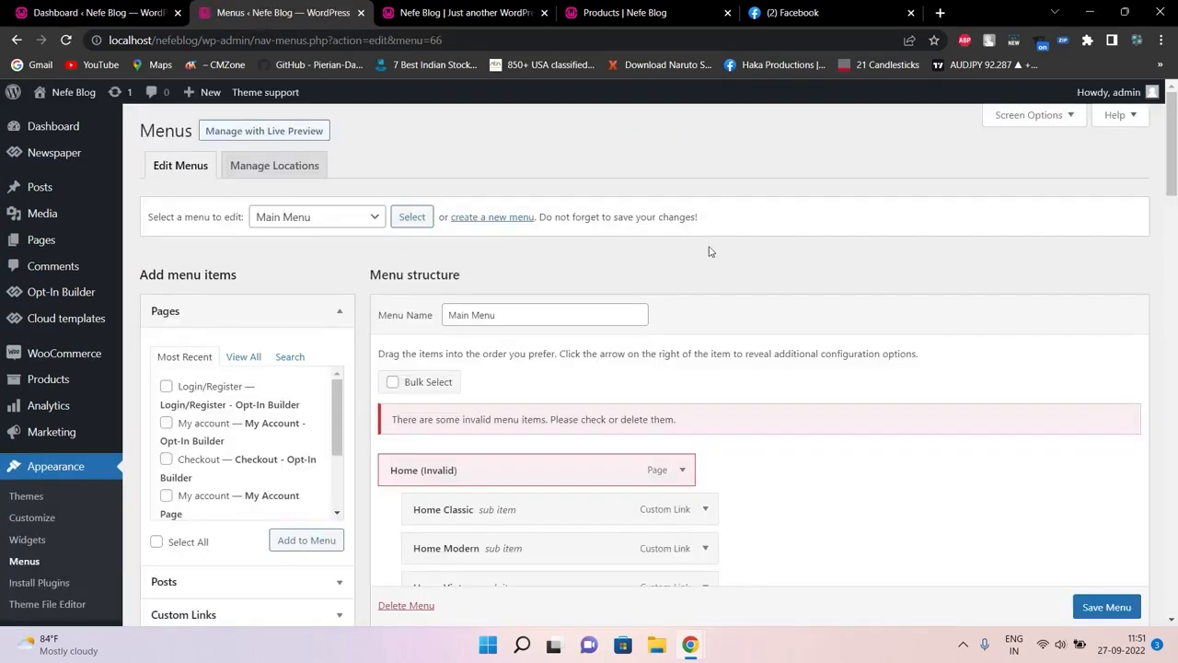
scroll(1169, 192, down, 5)
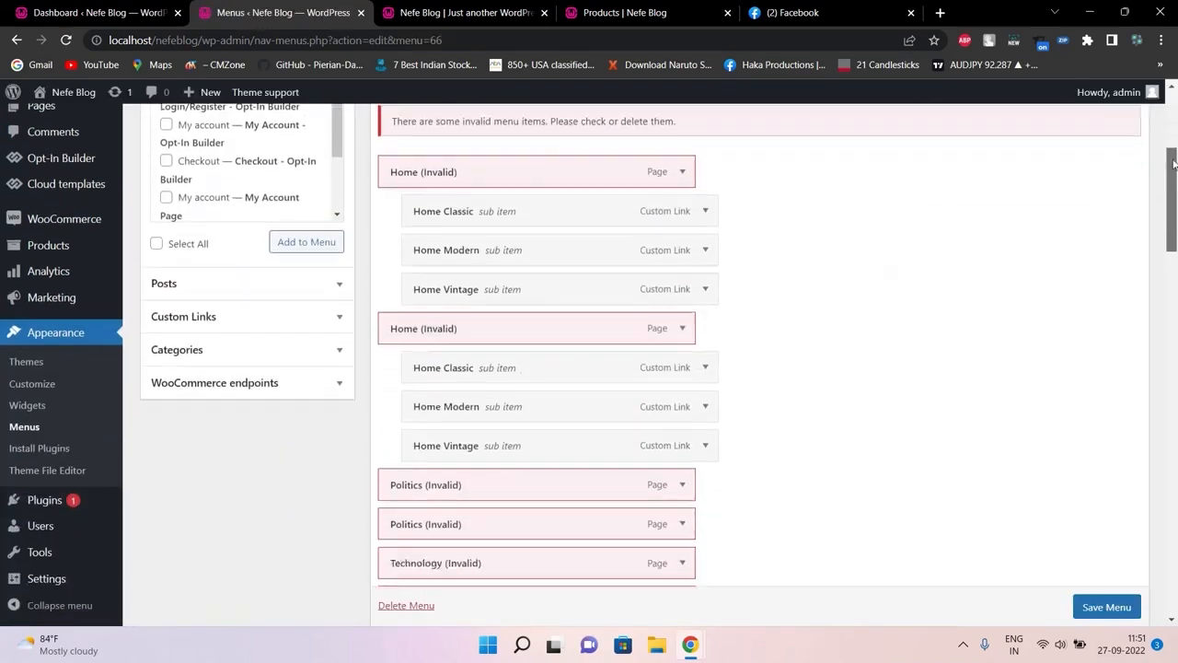
drag(1163, 189, 1169, 84)
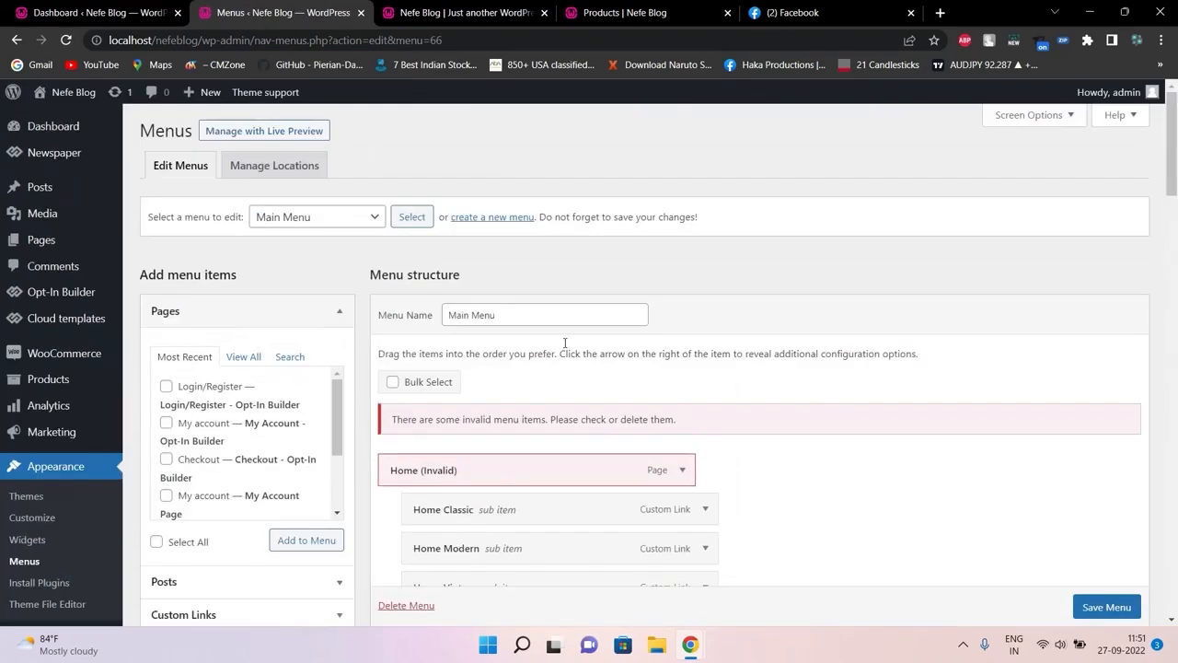
Compare Main Menu with the live site's header, then show the menu list again
click(472, 8)
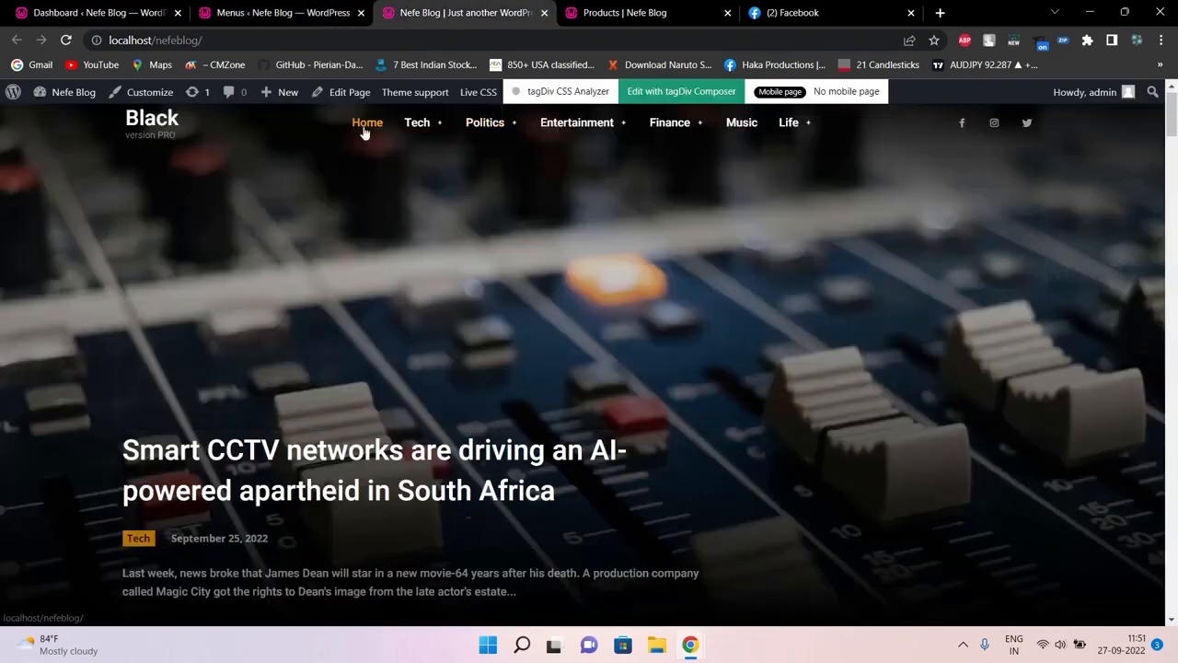
mouse_move(419, 124)
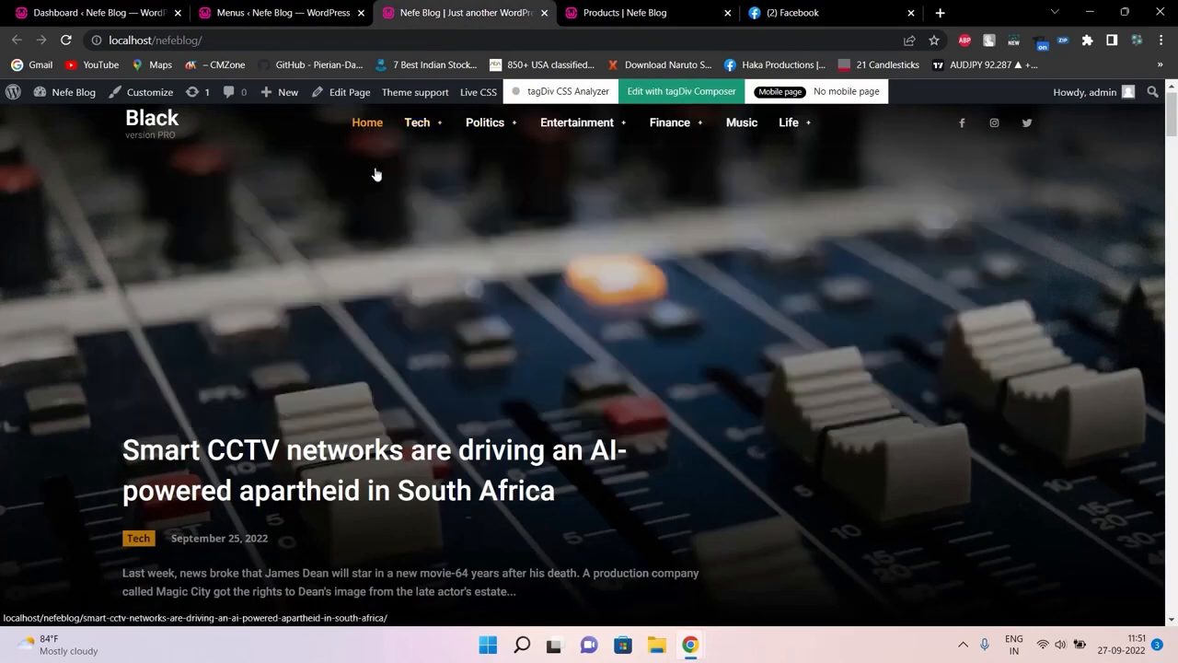
click(249, 8)
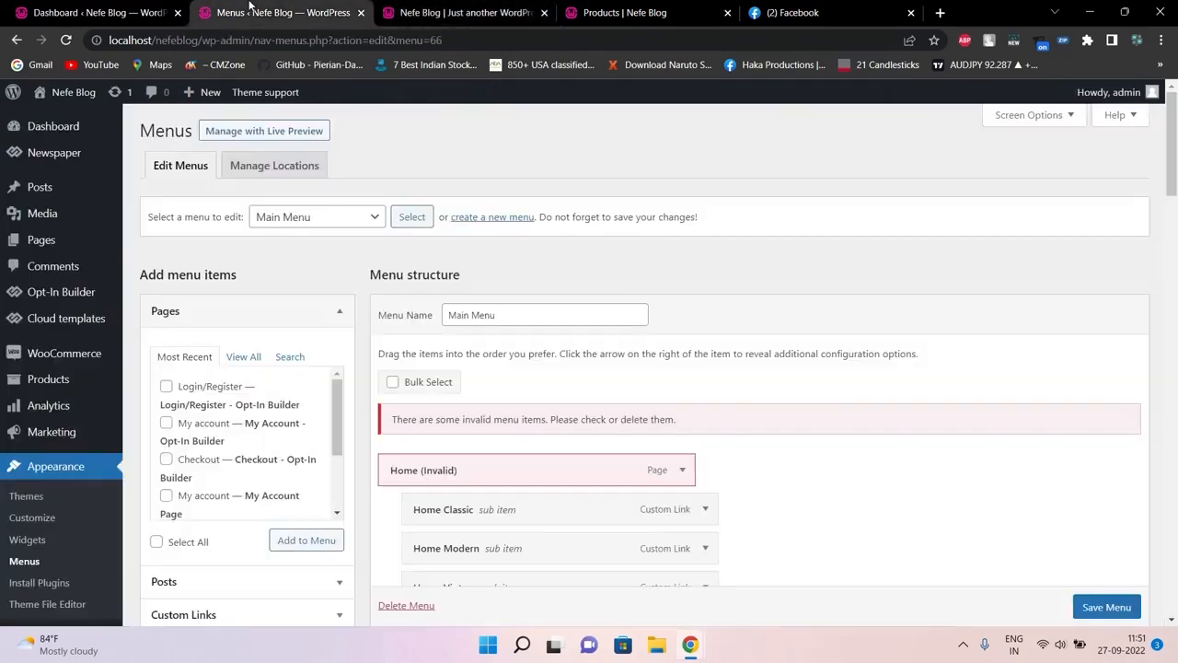
drag(1173, 163, 1147, 595)
click(465, 12)
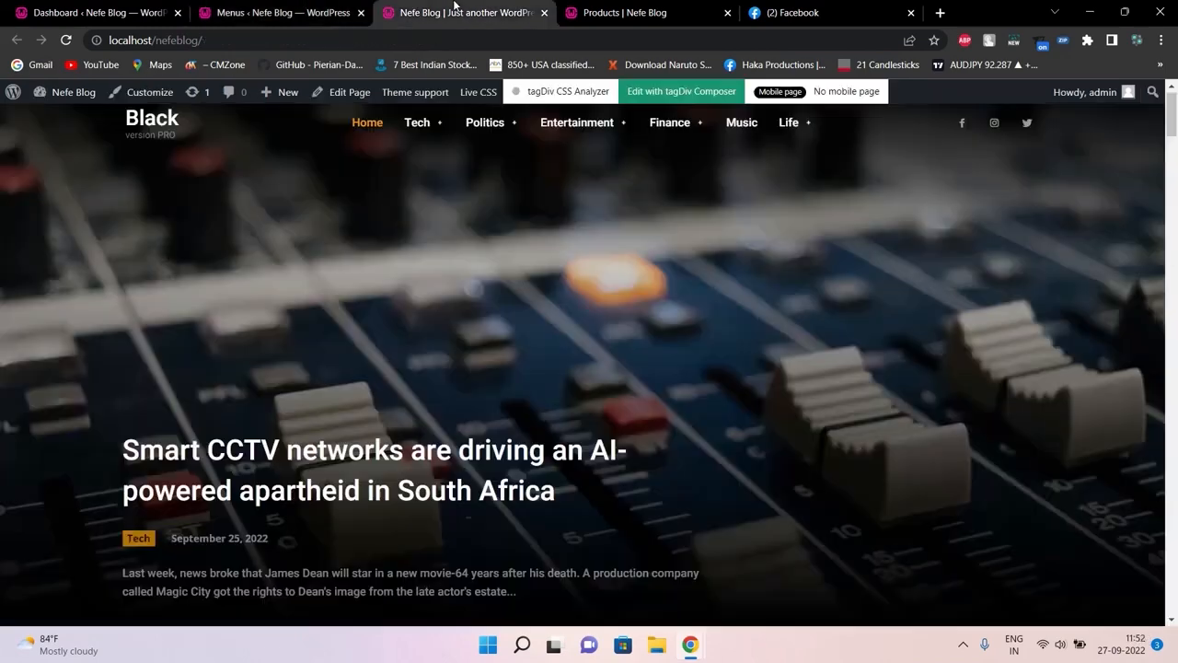
click(299, 7)
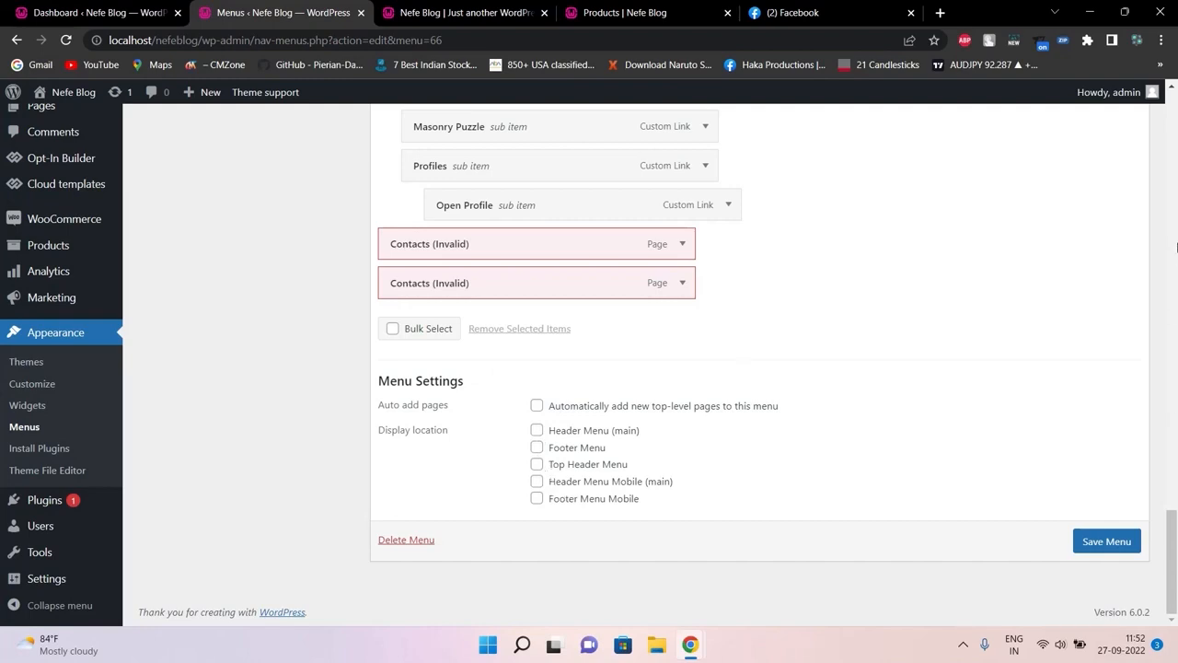
scroll(1177, 244, up, 15)
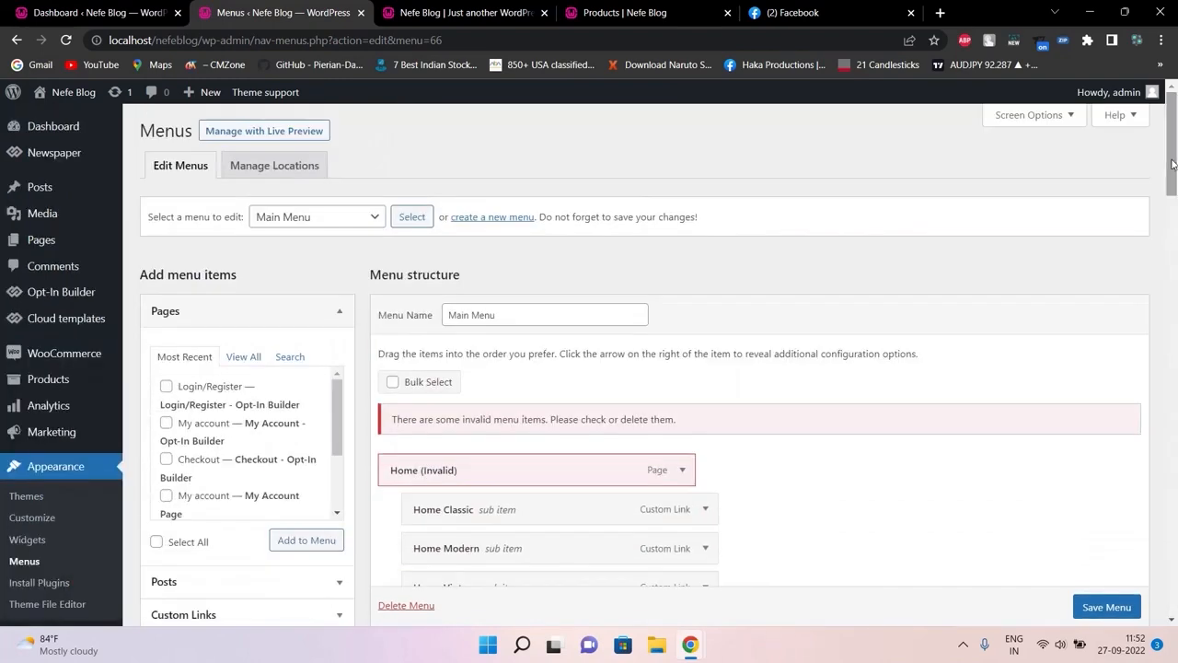
click(364, 222)
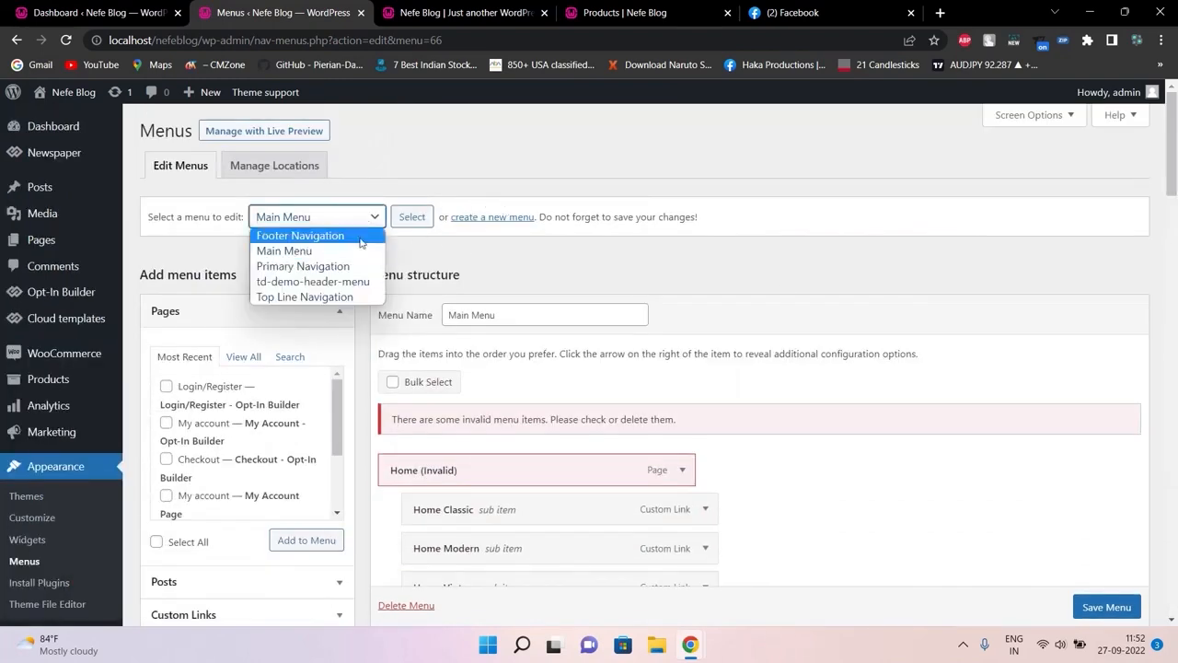
Load td-demo-header-menu in the editor and compare it with the live header
click(353, 281)
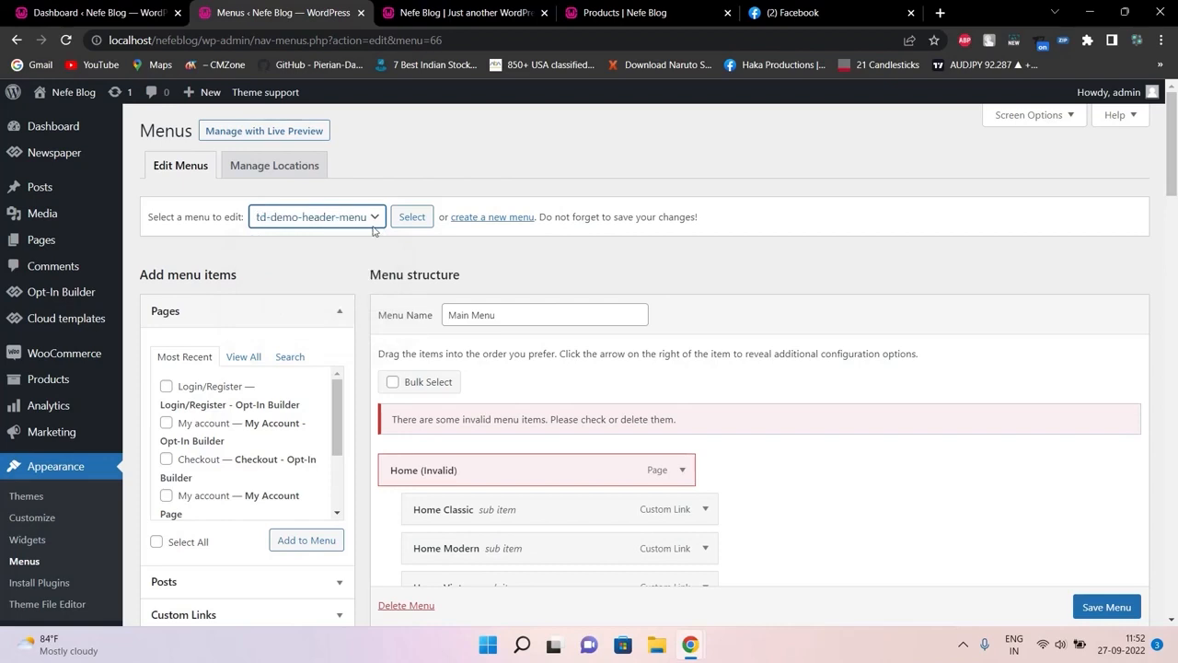
click(403, 217)
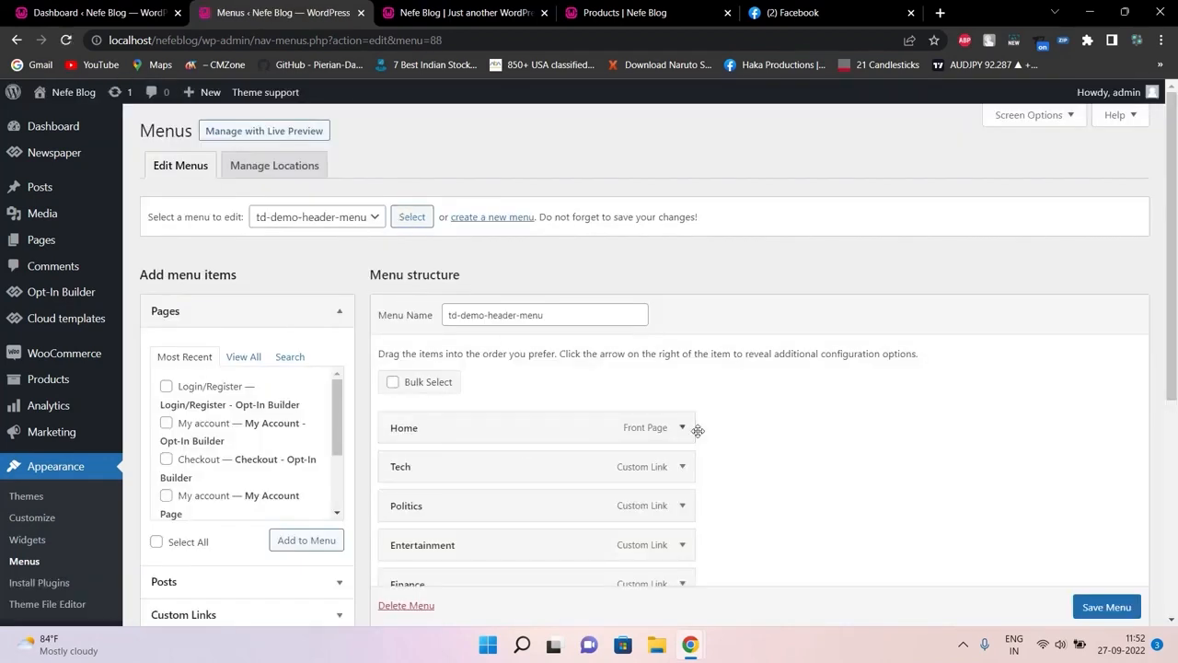
drag(1172, 242, 1138, 284)
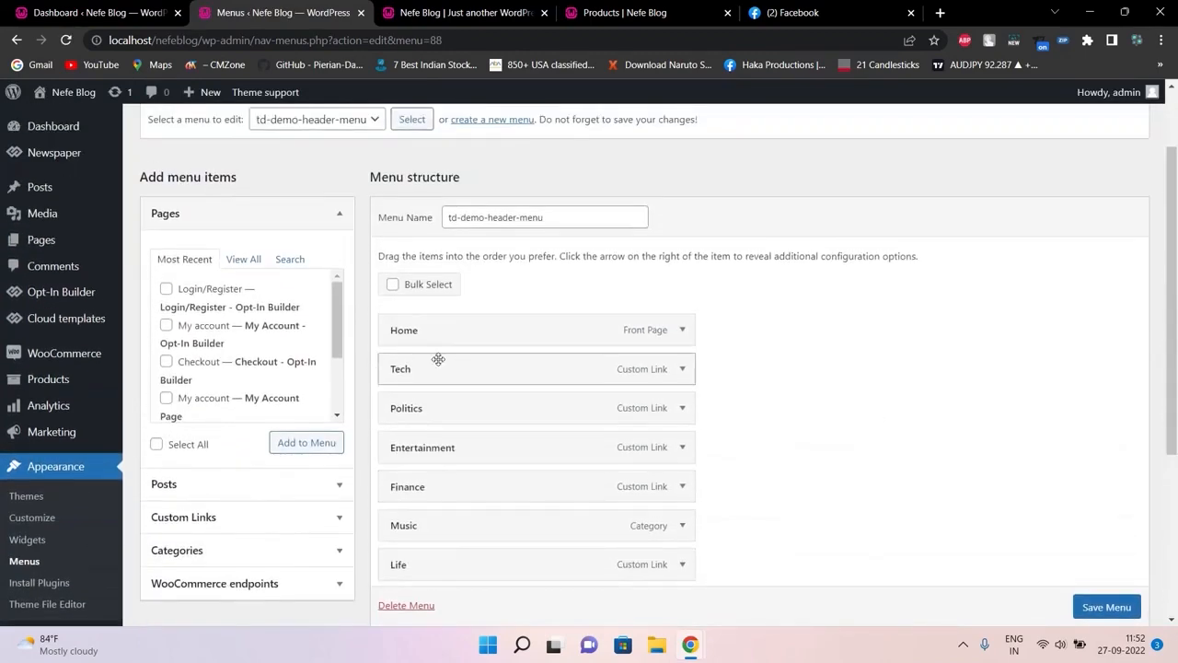
click(431, 10)
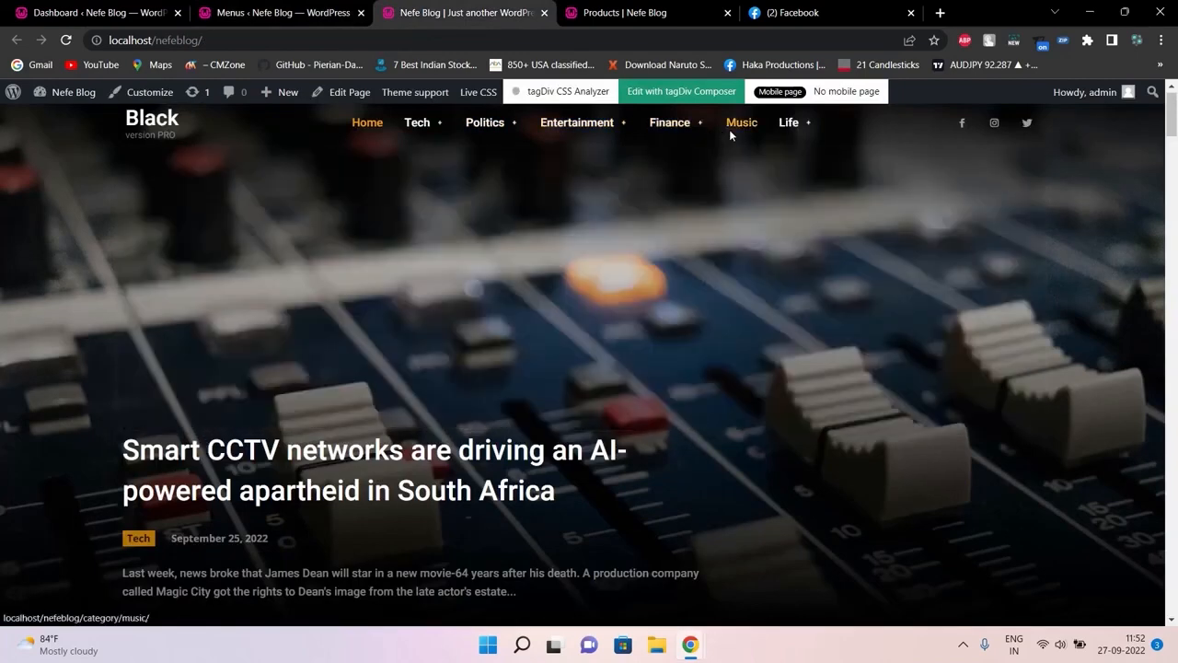
click(276, 12)
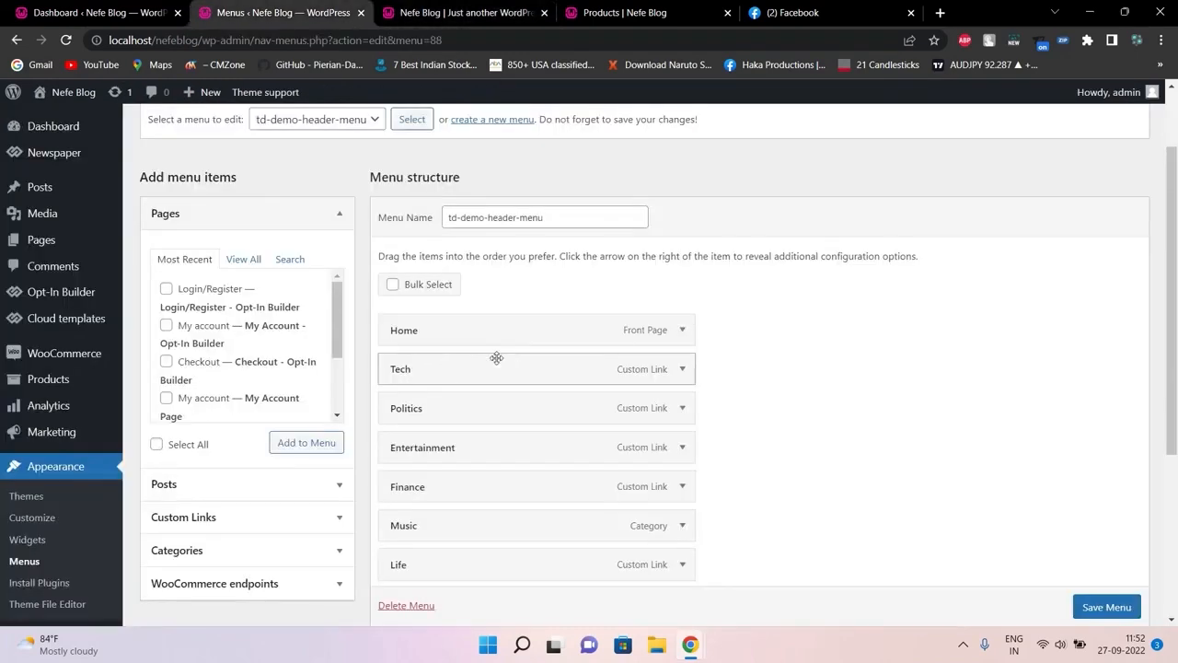
Expand and collapse the Tech item's settings to inspect them
click(678, 377)
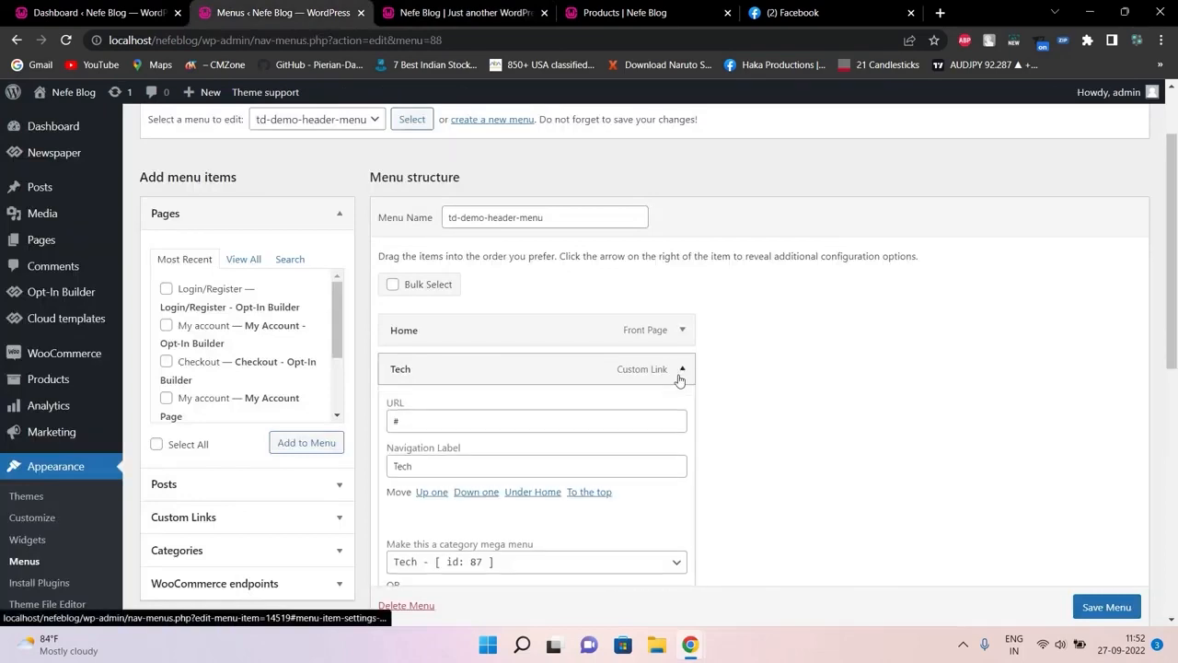
scroll(1176, 211, down, 3)
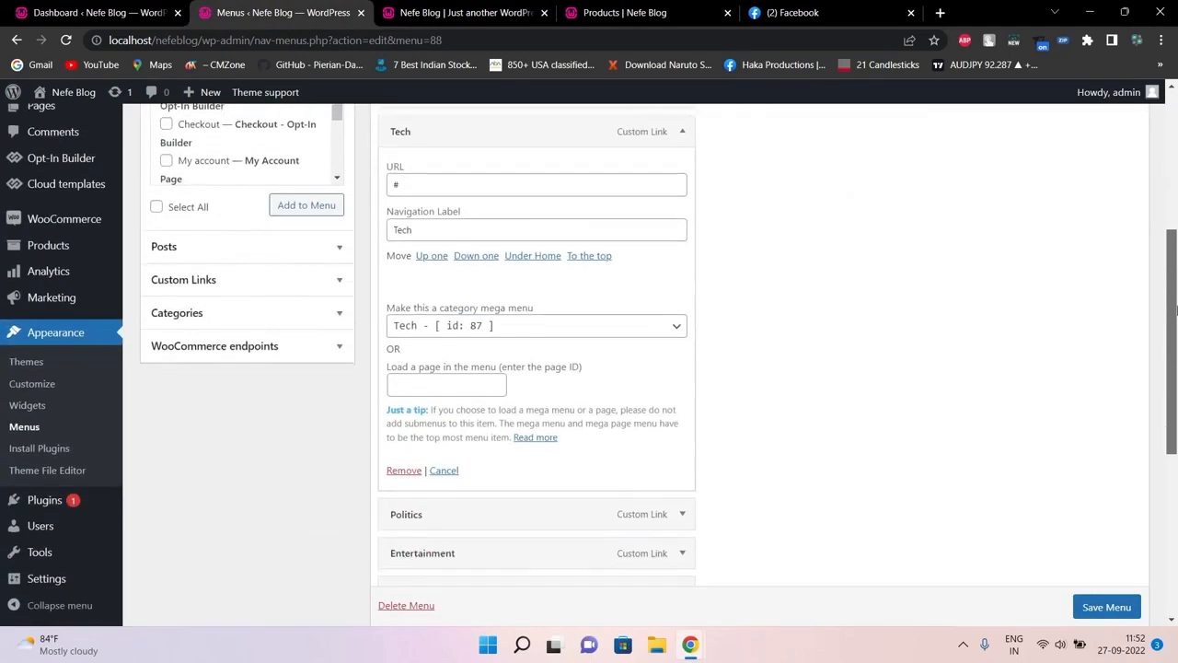
scroll(1176, 204, up, 3)
scroll(1176, 205, up, 1)
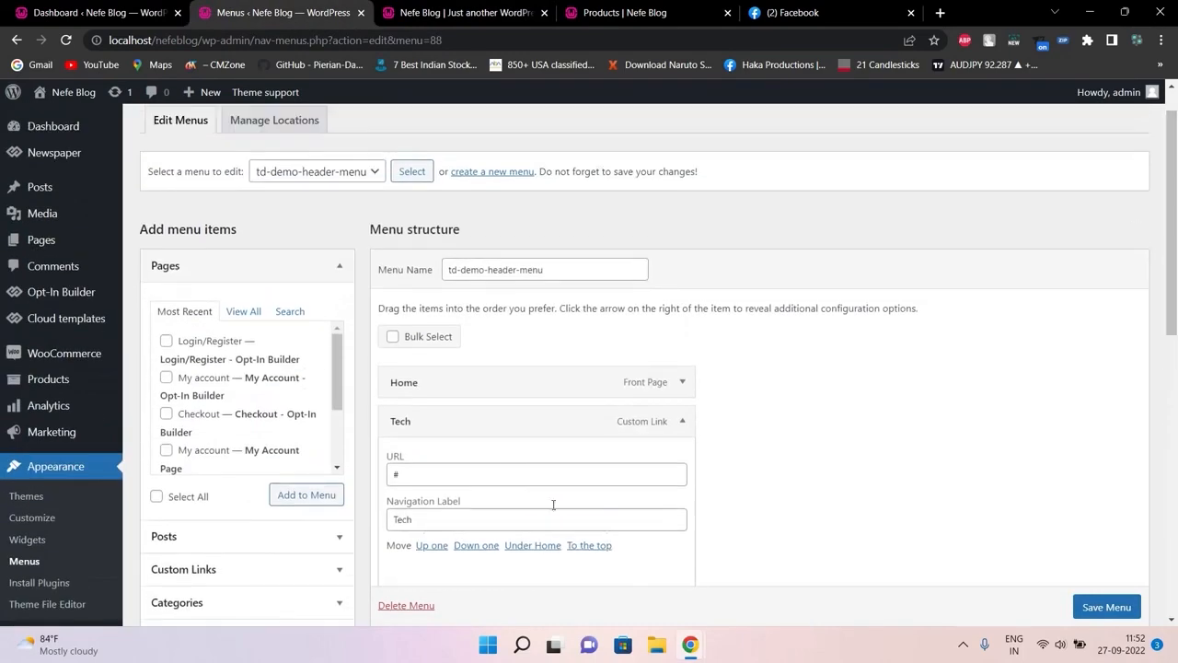
click(686, 422)
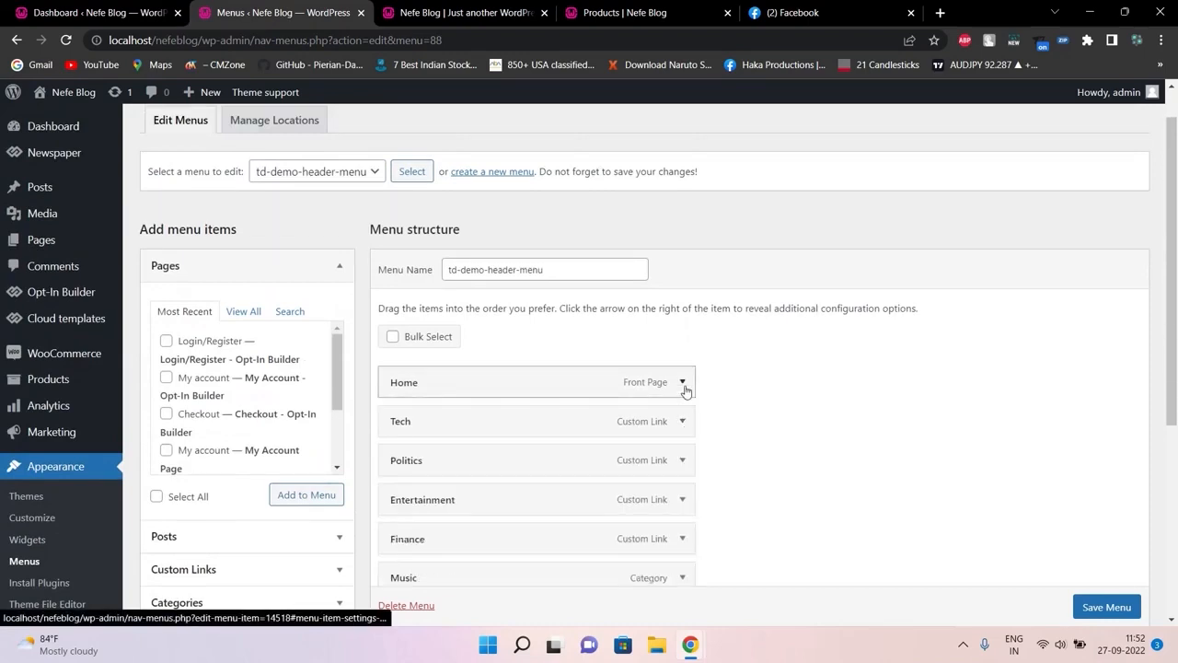
Change the Home item's Navigation Label to Rome
click(683, 383)
click(683, 383)
click(683, 383)
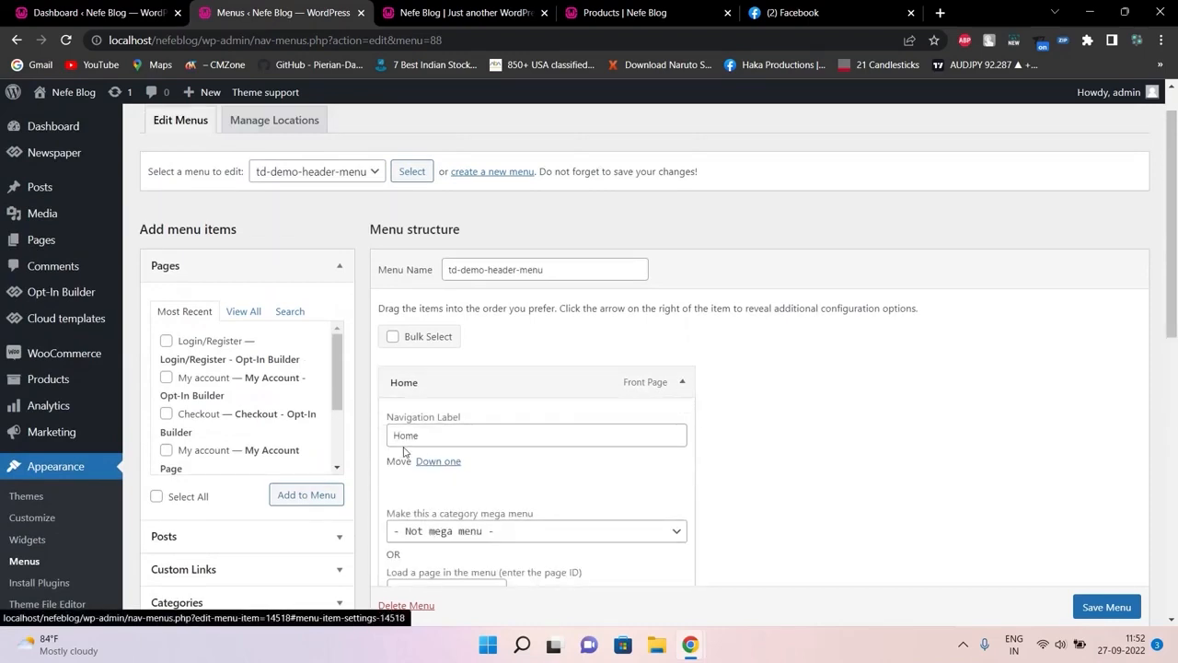
click(408, 439)
key(BackSpace)
key(BackSpace)
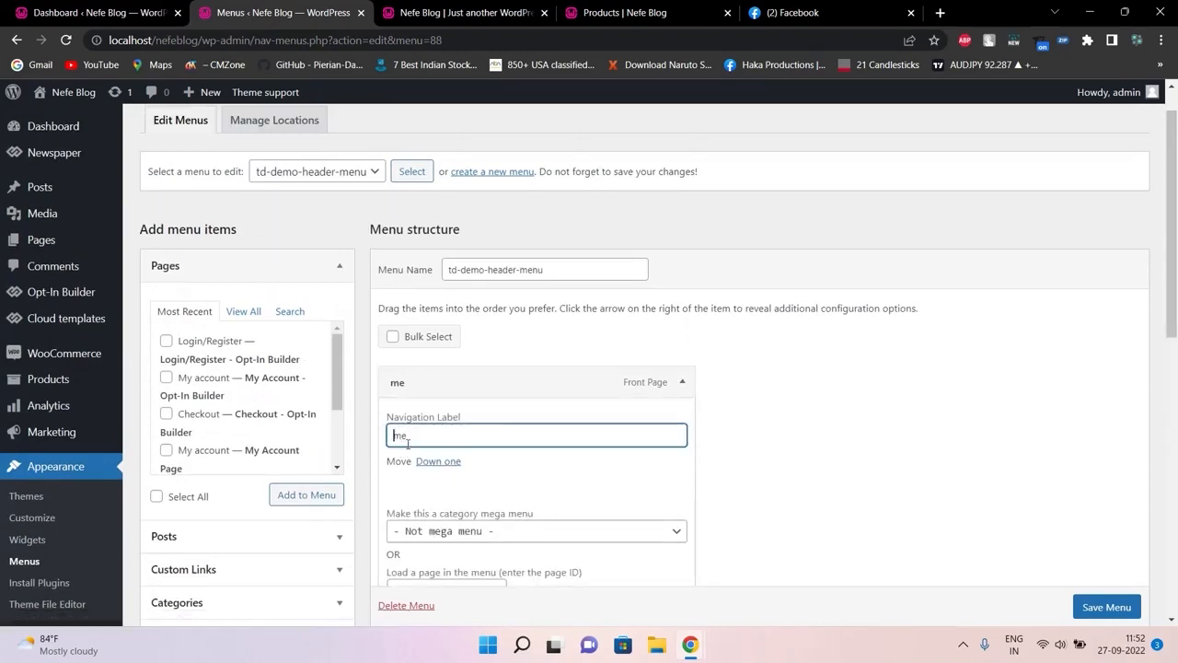
text(Ro)
Save the menu and select the live front page's address to reload it
click(1110, 606)
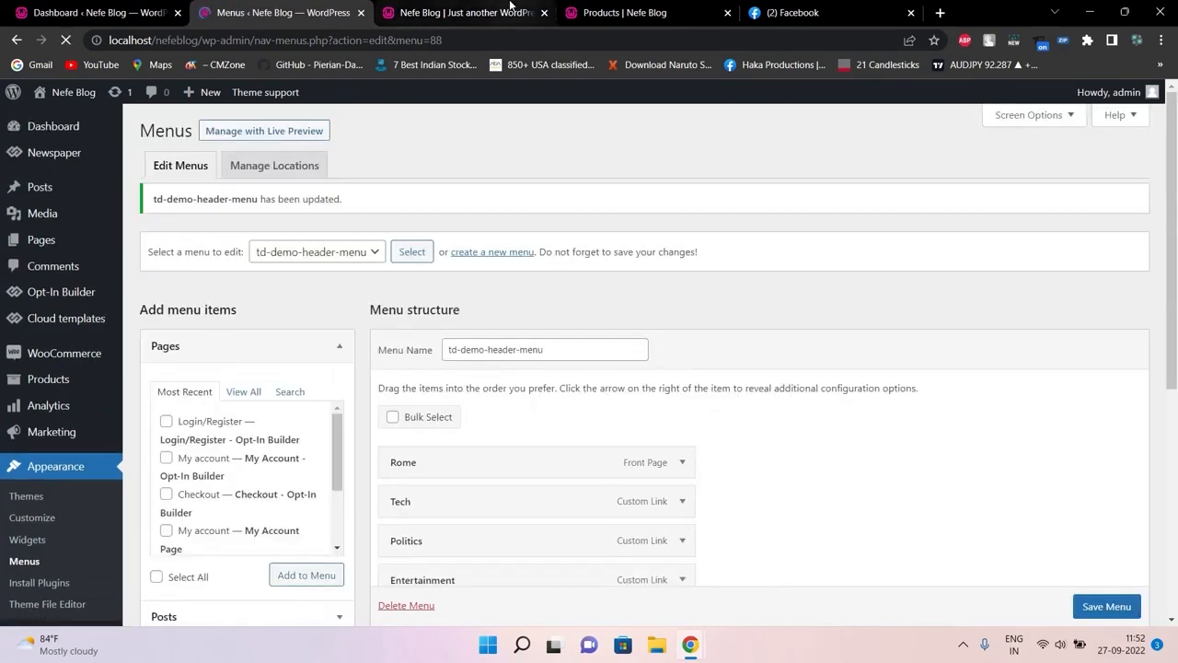
click(488, 13)
click(496, 42)
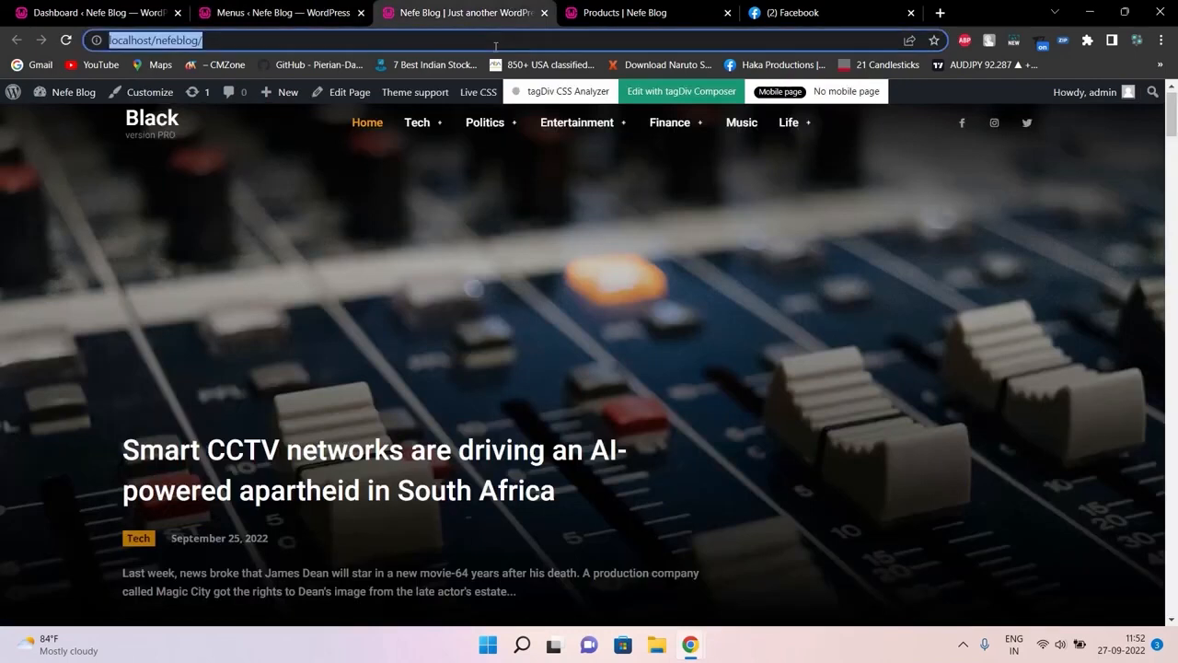
Reload the front page to confirm Rome, previewing the Tech, Politics, Entertainment, Finance and Life dropdowns
key(Return)
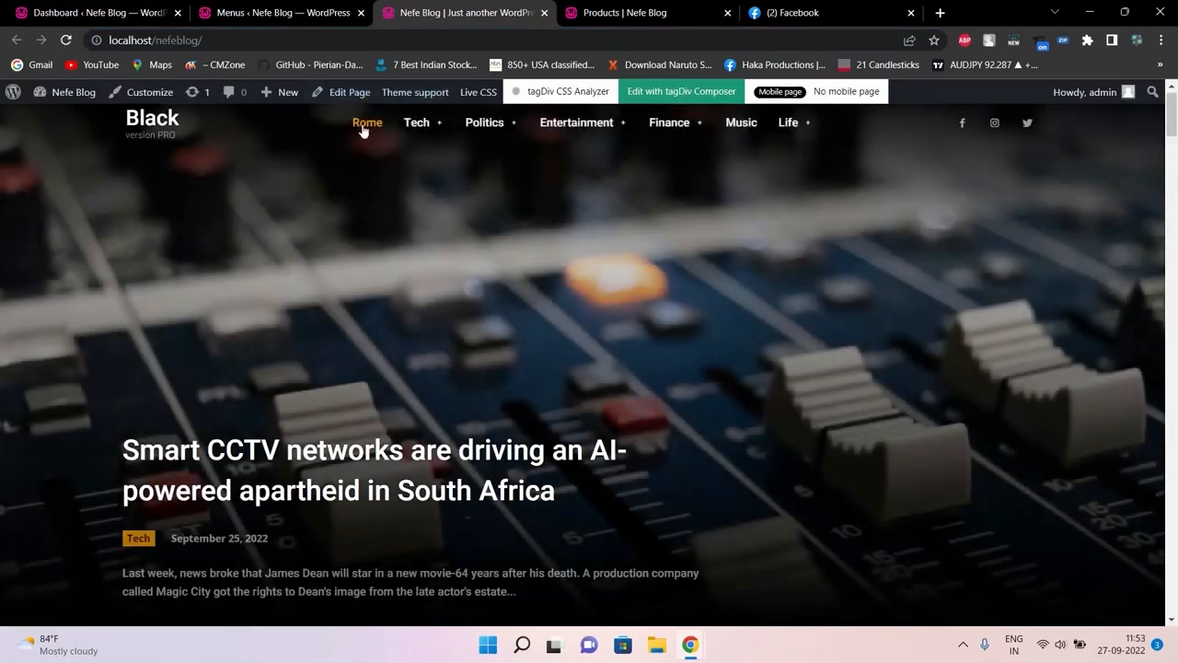
click(316, 10)
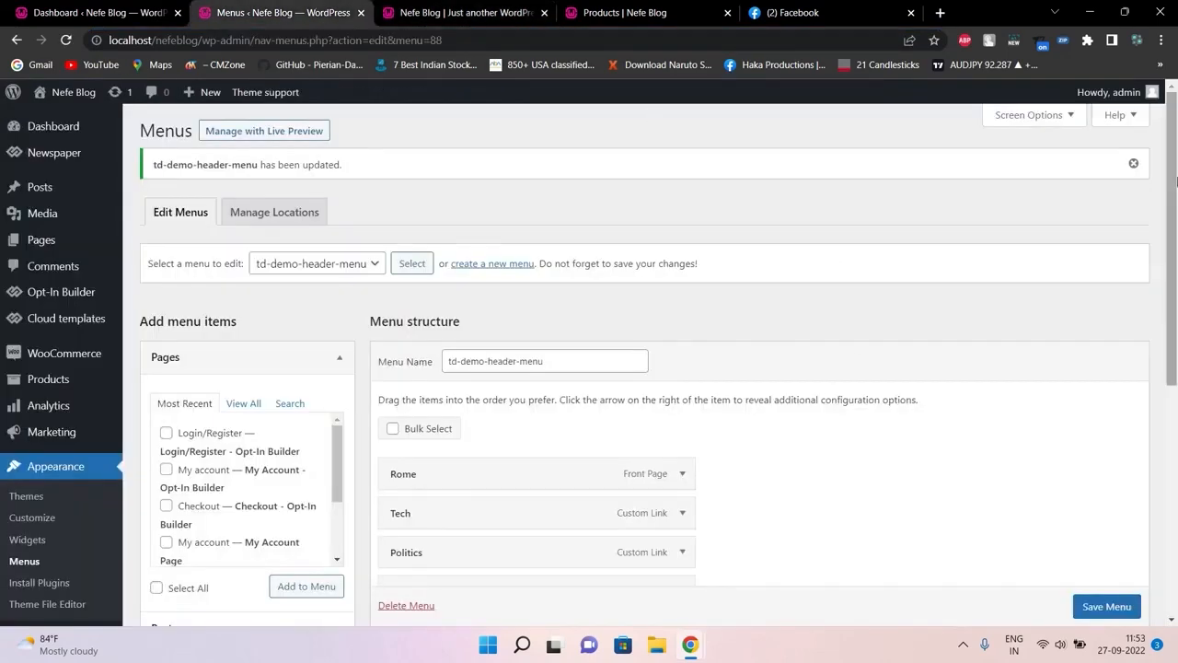
scroll(1158, 285, down, 2)
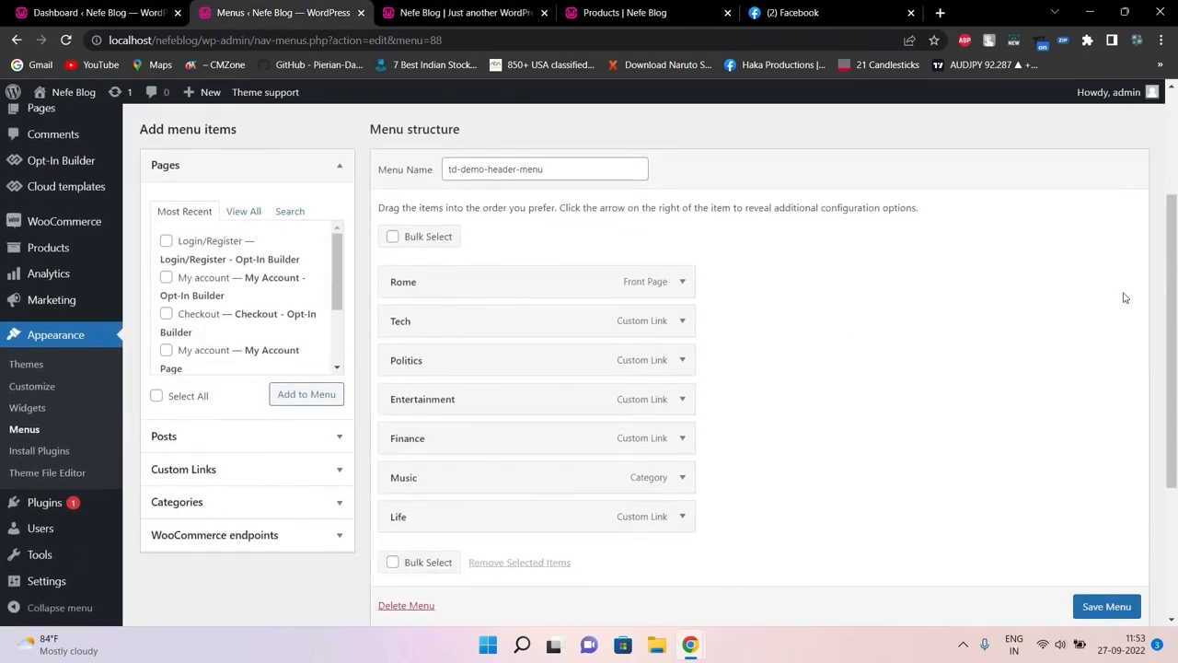
click(461, 12)
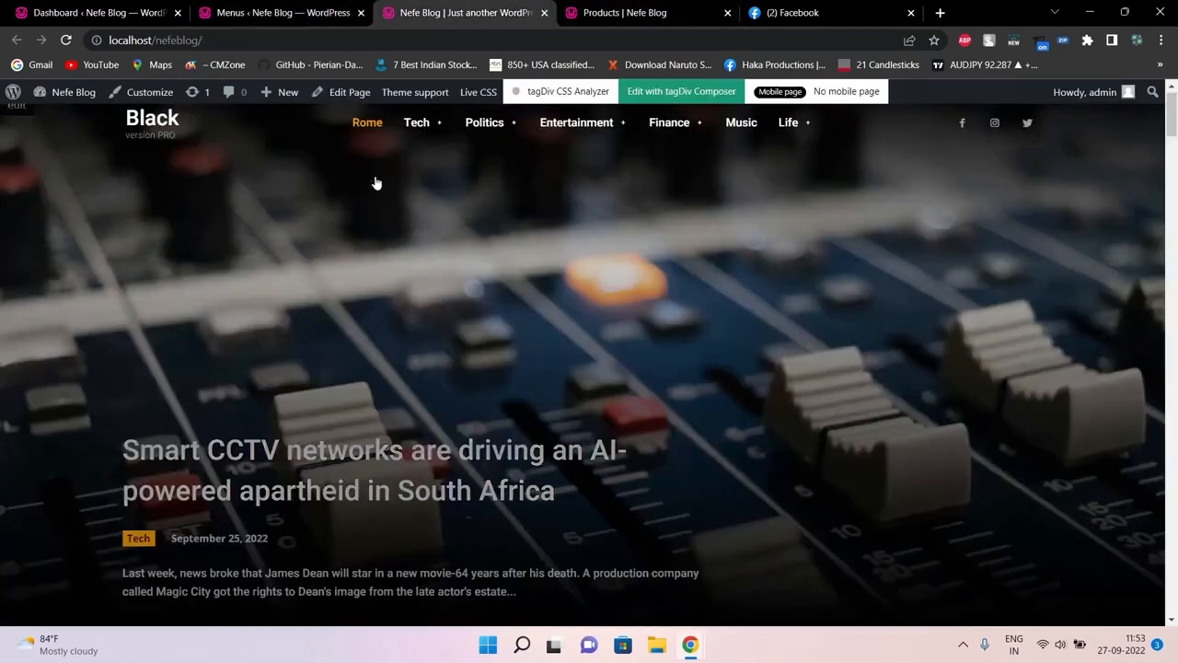
mouse_move(430, 128)
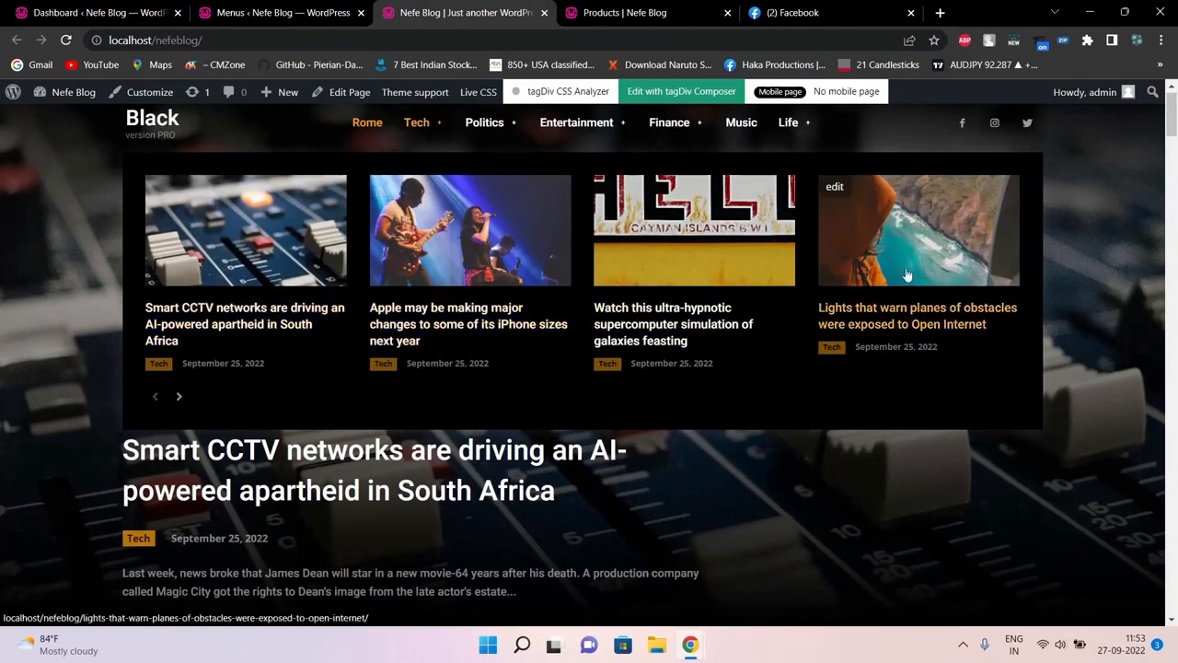
mouse_move(504, 136)
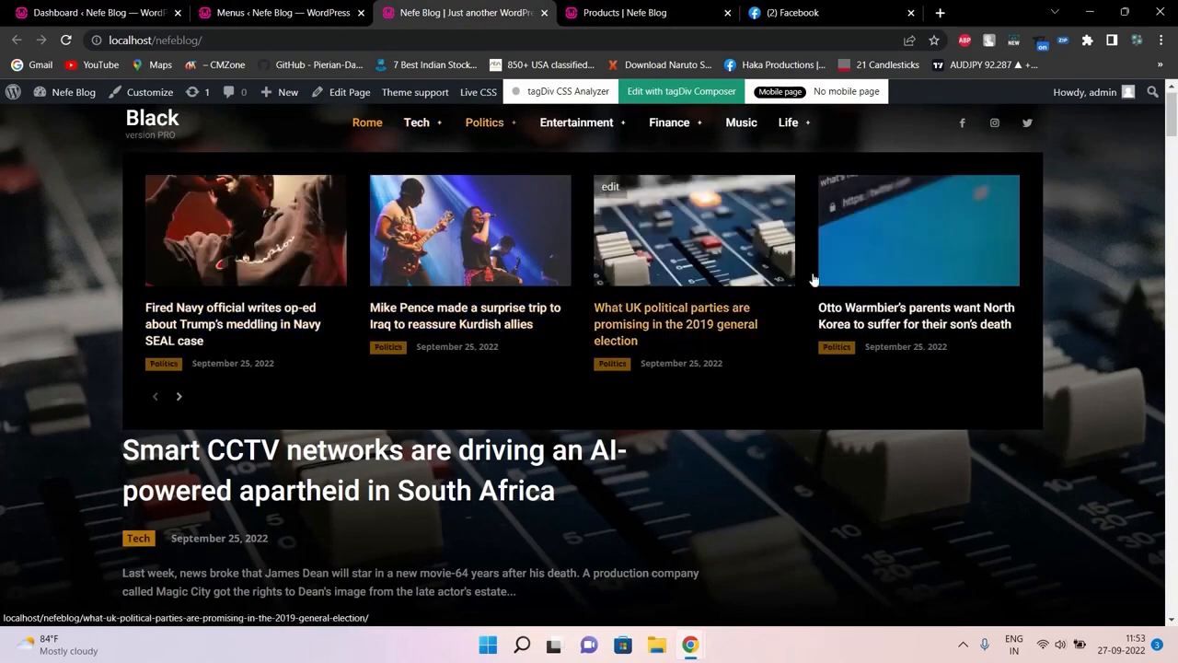
mouse_move(613, 140)
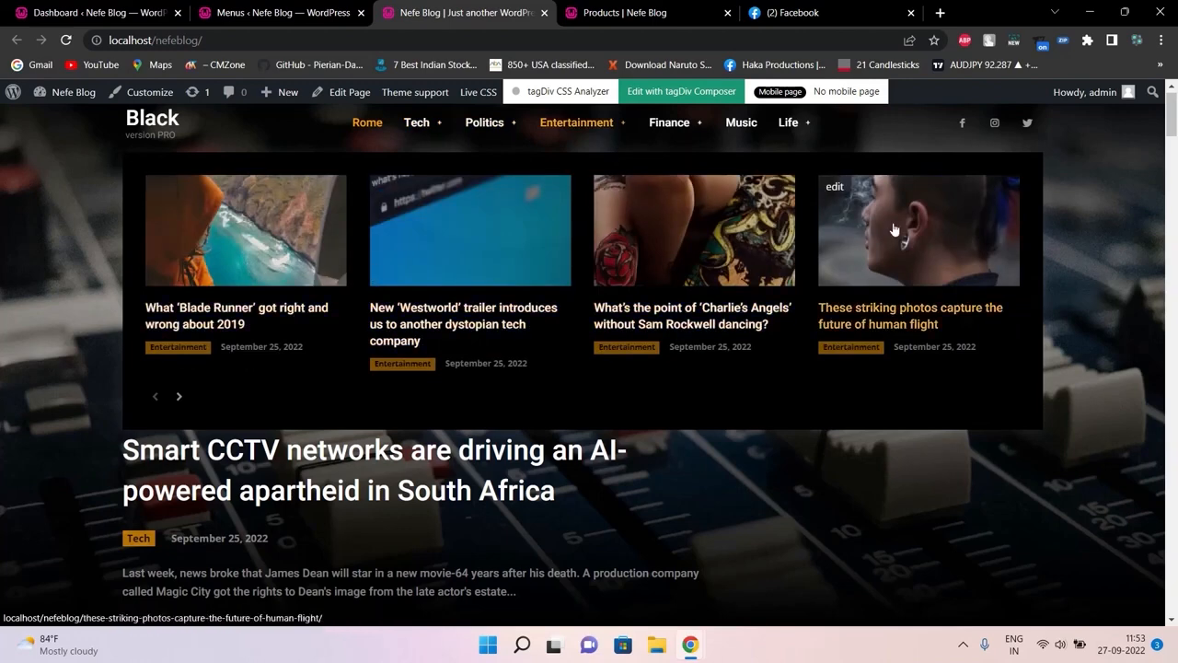
mouse_move(670, 129)
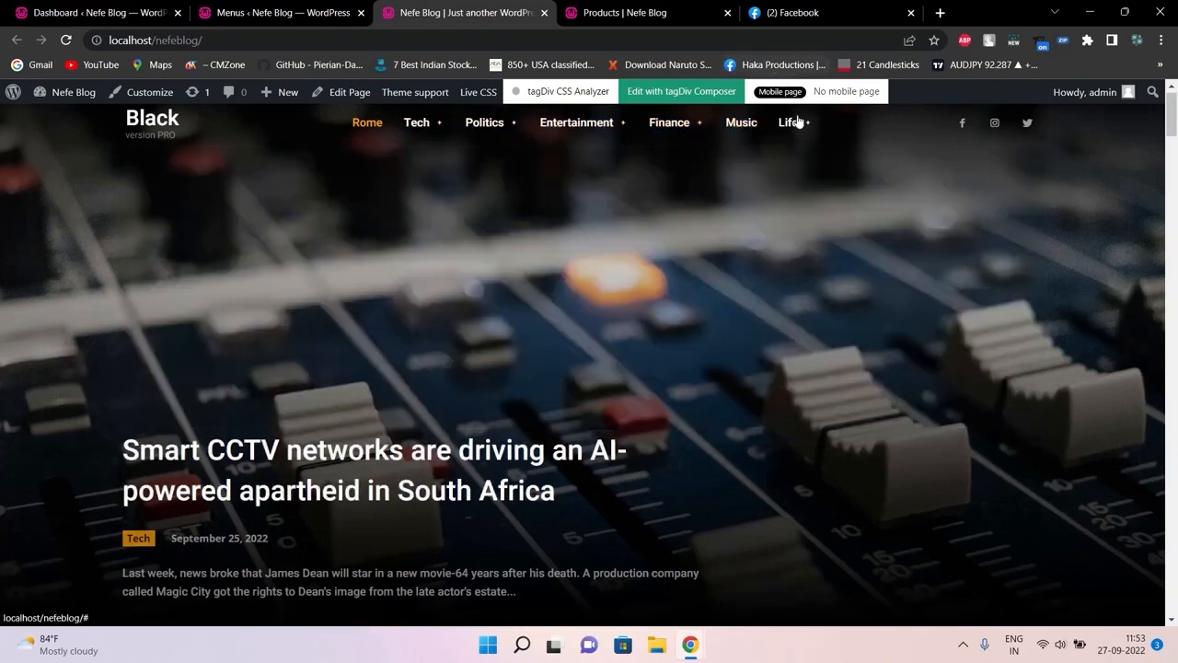
mouse_move(798, 125)
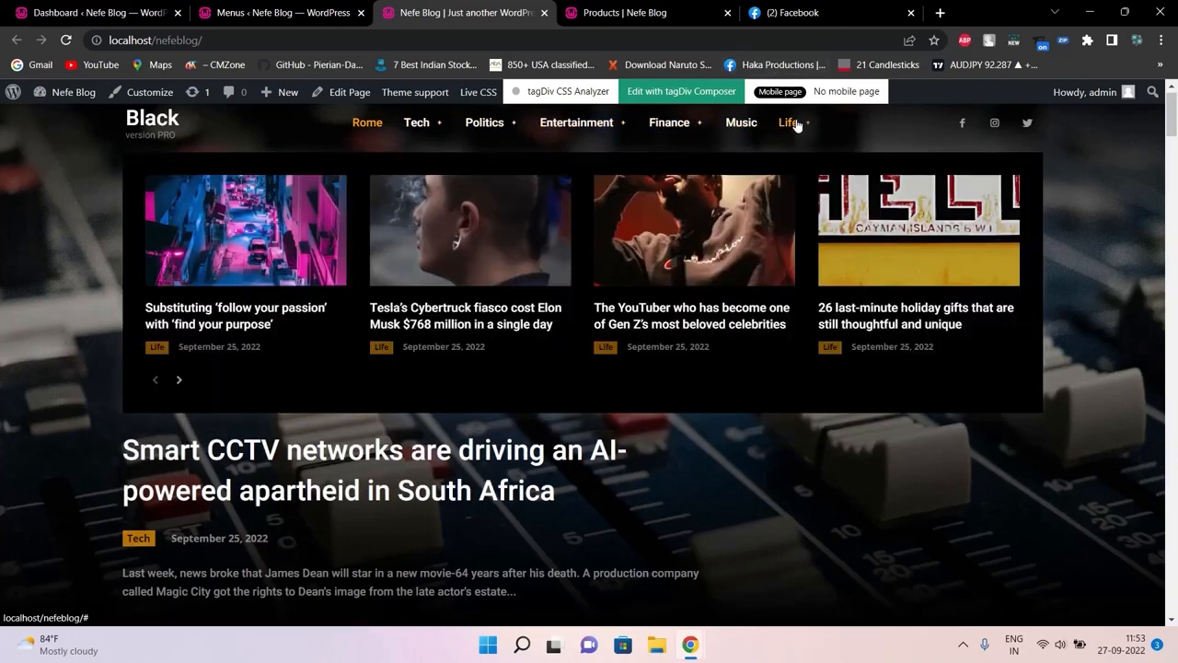
Go back to td-demo-header-menu in the editor and scroll down its items
click(276, 13)
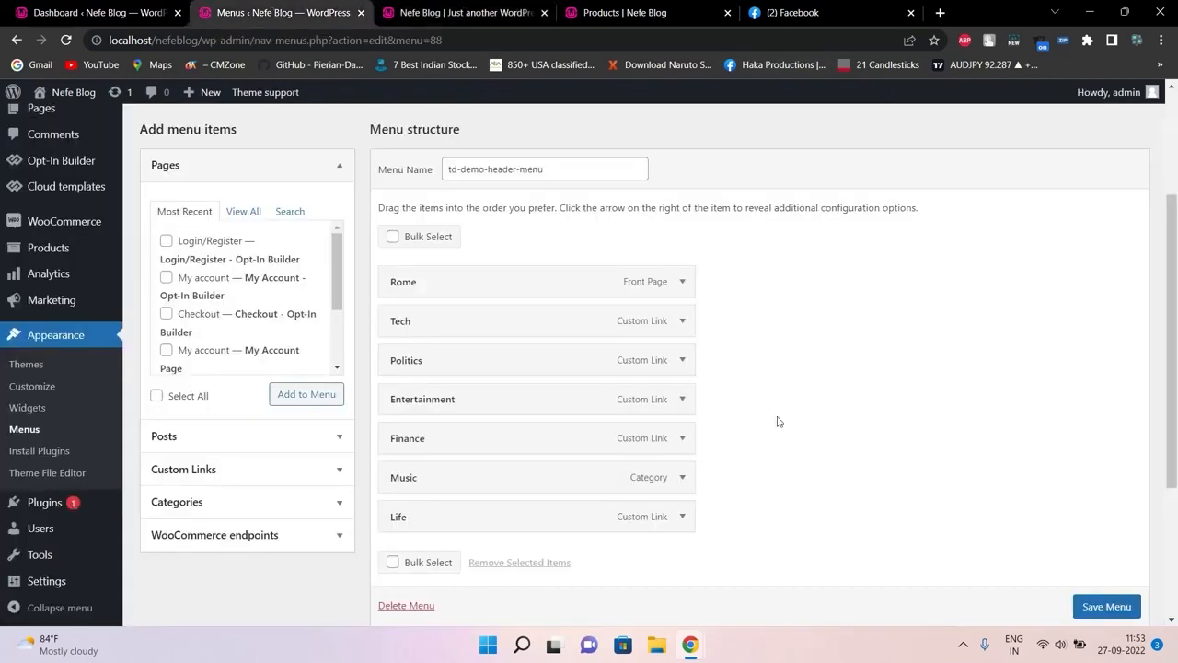
scroll(1174, 191, down, 1)
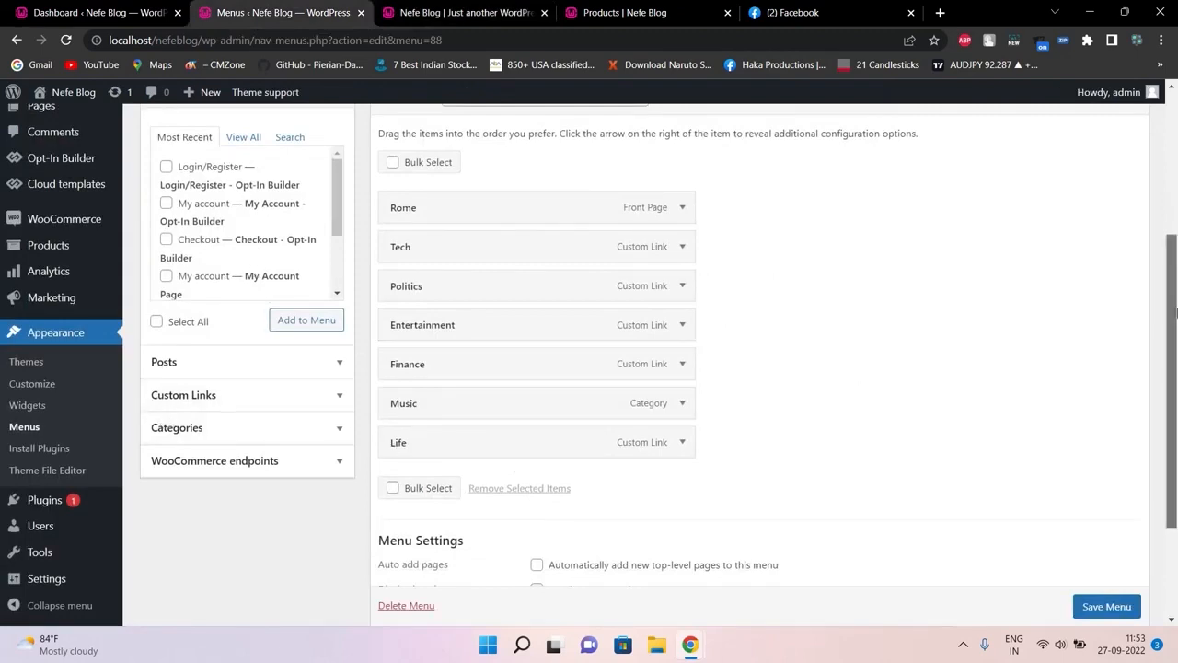
drag(1174, 313, 1175, 354)
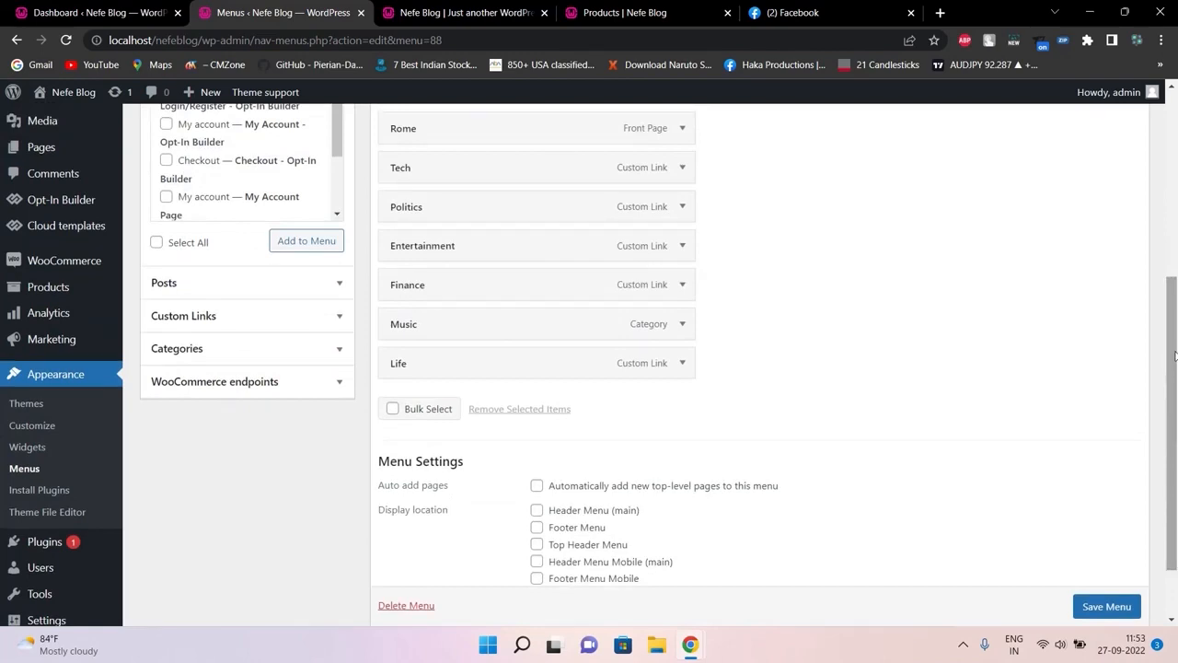
Add a custom link with URL # and link text Poli to the header menu
click(273, 318)
click(260, 127)
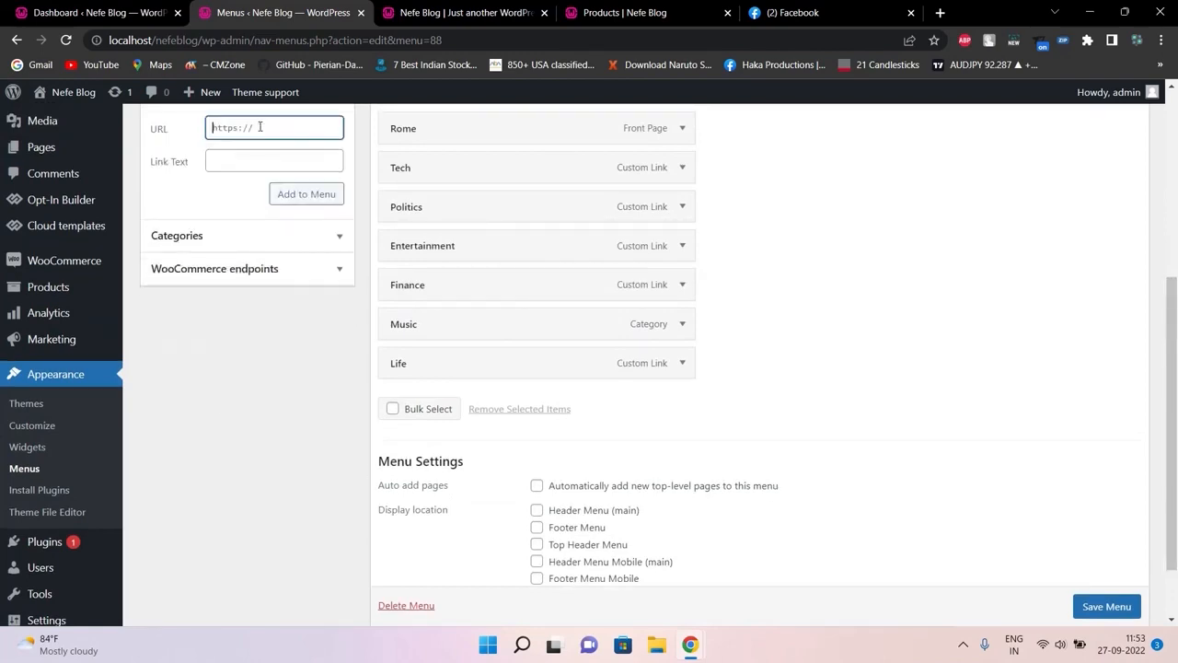
scroll(258, 184, up, 1)
click(255, 239)
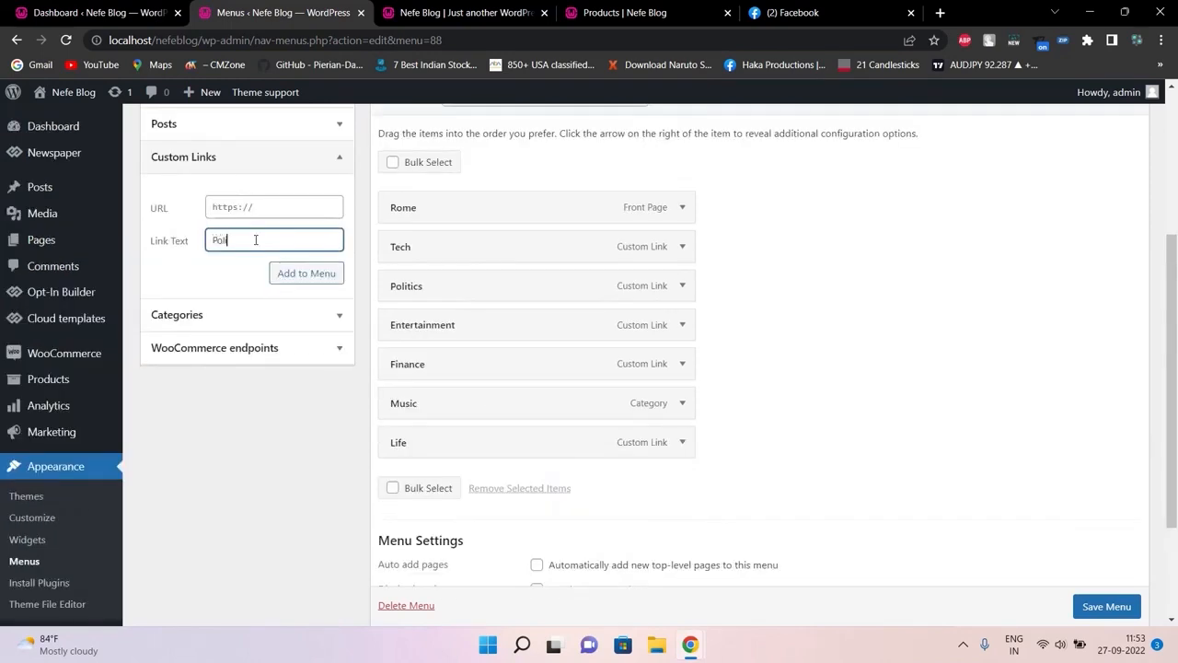
click(264, 210)
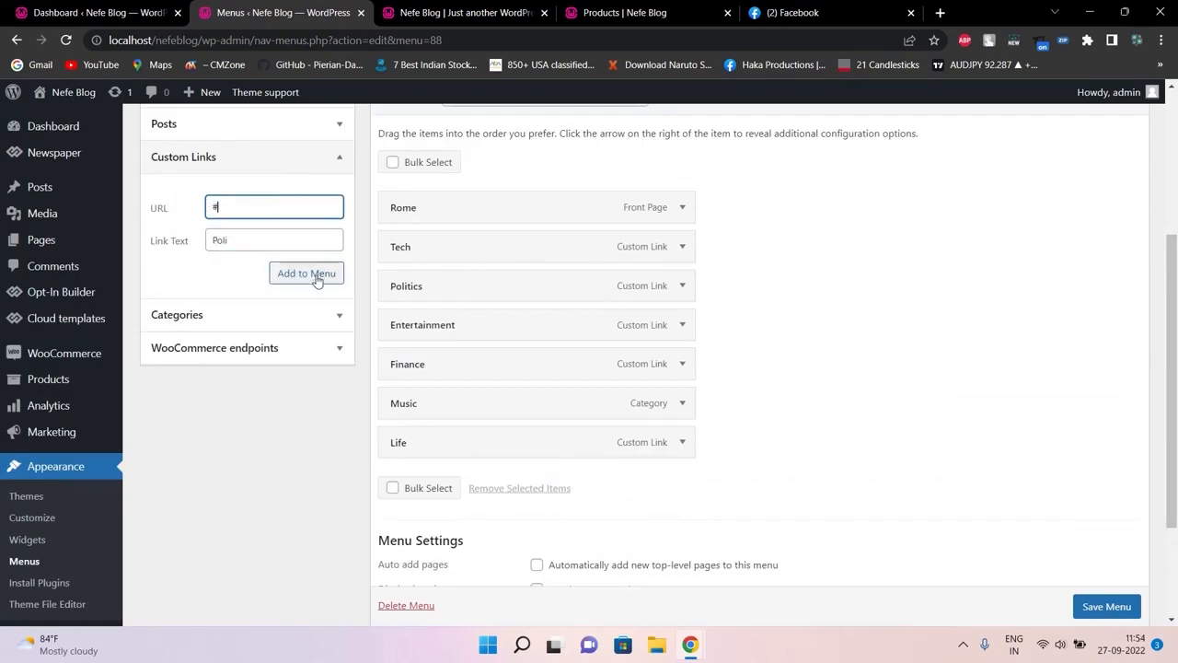
click(318, 273)
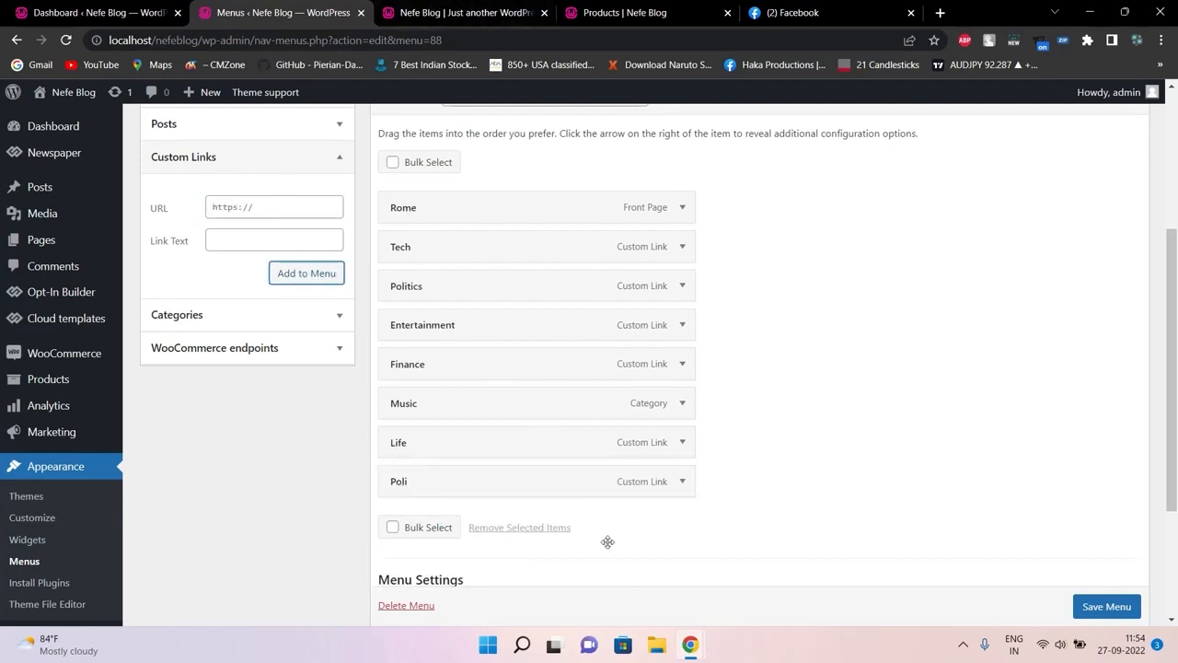
Save the header menu and switch to the live site
scroll(1092, 614, down, 1)
click(1098, 608)
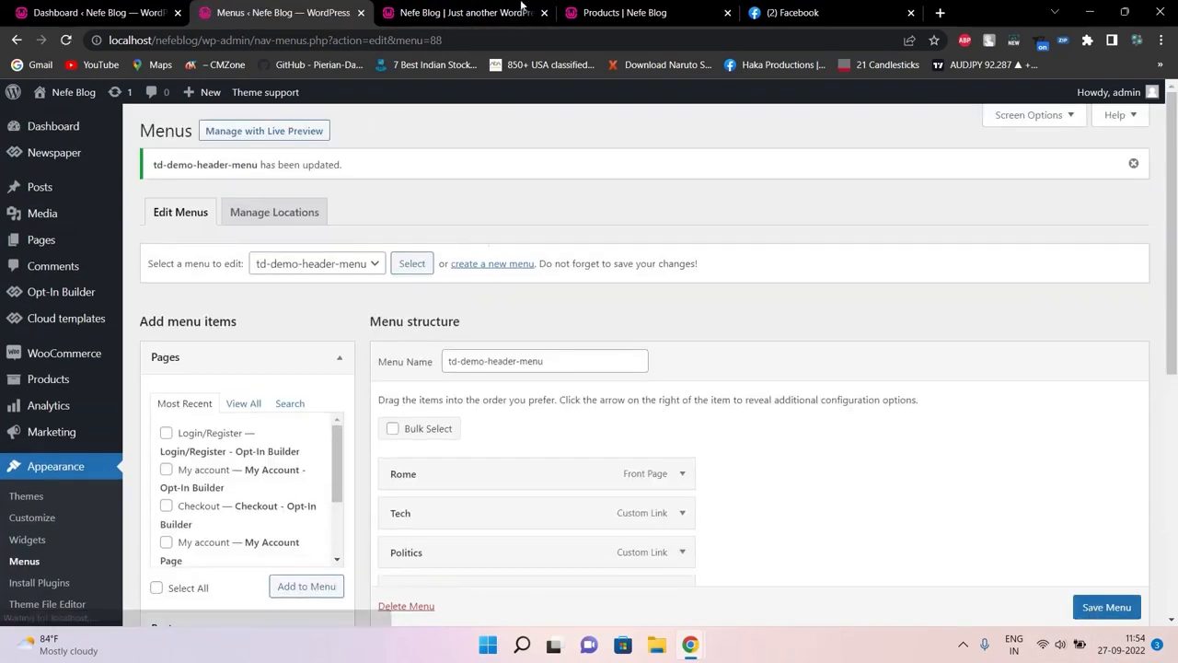
click(521, 5)
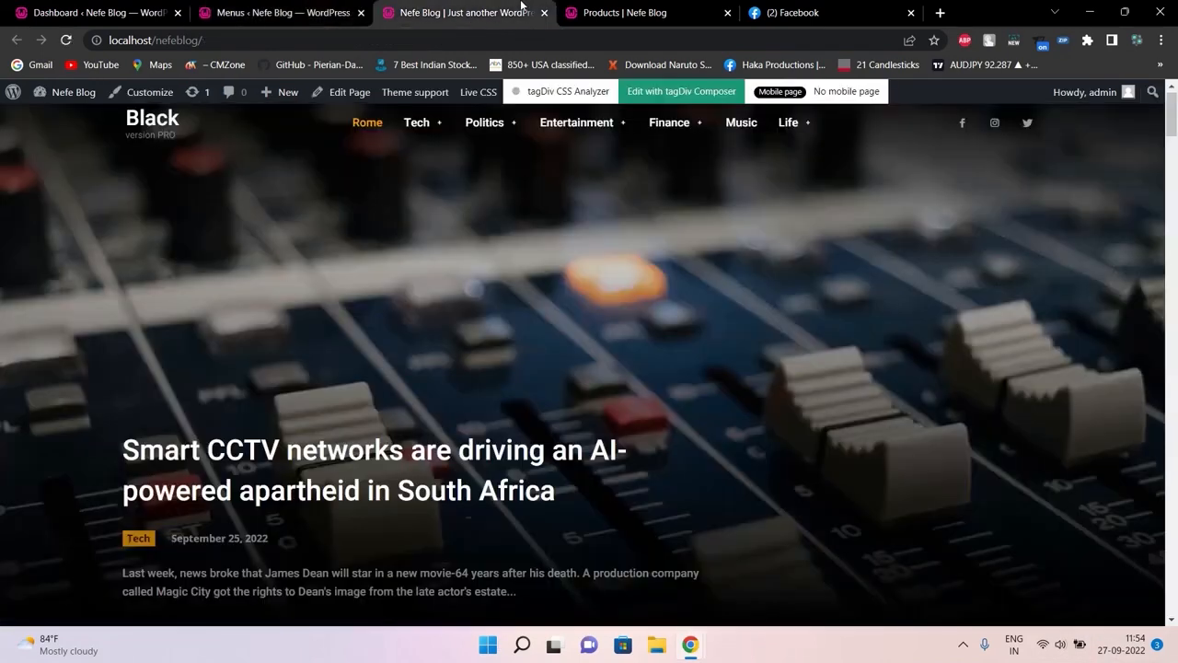
Reload the live front page so Poli shows after Life in the navigation
click(567, 42)
key(Return)
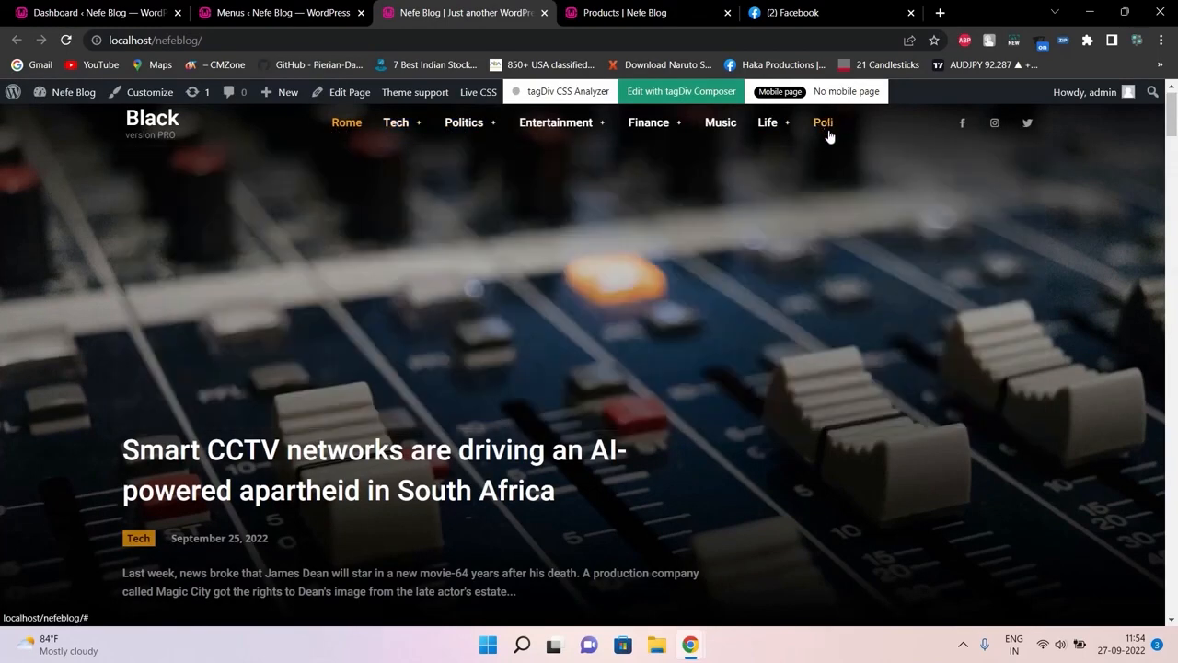
Return to the header menu editor and expand the Custom Links panel
click(271, 11)
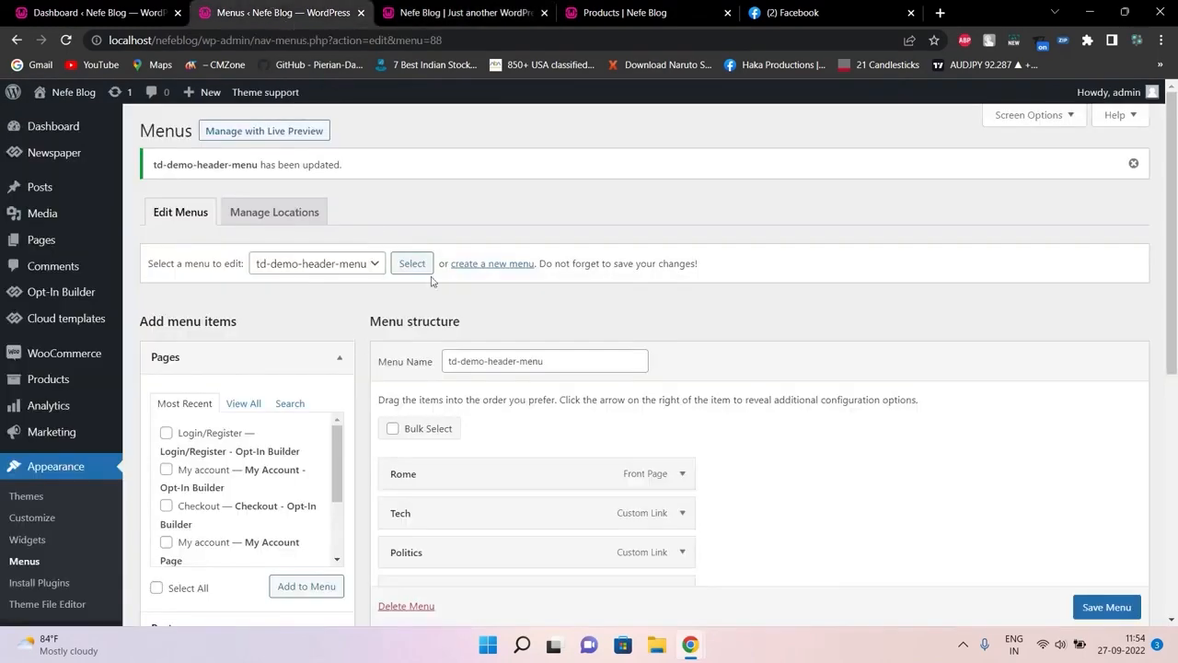
click(1162, 416)
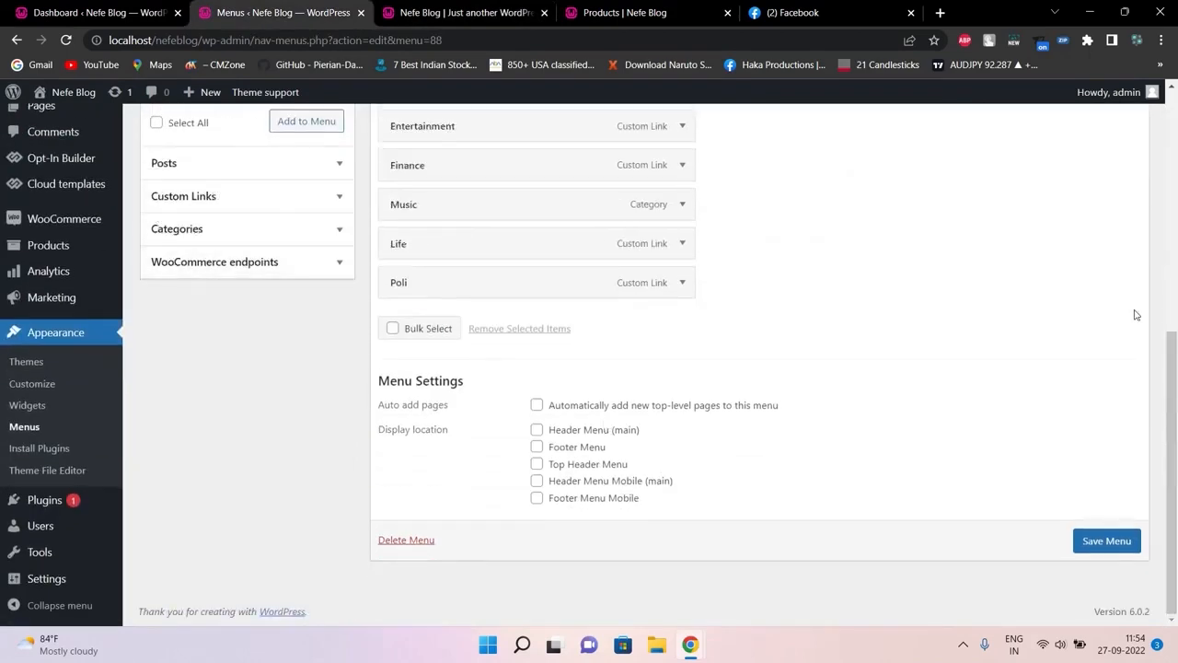
drag(1172, 364, 1173, 340)
drag(1173, 313, 1157, 291)
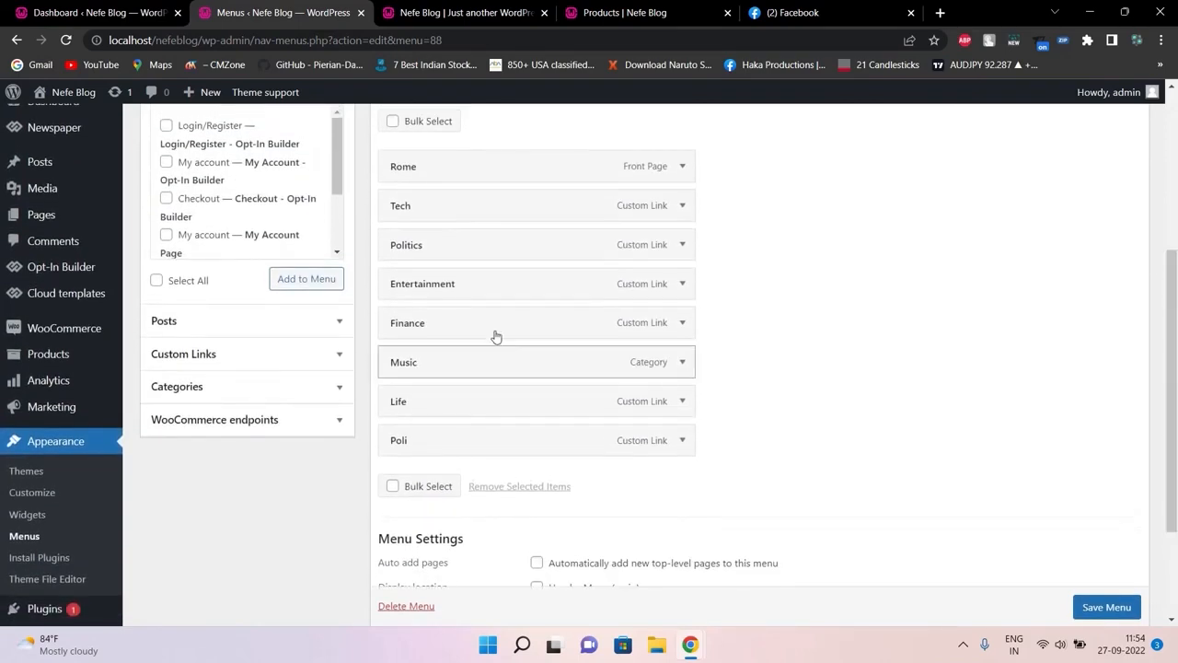
click(341, 324)
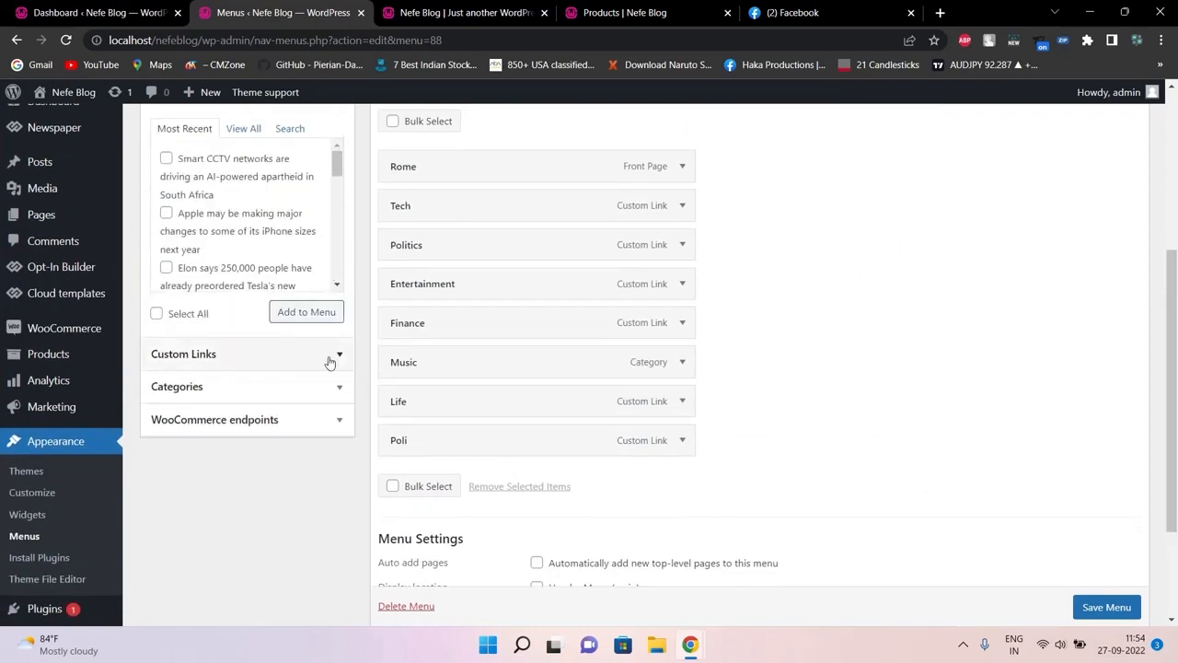
click(329, 357)
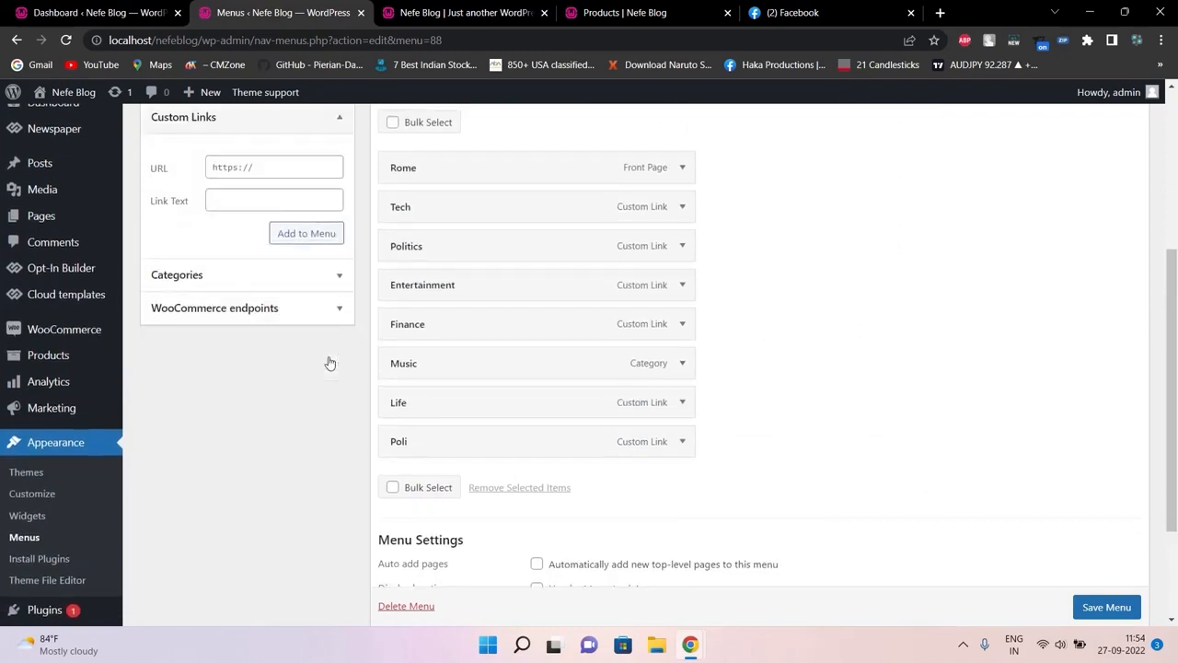
Add a Poli2 custom link pointing to # to the menu, then view the front page
click(255, 201)
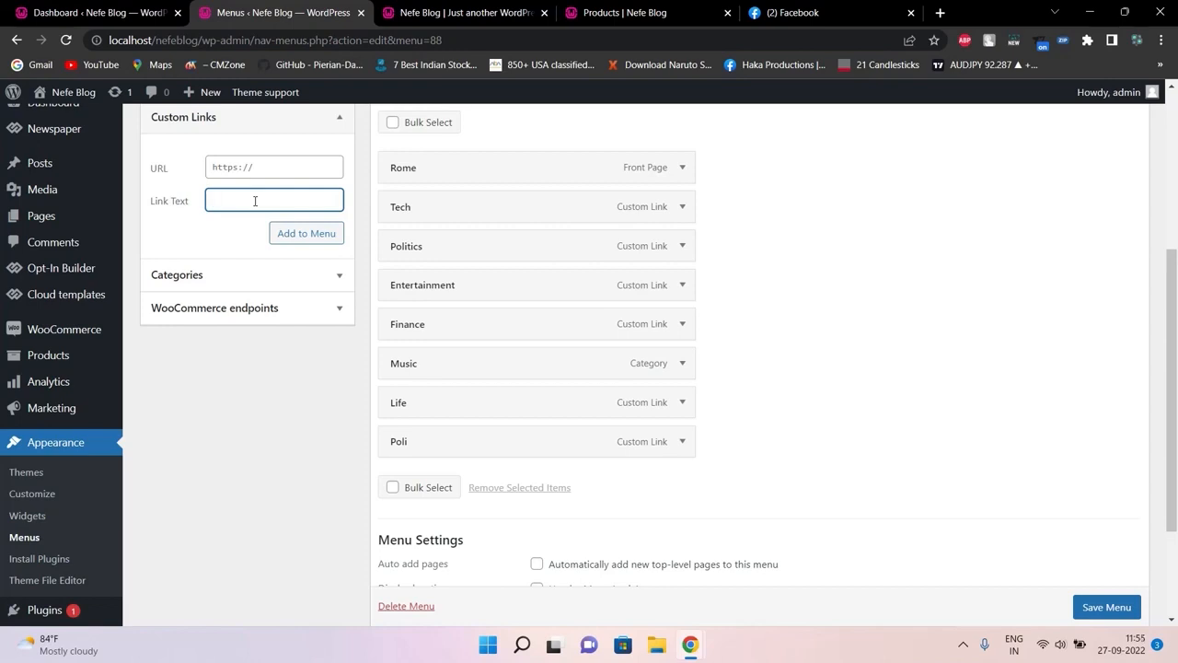
click(294, 164)
text(#)
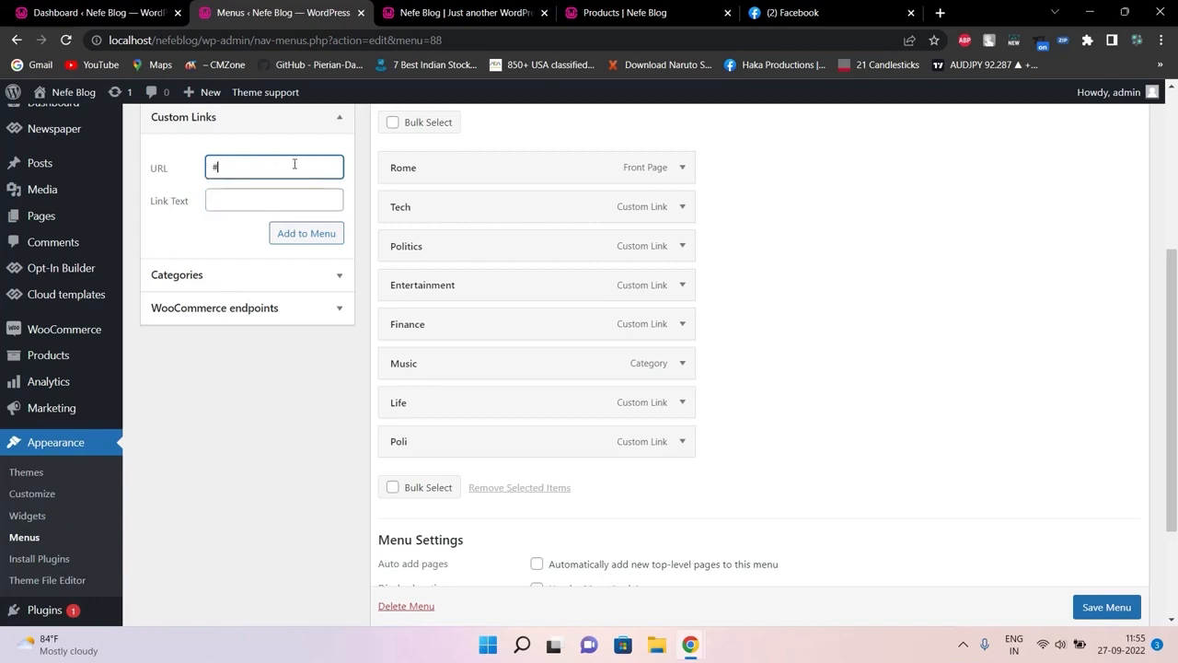
key(Tab)
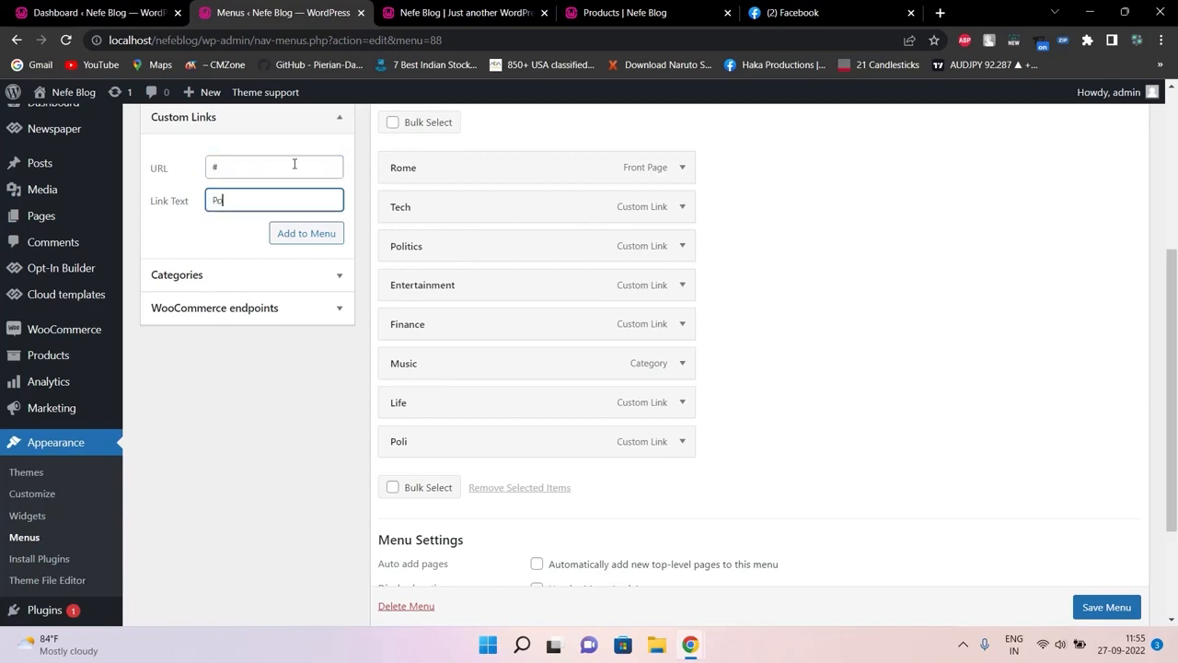
text(Poli2)
click(308, 235)
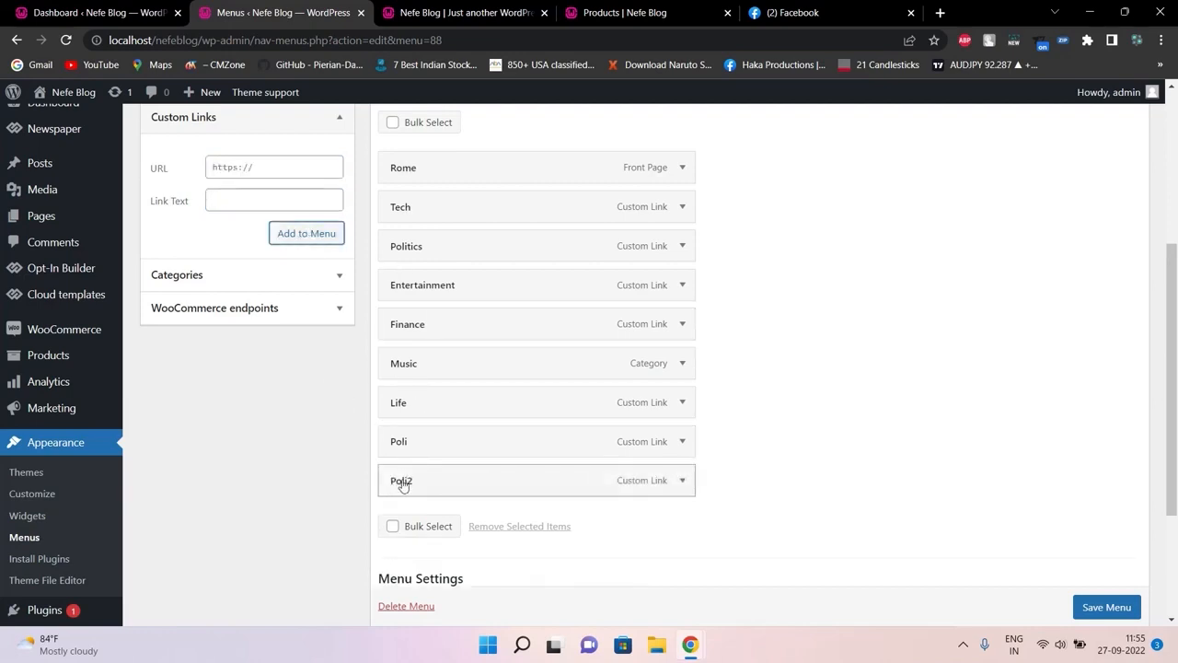
click(465, 12)
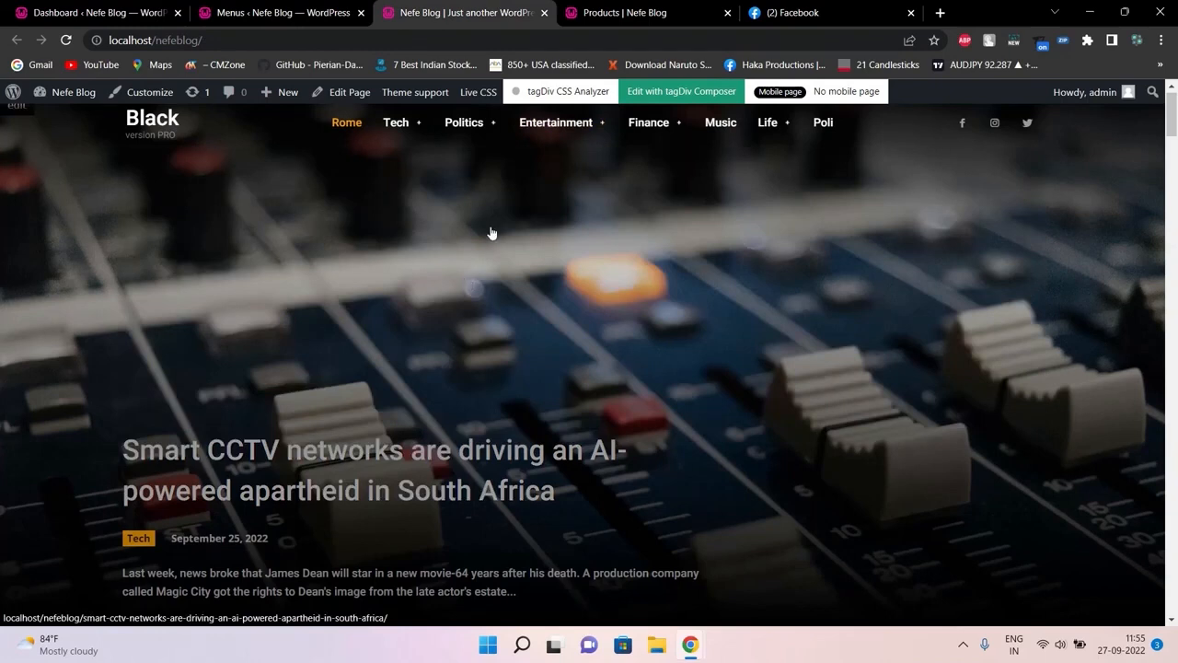
Save td-demo-header-menu with the Poli2 link placed after Poli
mouse_move(569, 131)
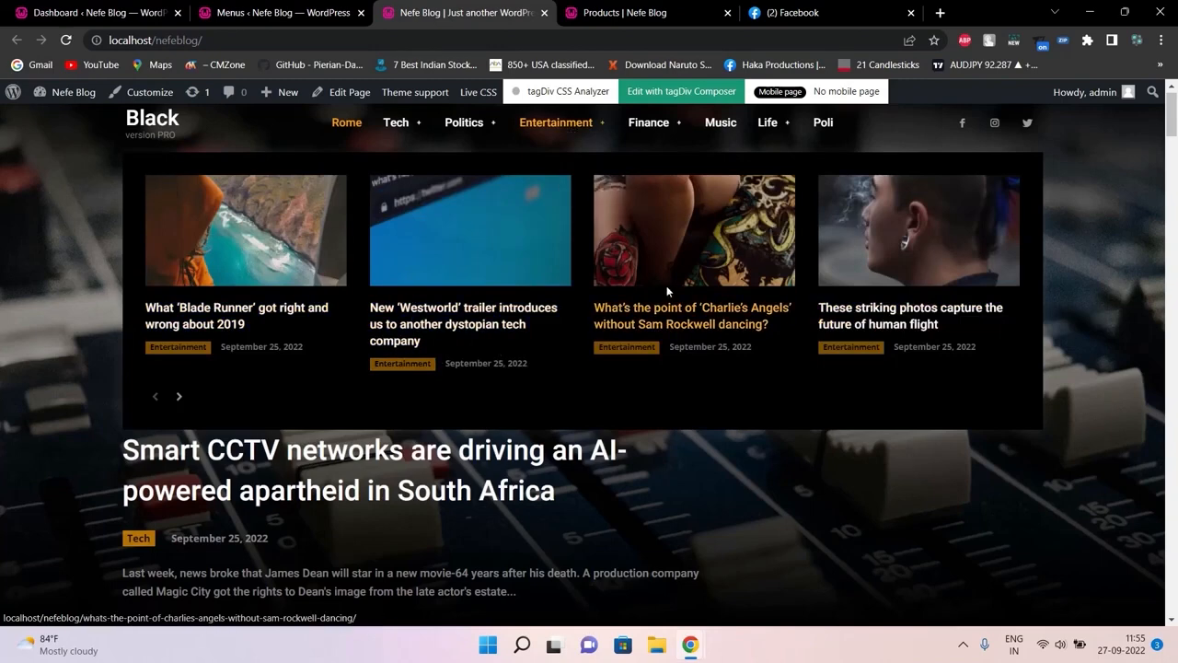
click(350, 11)
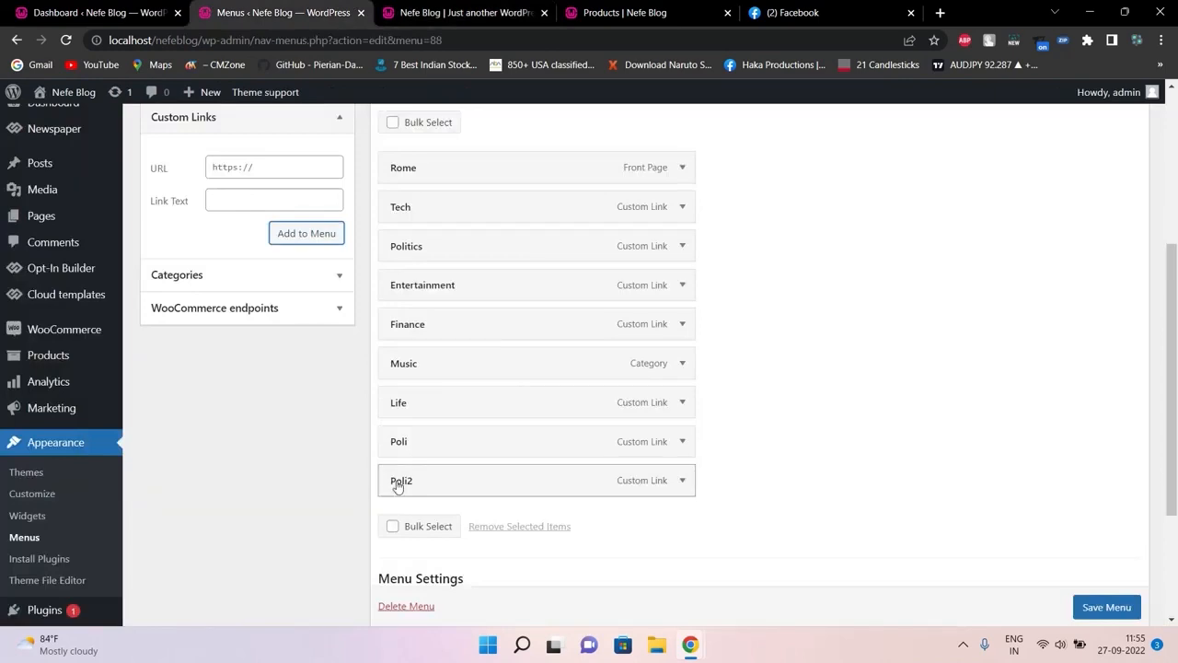
click(1101, 609)
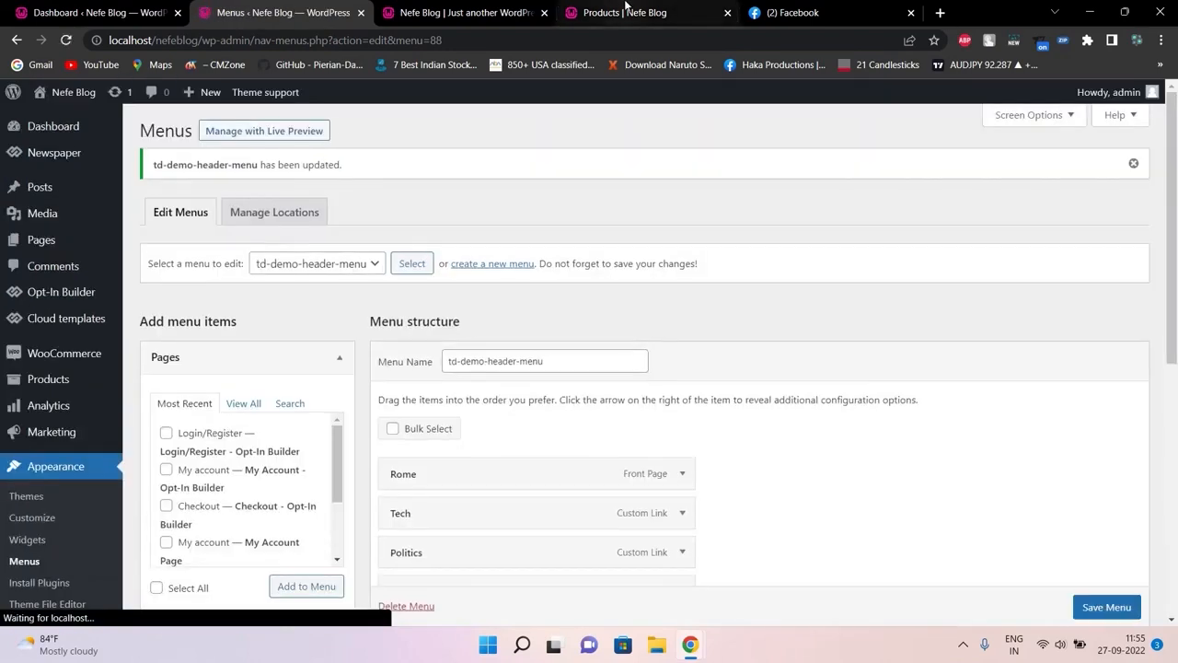
click(626, 12)
click(691, 47)
key(Return)
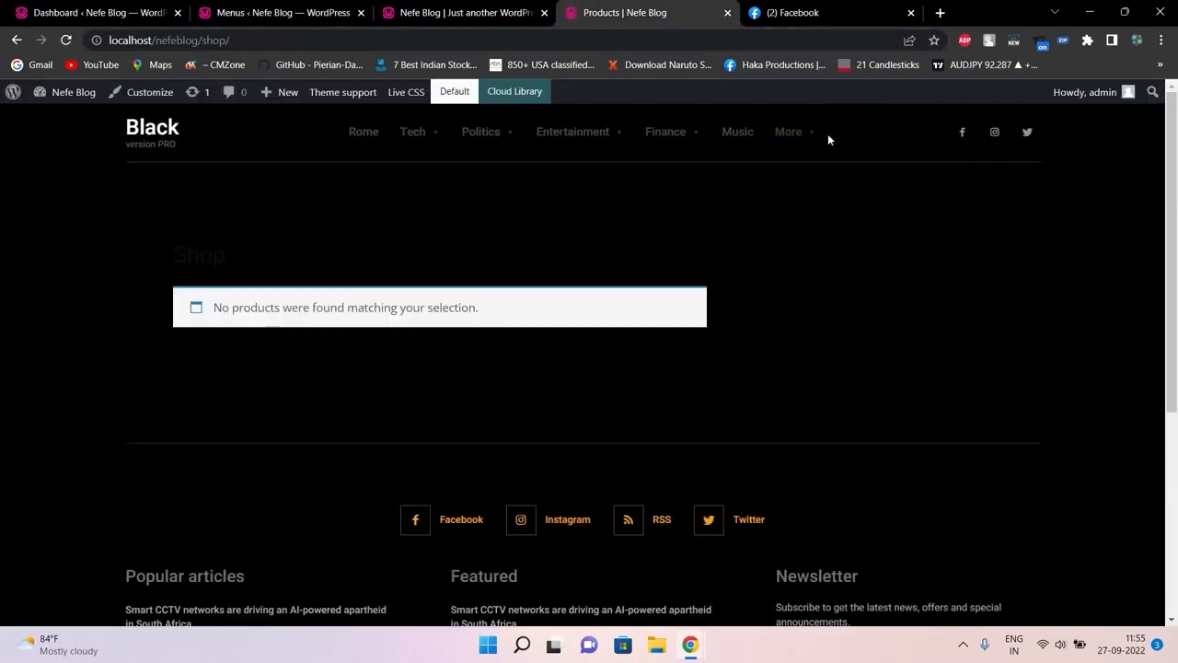
mouse_move(787, 153)
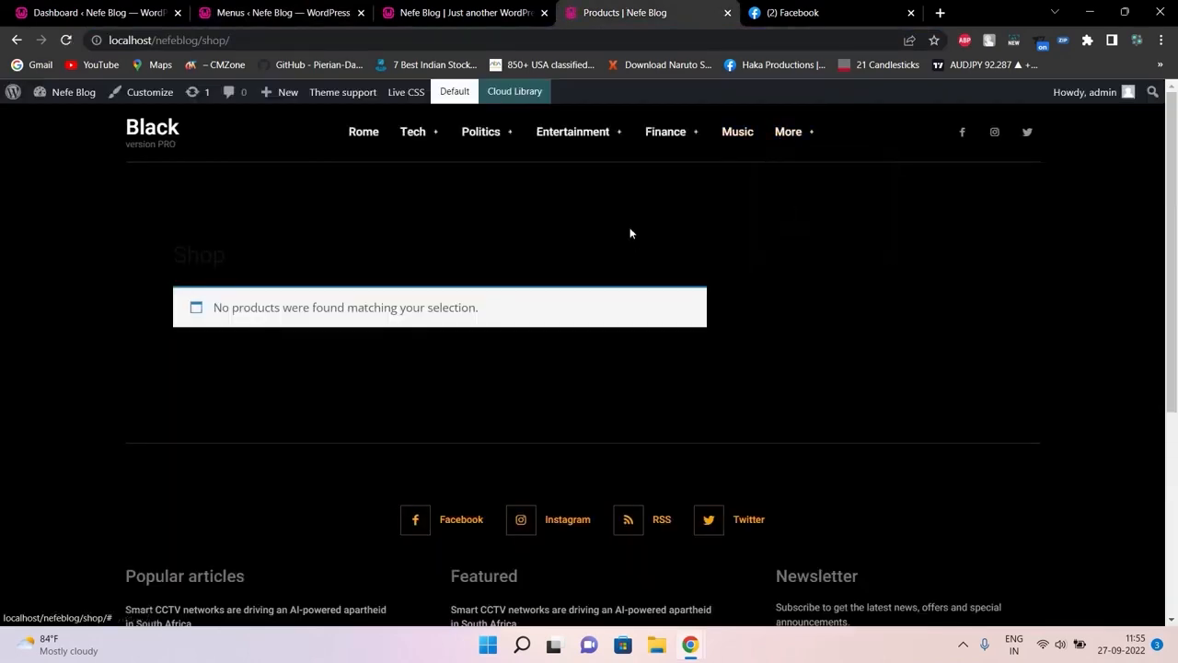
click(413, 6)
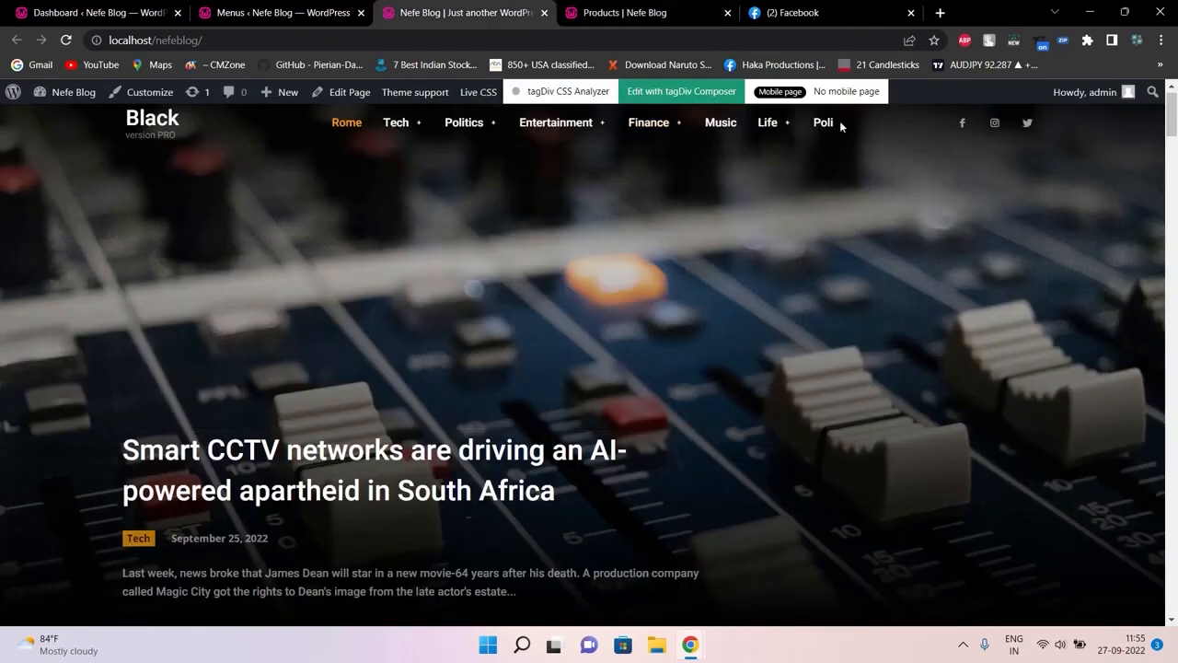
click(671, 41)
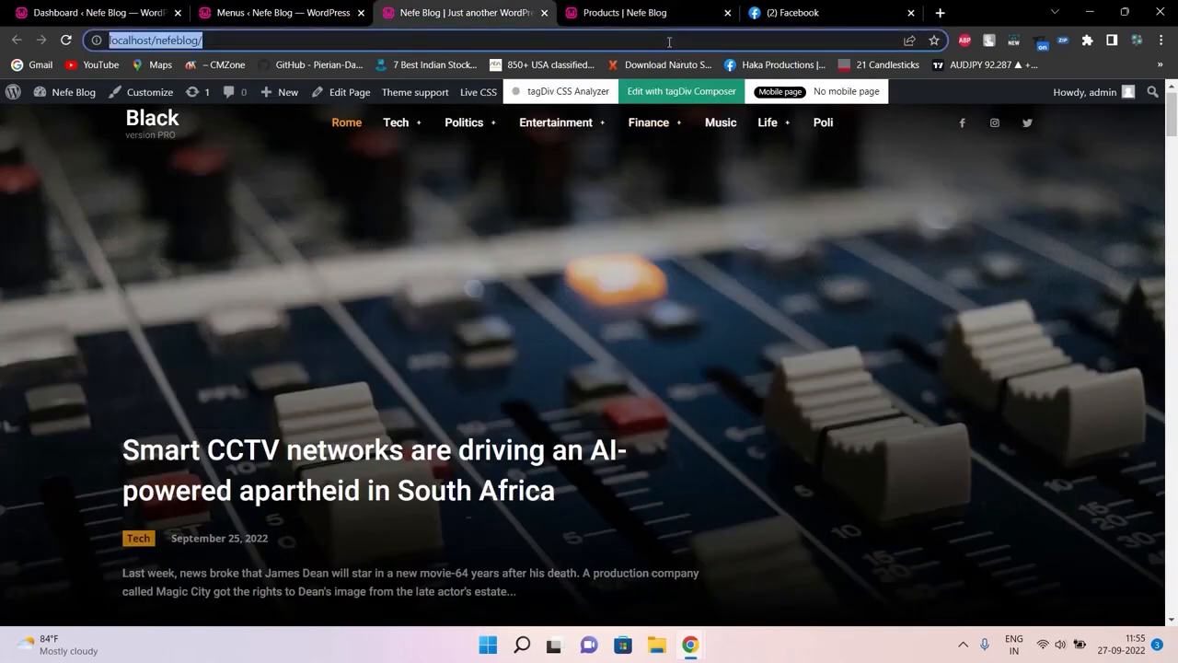
key(Return)
click(637, 9)
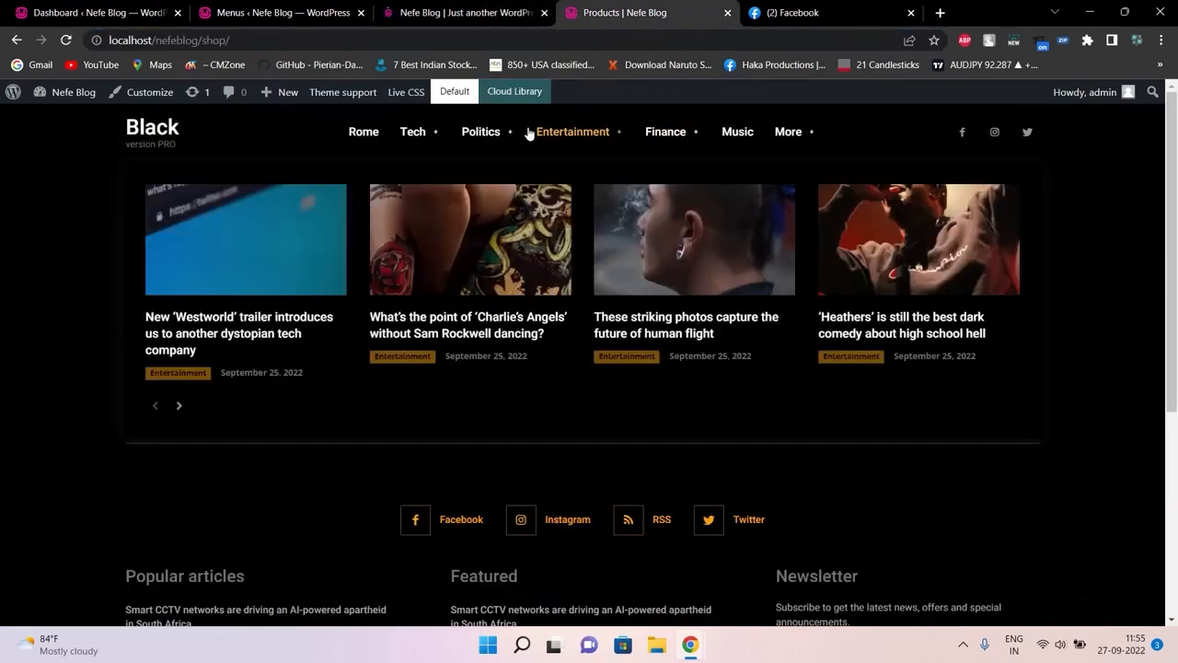
click(420, 11)
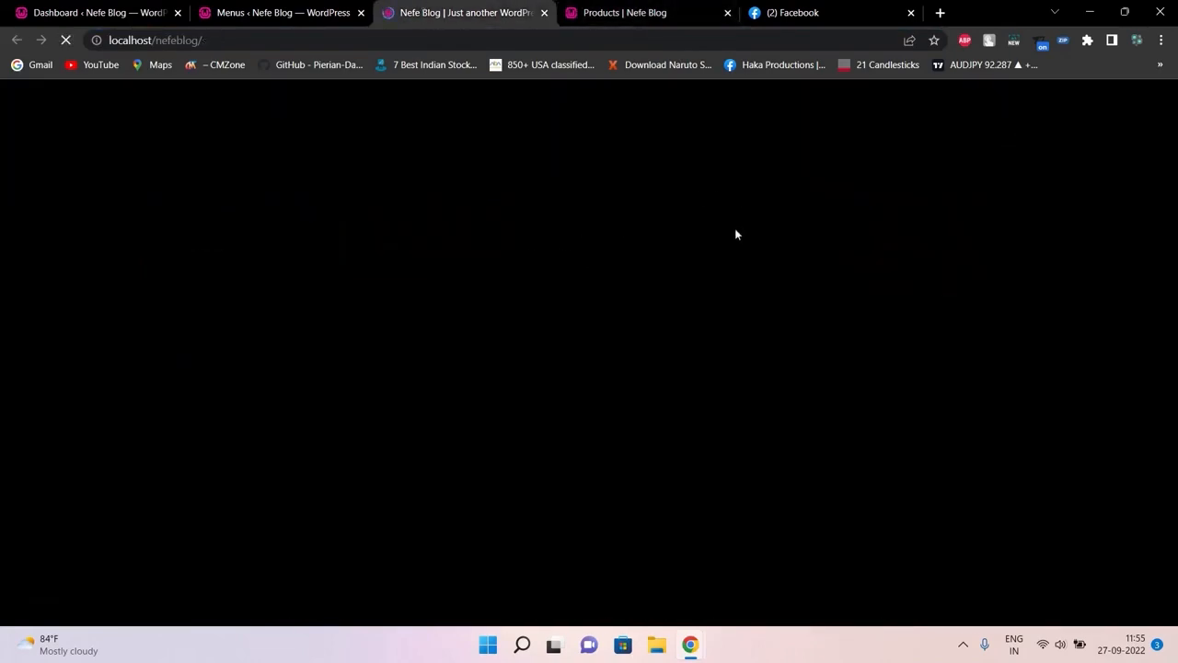
mouse_move(802, 141)
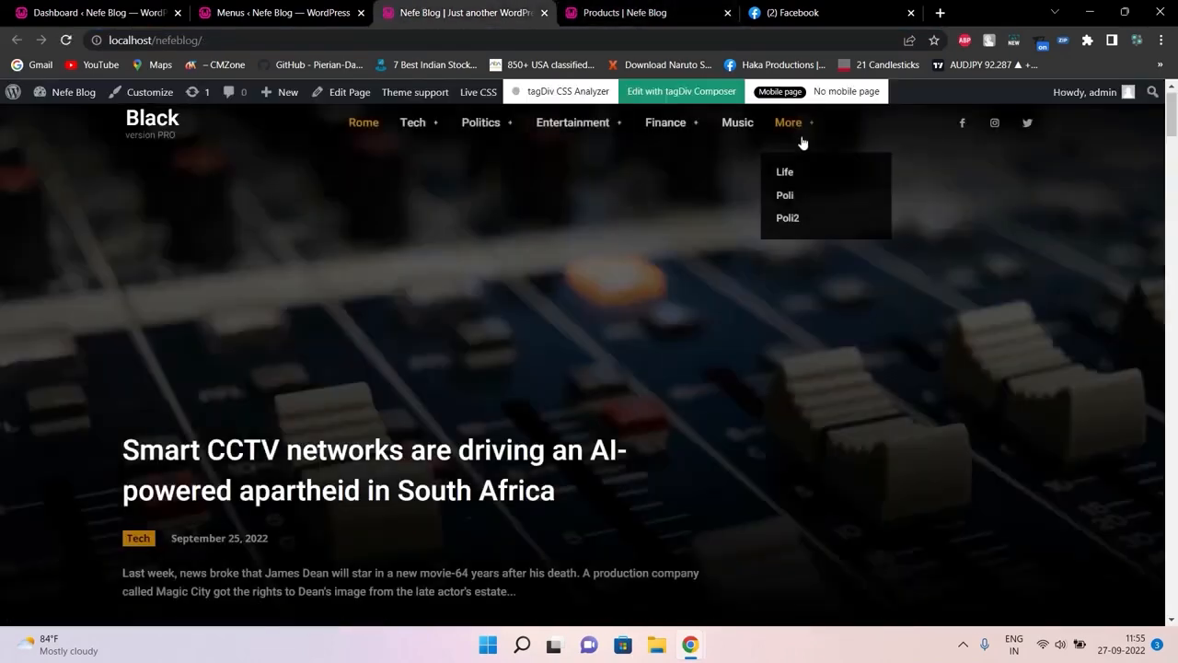
click(276, 9)
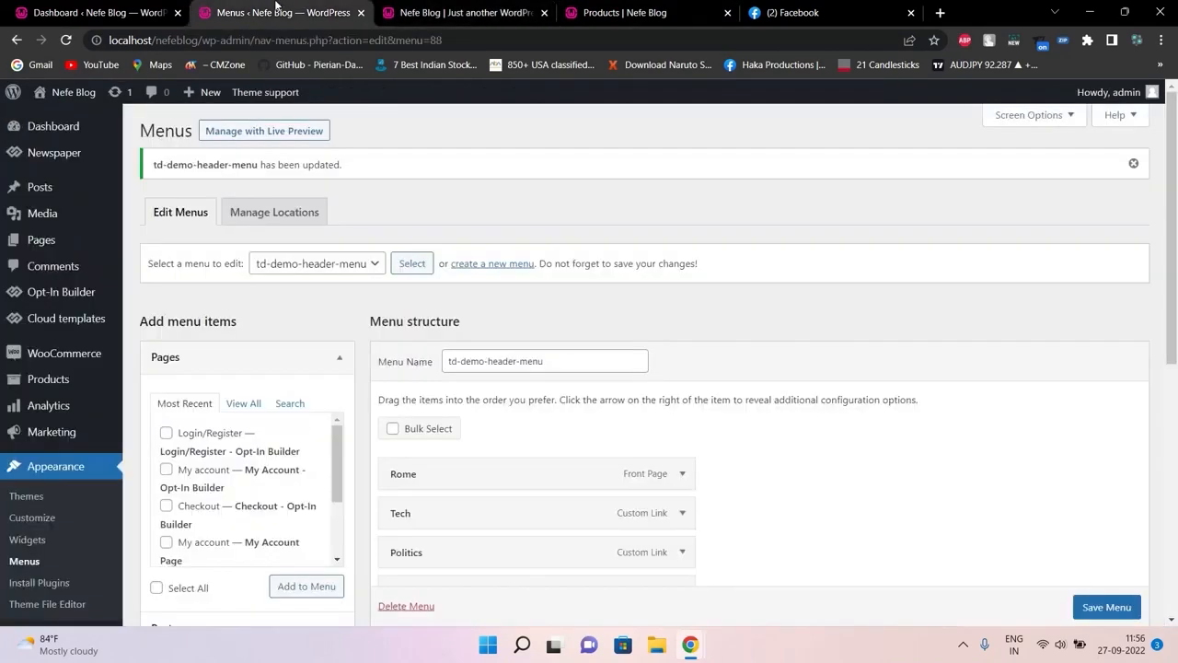
Check the Poli item on the live front page, then go back to the menu editor
scroll(1158, 424, down, 4)
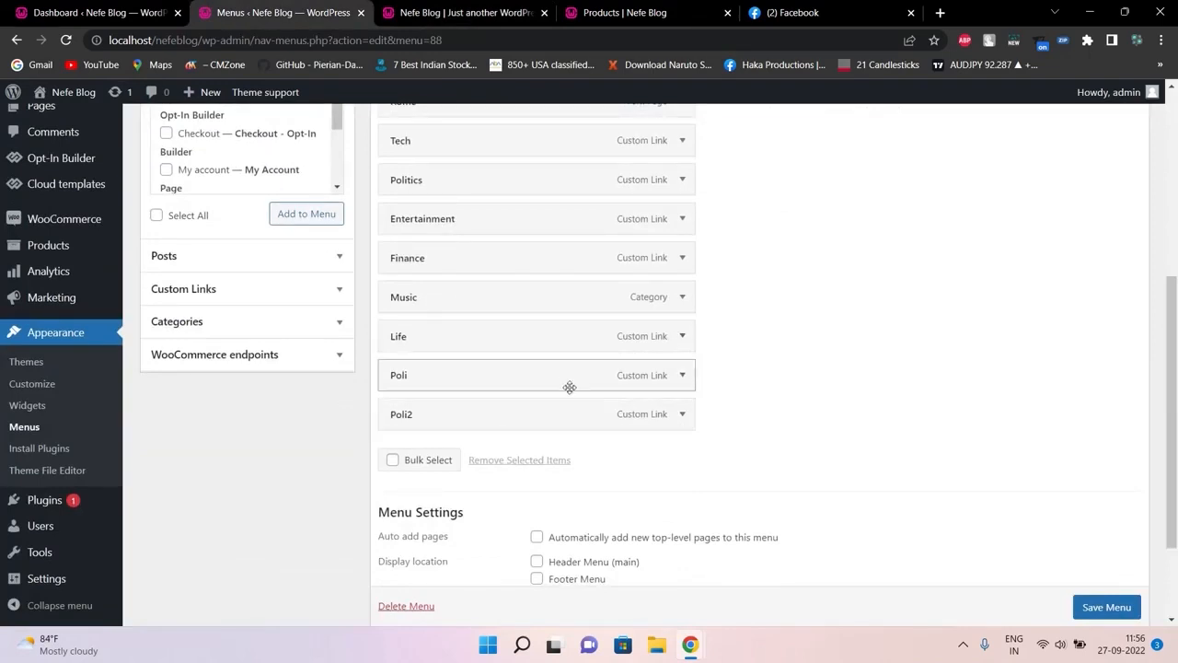
click(472, 8)
mouse_move(804, 129)
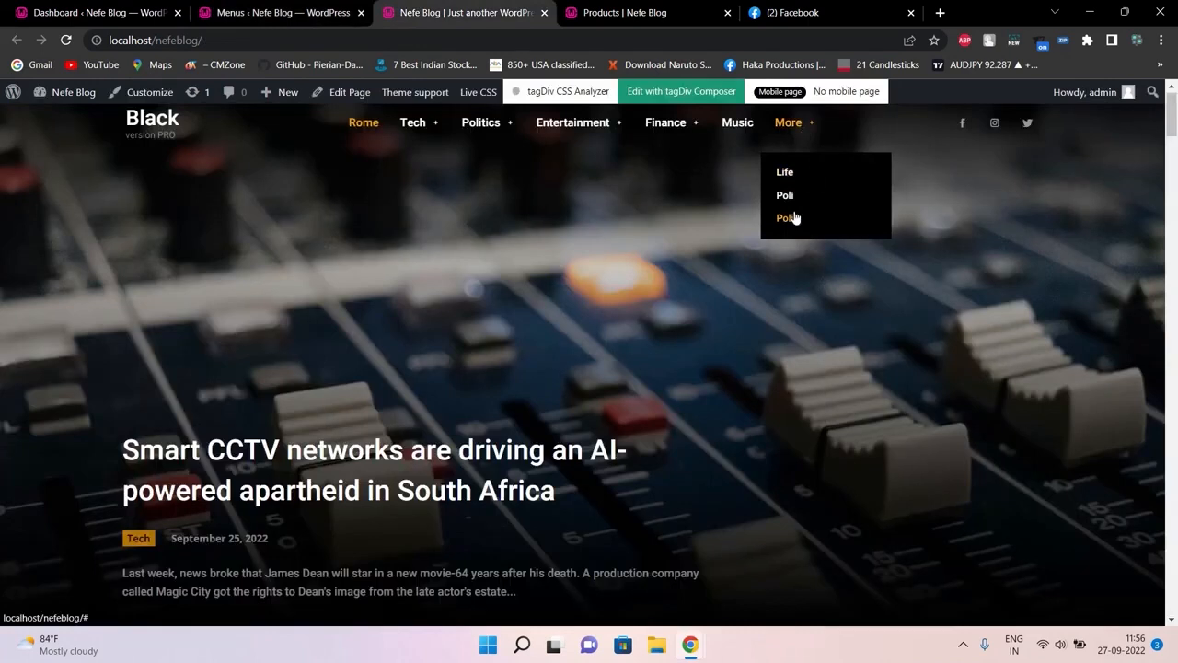
click(242, 9)
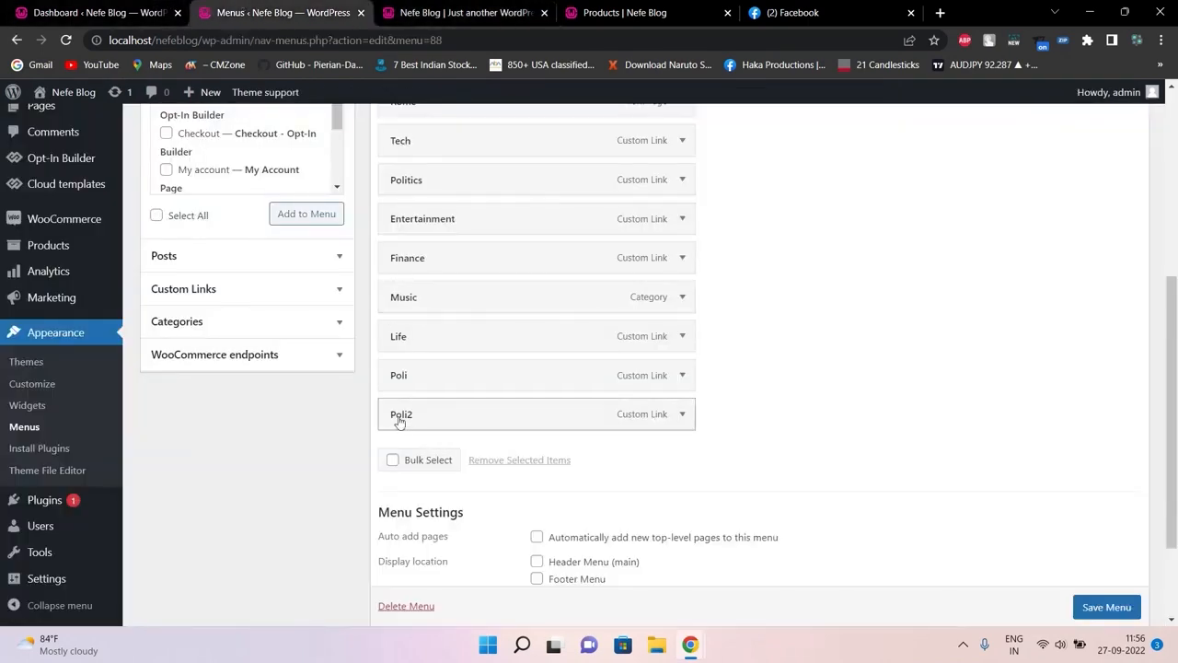
Indent Poli2 as a sub item under Poli, save the menu, and select the front page address
drag(399, 420, 439, 417)
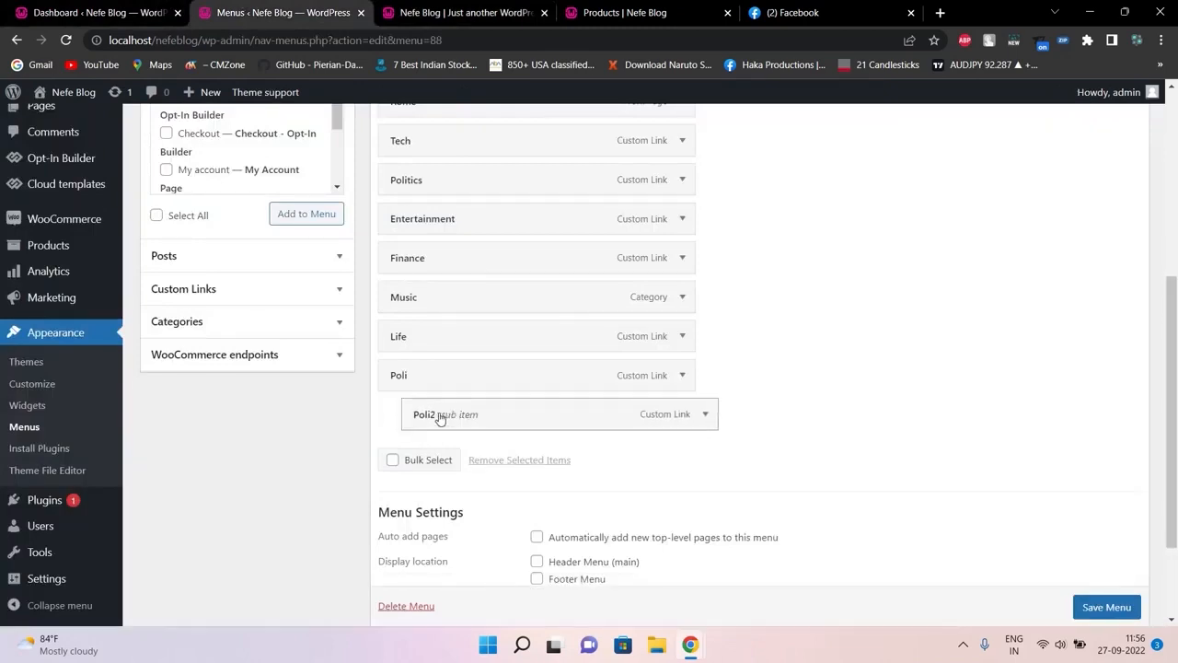
click(1101, 608)
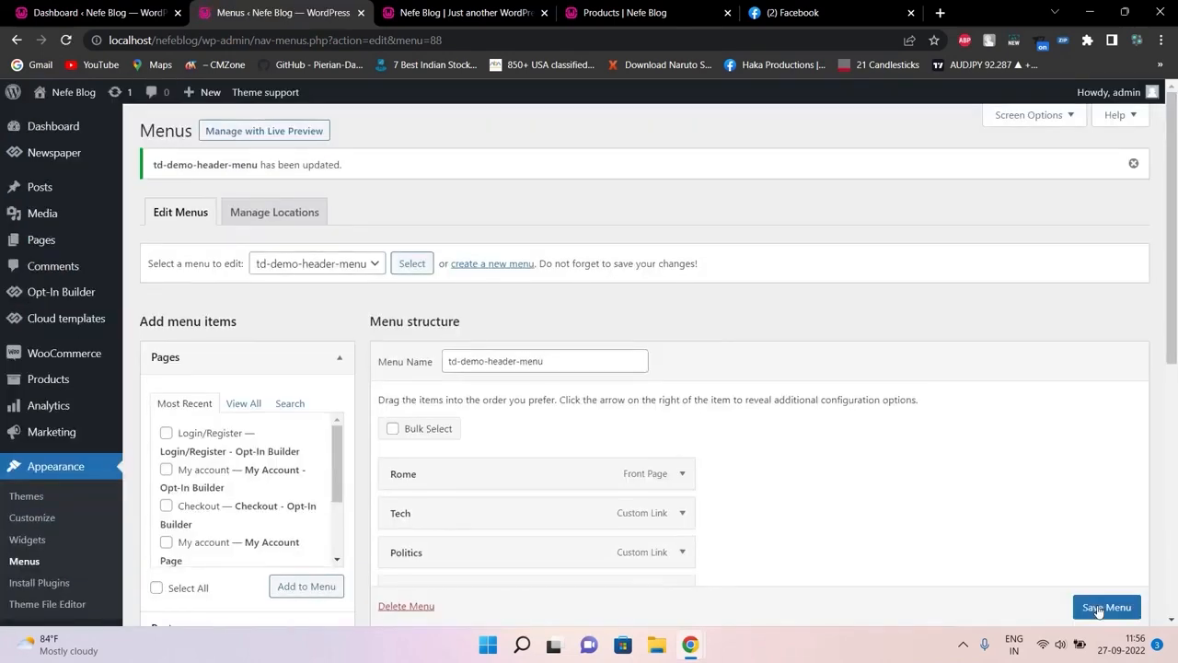
click(532, 8)
click(557, 34)
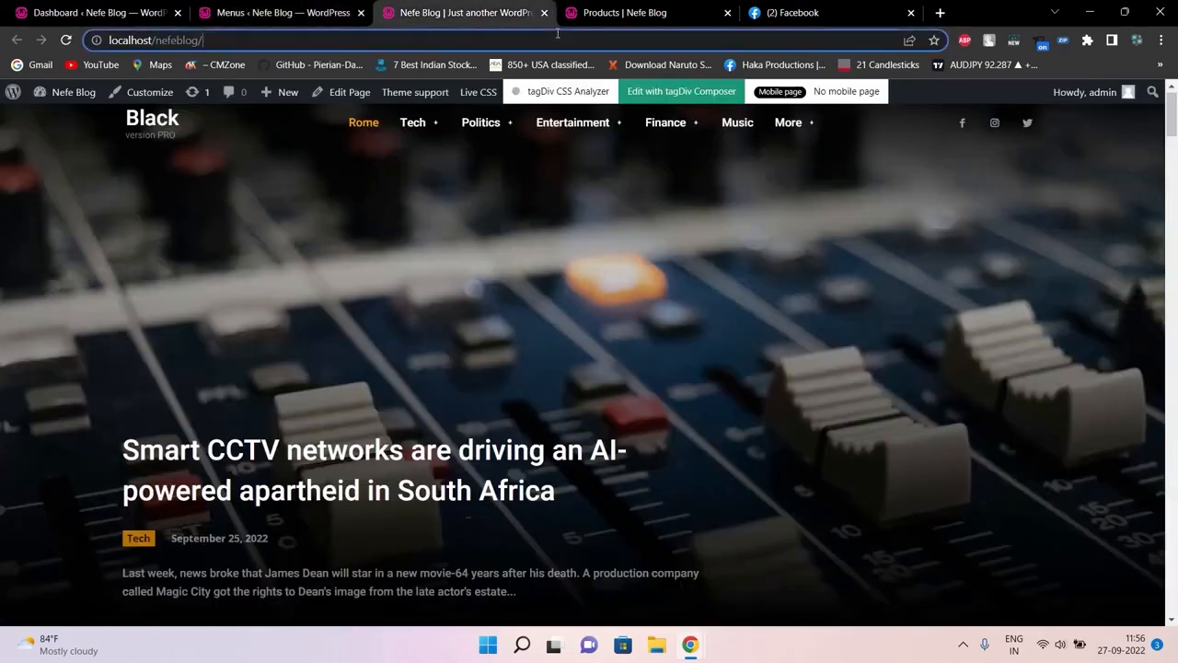
Reload the front page and check that Poli2 appears under Poli beside Life
key(Return)
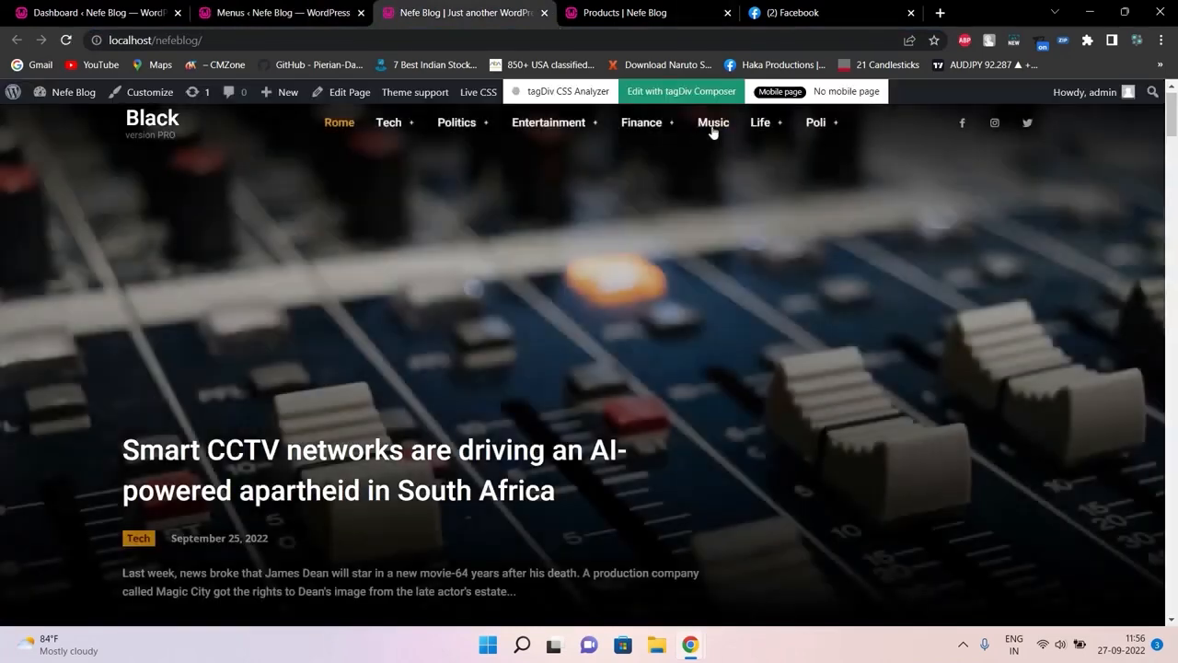
mouse_move(760, 134)
mouse_move(817, 129)
Nest Life under Poli2 (Poli › Poli2 › Life) in td-demo-header-menu and save it
key(ctrl+shift+Tab)
drag(1171, 264, 1160, 457)
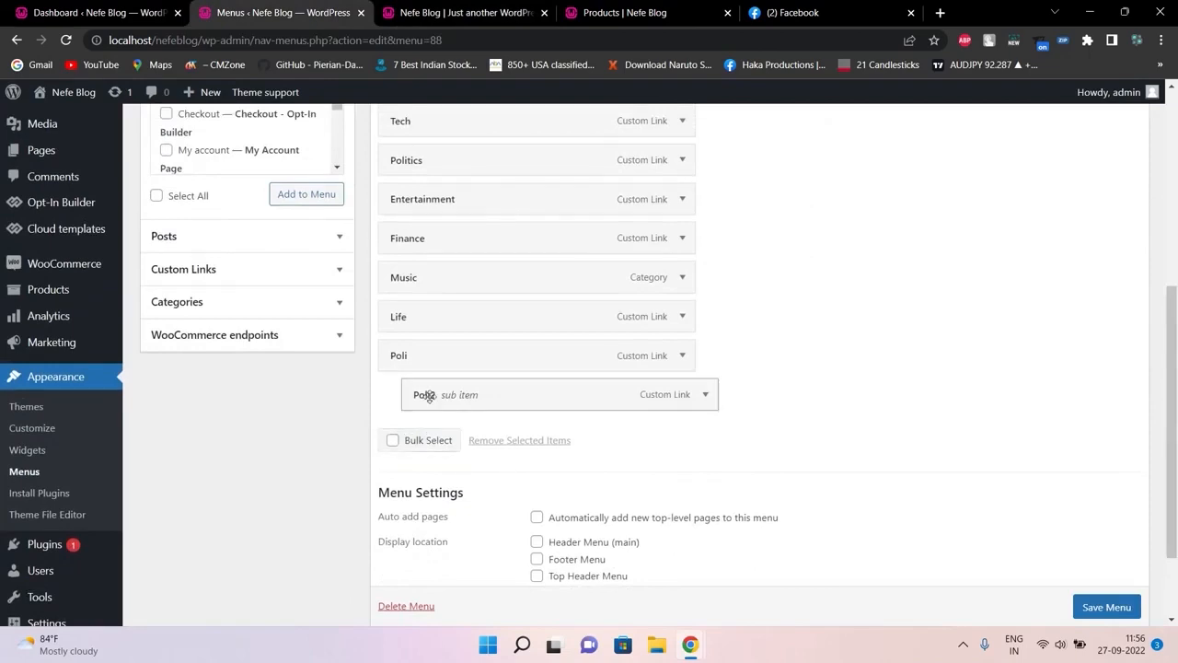
mouse_move(421, 394)
mouse_down()
mouse_move(408, 400)
mouse_move(502, 405)
mouse_move(435, 403)
mouse_up()
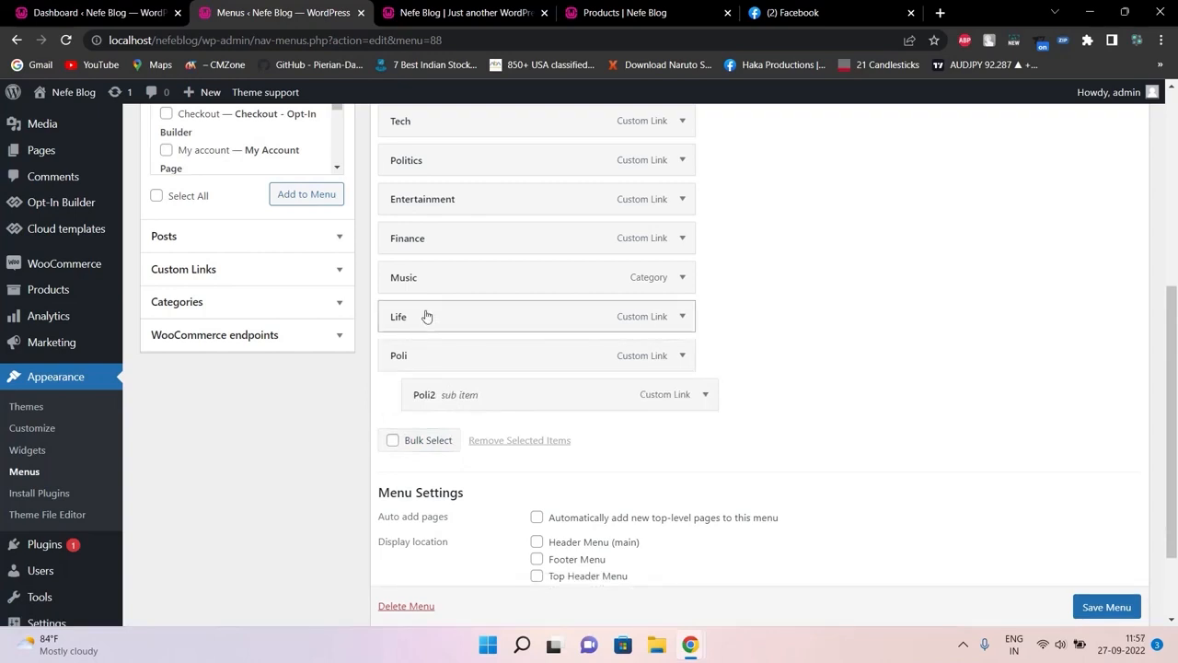
drag(427, 316, 485, 396)
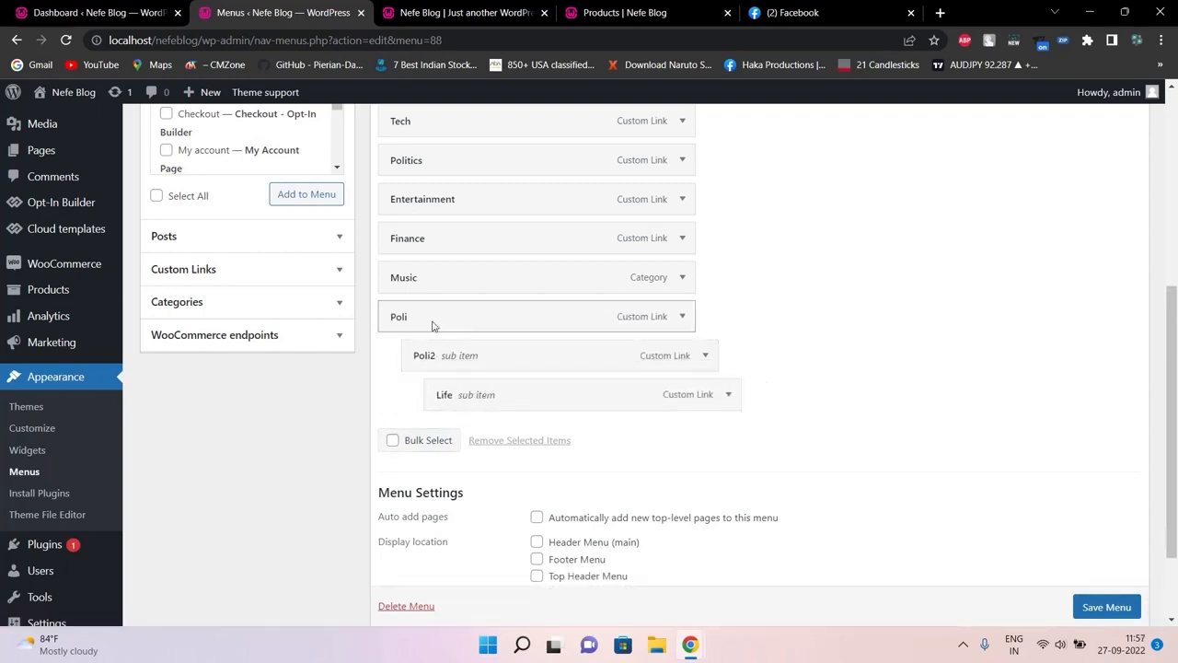
scroll(1092, 605, down, 1)
click(1089, 613)
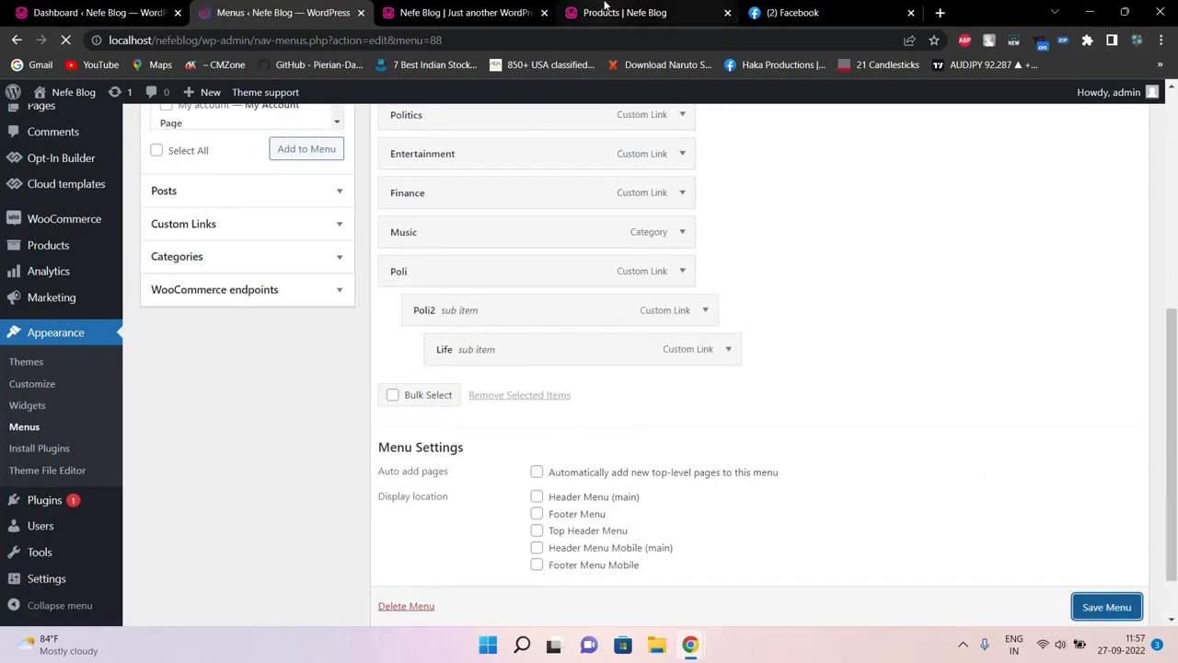
Reload the live shop page and check that Poli holds Poli2, with Life nested under Poli2
click(605, 9)
click(569, 40)
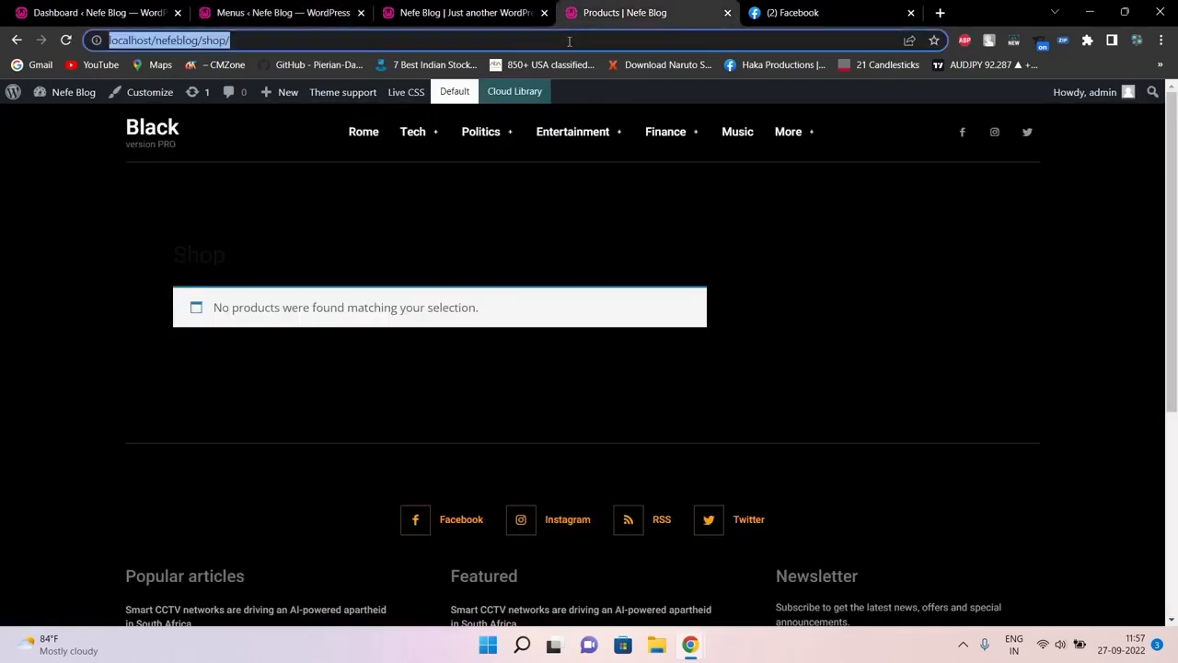
key(Return)
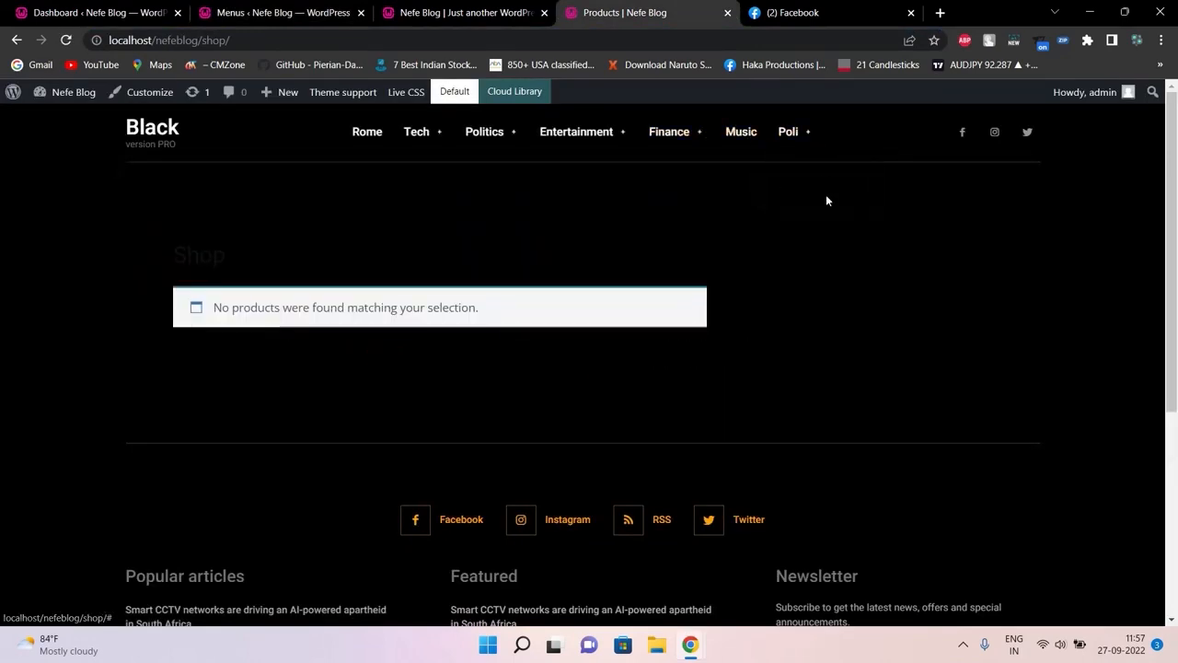
mouse_move(806, 192)
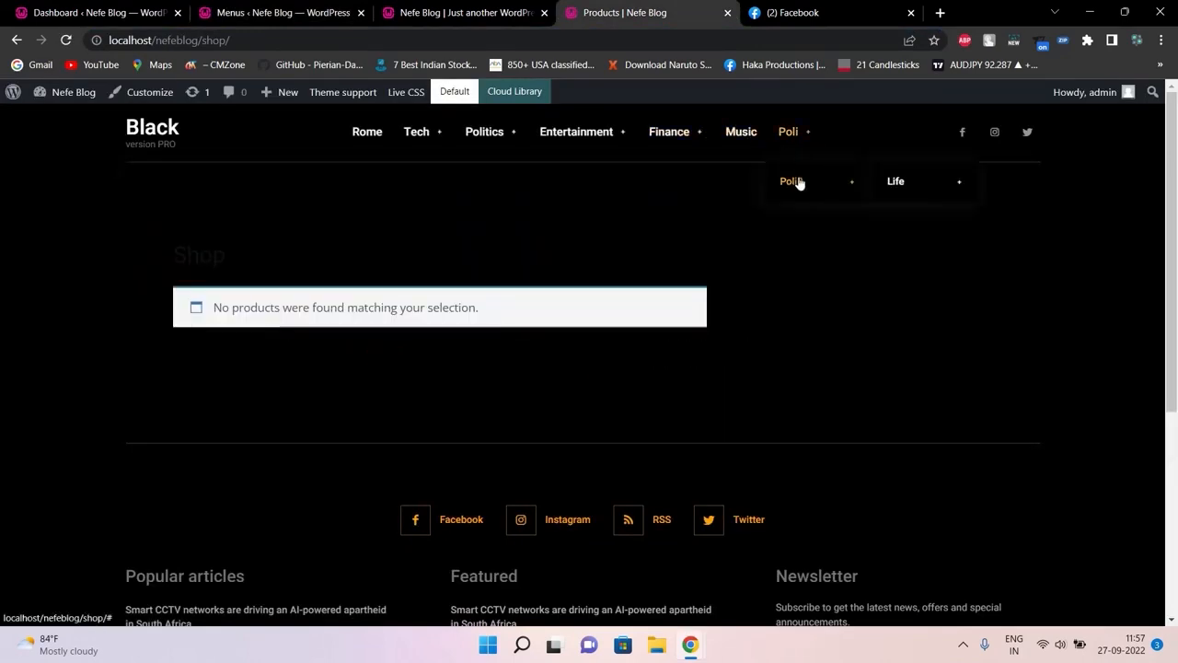
mouse_move(911, 188)
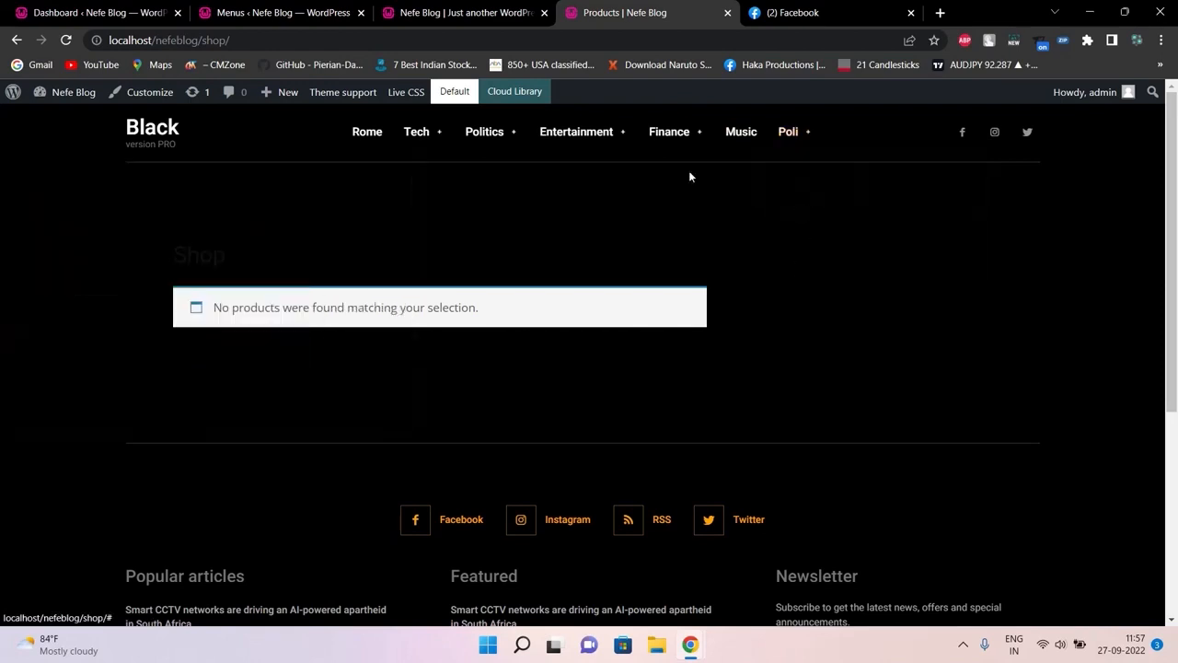
Move Life up one level beside Poli2 under Poli, and save the menu
key(ctrl+Page_Up)
key(ctrl+Page_Up)
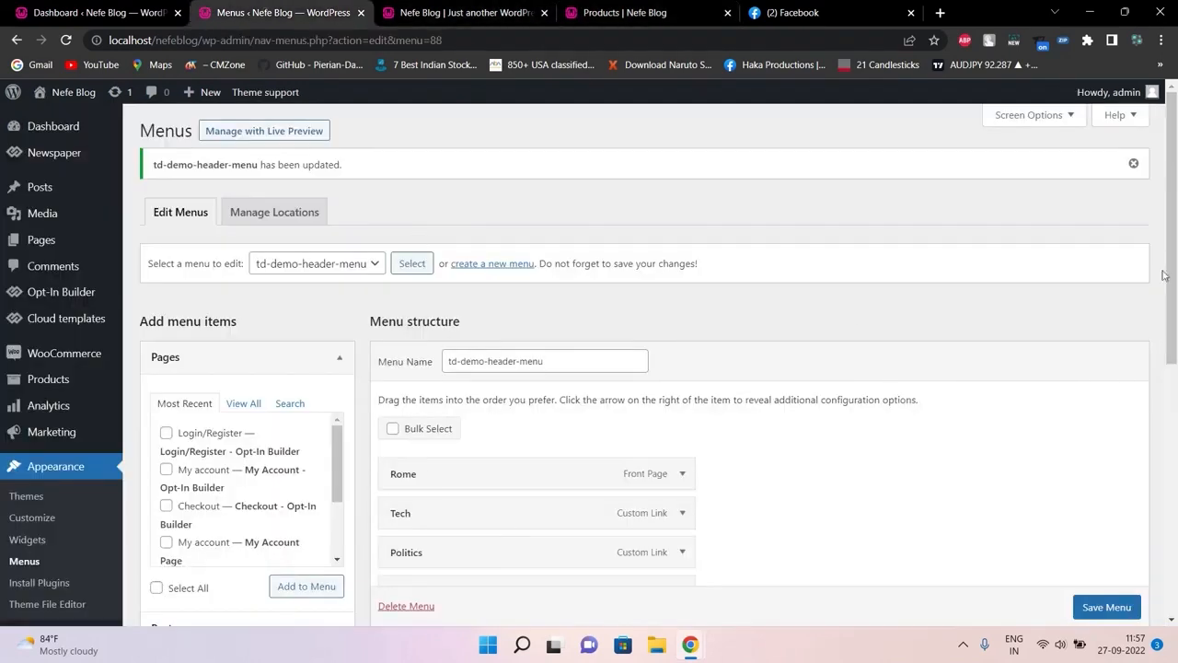
drag(1170, 275, 1170, 524)
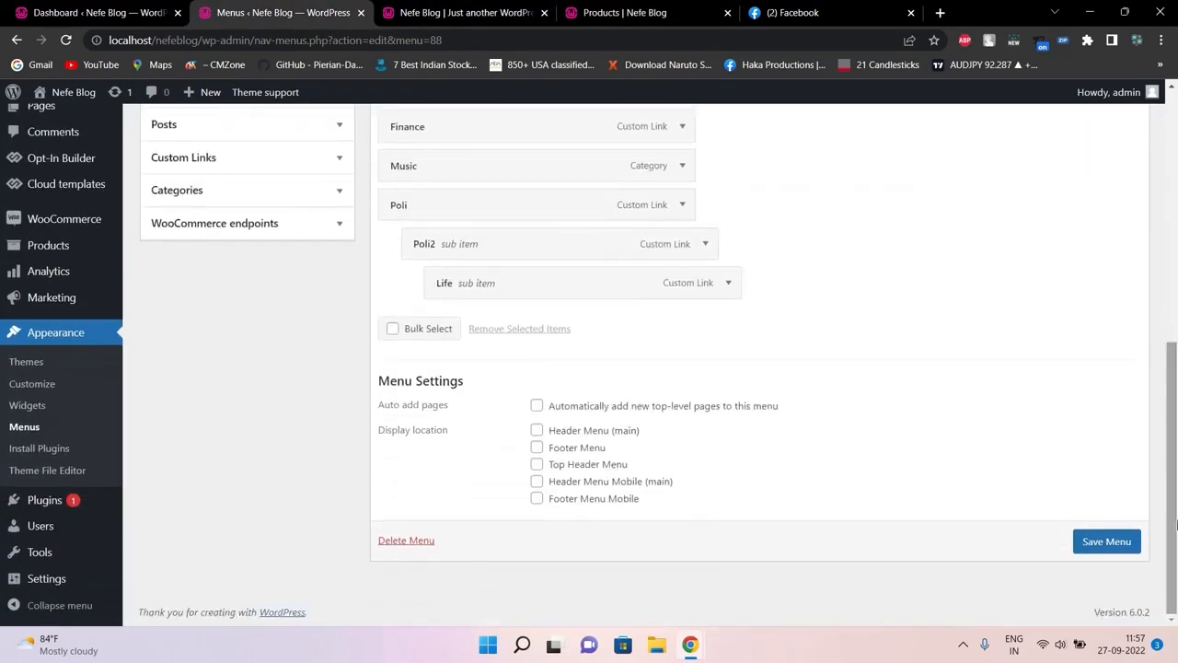
drag(448, 273, 432, 281)
click(602, 11)
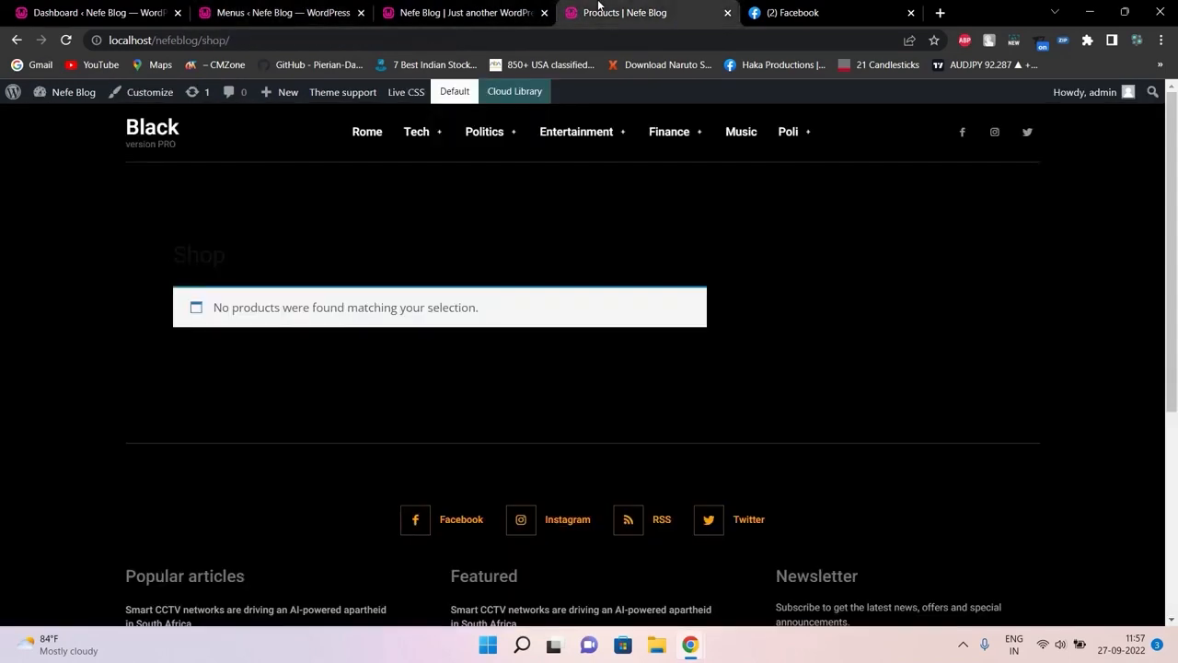
click(288, 7)
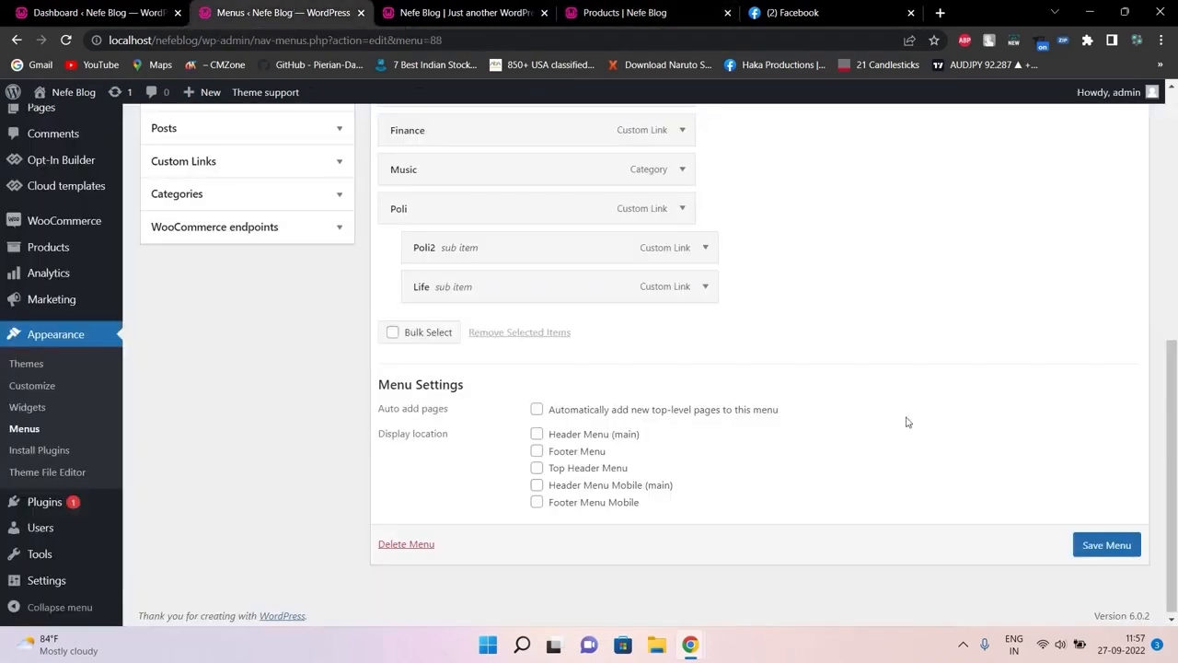
click(1109, 547)
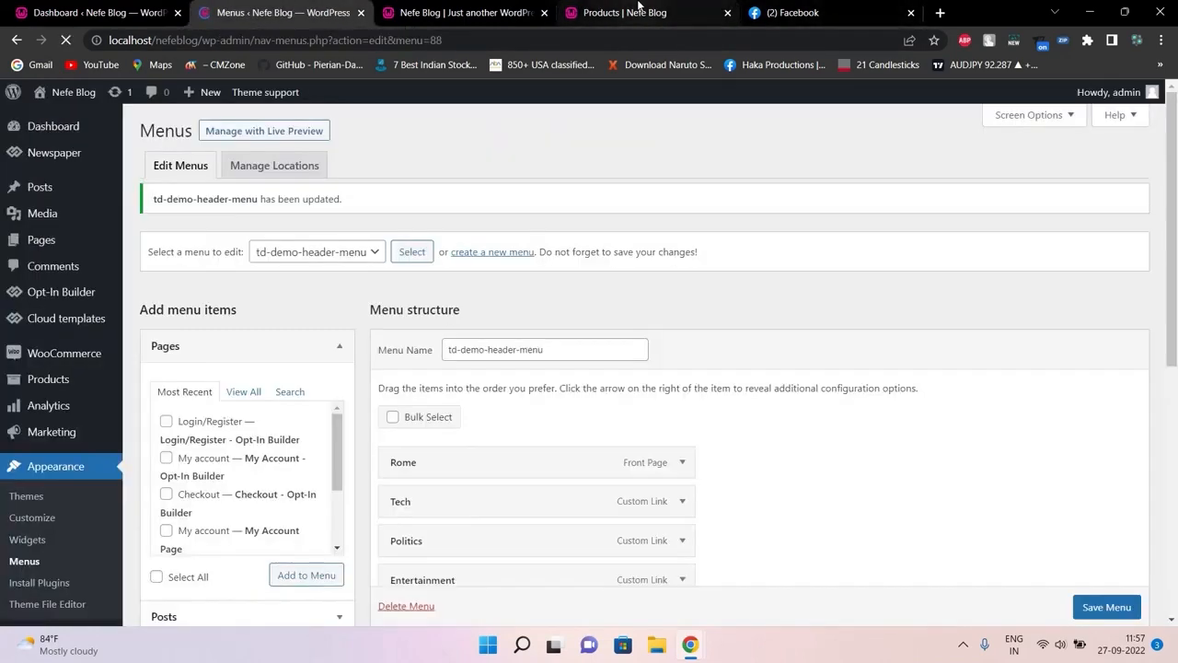
Reload the shop page so Poli's dropdown lists Poli2 and Life
click(645, 13)
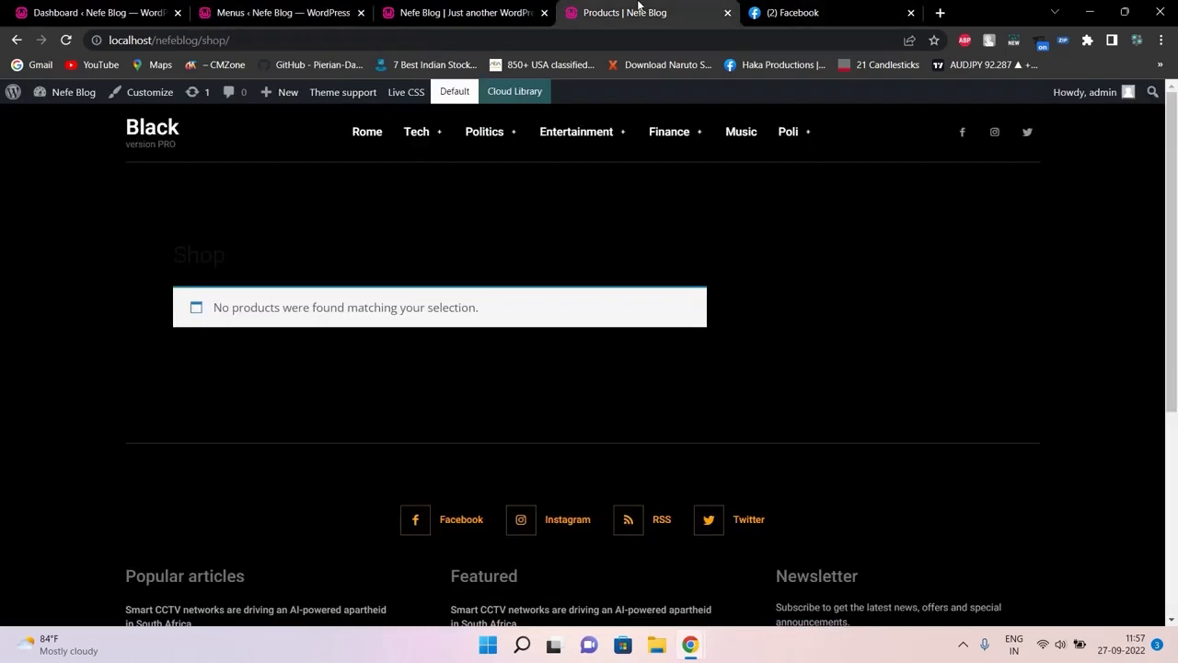
click(665, 40)
key(Return)
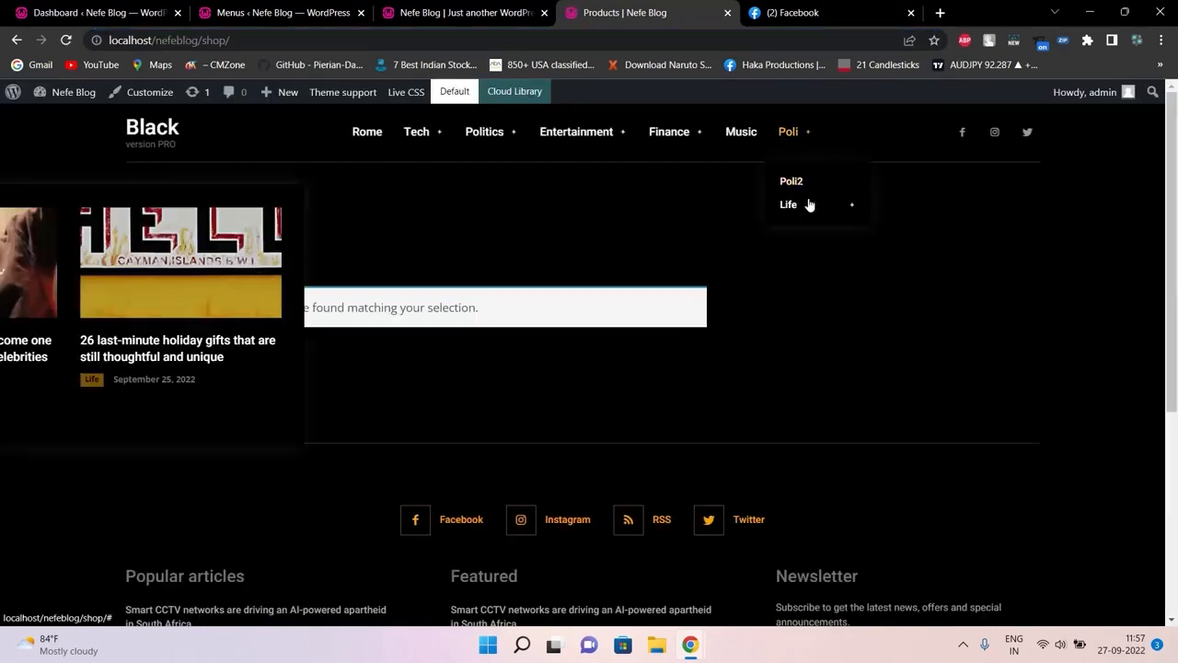
Make Life a top-level menu item between Music and Poli, and save the menu
click(321, 6)
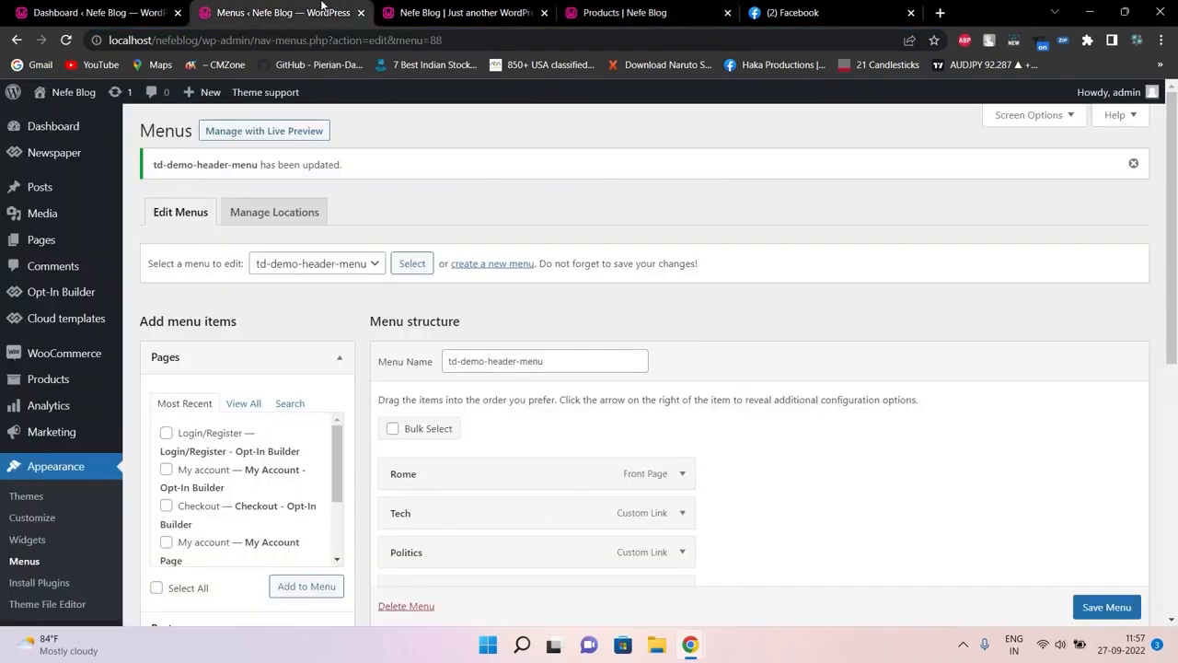
drag(1174, 158, 1174, 390)
drag(446, 327, 423, 242)
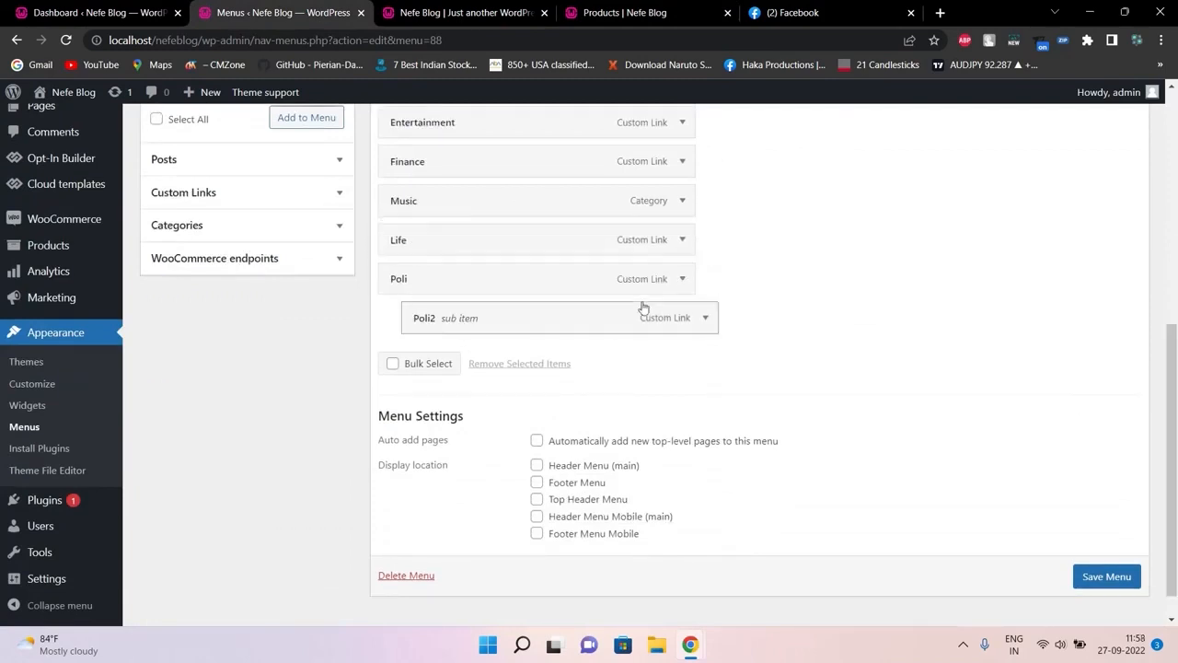
click(1118, 577)
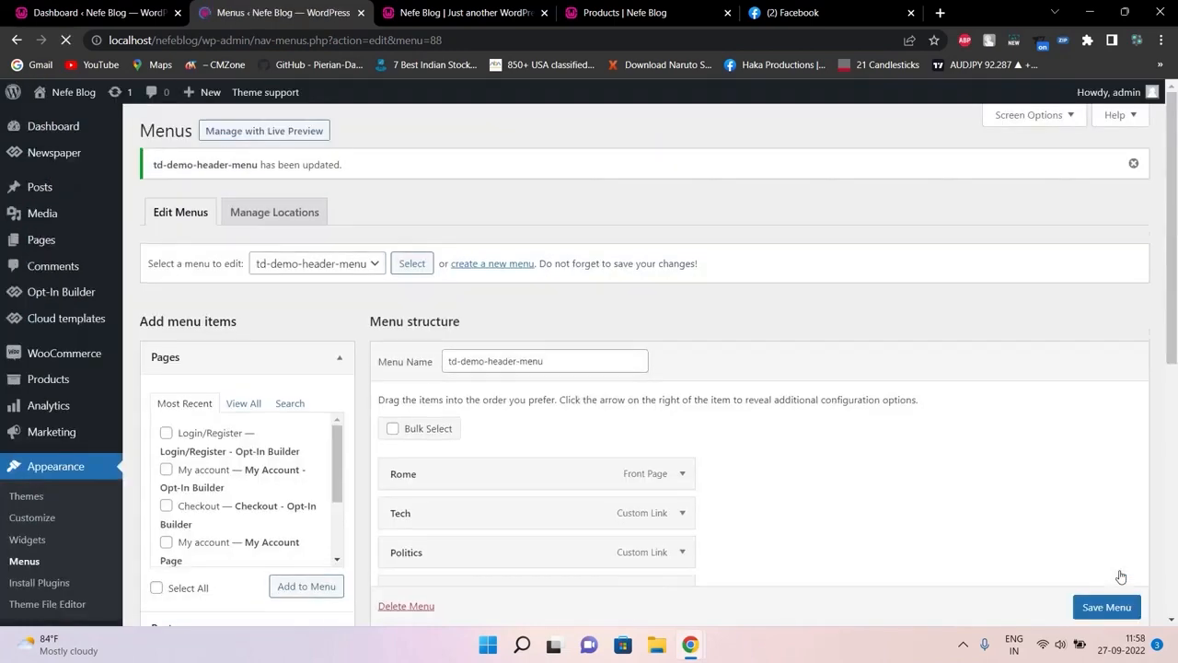
Reload the shop page to see Life in the top-level navigation
click(623, 11)
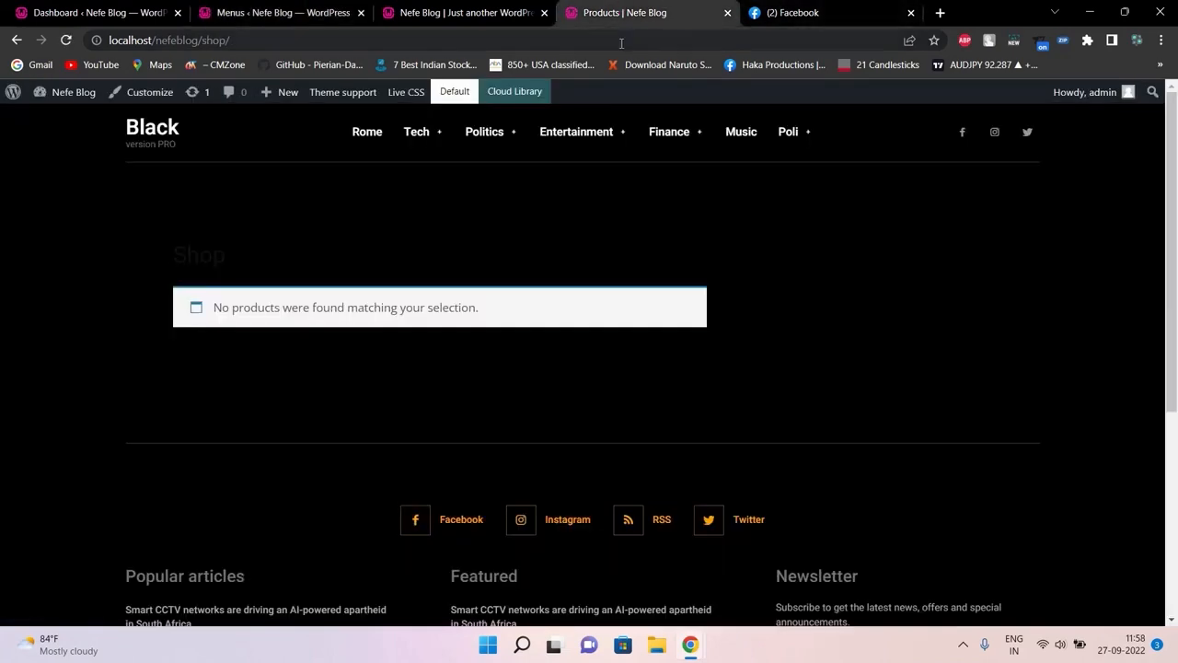
click(622, 40)
key(Return)
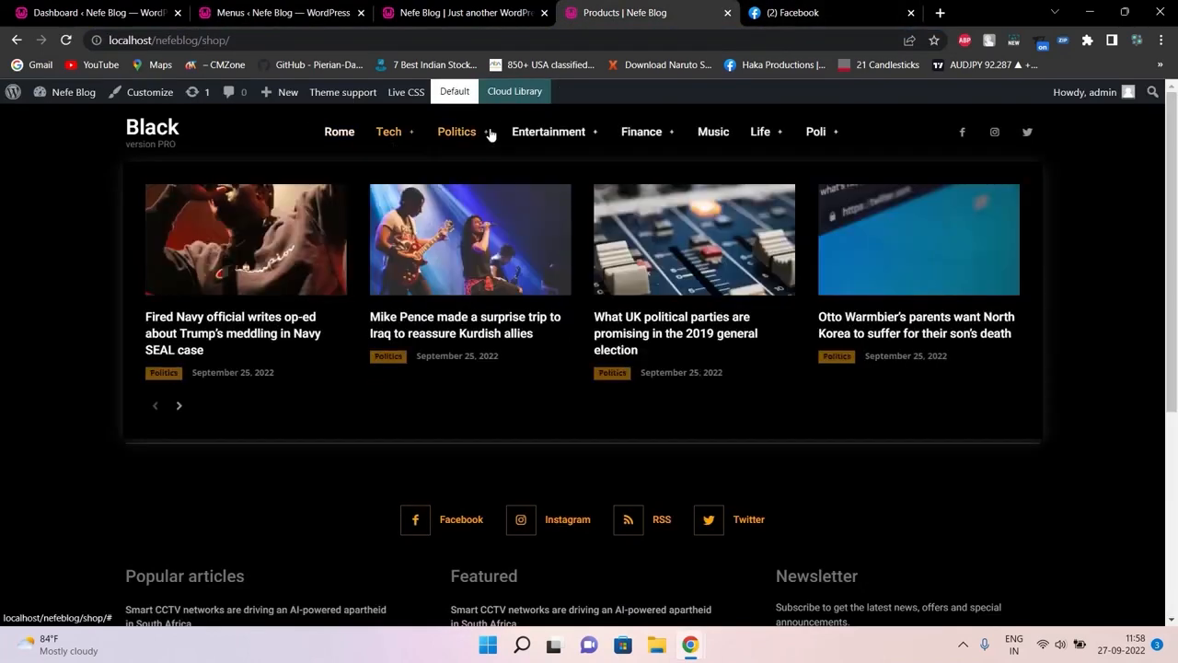
Check the saved menu, then view the blog front page showing Music, Life and Poli at top level
click(313, 9)
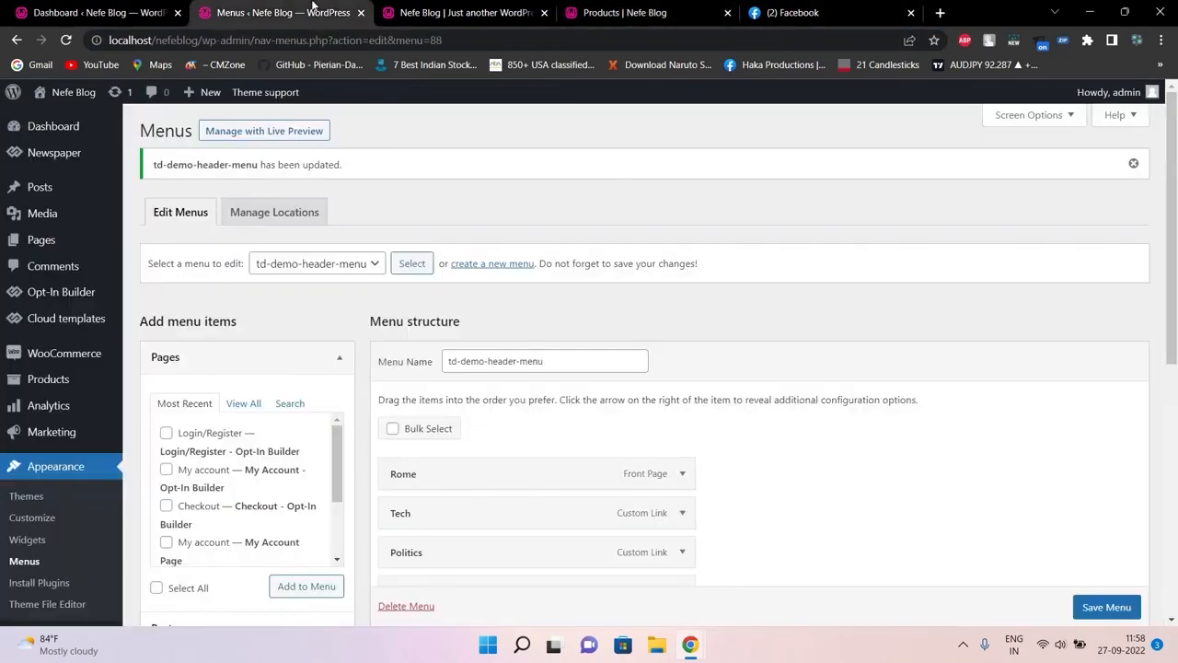
drag(1175, 140, 1176, 433)
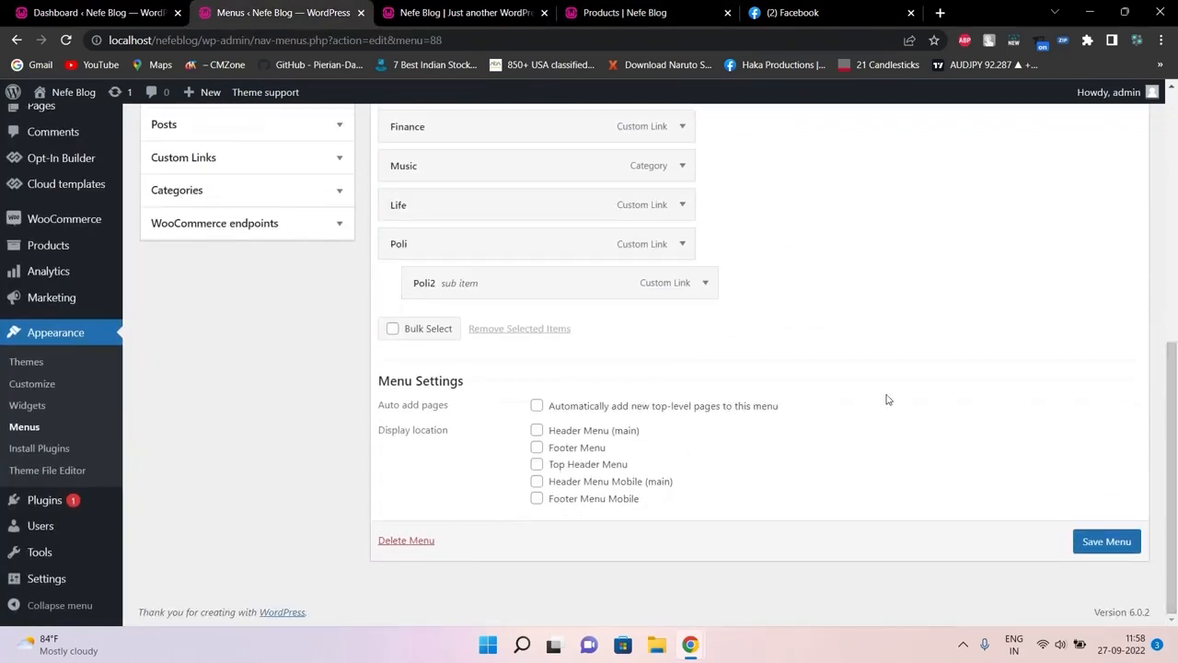
click(465, 12)
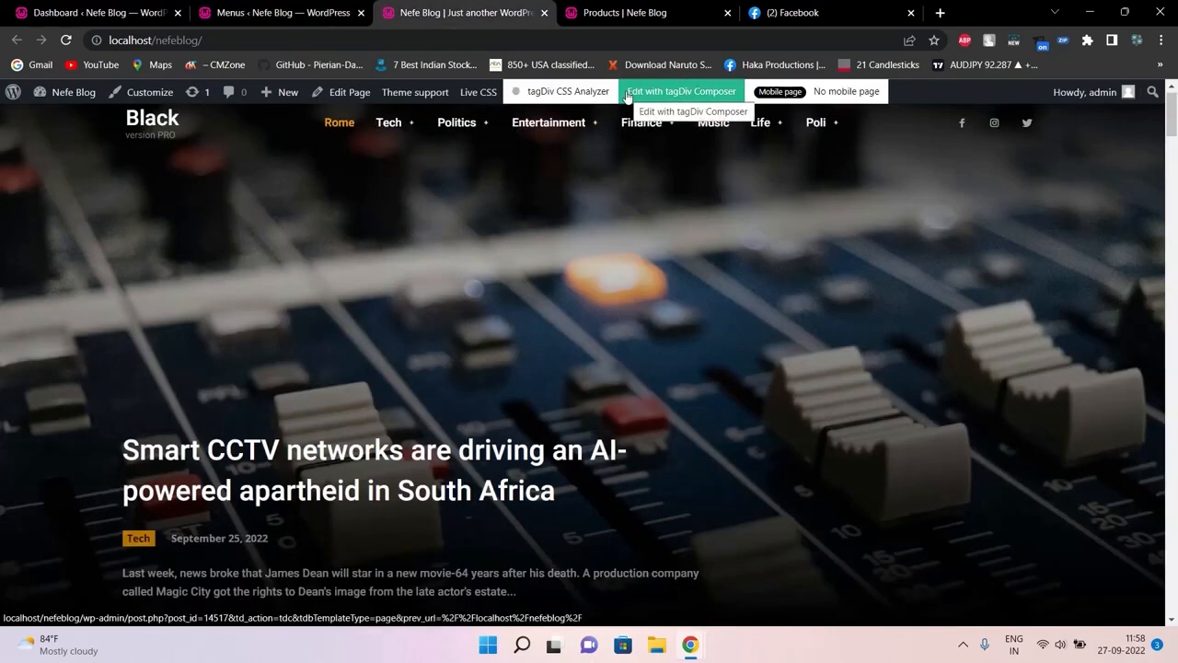
click(242, 6)
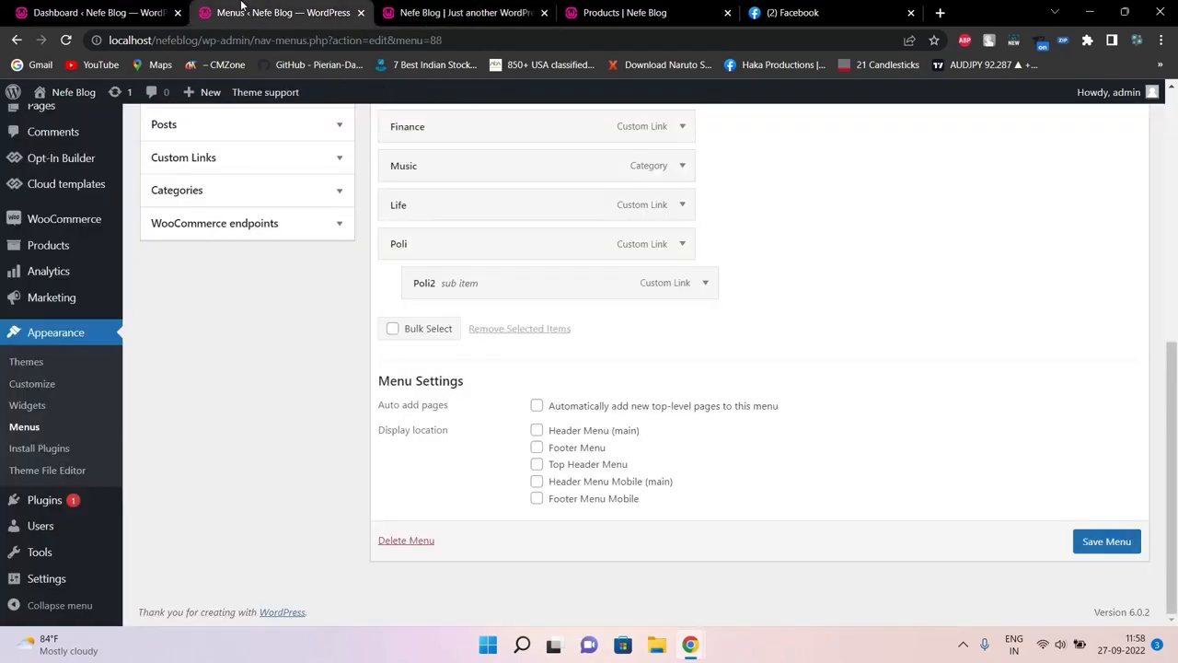
click(460, 12)
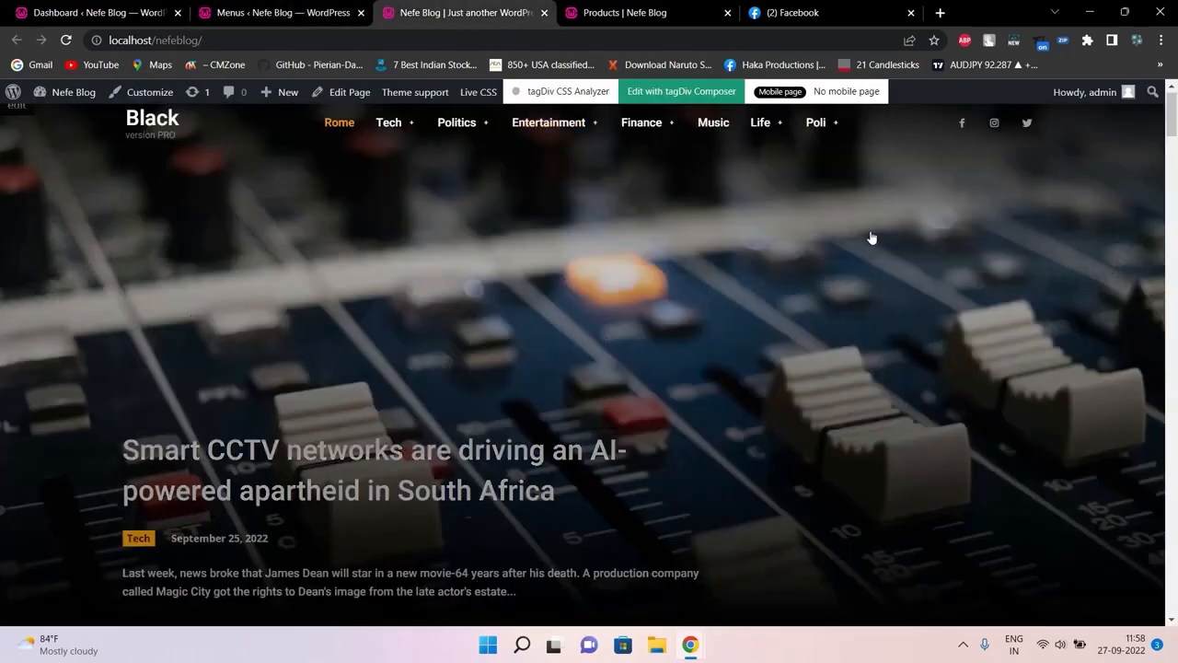
drag(1175, 136, 1173, 109)
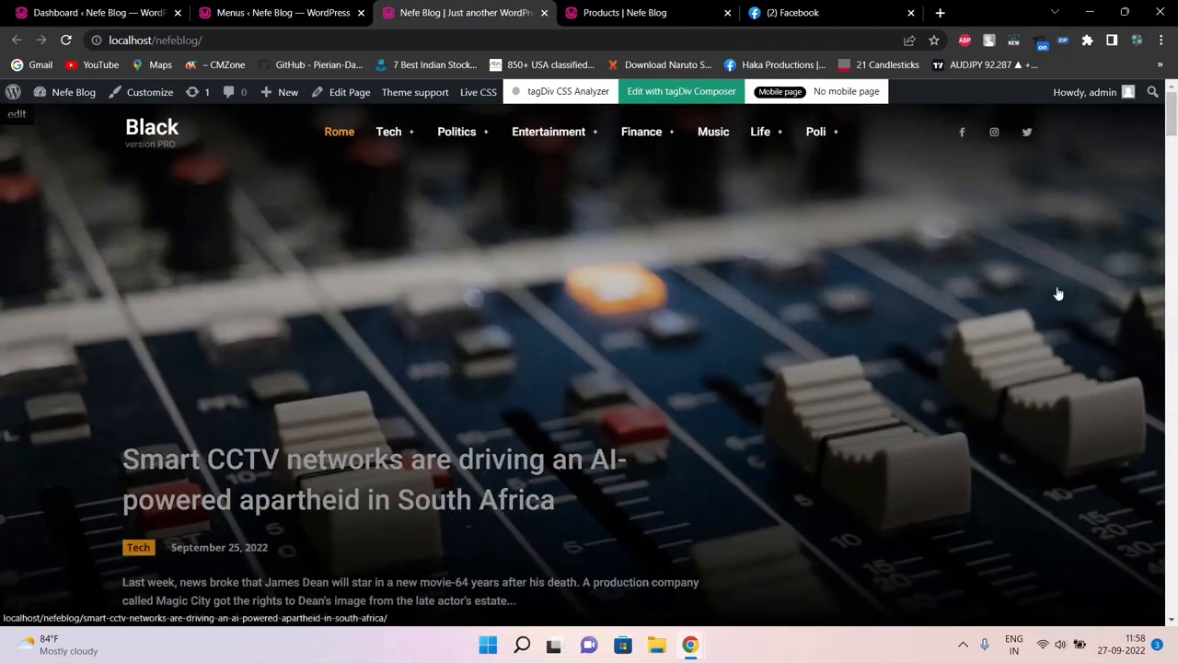
mouse_move(1172, 112)
mouse_down()
mouse_move(1174, 197)
mouse_move(1177, 109)
mouse_up()
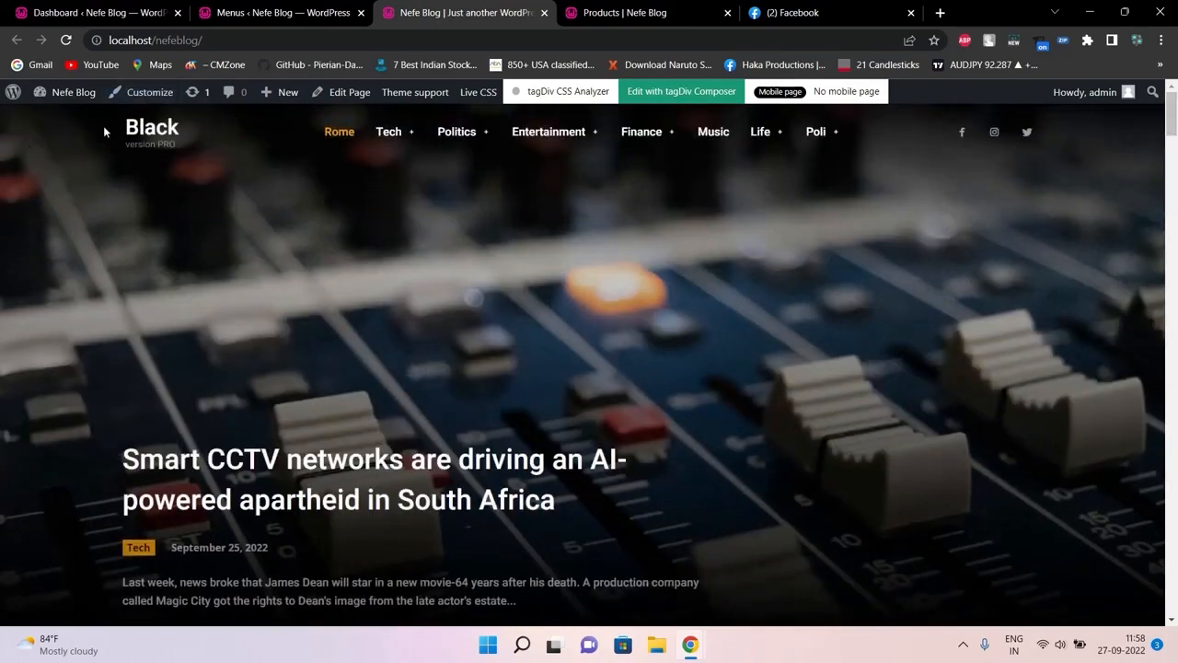
mouse_move(457, 150)
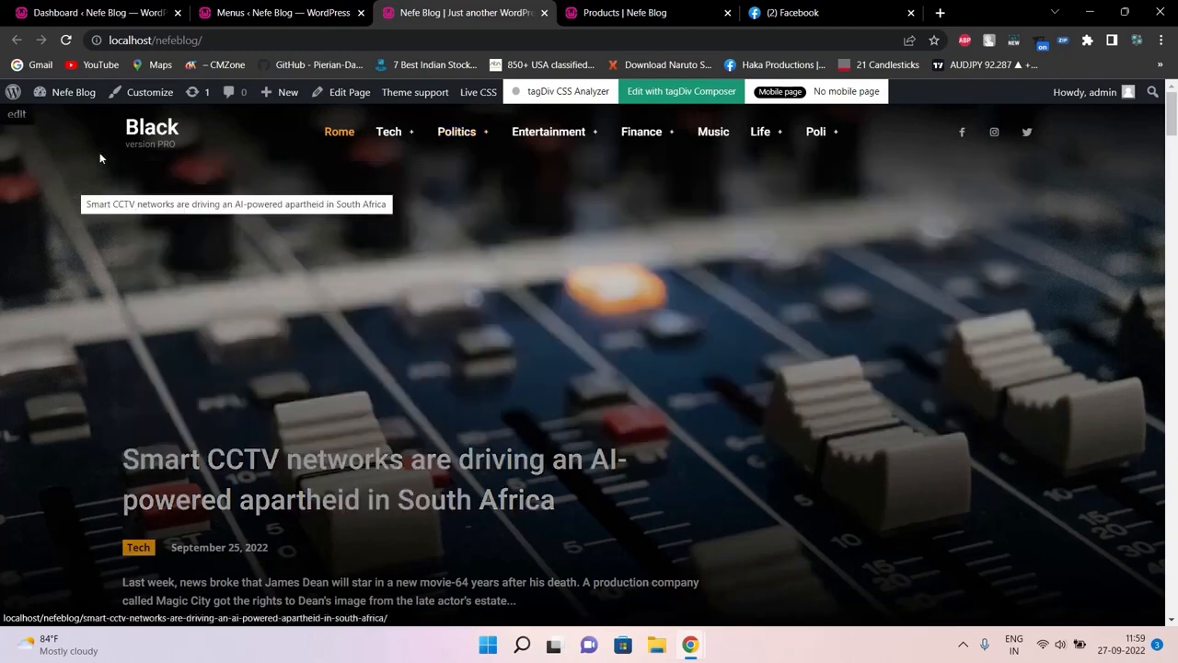
mouse_move(414, 134)
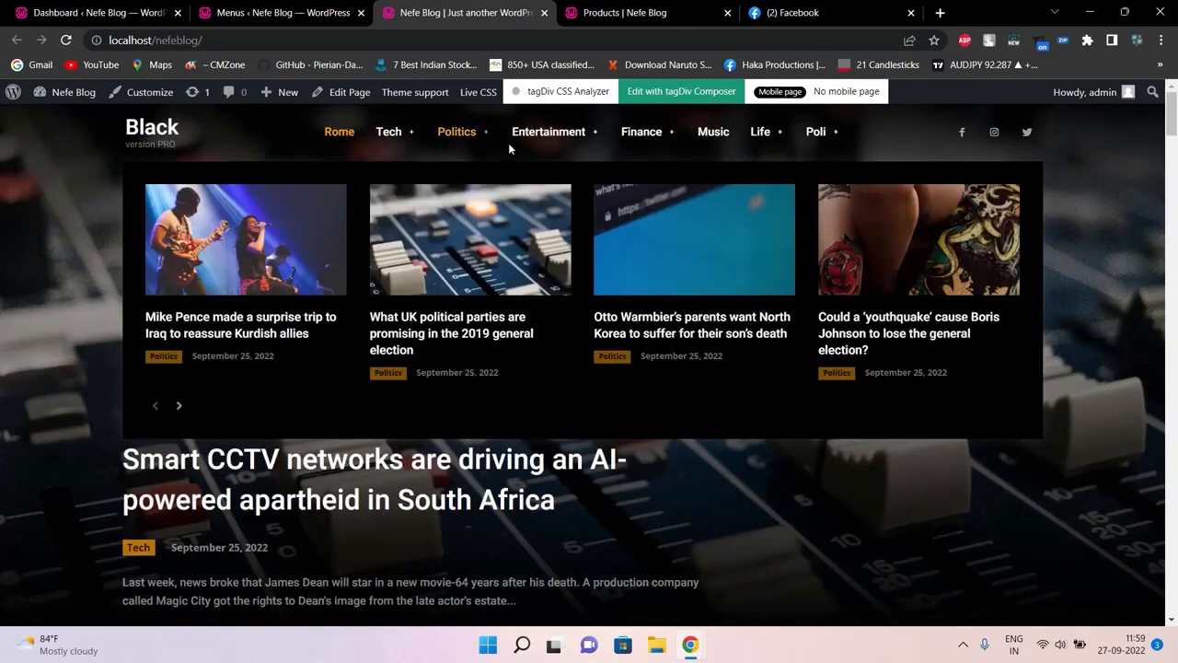
mouse_move(543, 138)
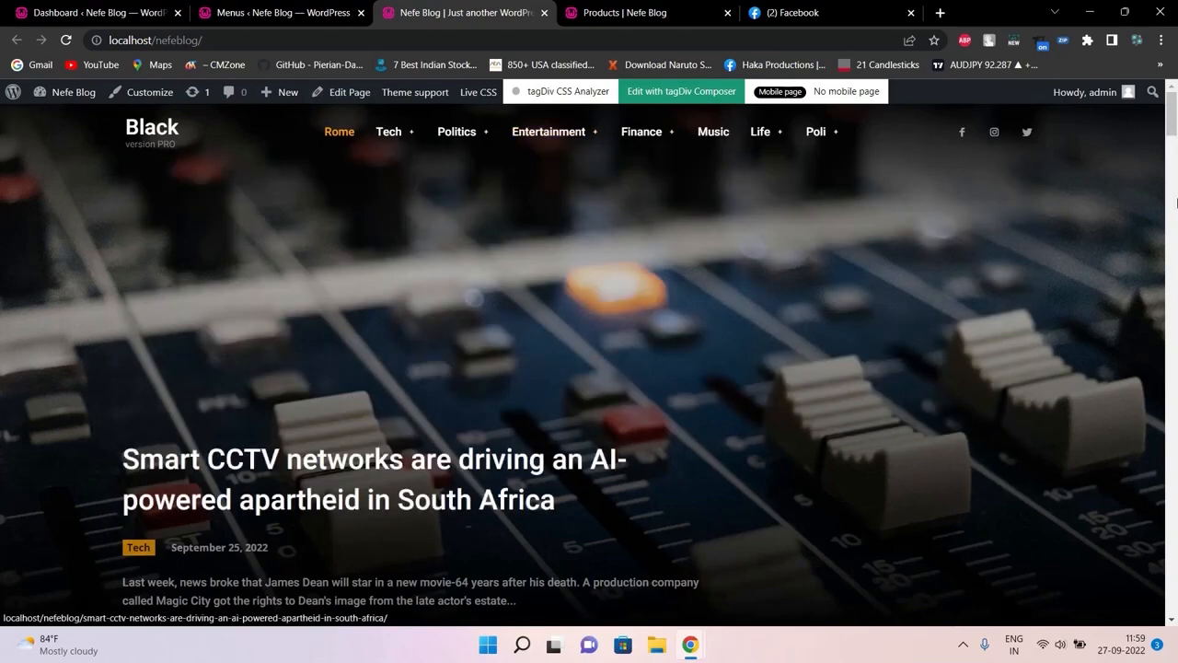
mouse_move(1174, 127)
mouse_down()
mouse_move(1177, 204)
mouse_move(1174, 104)
mouse_up()
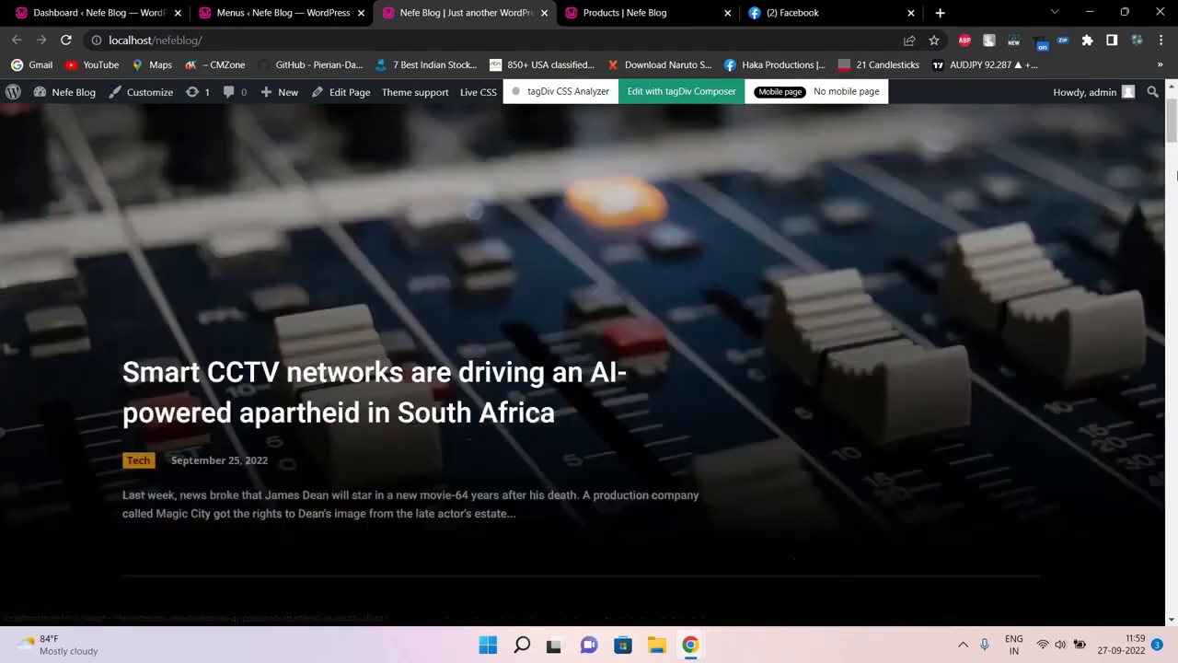
mouse_move(1172, 152)
mouse_down()
mouse_move(1173, 350)
mouse_move(1172, 129)
mouse_up()
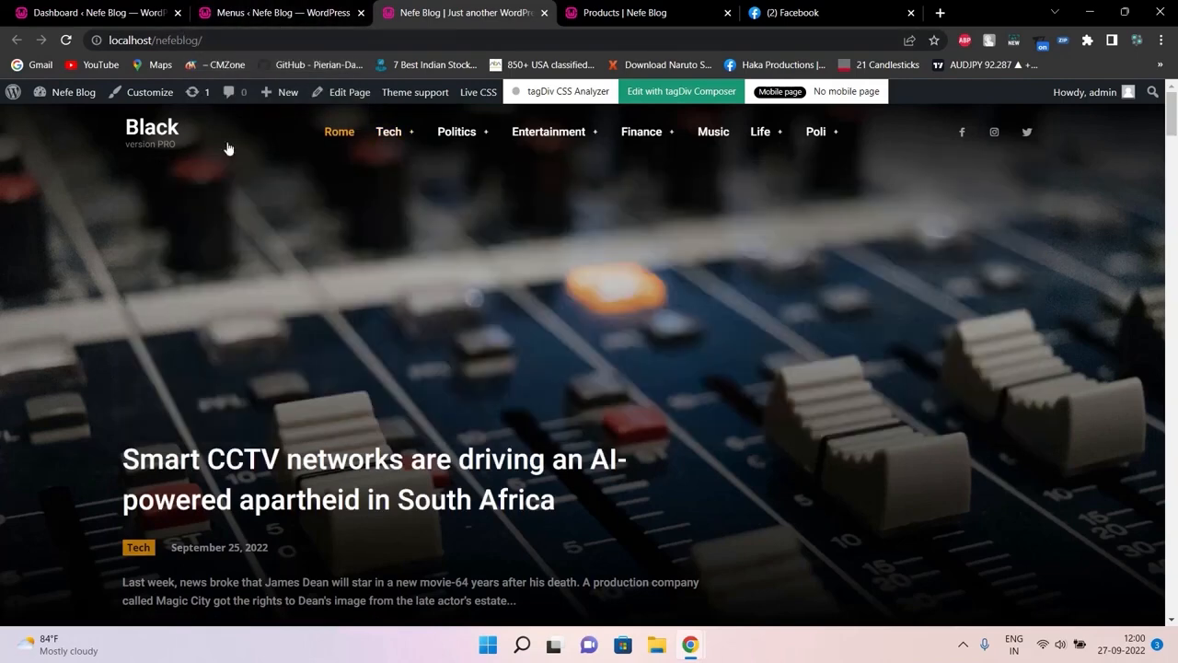
mouse_move(480, 149)
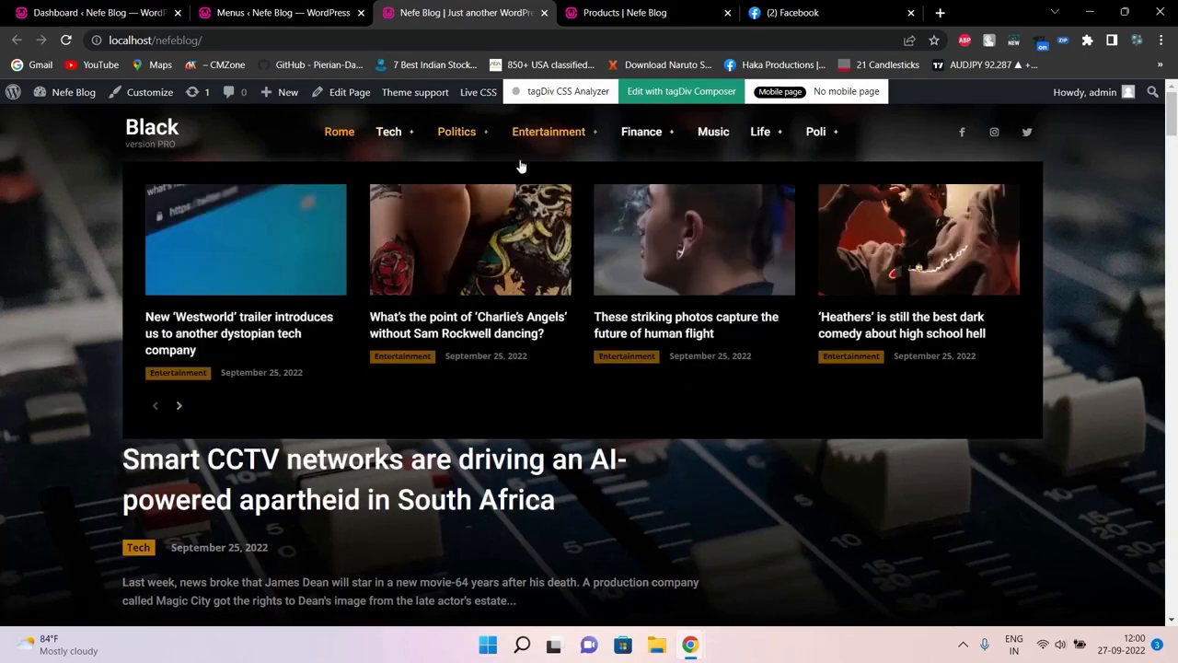
mouse_move(391, 134)
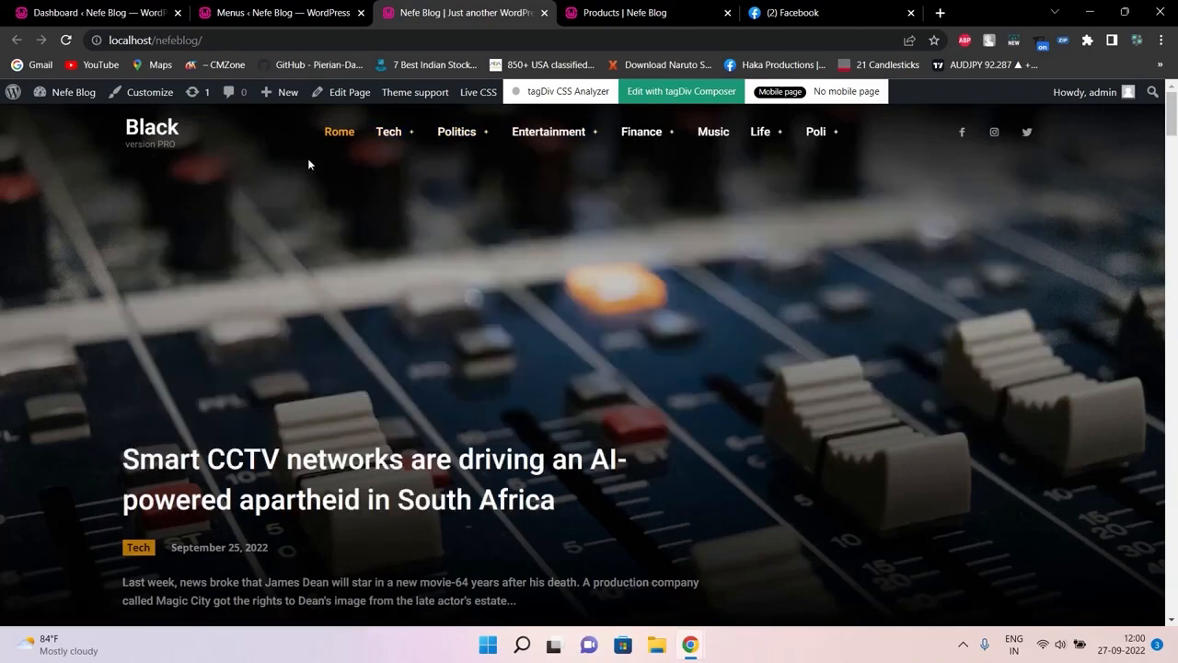
mouse_move(420, 145)
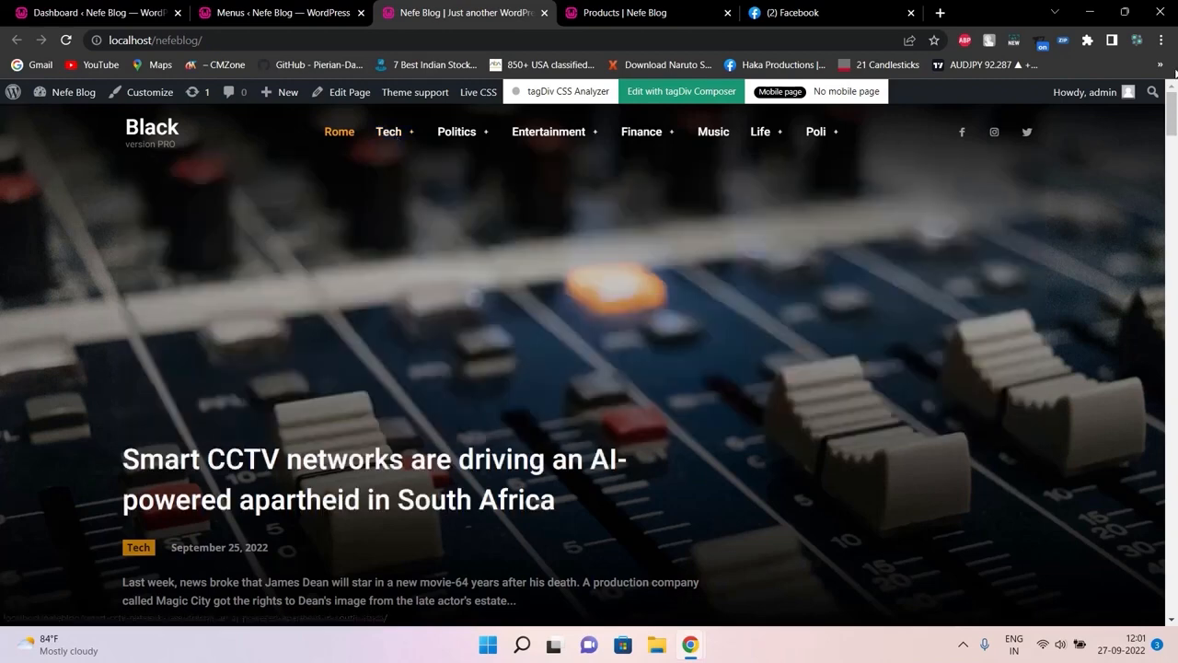
mouse_move(472, 147)
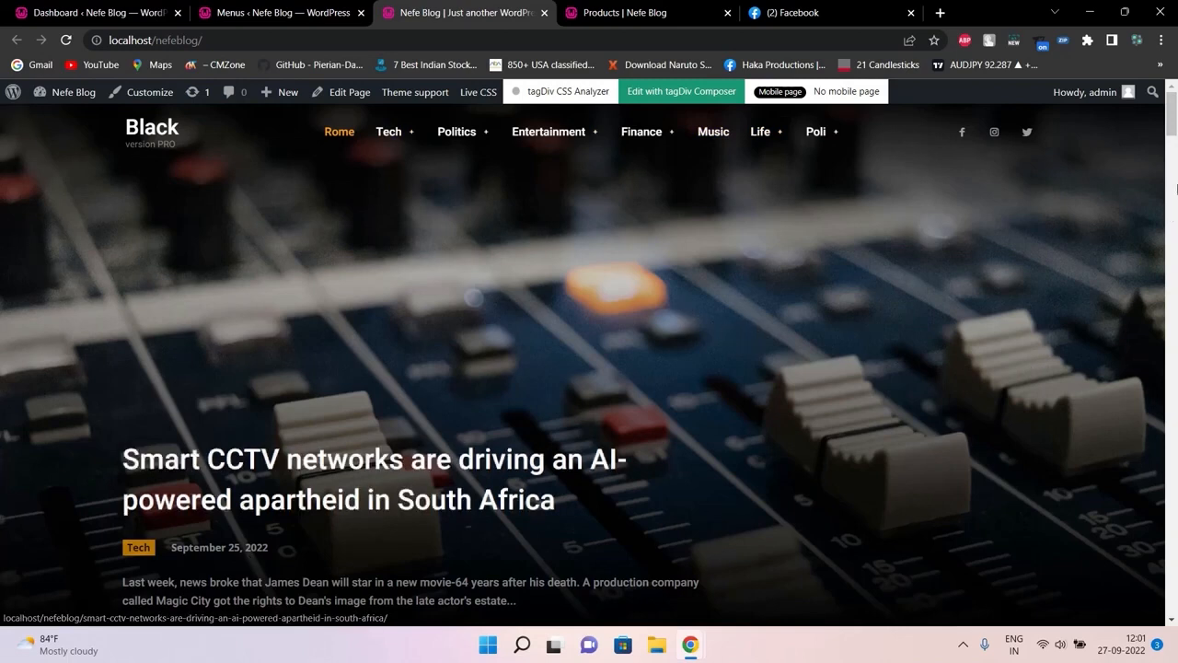
Scroll the blog front page to the footer and back, then minimise the browser
drag(1172, 129, 1163, 59)
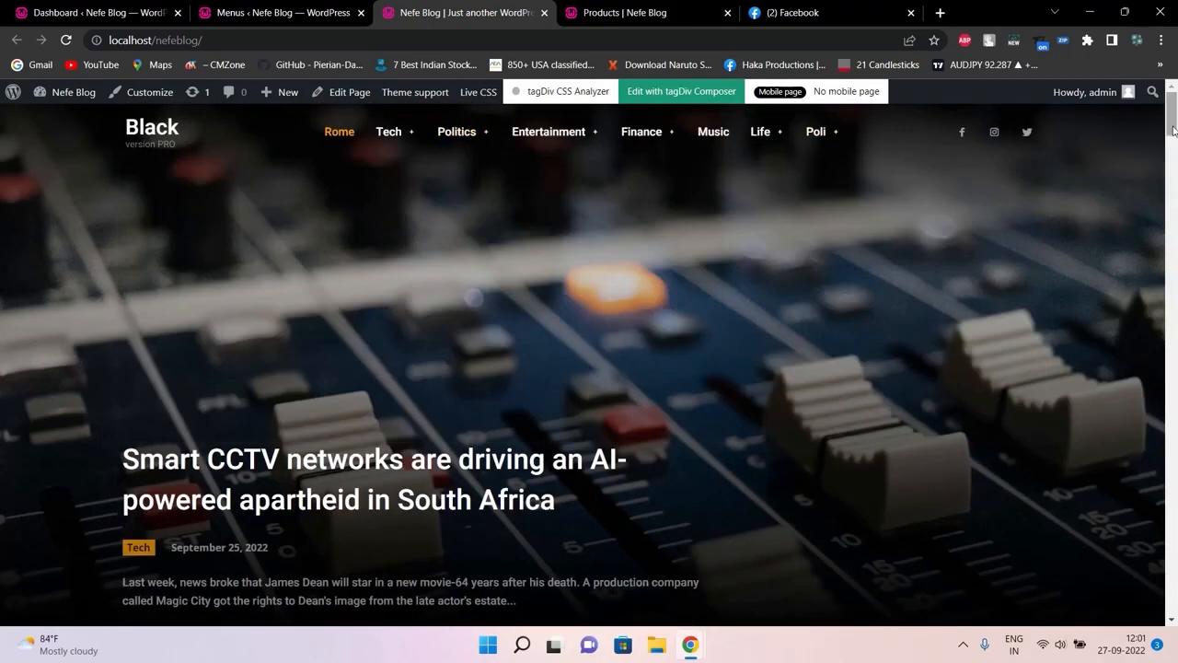
drag(1172, 118, 1172, 612)
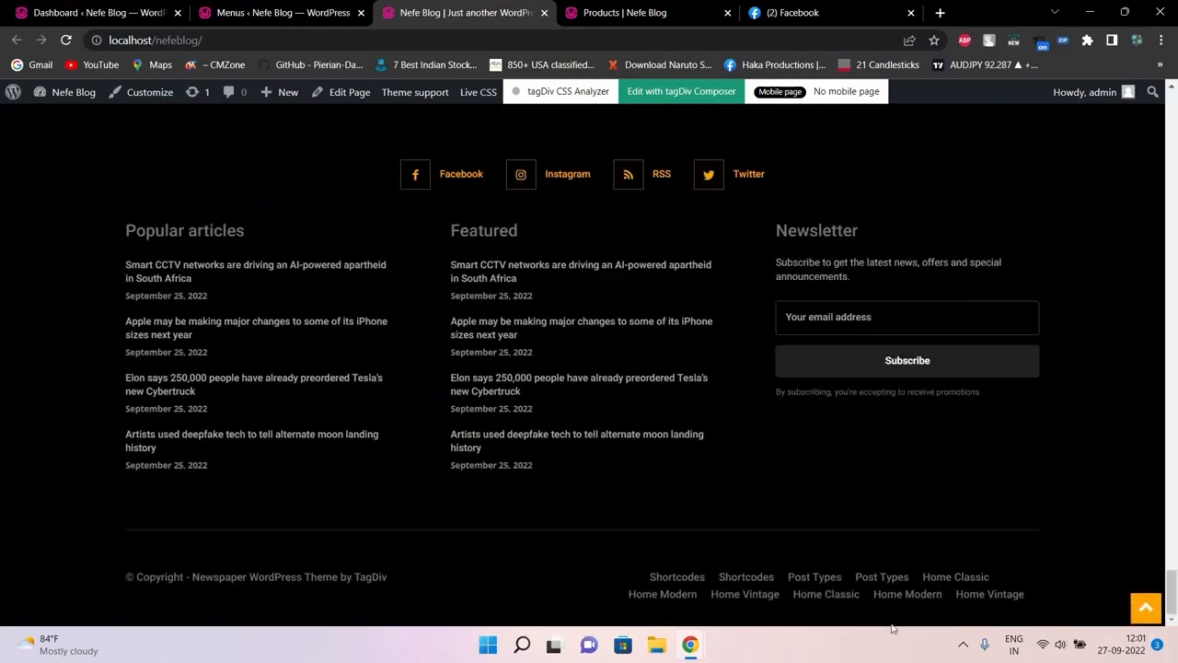
click(1176, 526)
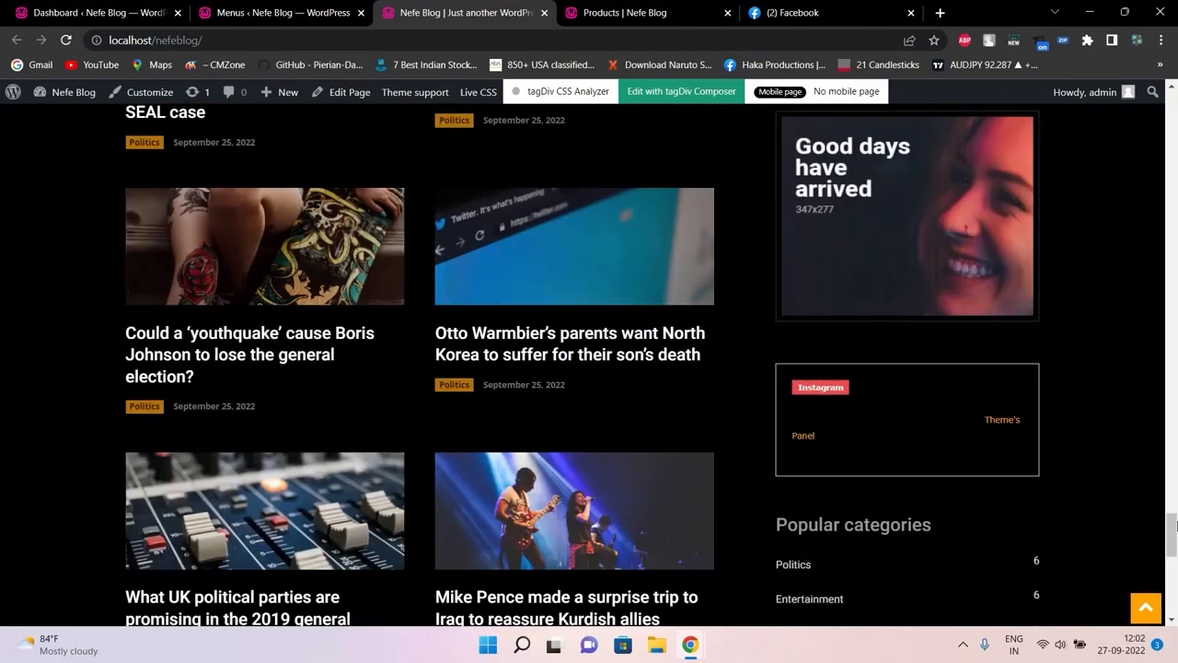
drag(1176, 523, 1174, 103)
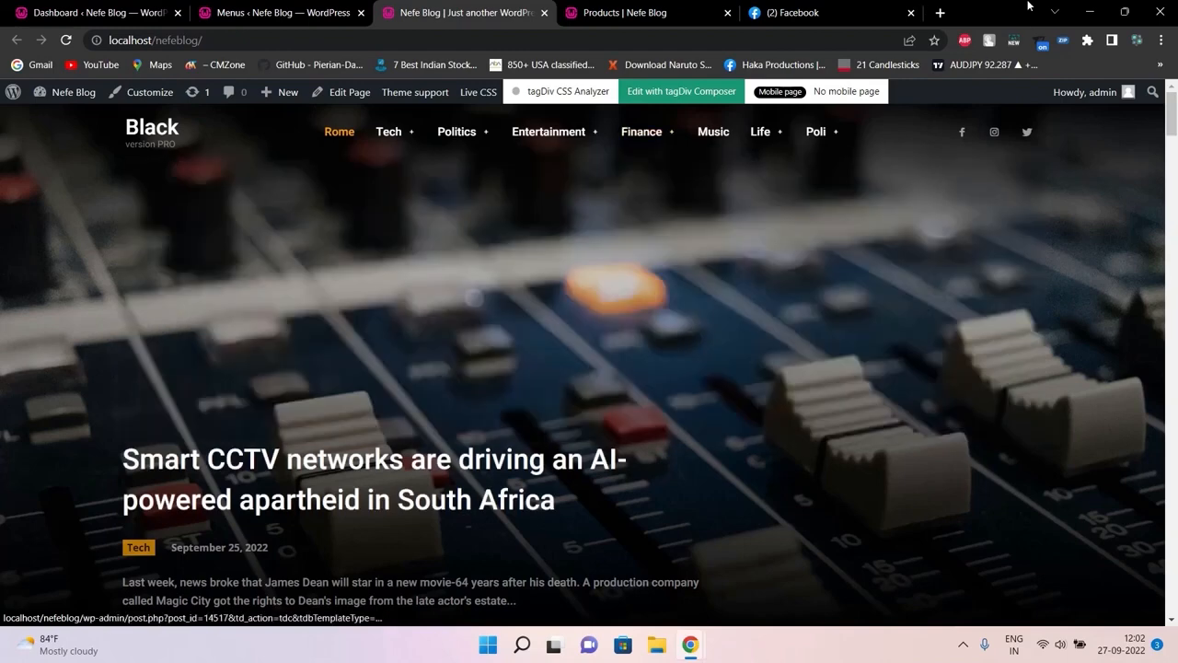
click(1090, 12)
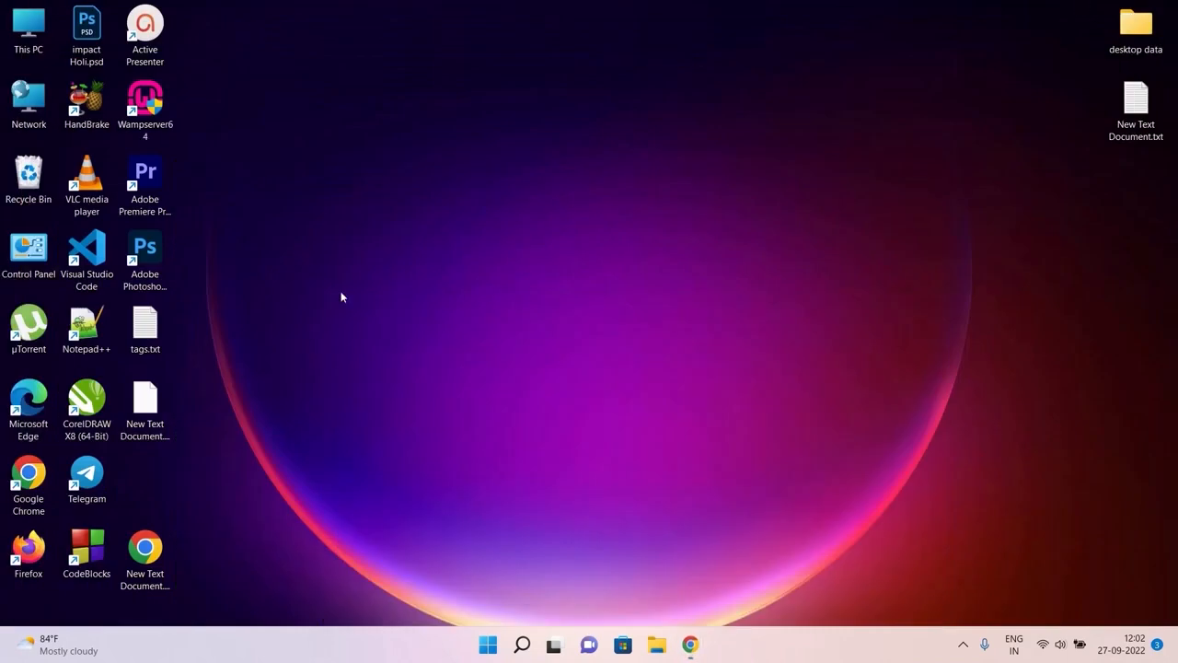